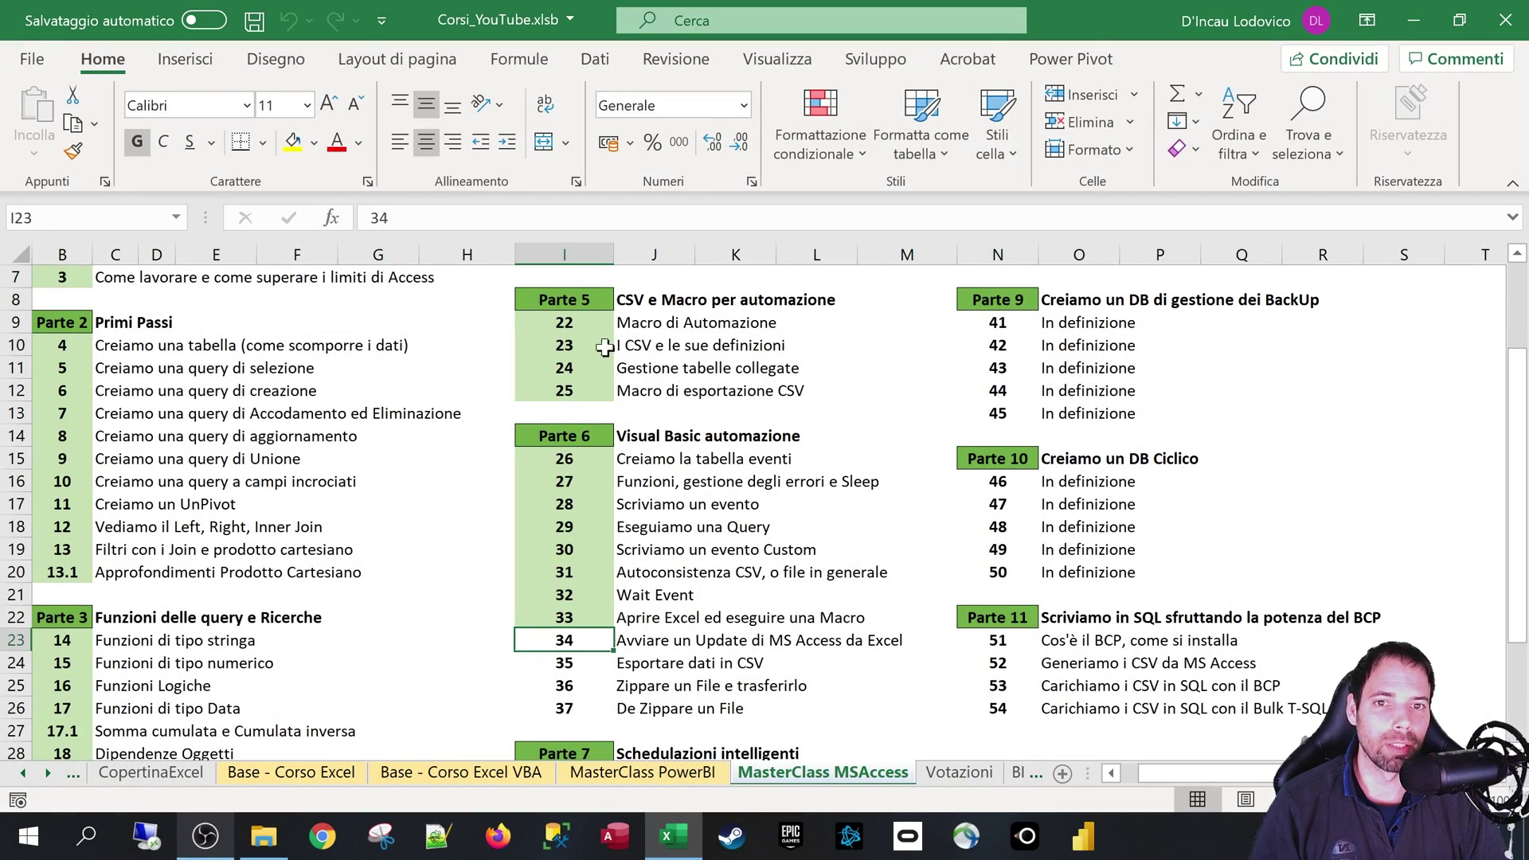
Select cell I23 beside lesson 34, then minimize Excel to reveal the MSAccess folder.
scroll(732, 362, "up", 1)
scroll(732, 362, "up", 1)
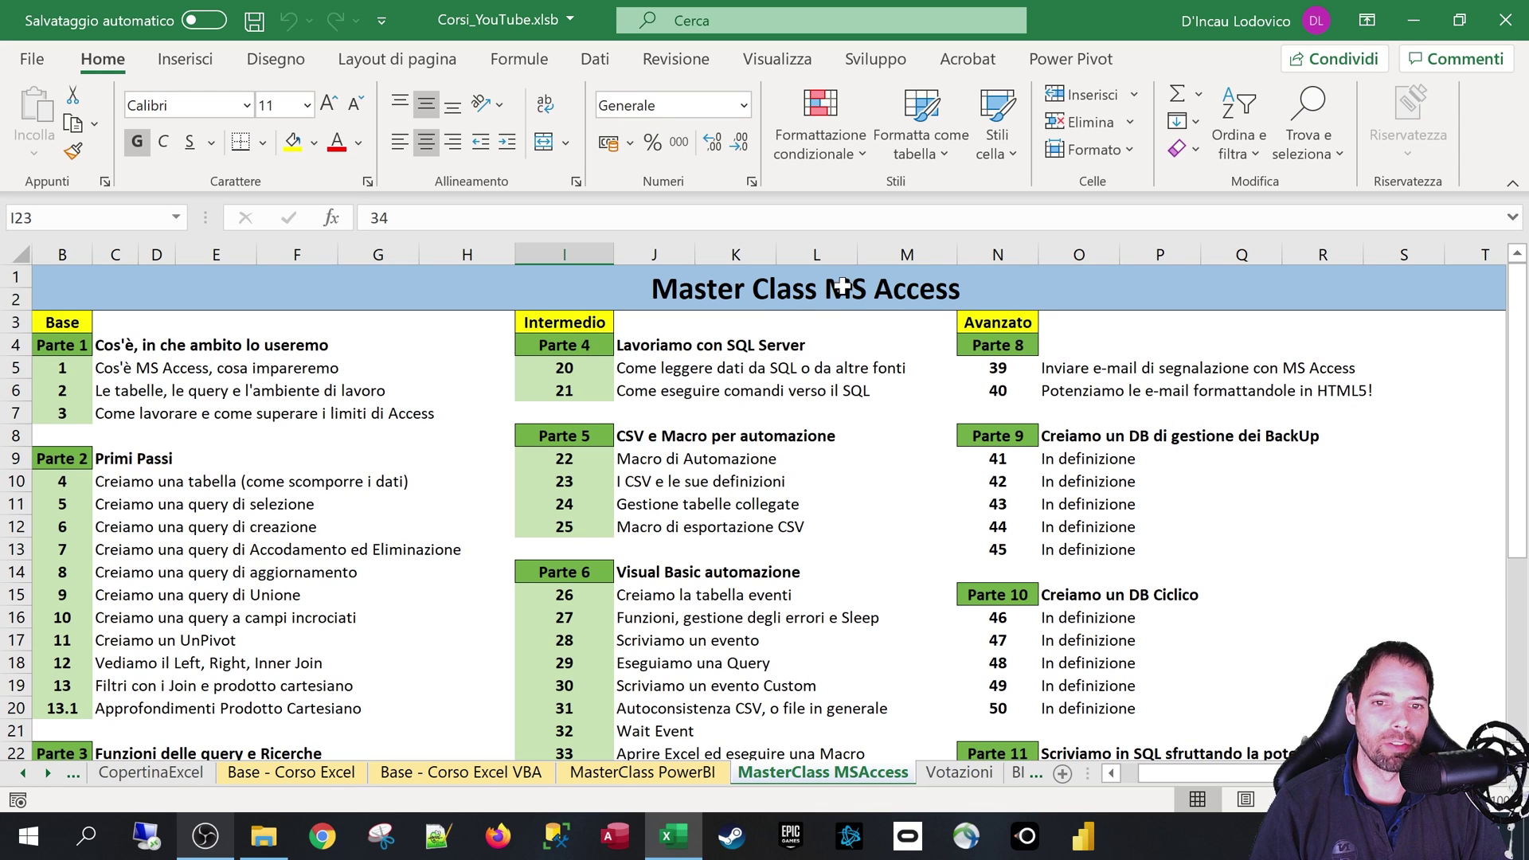
scroll(572, 488, "down", 3)
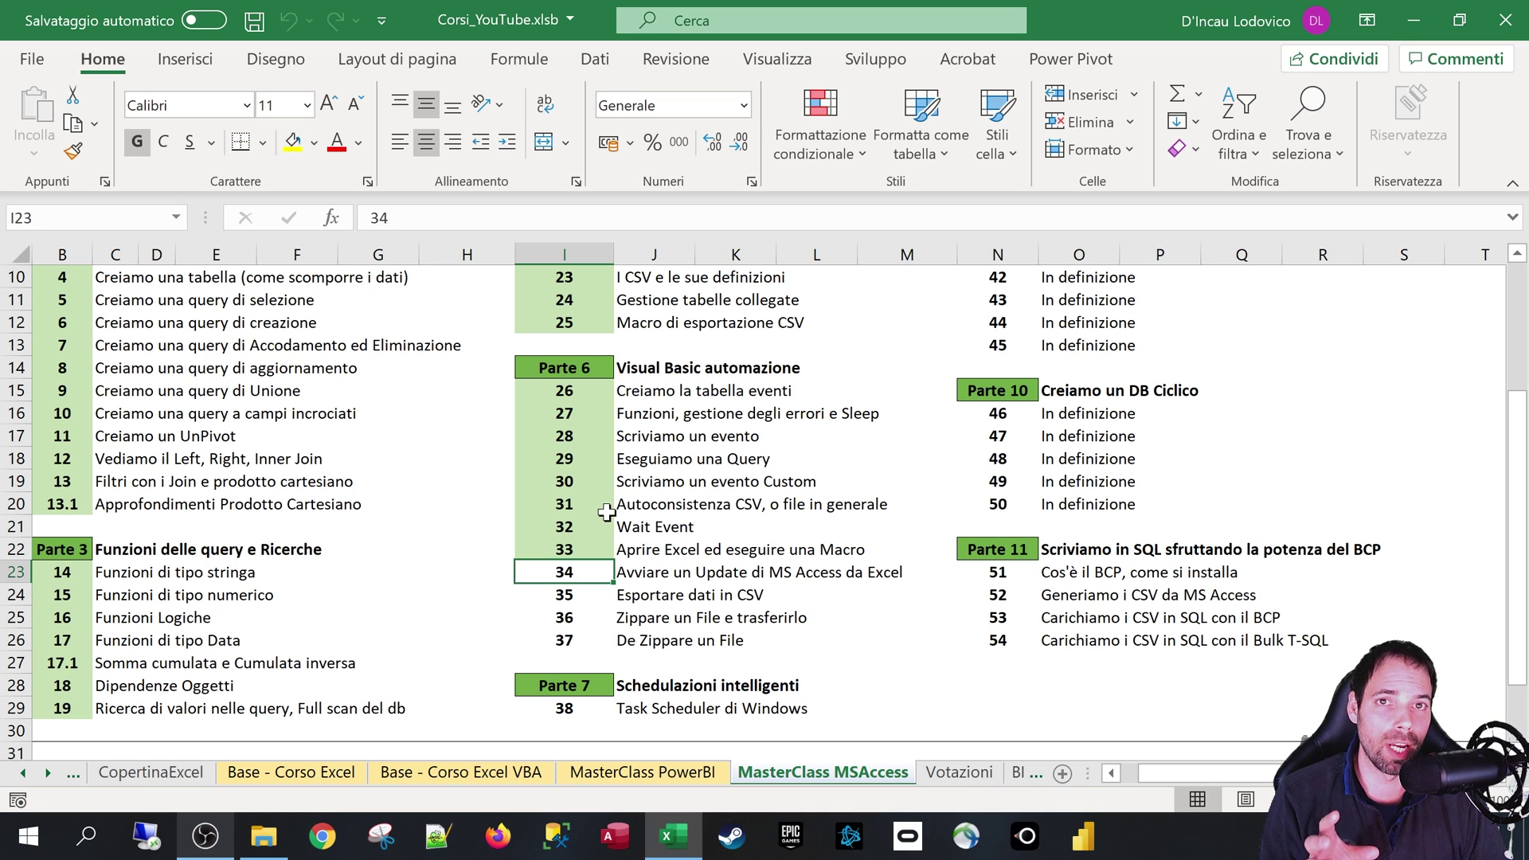
left_click_drag(586, 573, 884, 567)
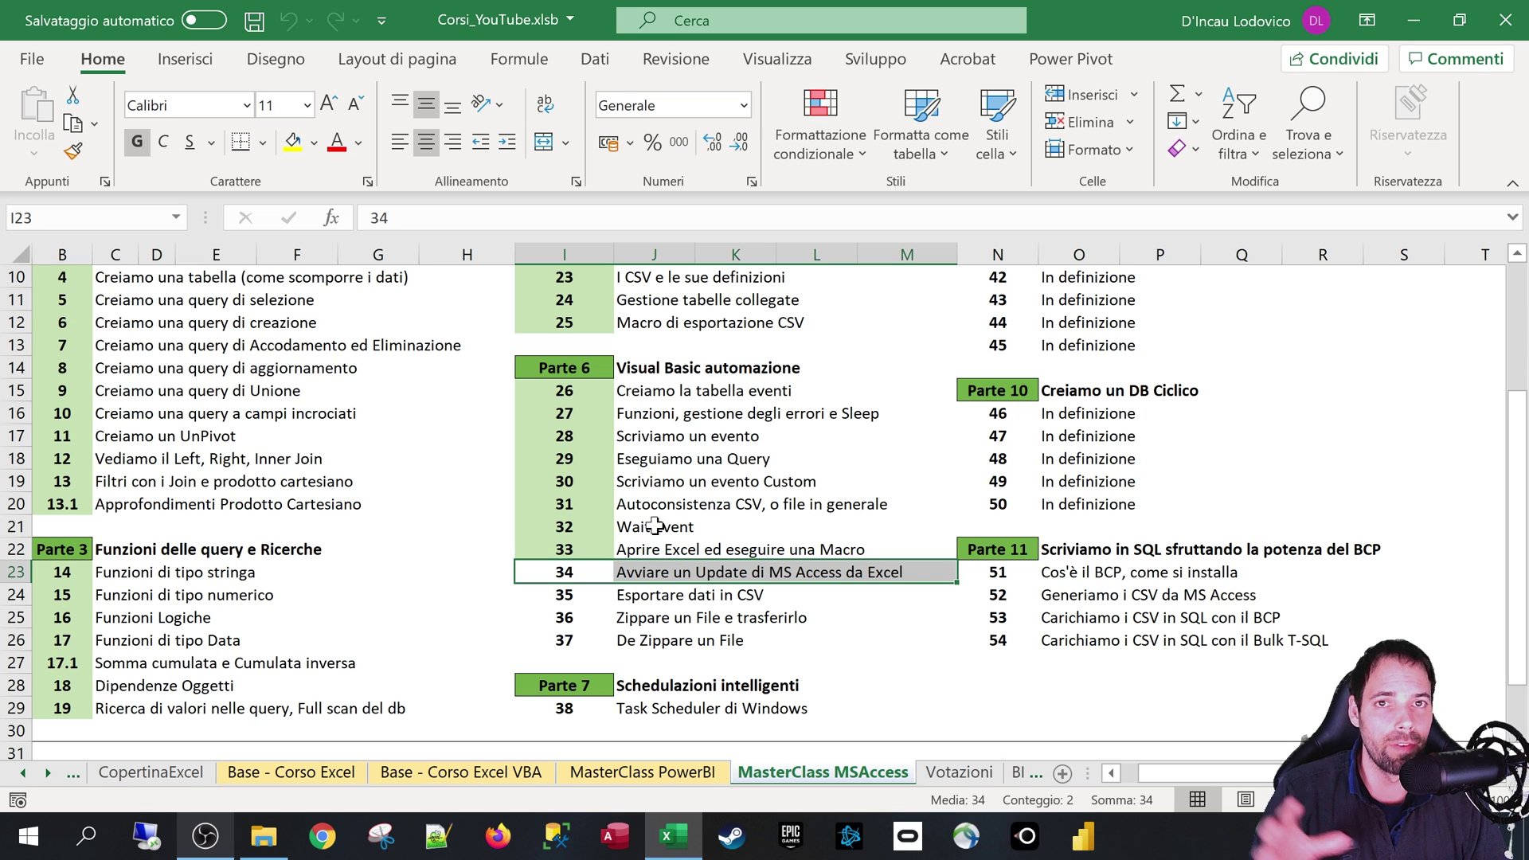
left_click(580, 567)
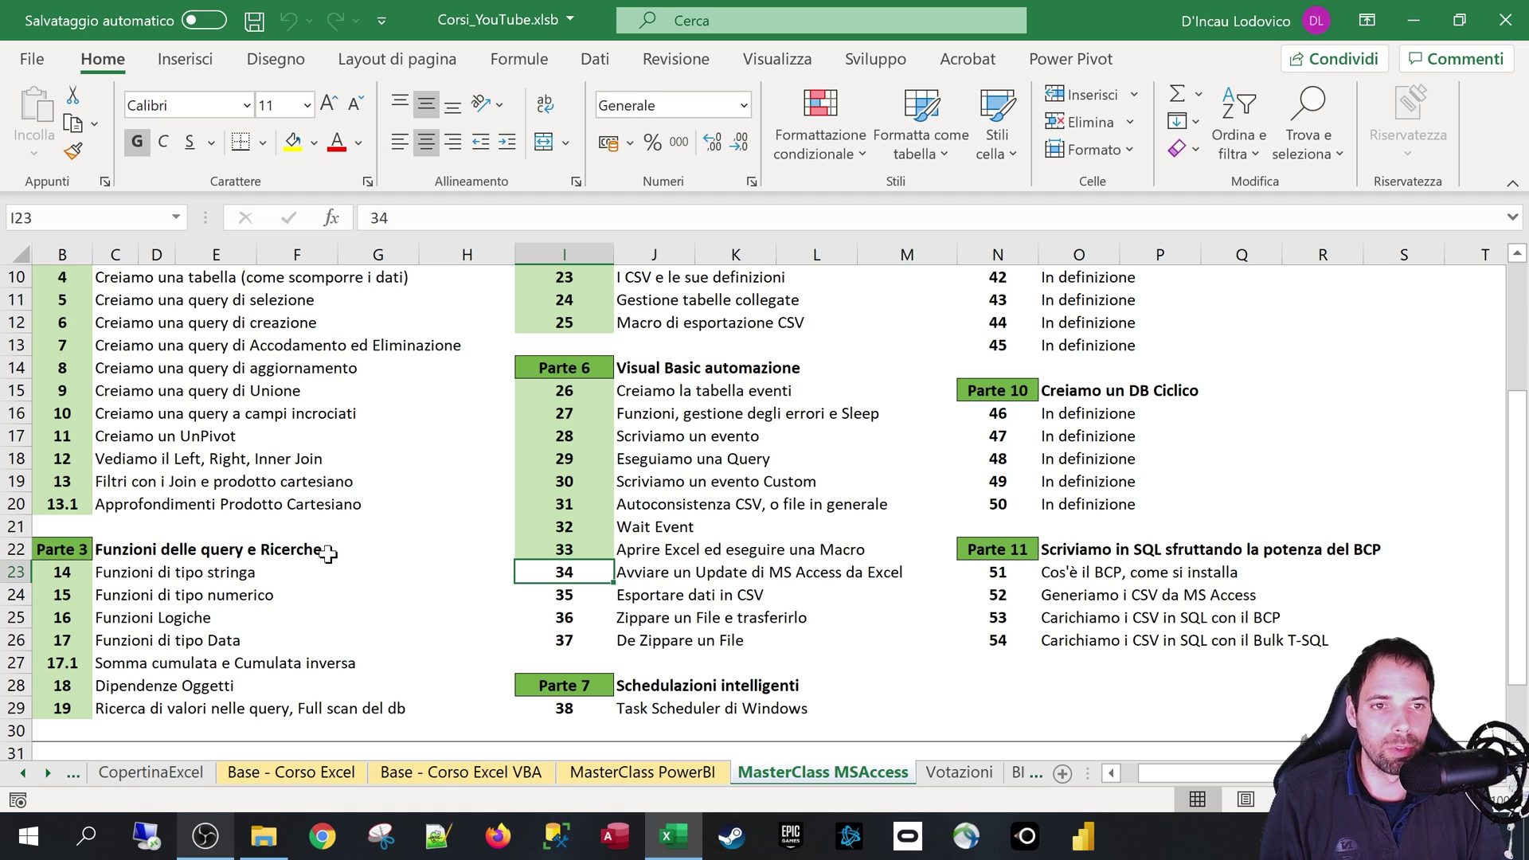
left_click(598, 548)
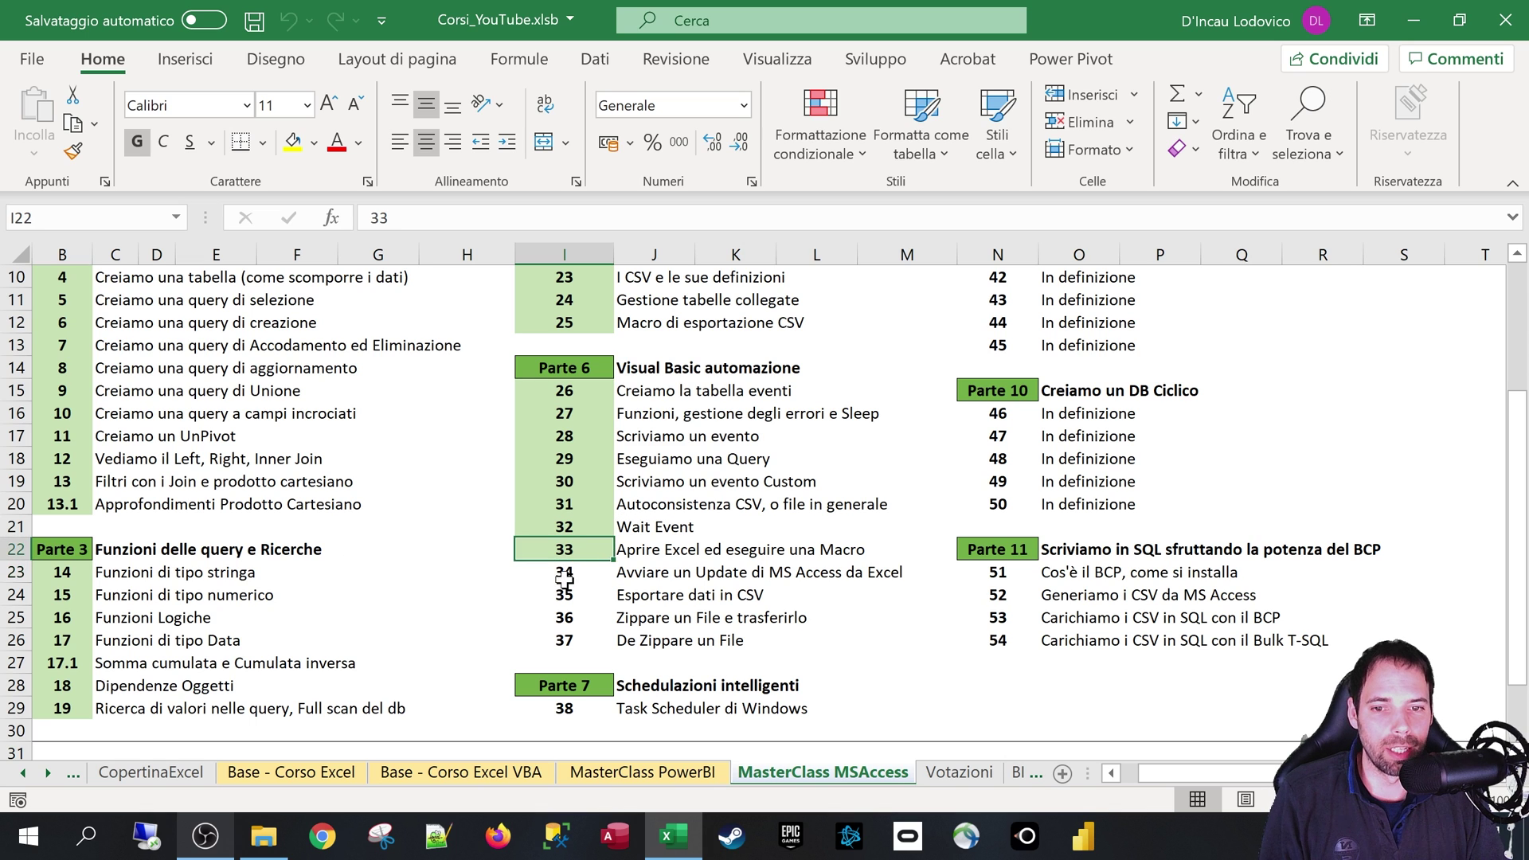
left_click(564, 581)
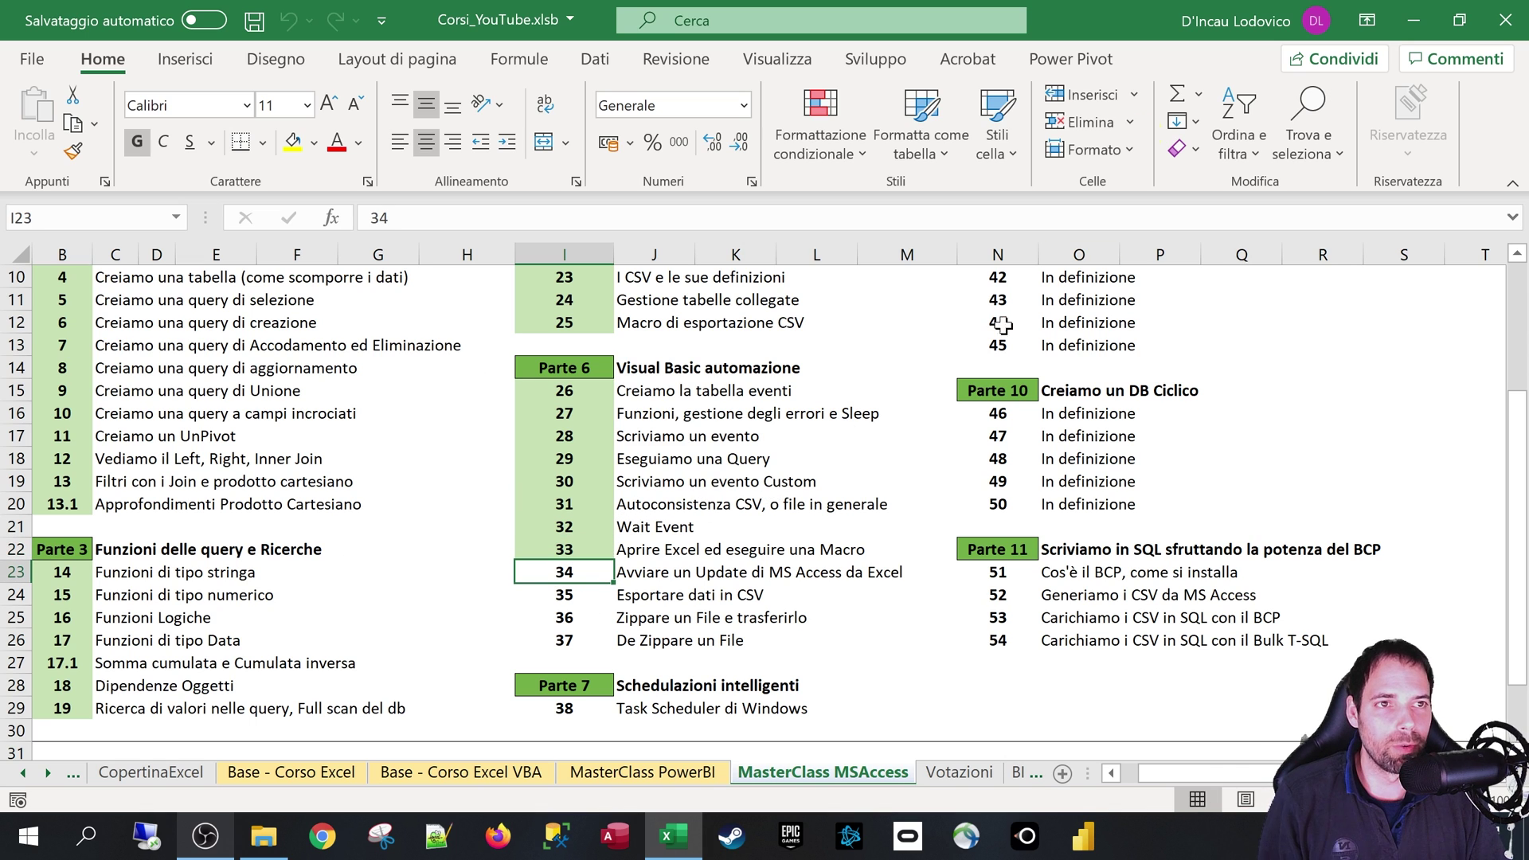
left_click(1414, 20)
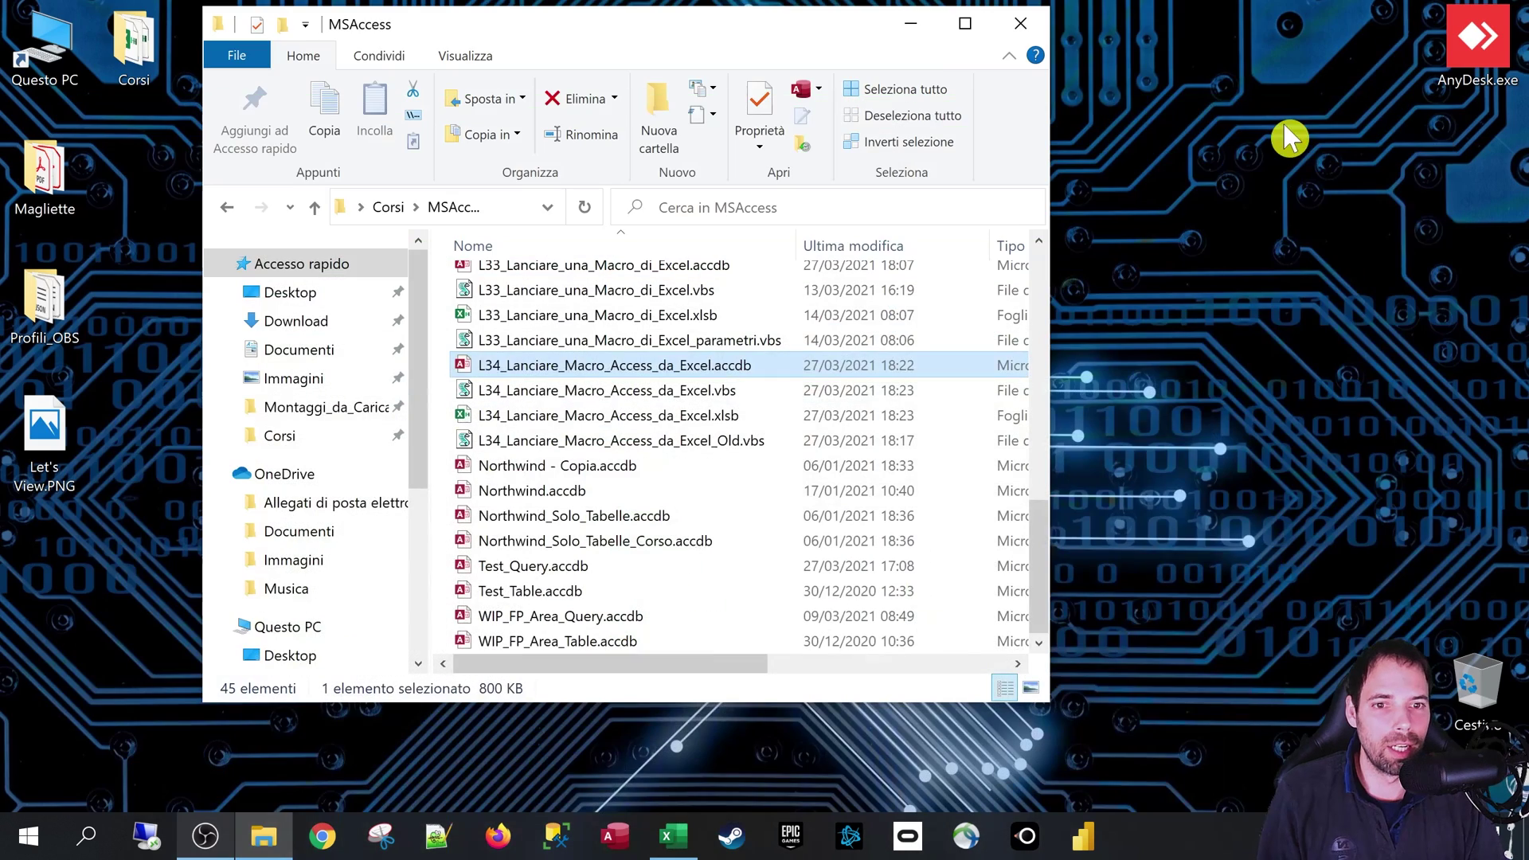
left_click(549, 416)
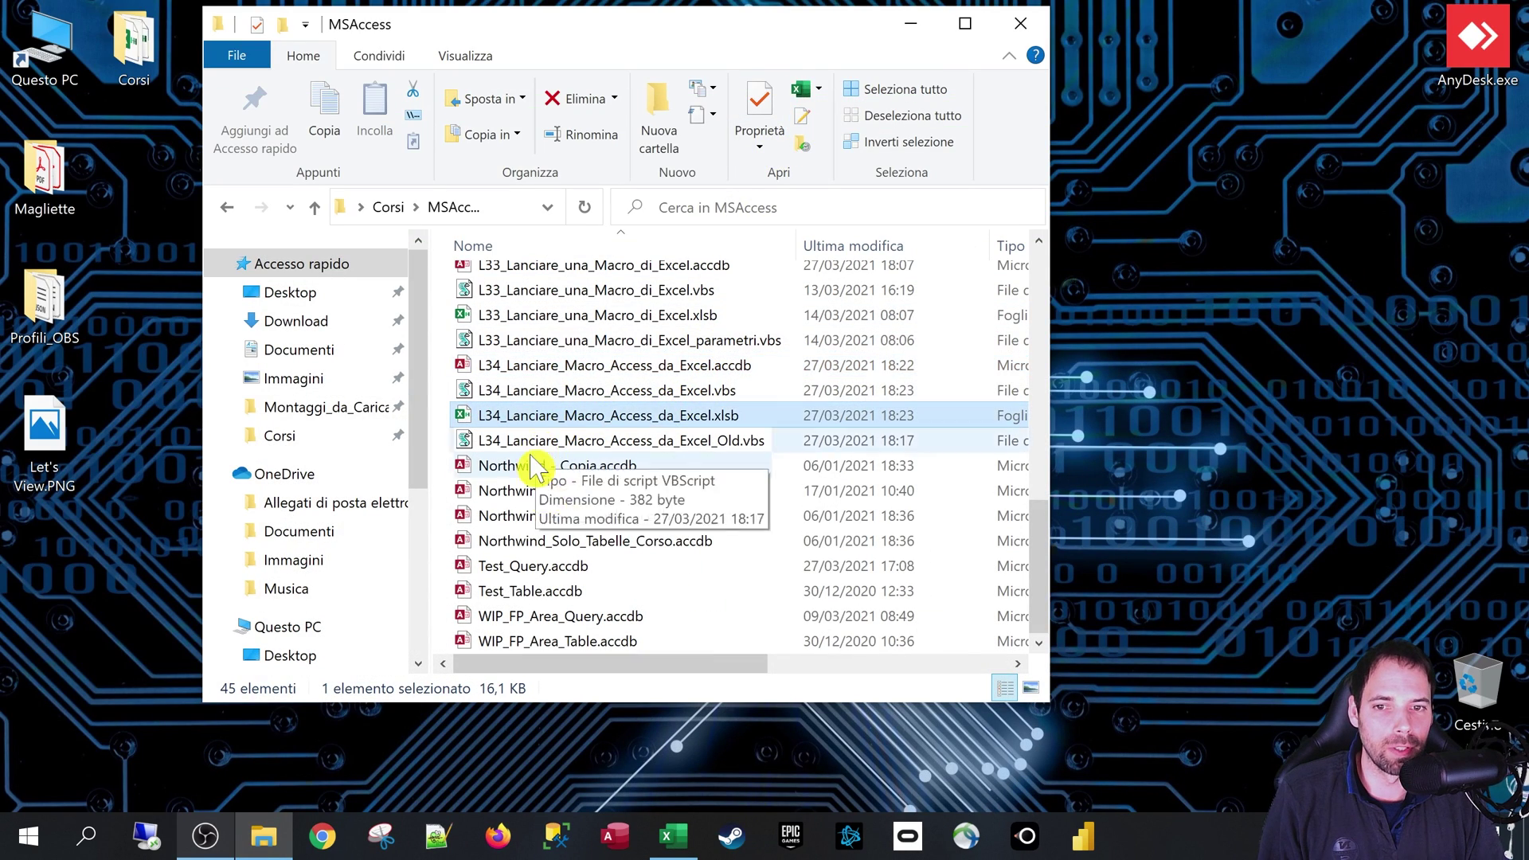
double_click(582, 367)
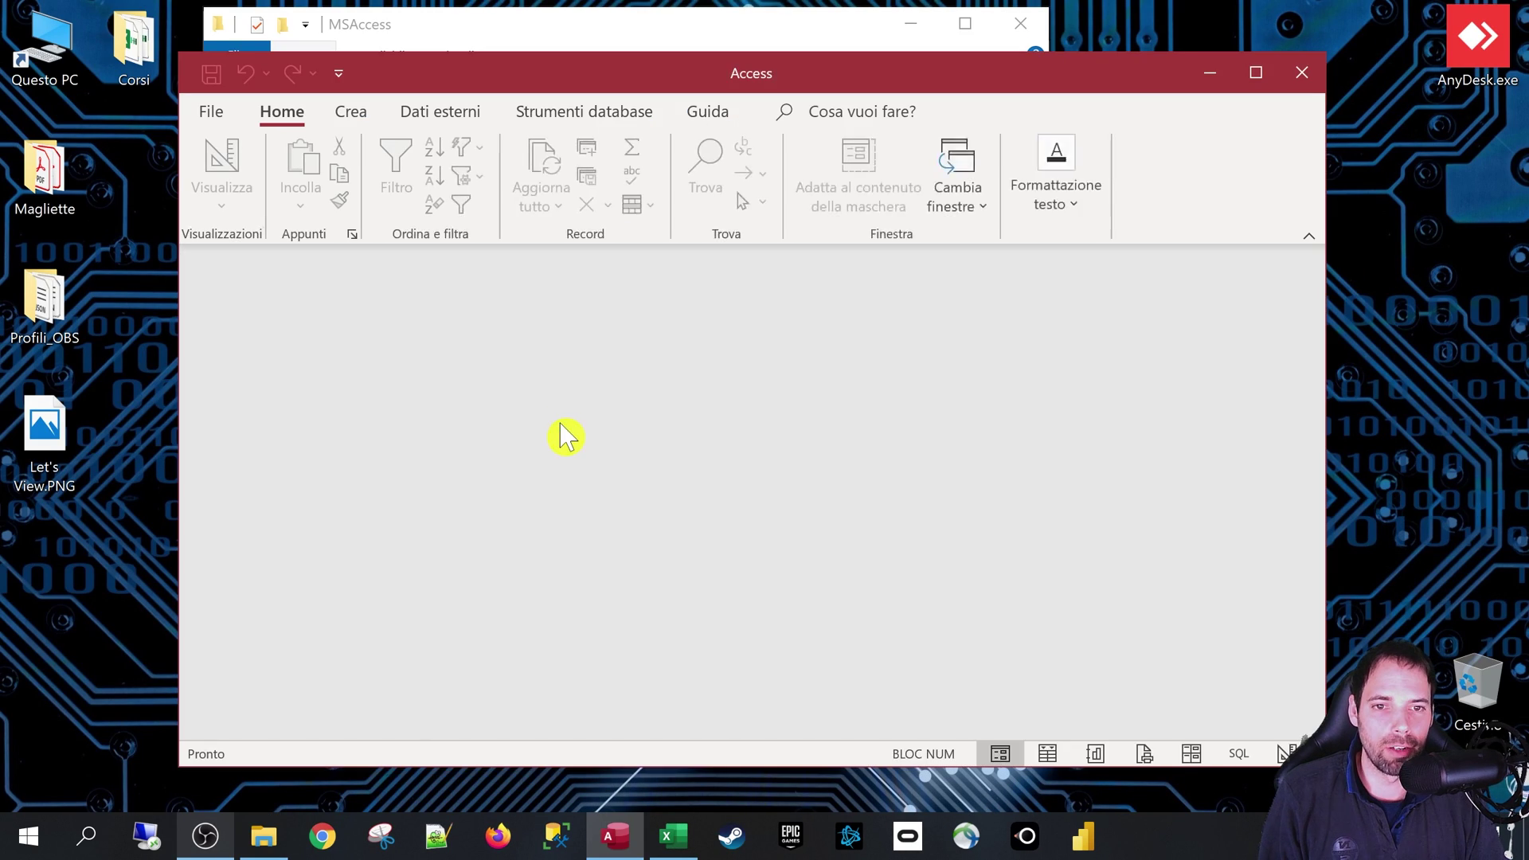
double_click(290, 358)
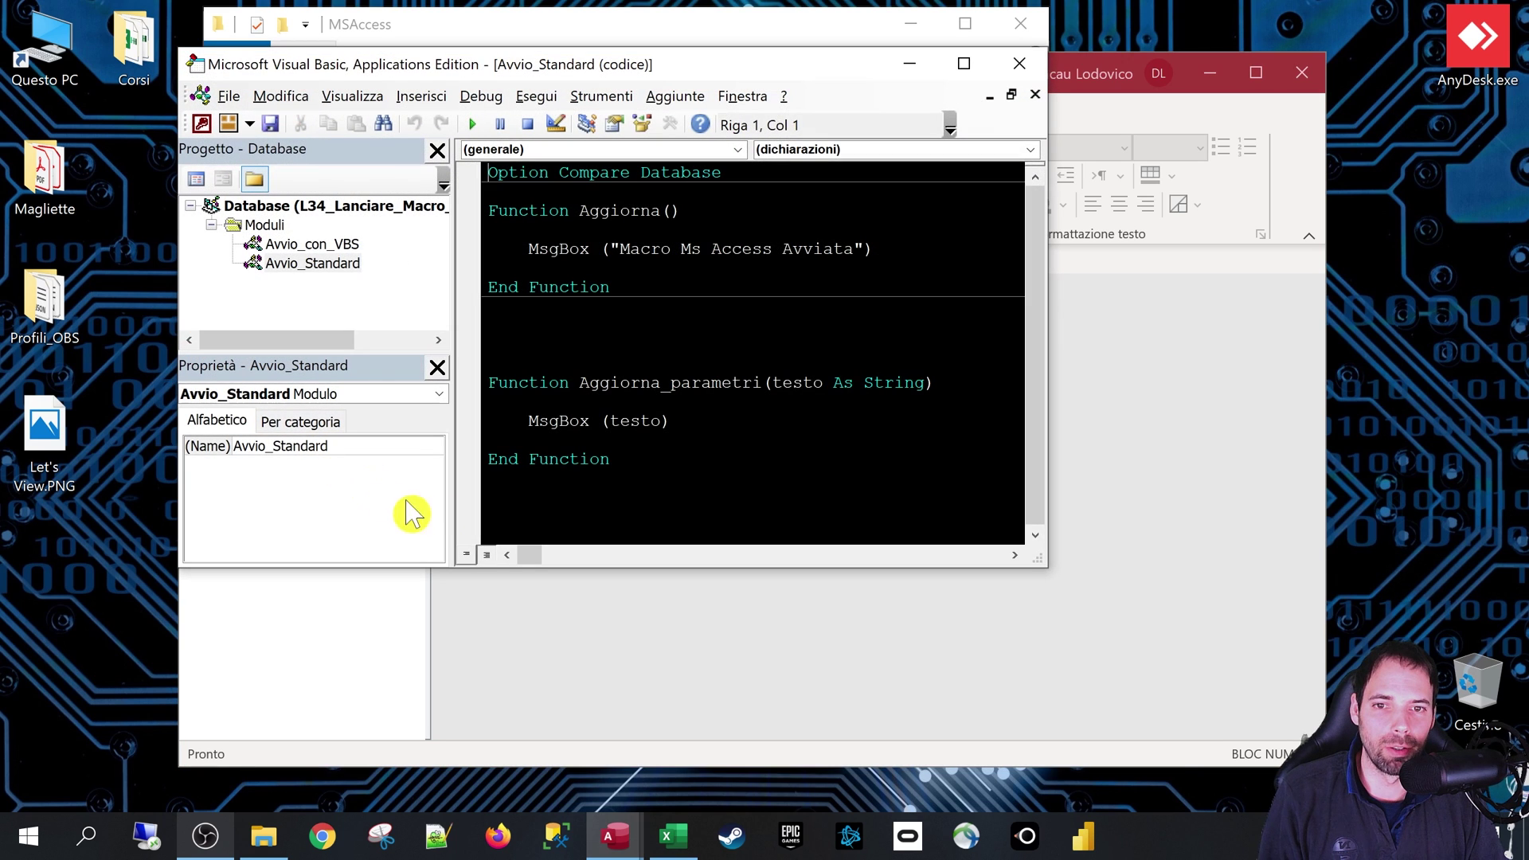
left_click(811, 402)
mouse_move(548, 207)
left_mouse_down()
mouse_move(707, 335)
mouse_move(734, 468)
left_mouse_up()
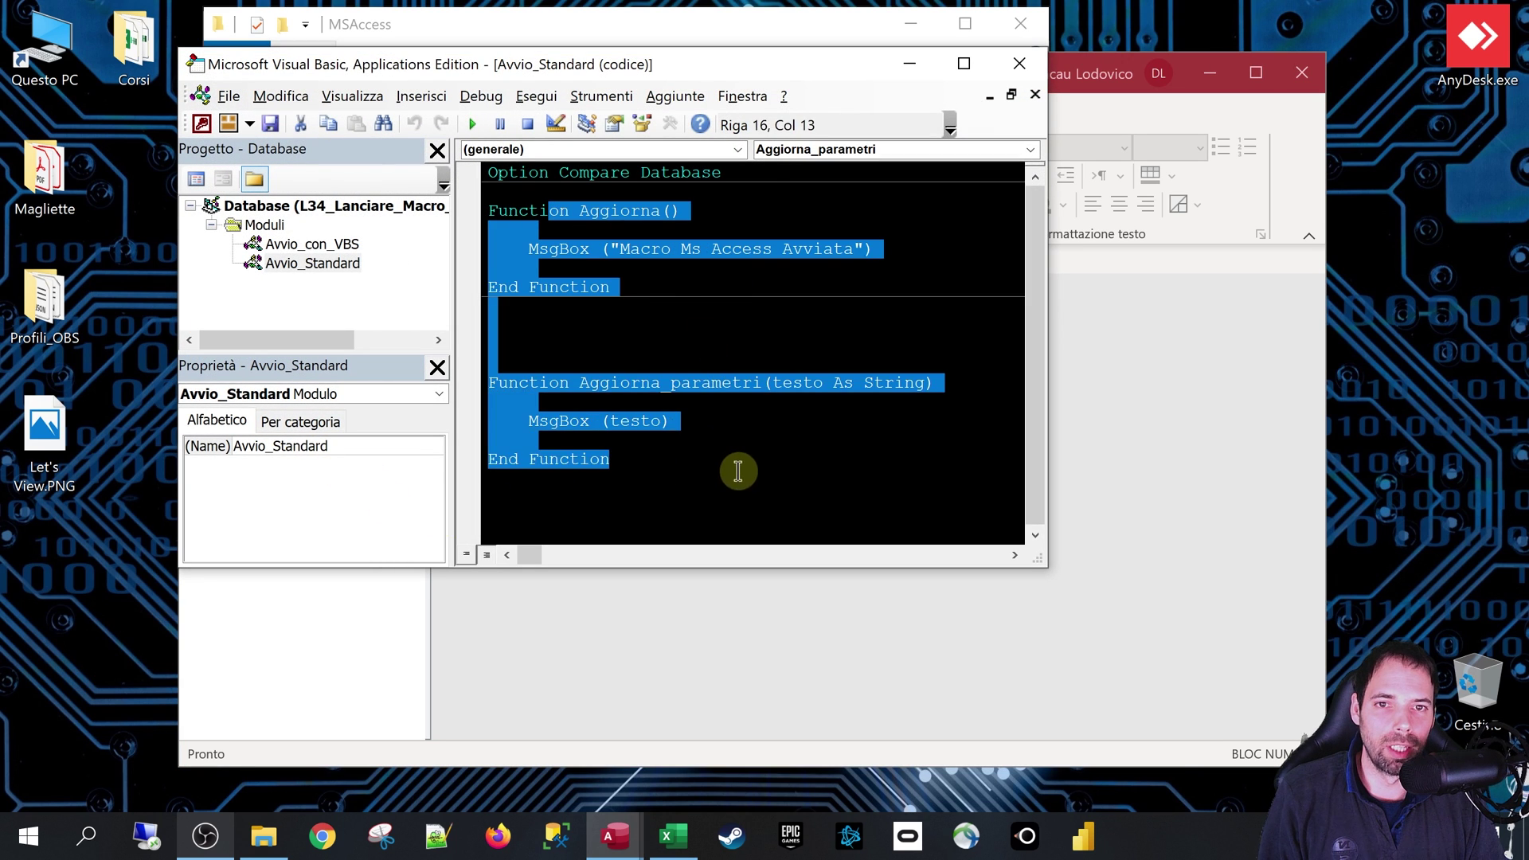
left_click(650, 238)
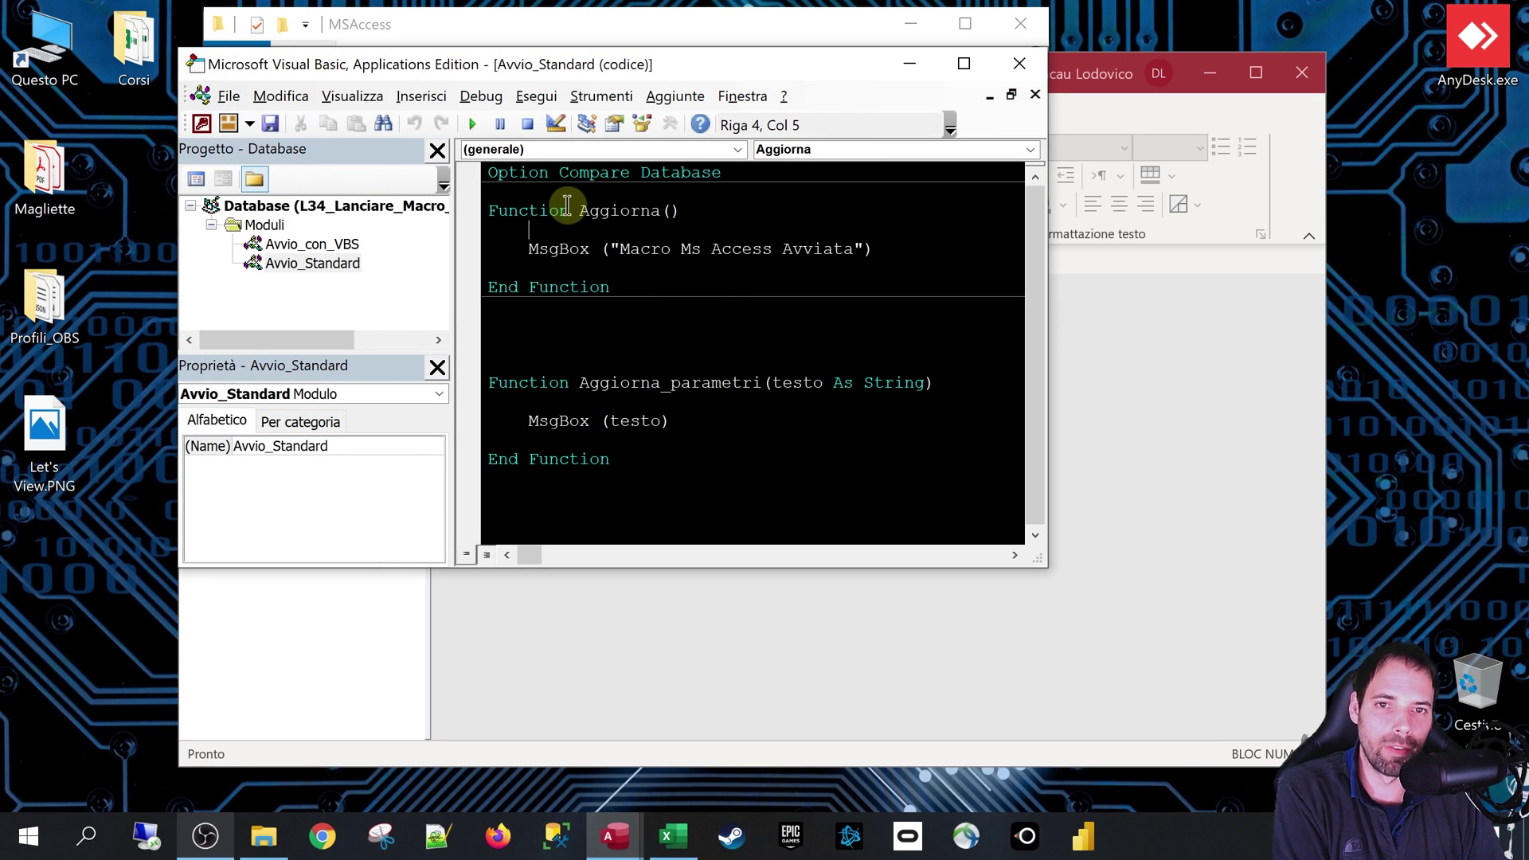
left_click_drag(570, 210, 725, 283)
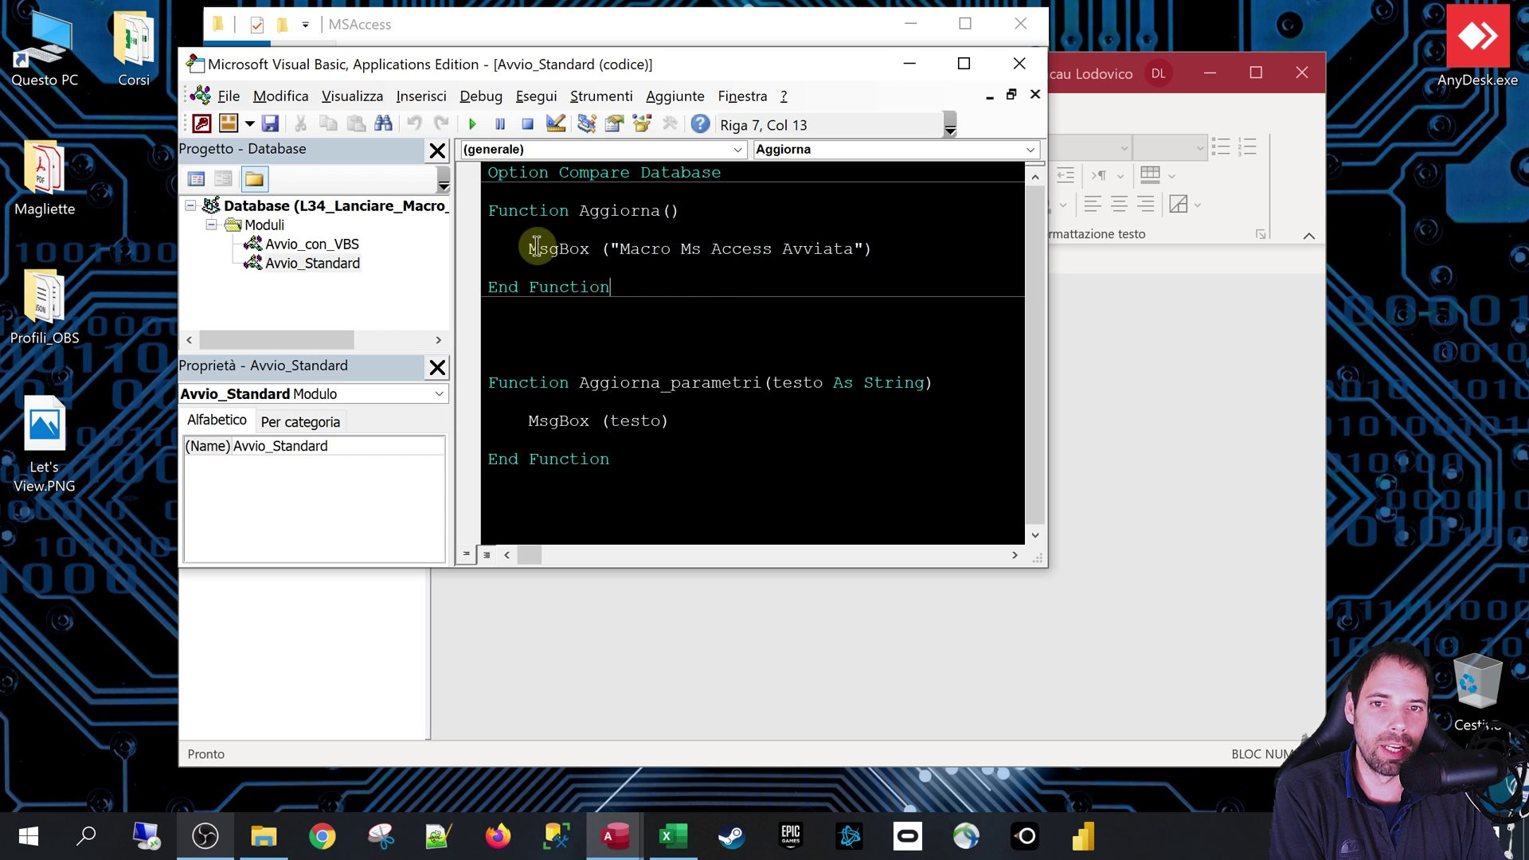
mouse_move(526, 249)
left_mouse_down()
mouse_move(903, 249)
mouse_move(864, 268)
left_mouse_up()
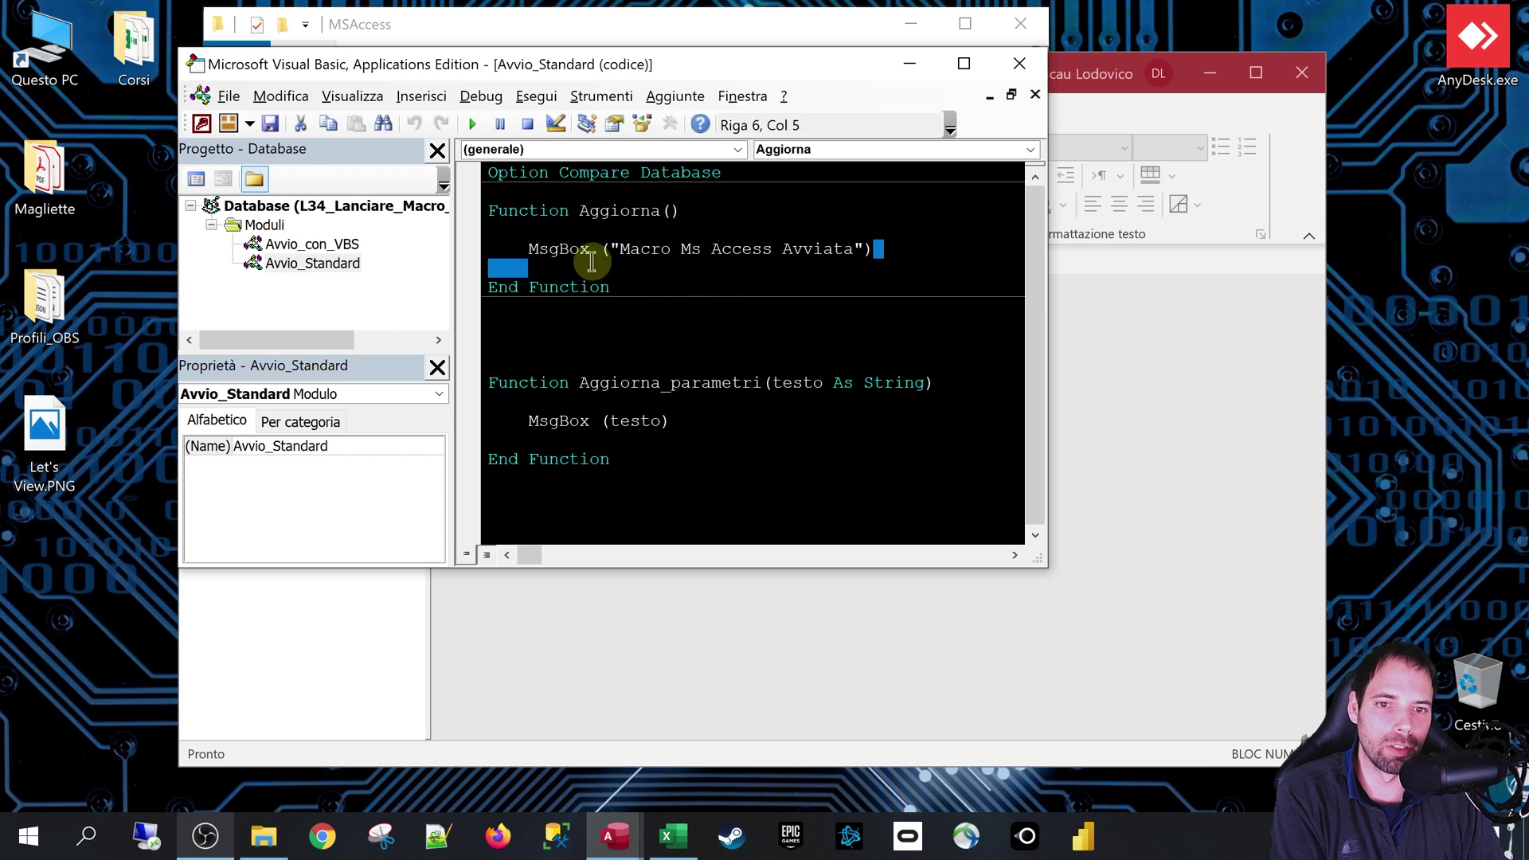
left_click_drag(528, 439, 719, 460)
left_click(512, 364)
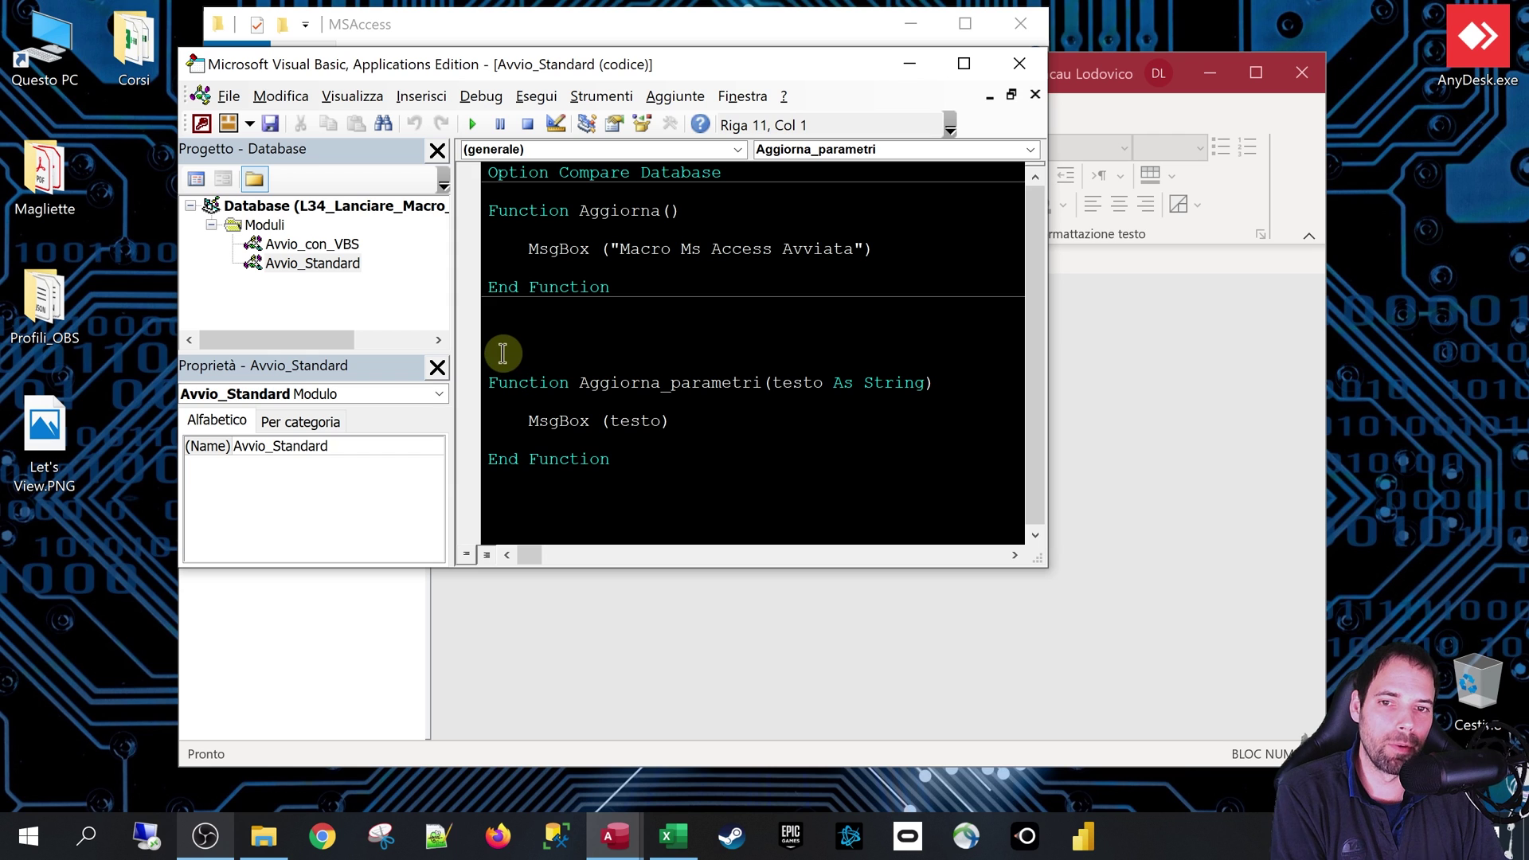
left_click_drag(503, 353, 686, 458)
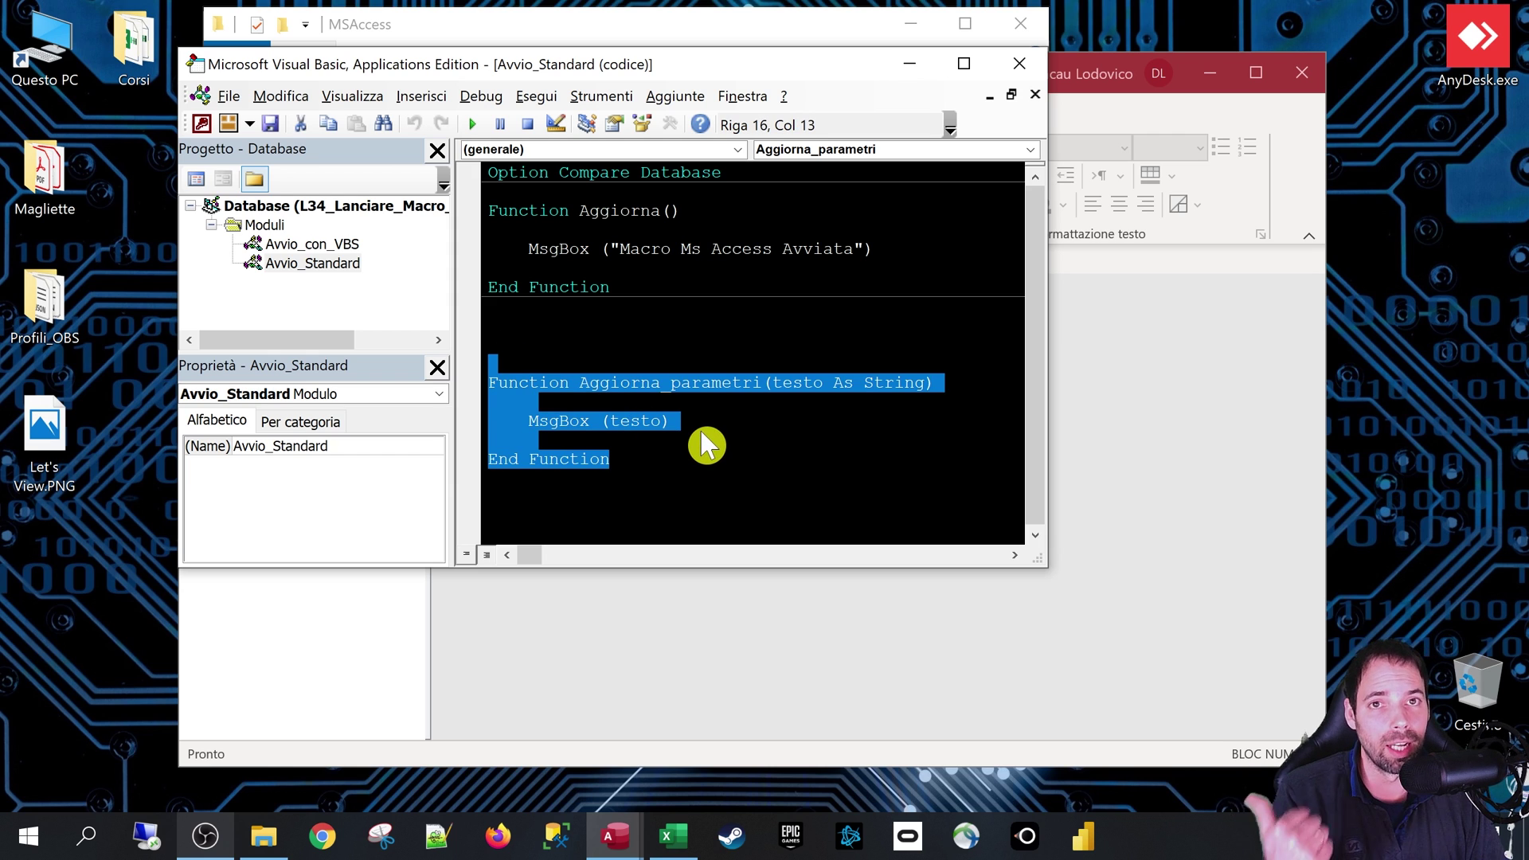
left_click(692, 434)
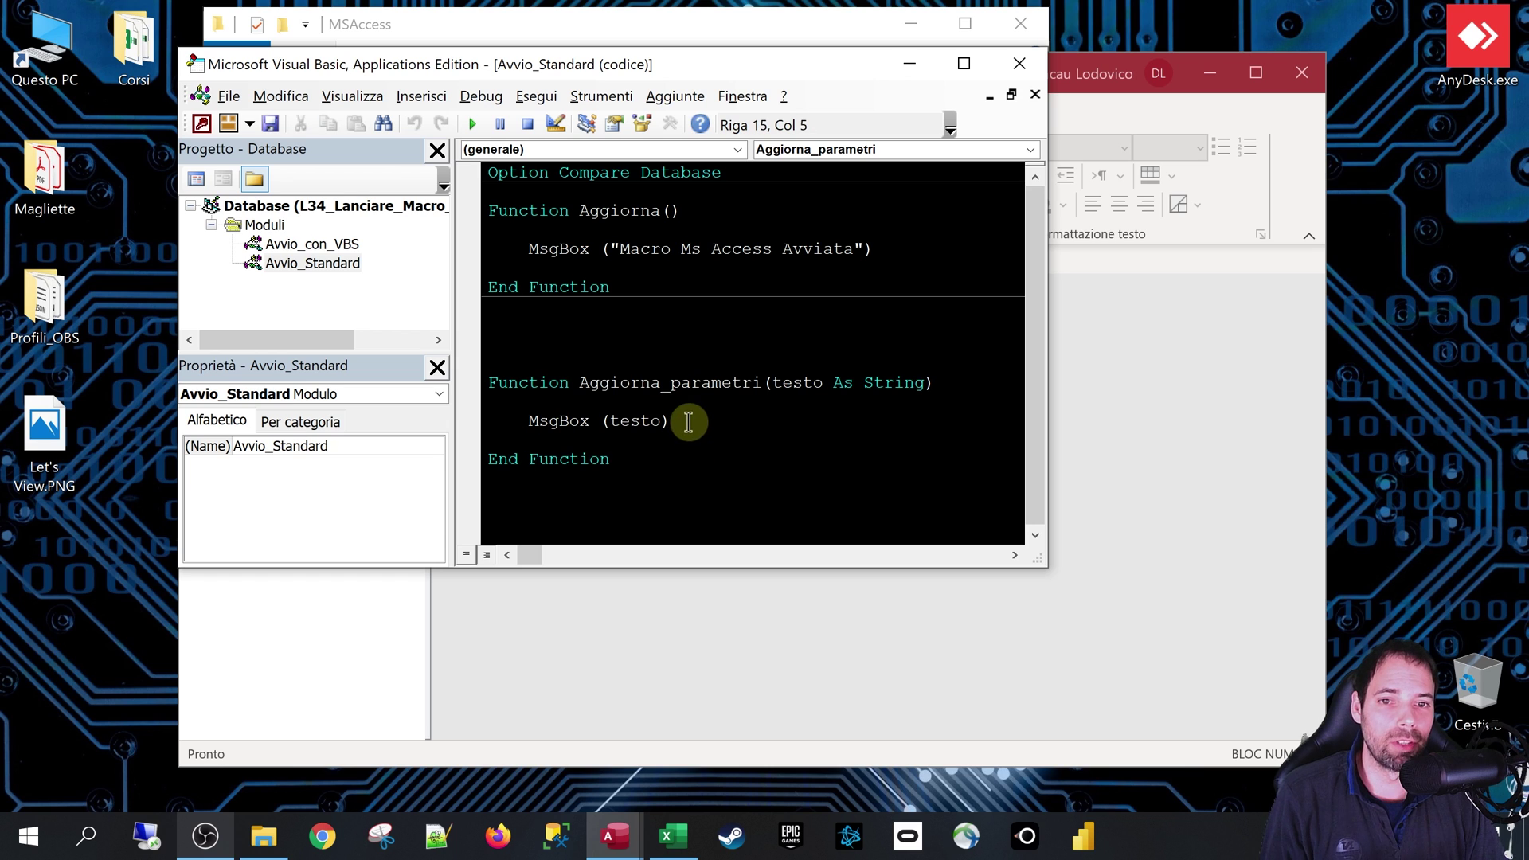
left_click(676, 422)
left_click(610, 360)
key("BackSpace")
key("BackSpace")
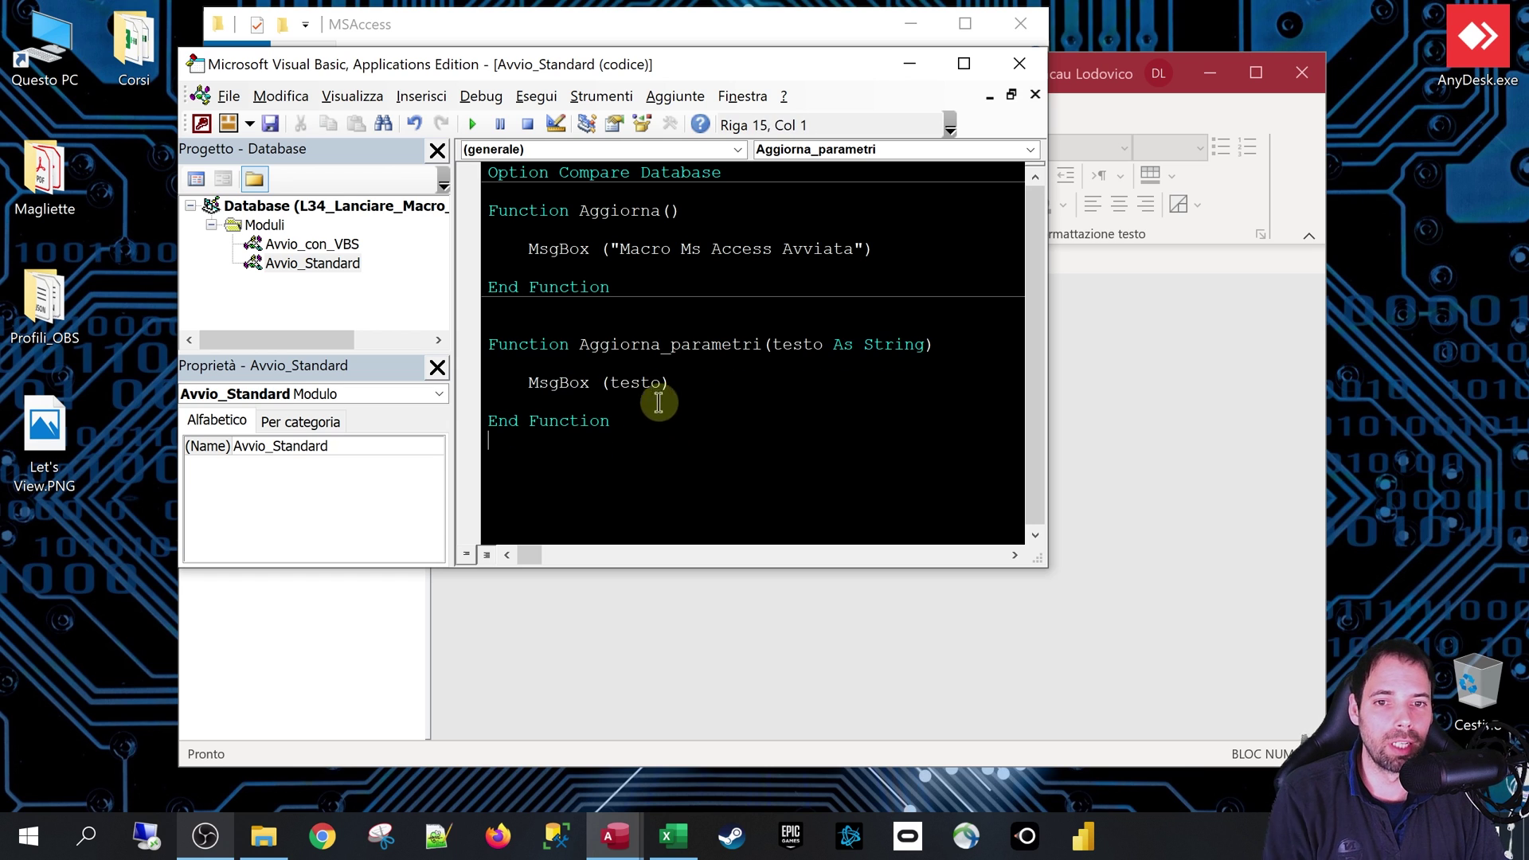
left_click(641, 381)
left_click(757, 386)
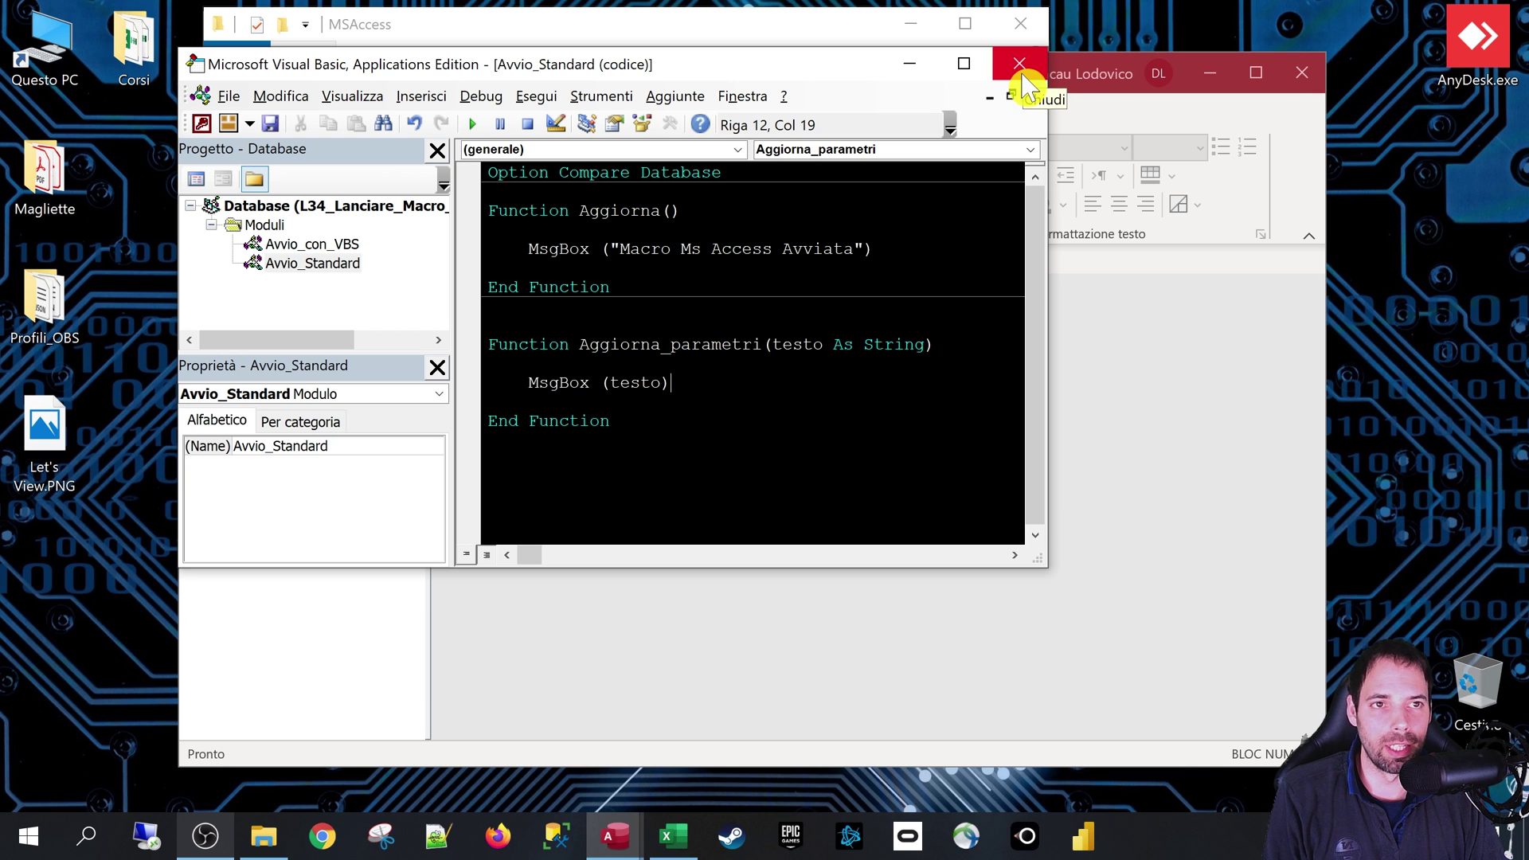
left_click(1021, 72)
left_click(1294, 74)
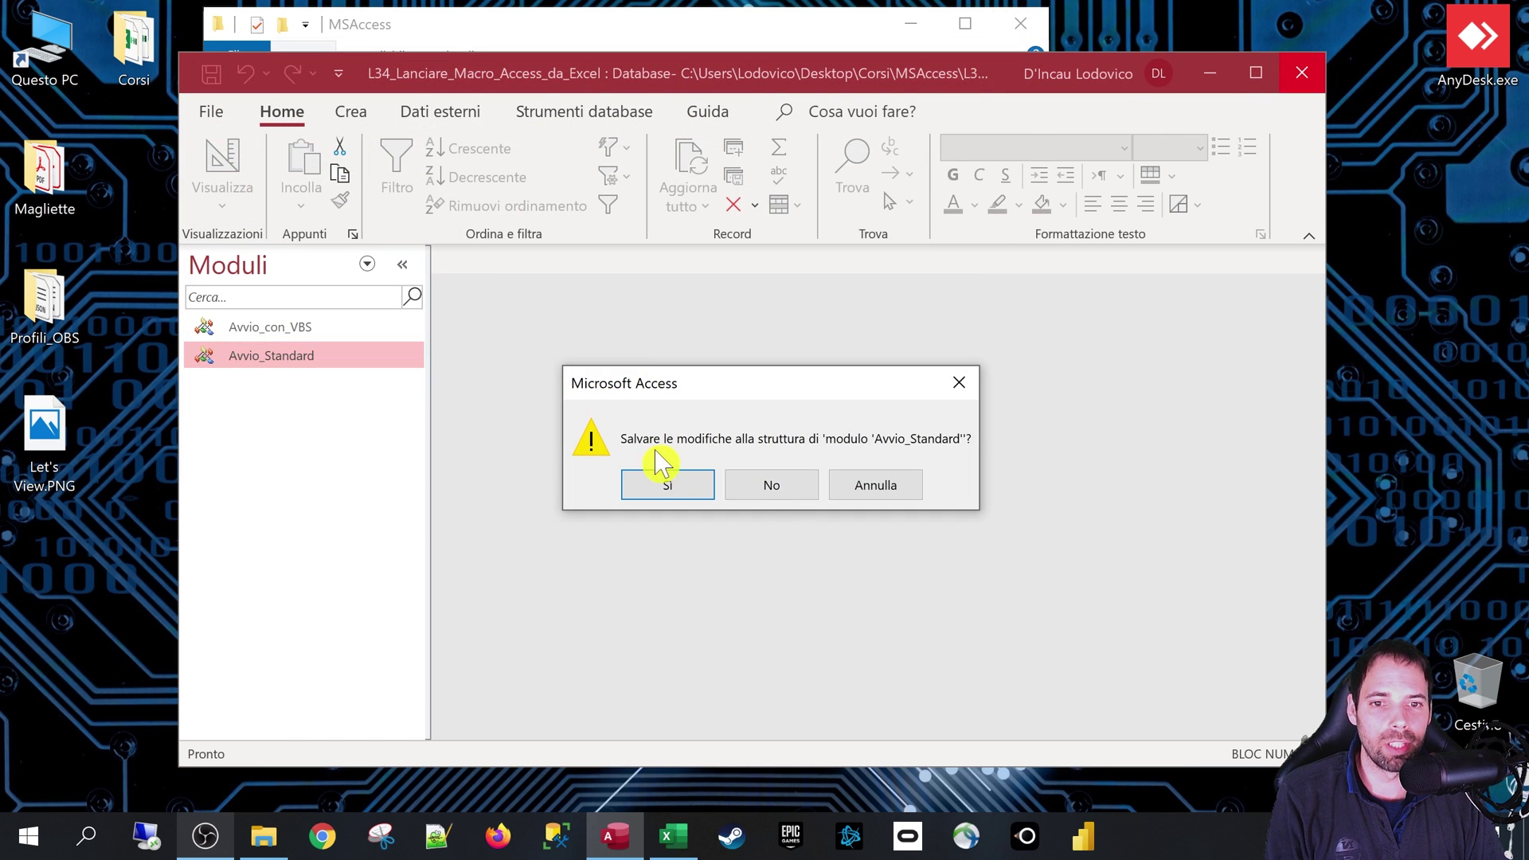
left_click(774, 478)
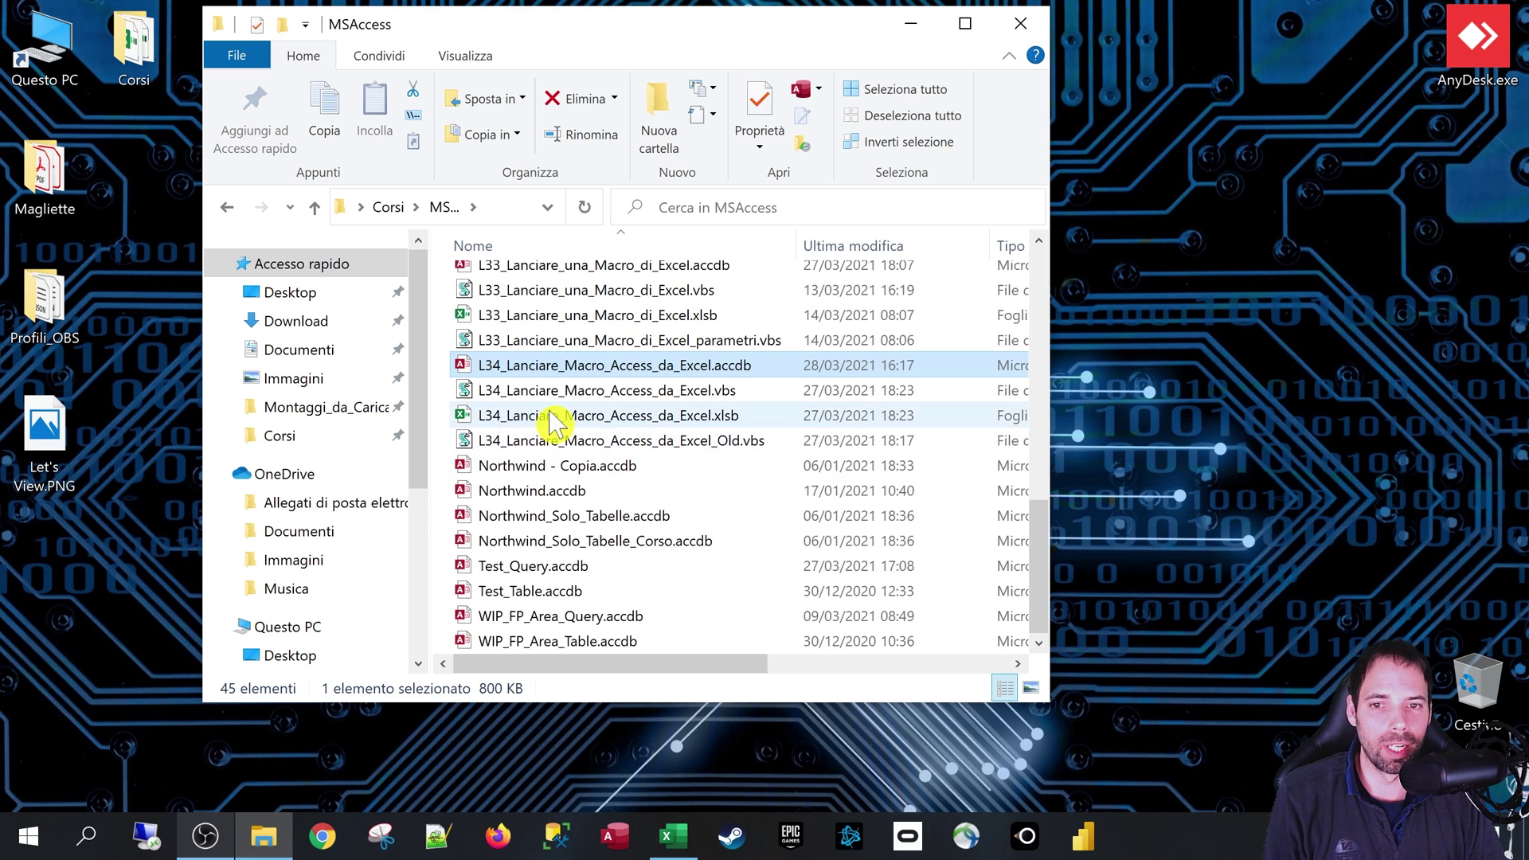
Open the L34 workbook and show its macro code in a maximized VBA editor.
left_click(549, 416)
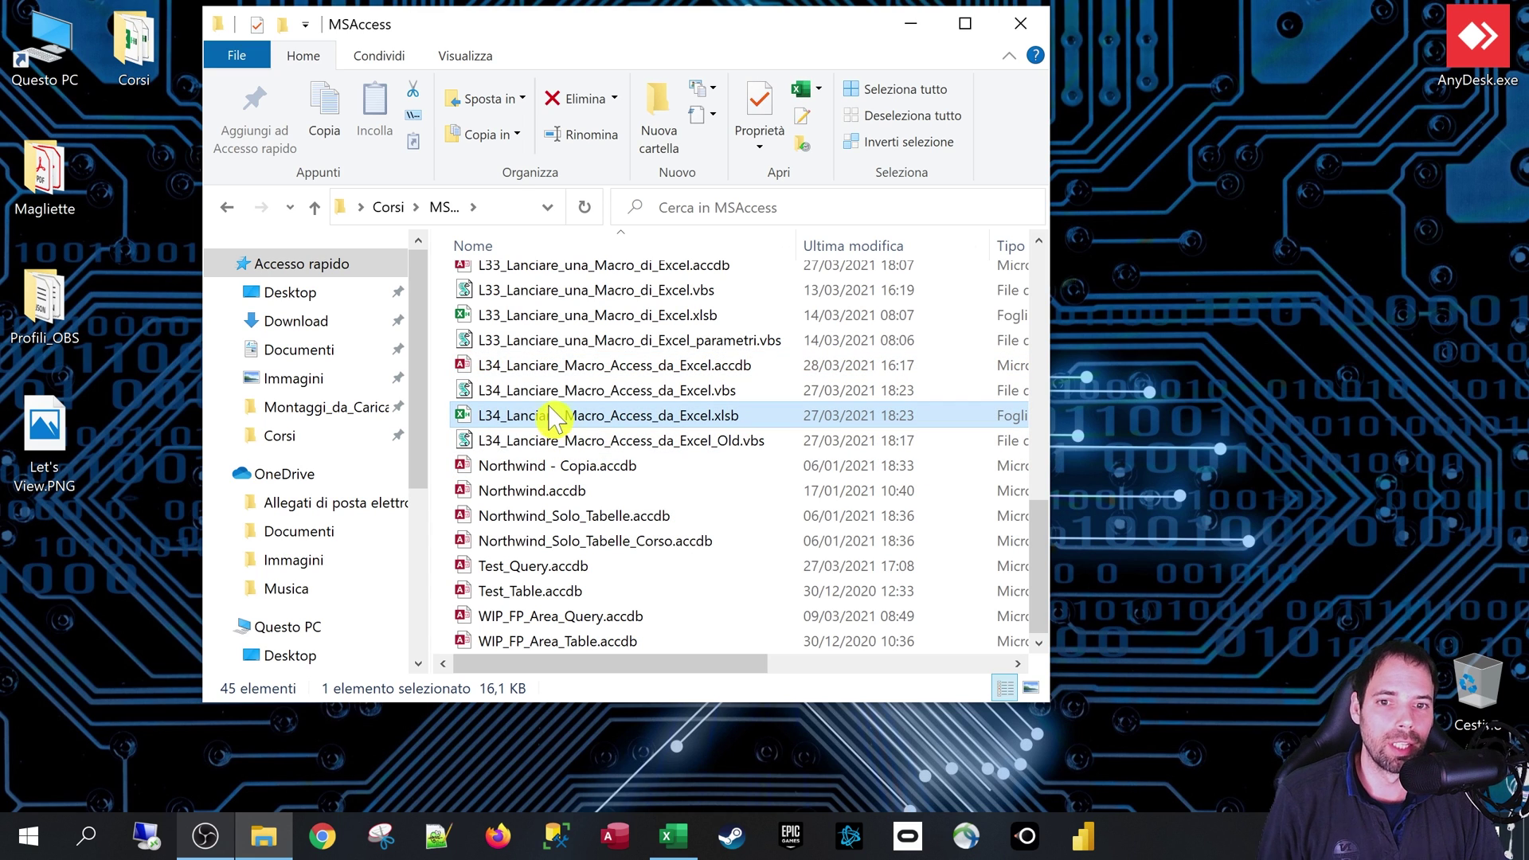
double_click(555, 422)
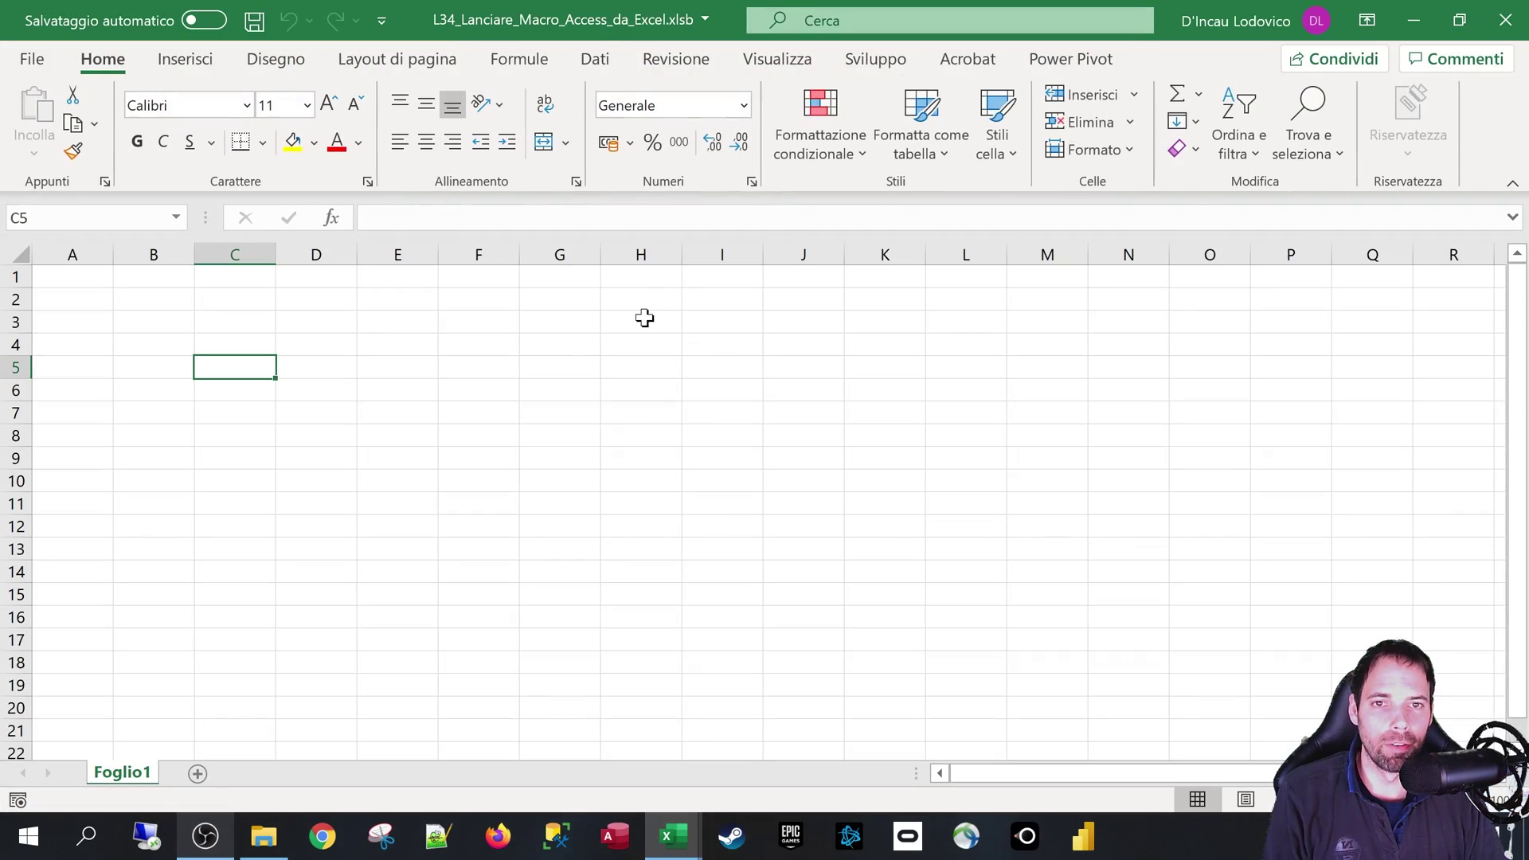
left_click(876, 58)
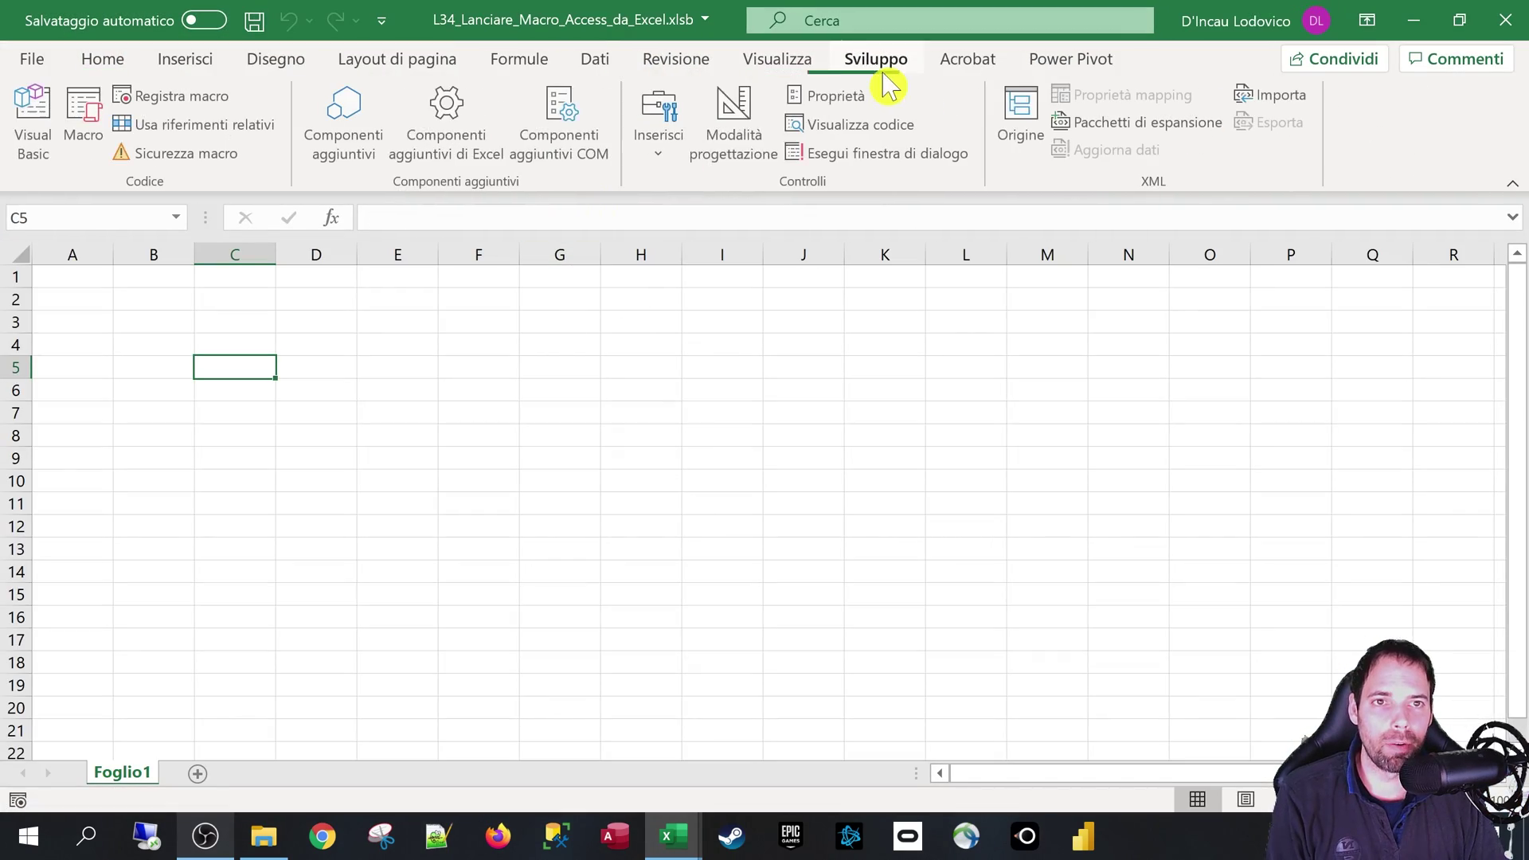
left_click(43, 147)
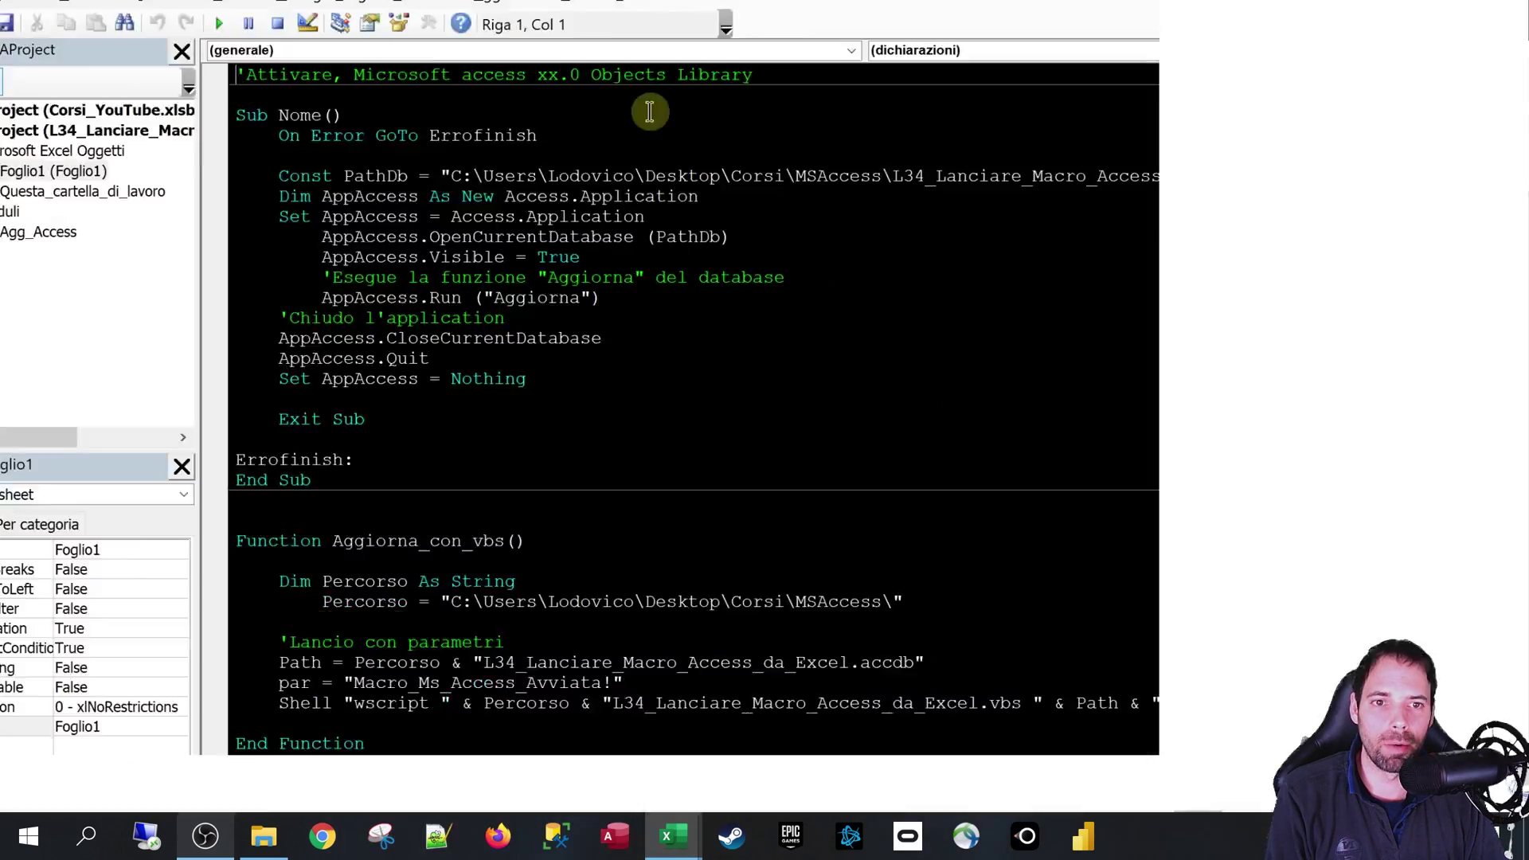
double_click(663, 103)
Review Sub Nome, highlighting the lines from OpenCurrentDatabase to Set AppAccess = Nothing.
left_click(501, 405)
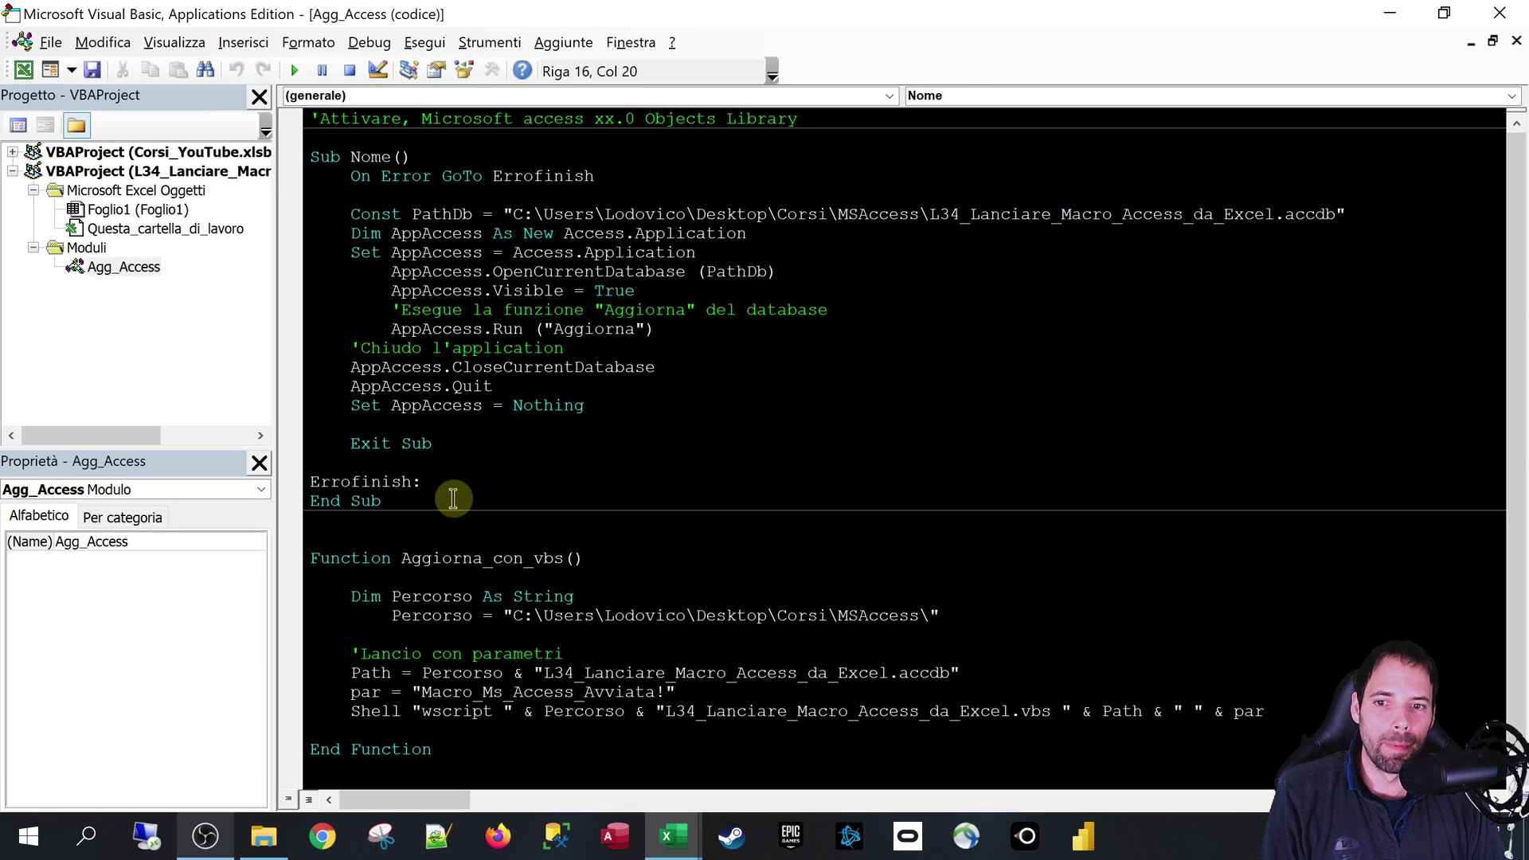
mouse_move(442, 500)
left_mouse_down()
mouse_move(414, 472)
mouse_move(309, 171)
left_mouse_up()
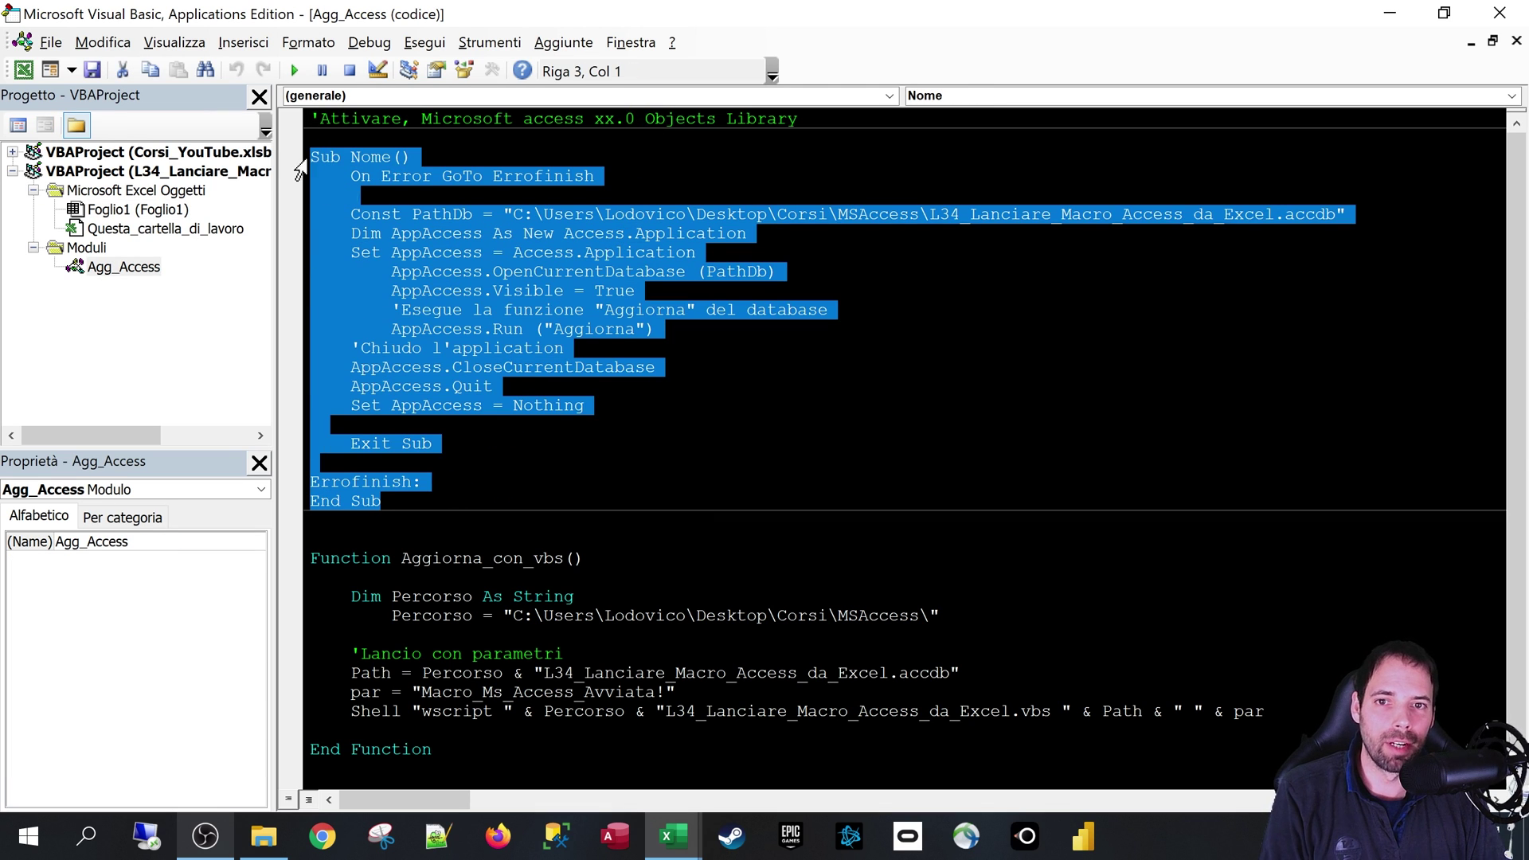
left_click(574, 471)
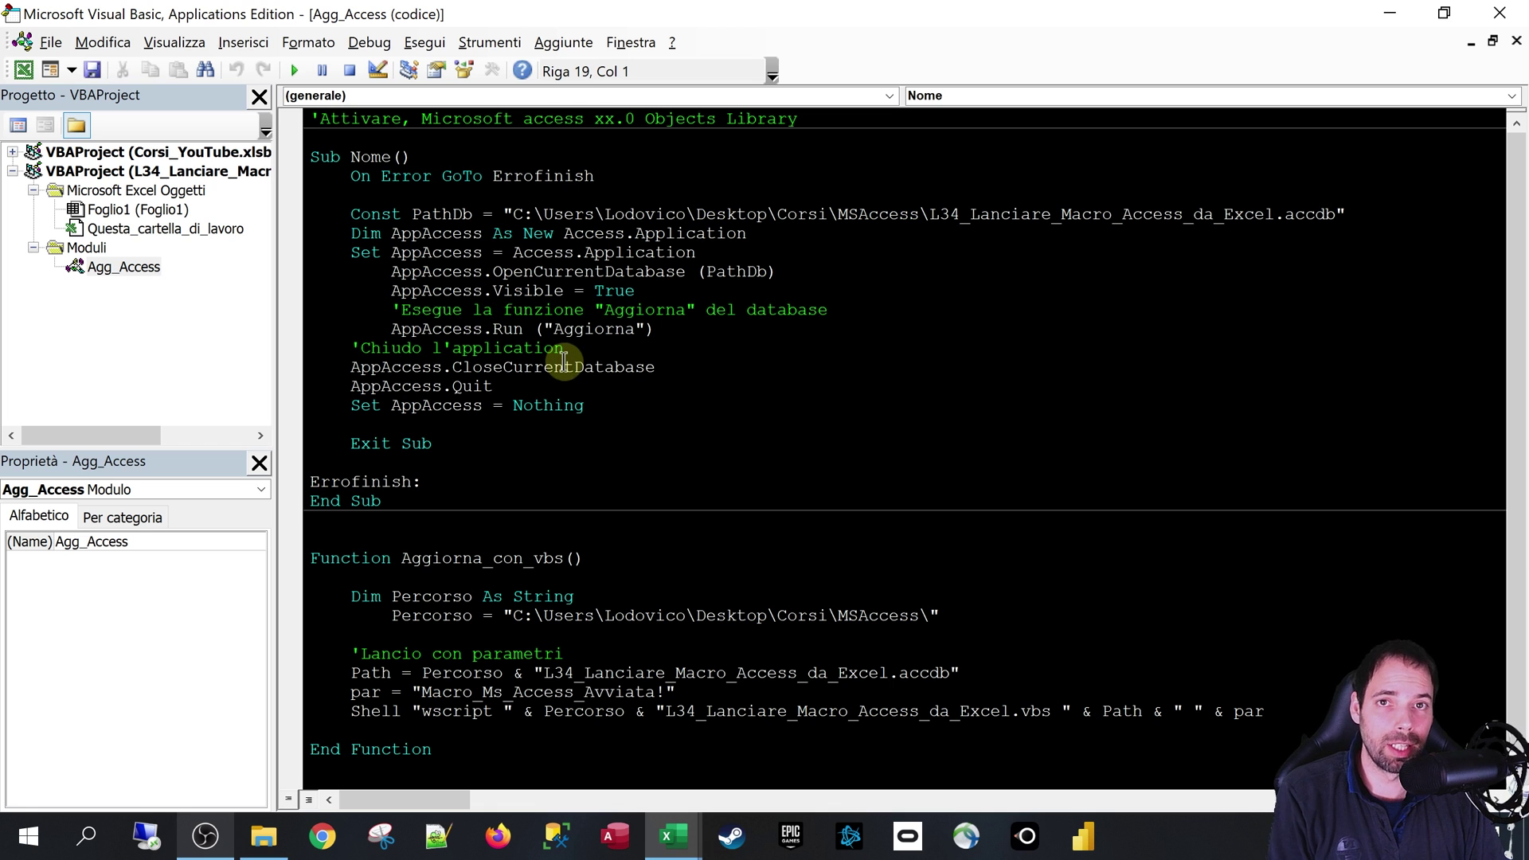
left_click(614, 414)
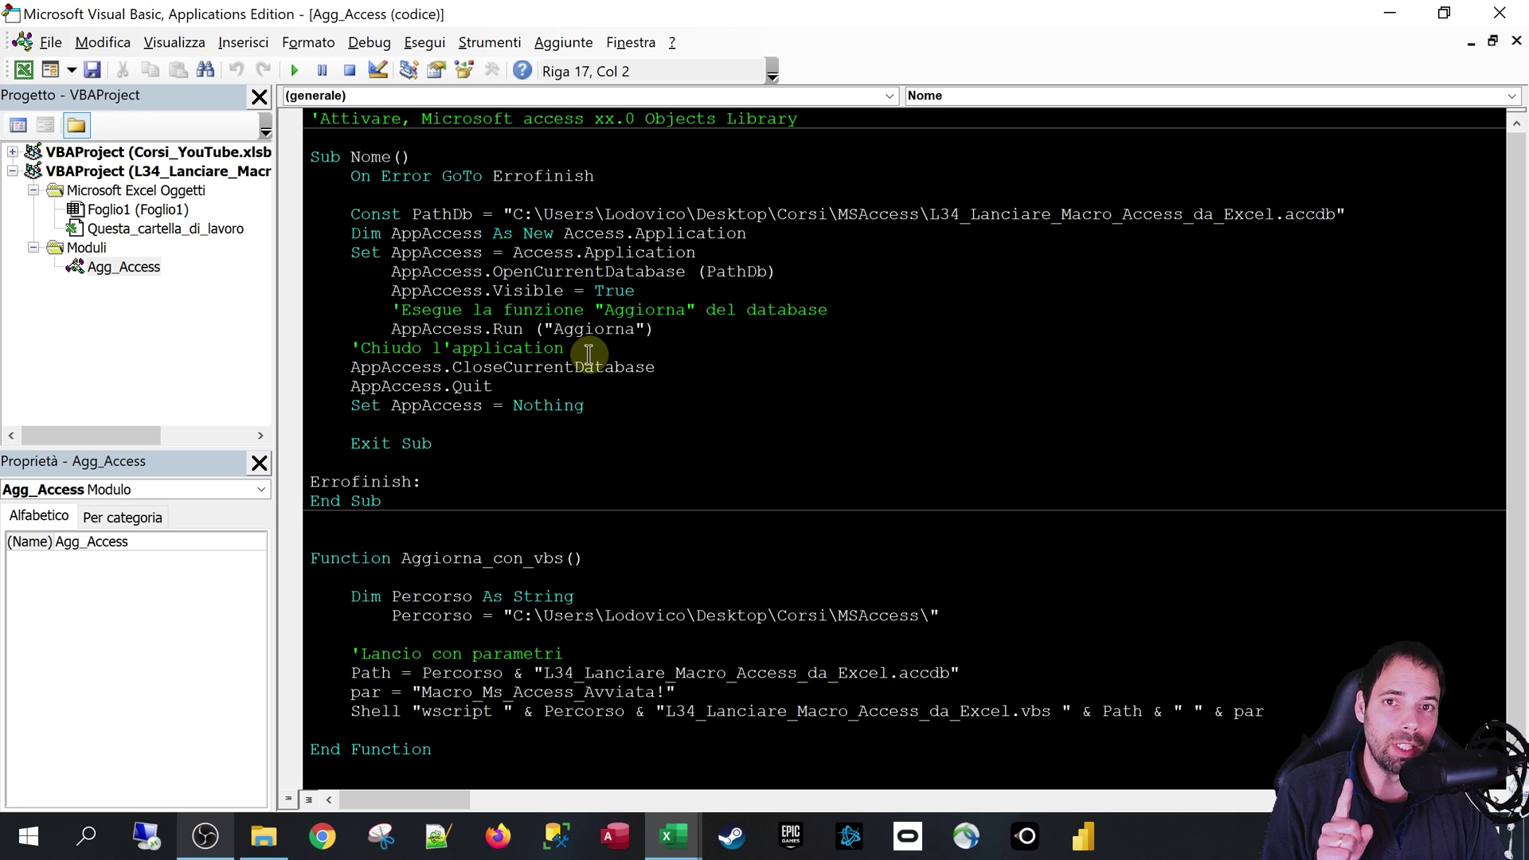
left_click(755, 404)
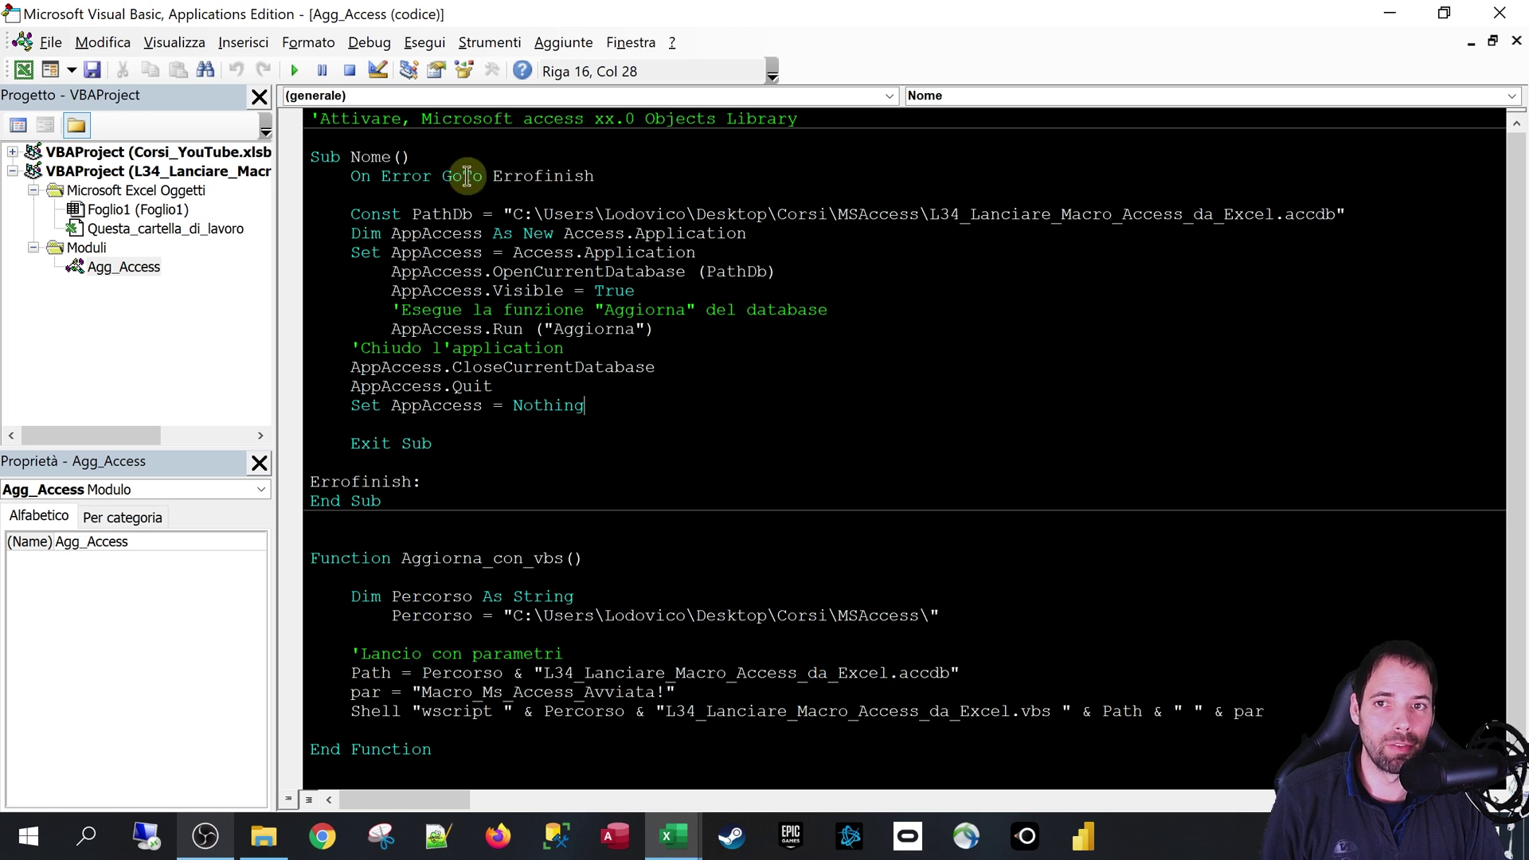
left_click_drag(319, 119, 816, 133)
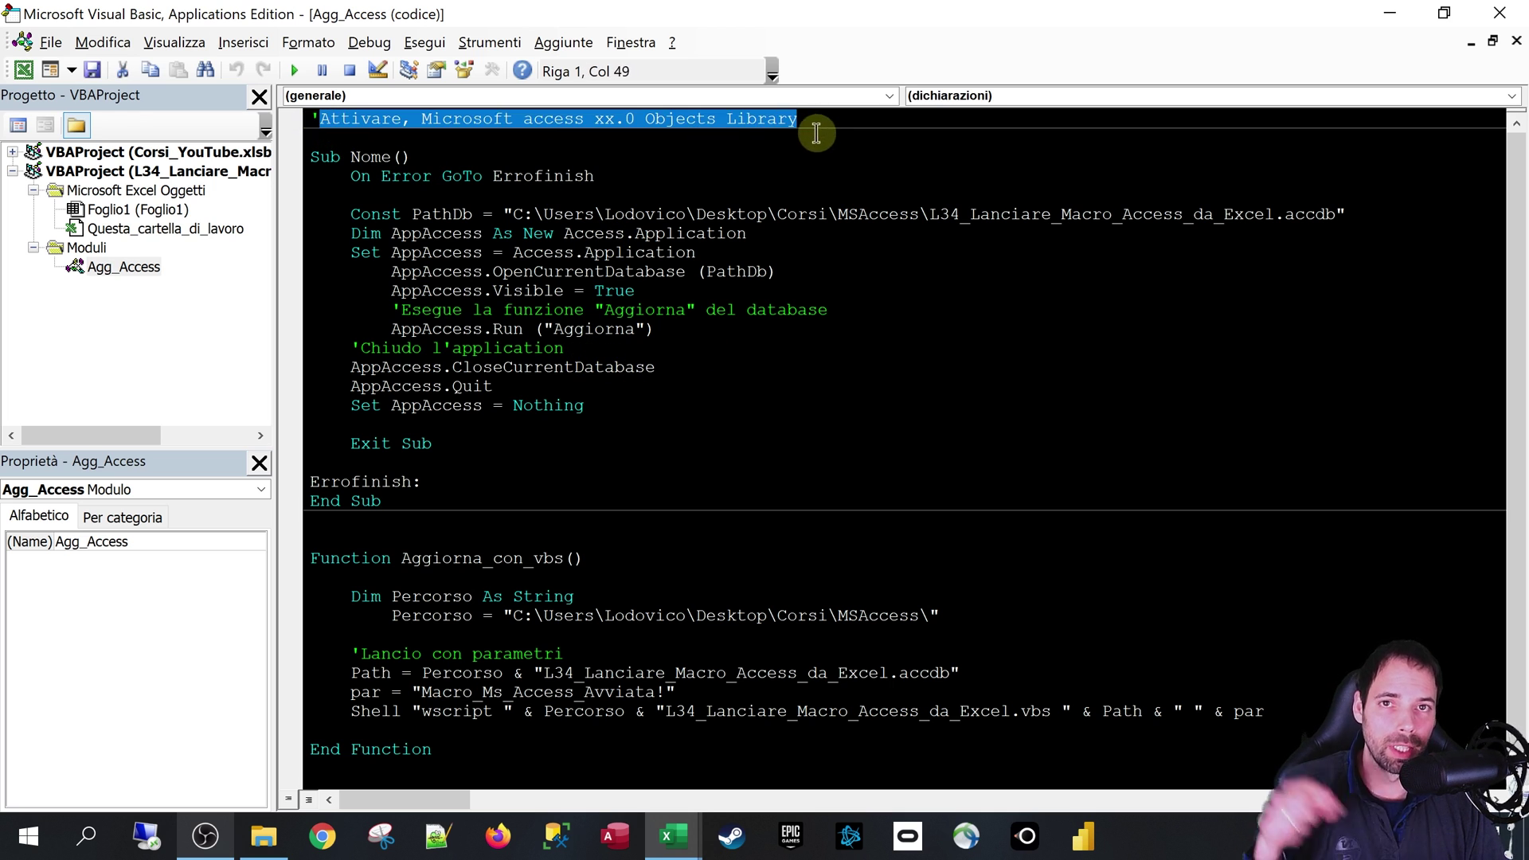
left_click(652, 272)
left_click(648, 290)
mouse_move(667, 405)
left_mouse_down()
mouse_move(441, 272)
mouse_move(344, 177)
left_mouse_up()
Highlight the comment about activating the Access Objects Library, then open the Strumenti menu.
left_click(642, 408)
left_click(780, 121)
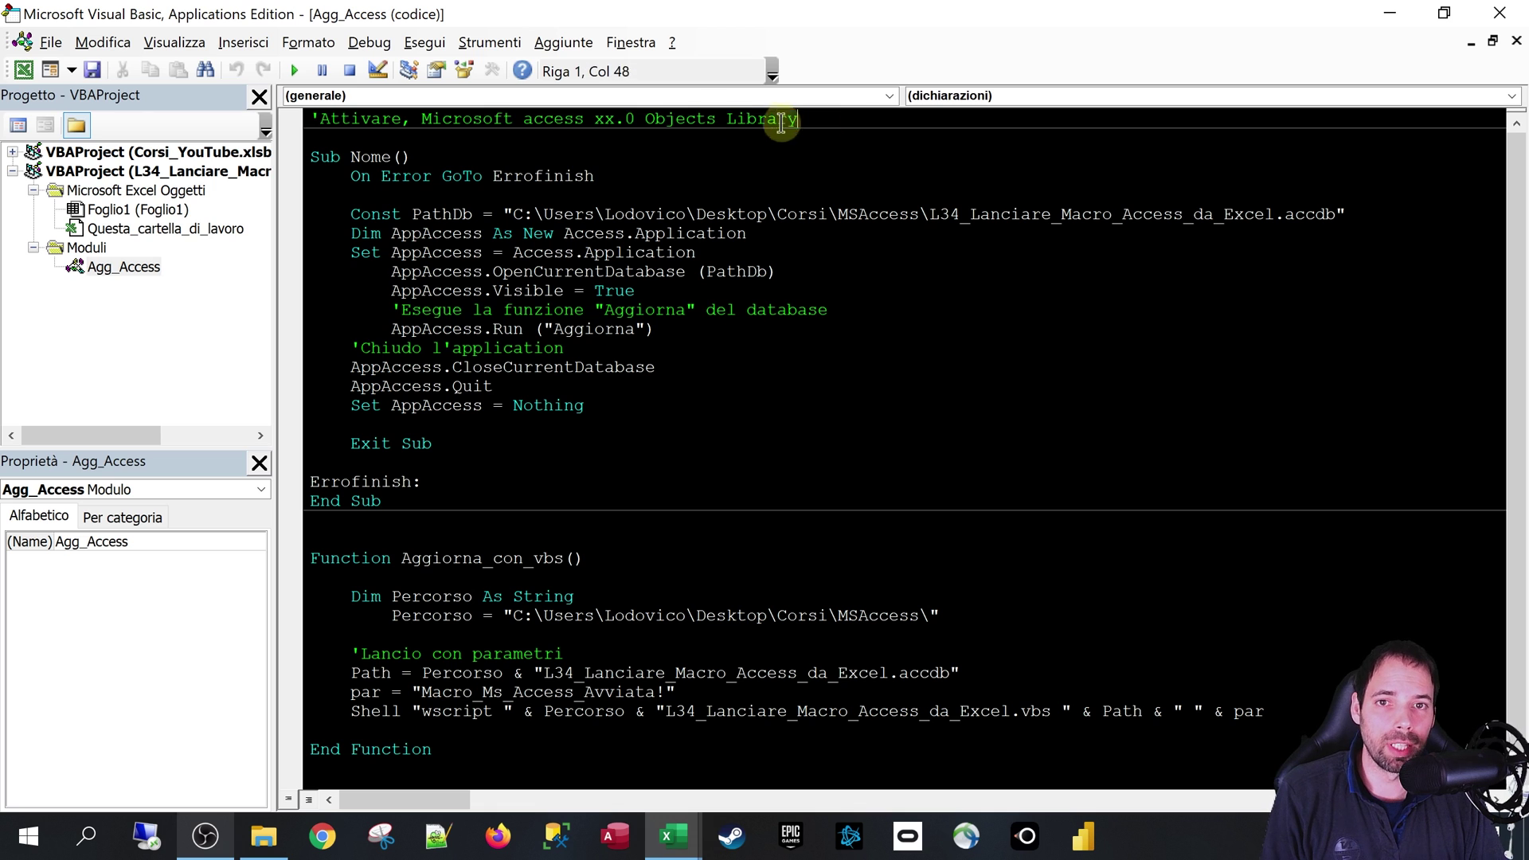
left_click_drag(797, 119, 313, 120)
left_click(589, 261)
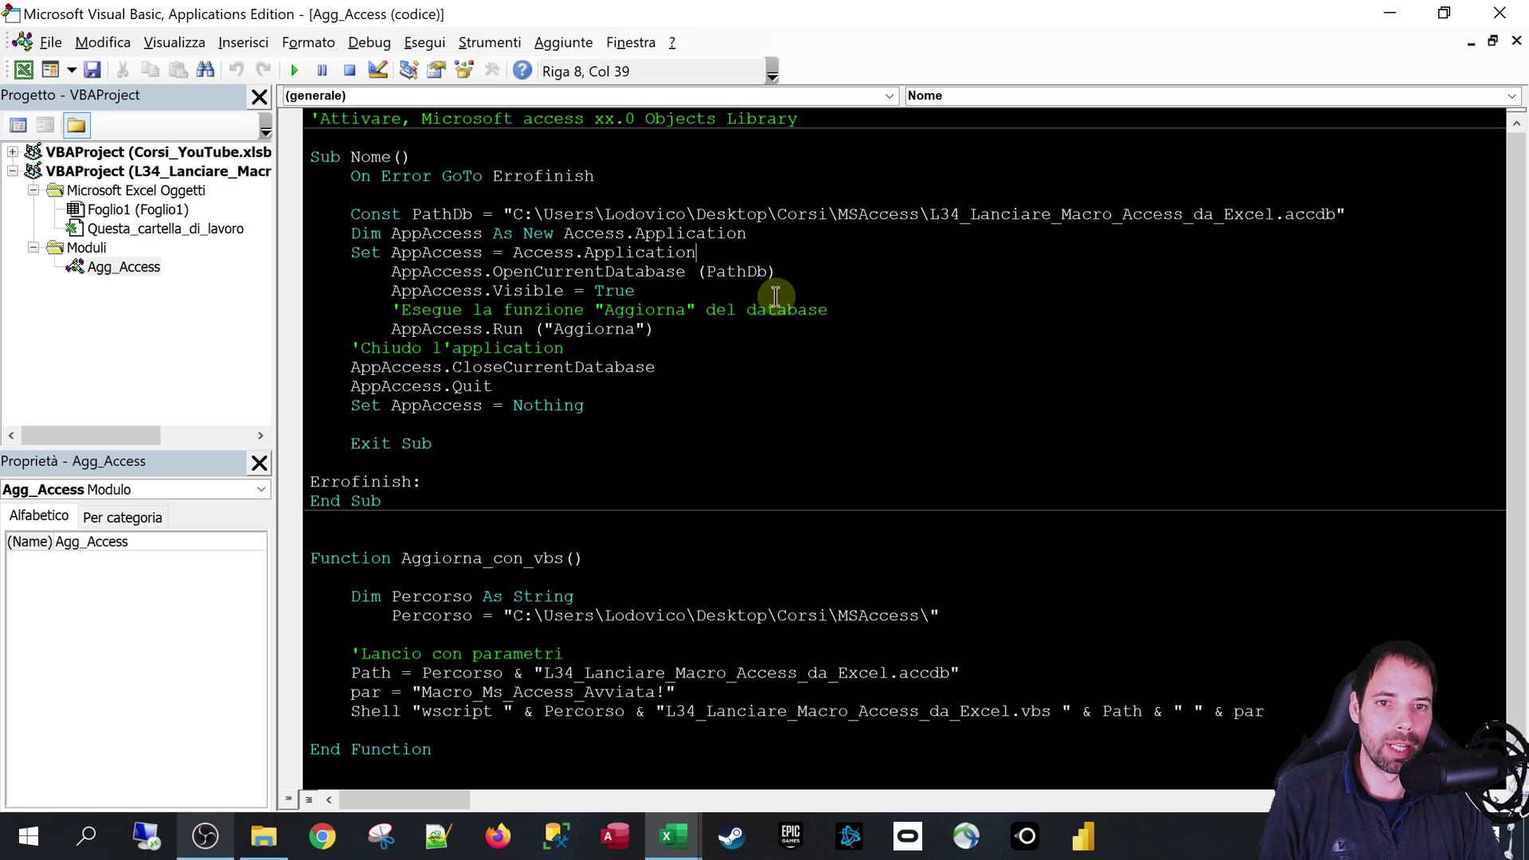
left_click_drag(799, 120, 327, 123)
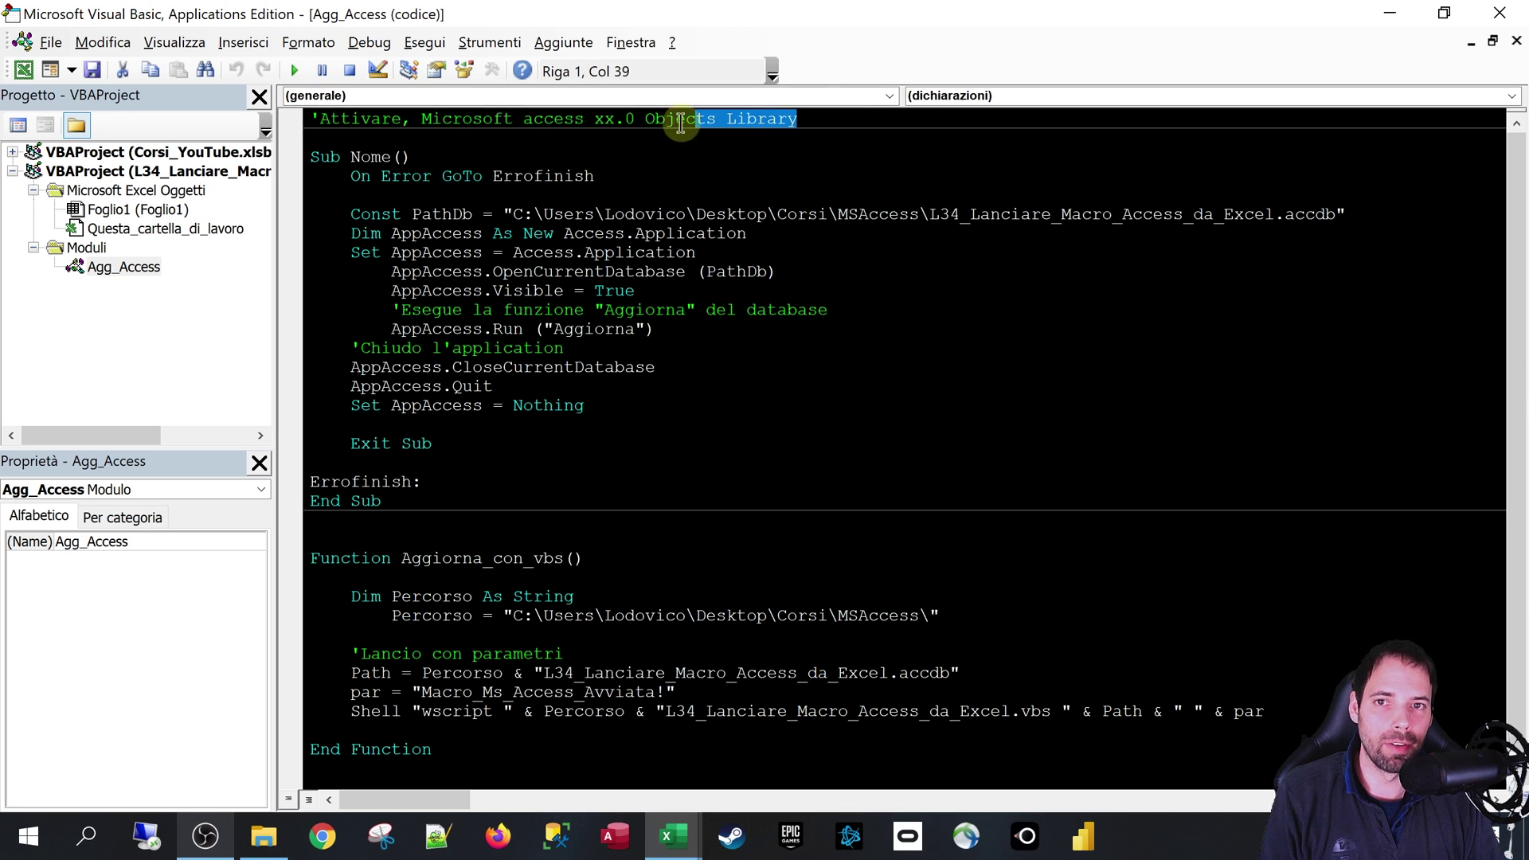
left_click(750, 245)
left_click(487, 43)
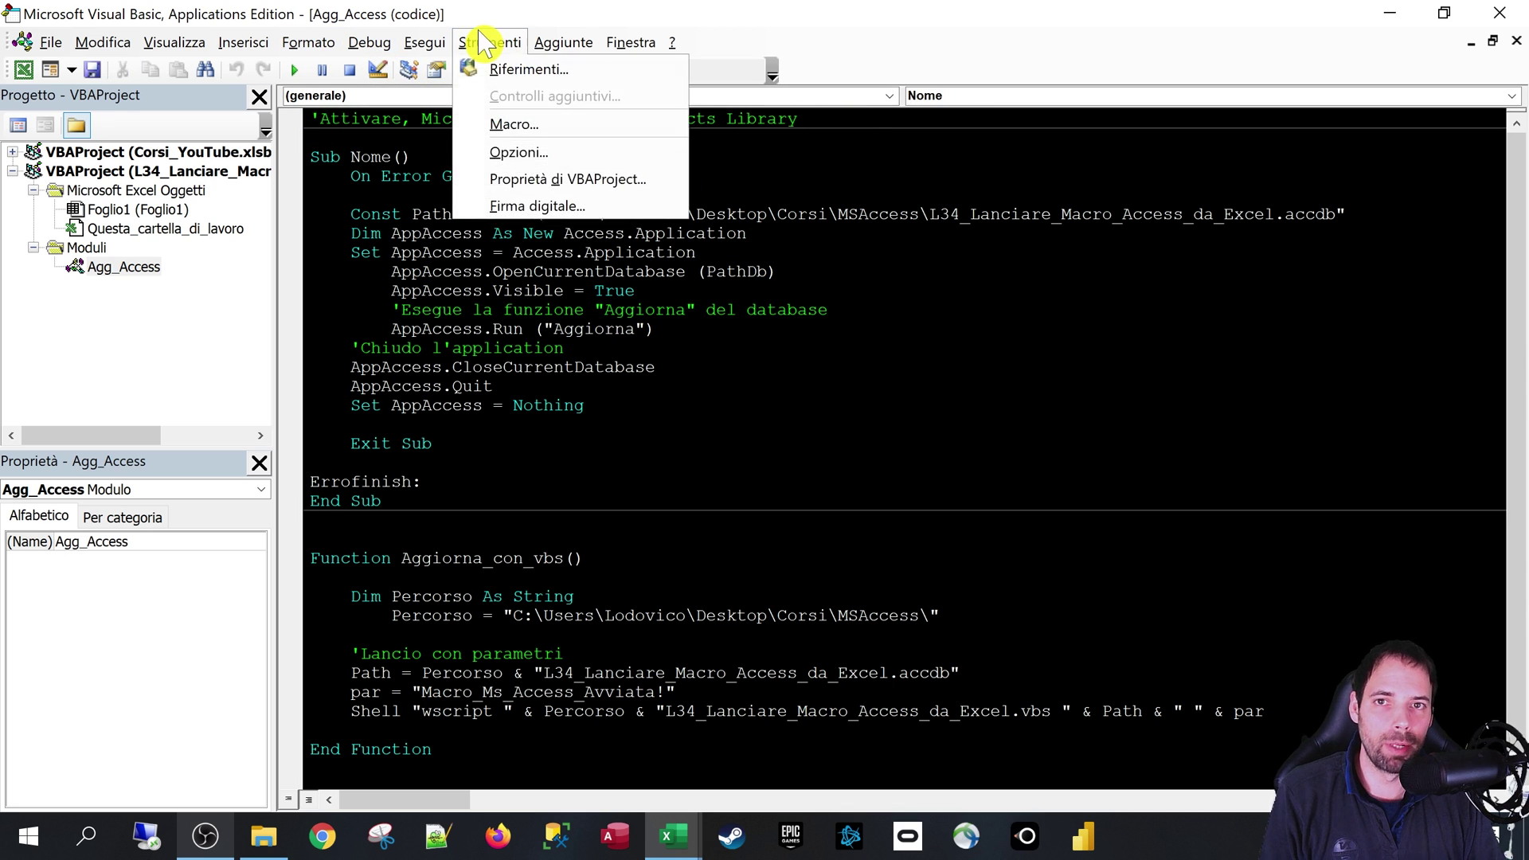
Tick Microsoft Access 16.0 Object Library in Riferimenti and confirm with OK.
left_click(502, 70)
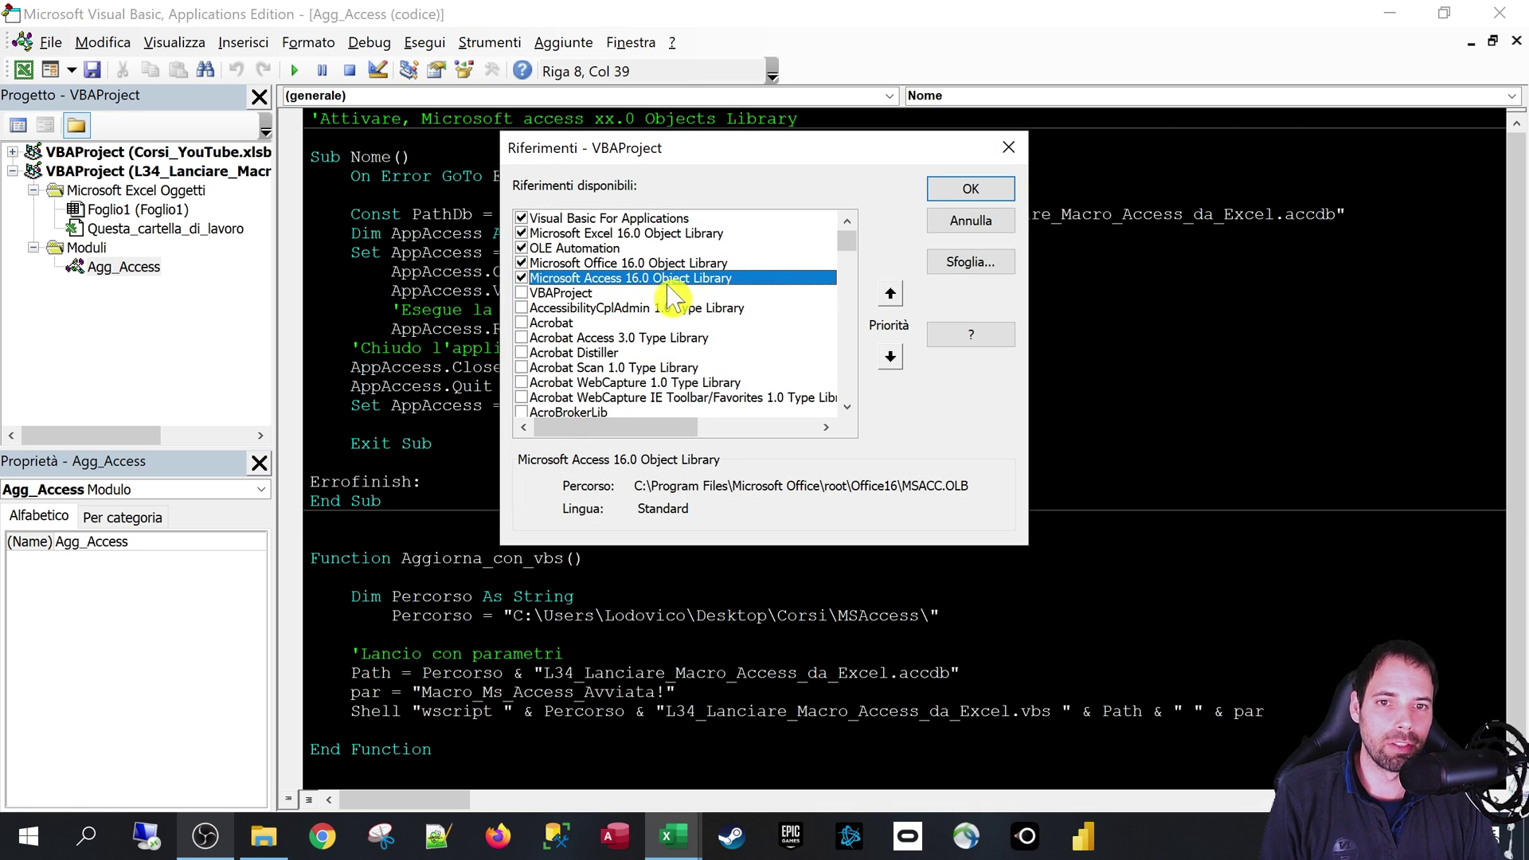
left_click(971, 189)
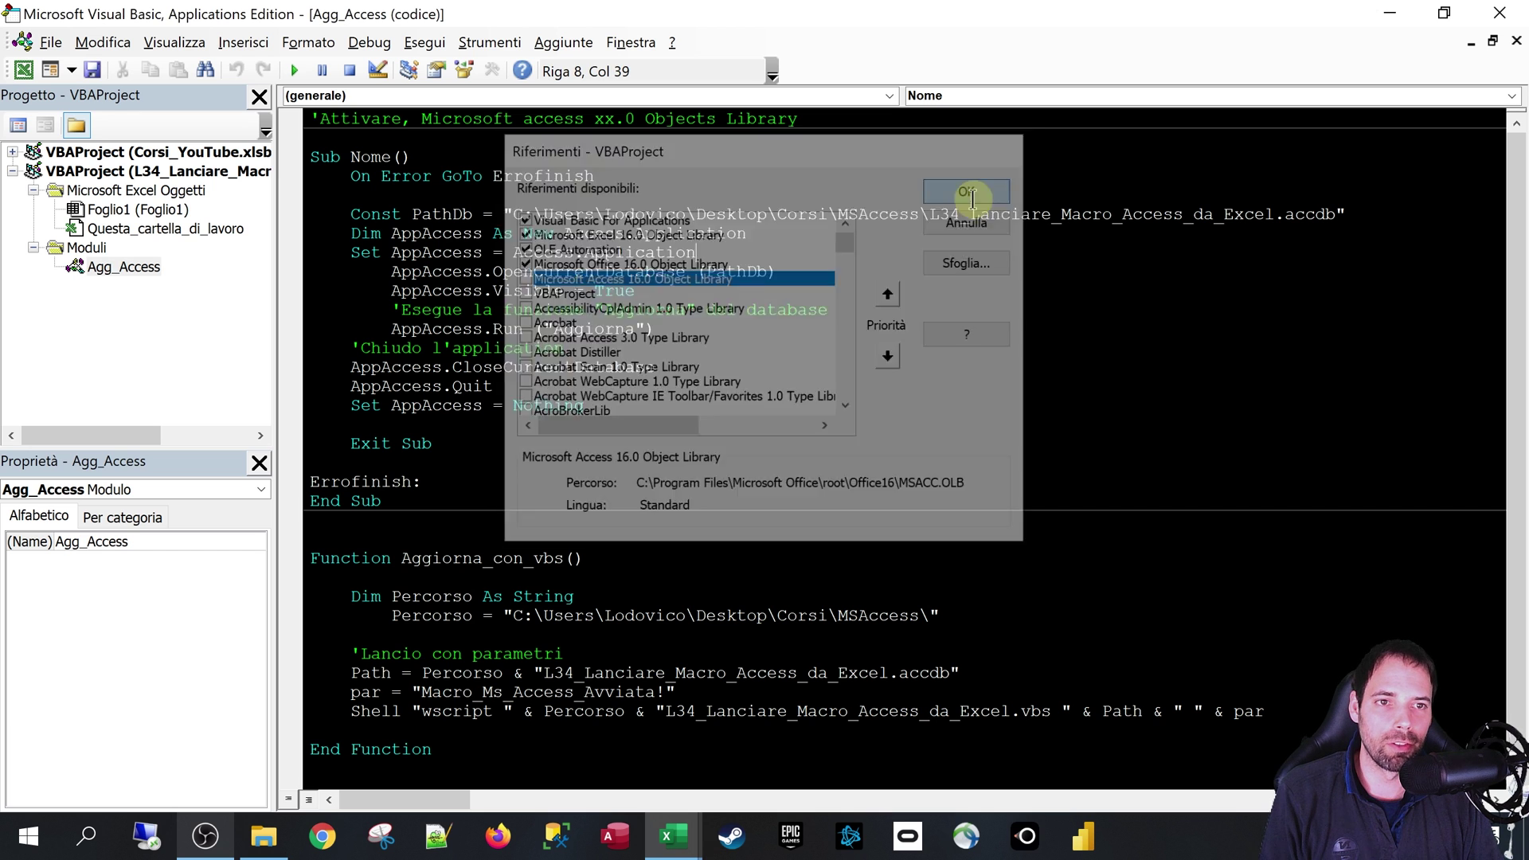
left_click(659, 307)
left_click(488, 43)
left_click(509, 70)
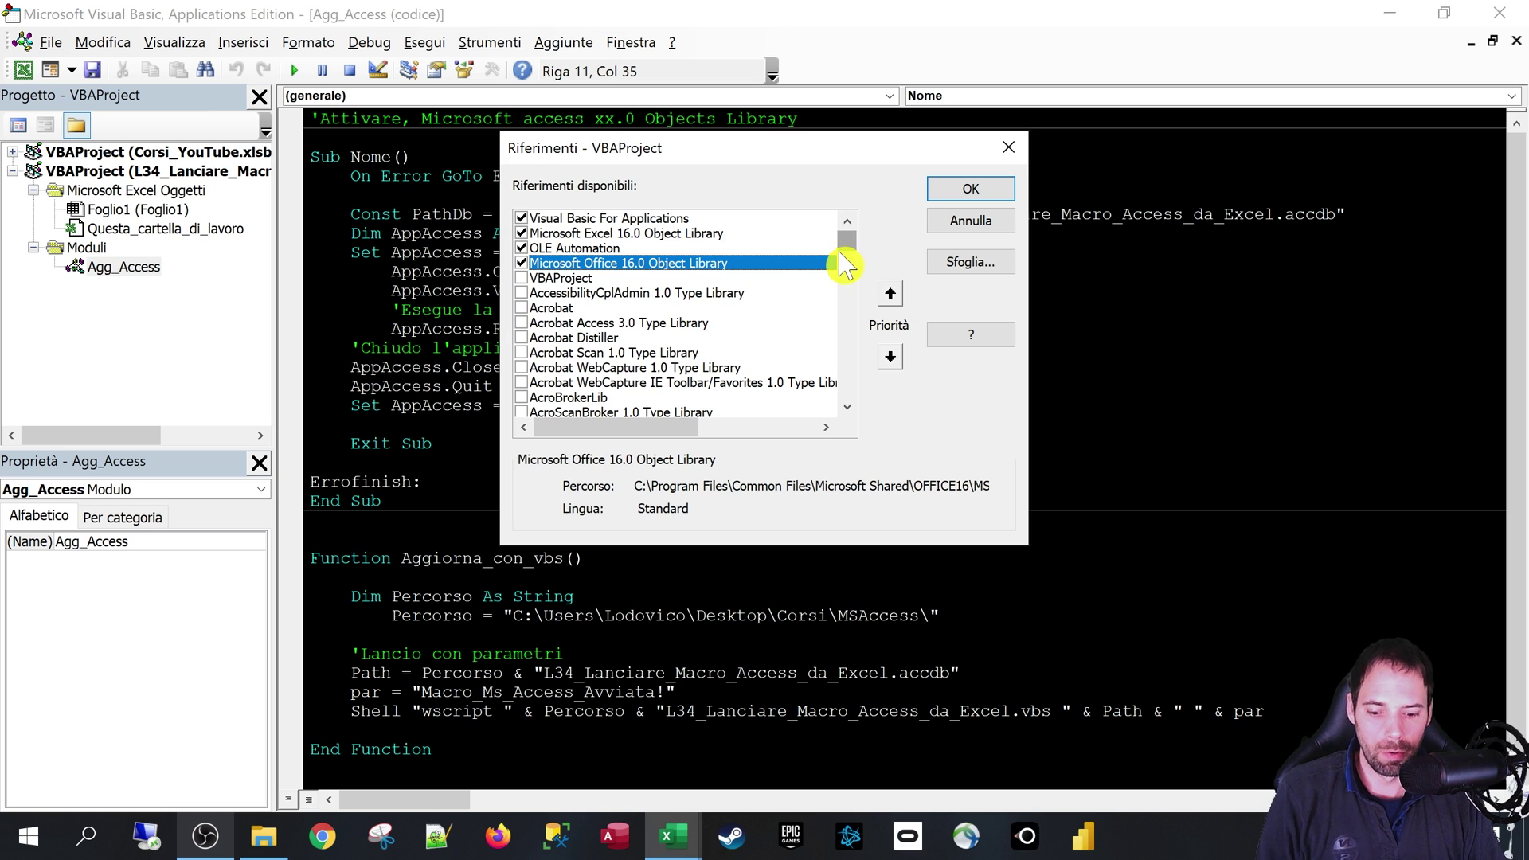
key("m")
scroll(639, 323, "down", 2)
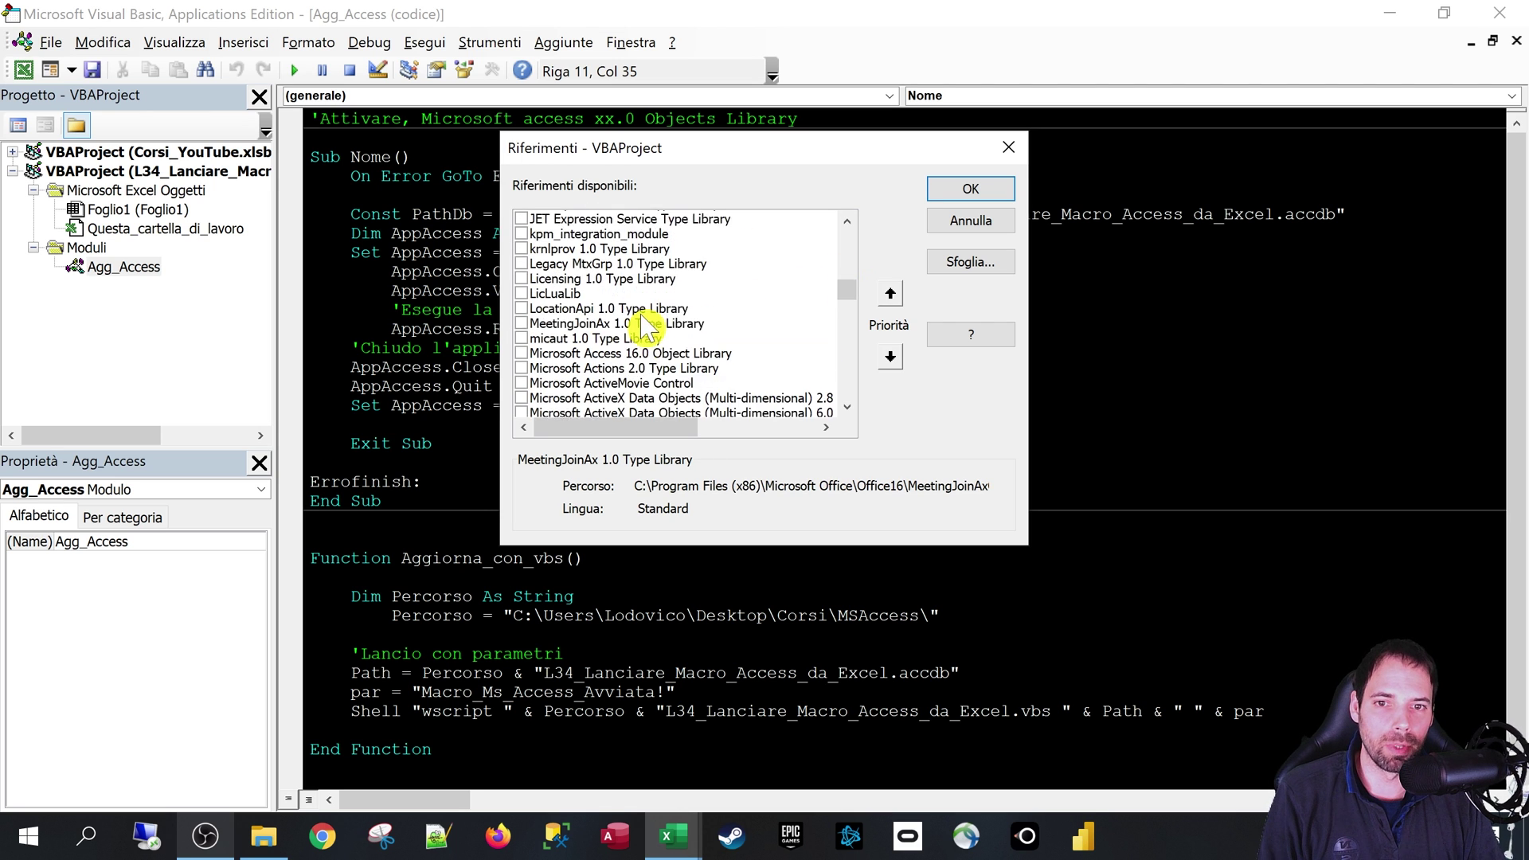
left_click(639, 338)
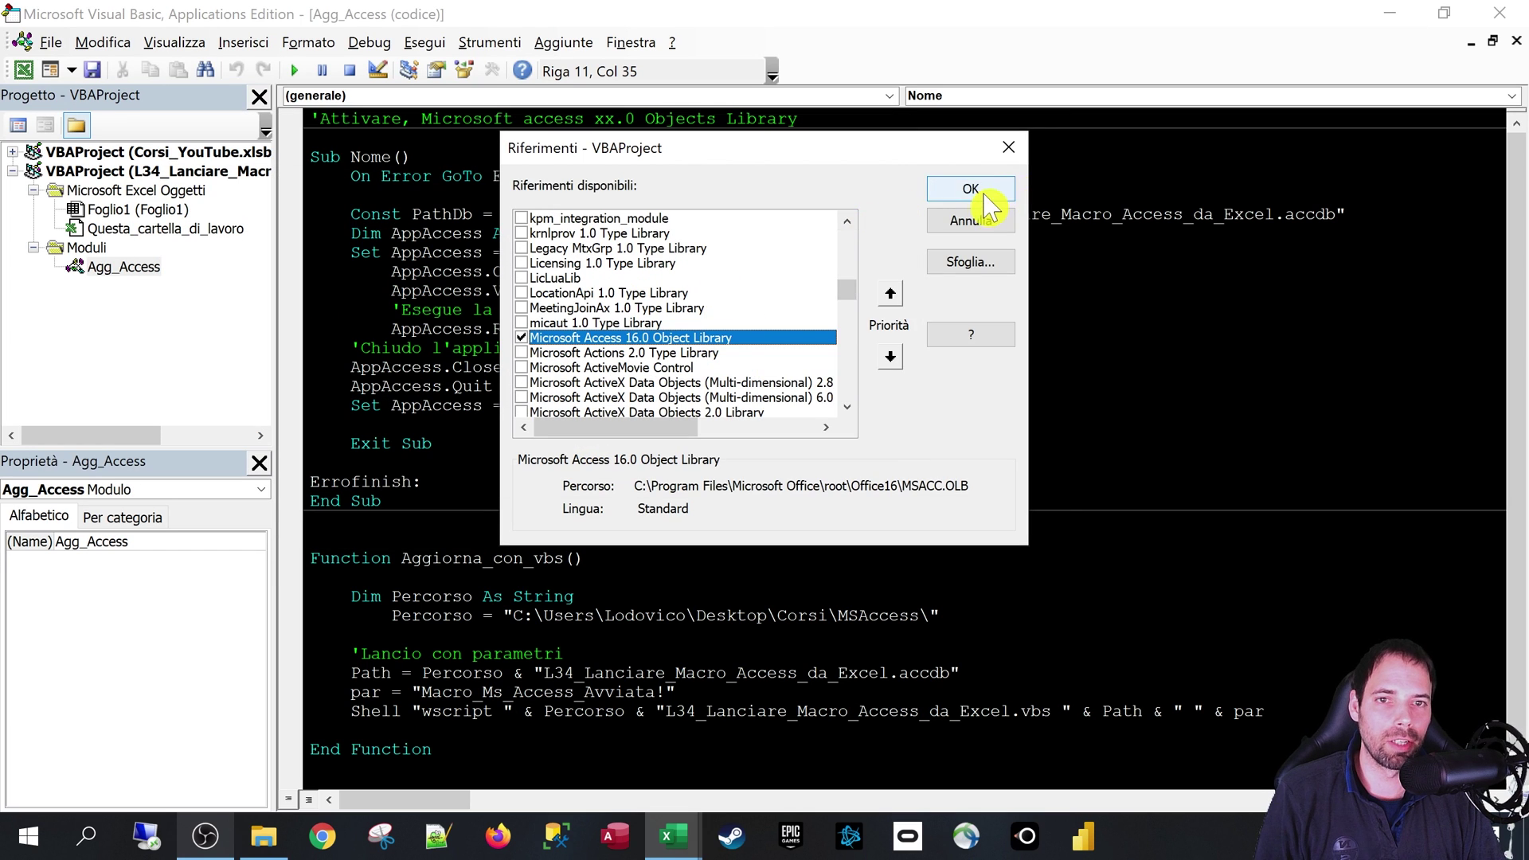
left_click(987, 199)
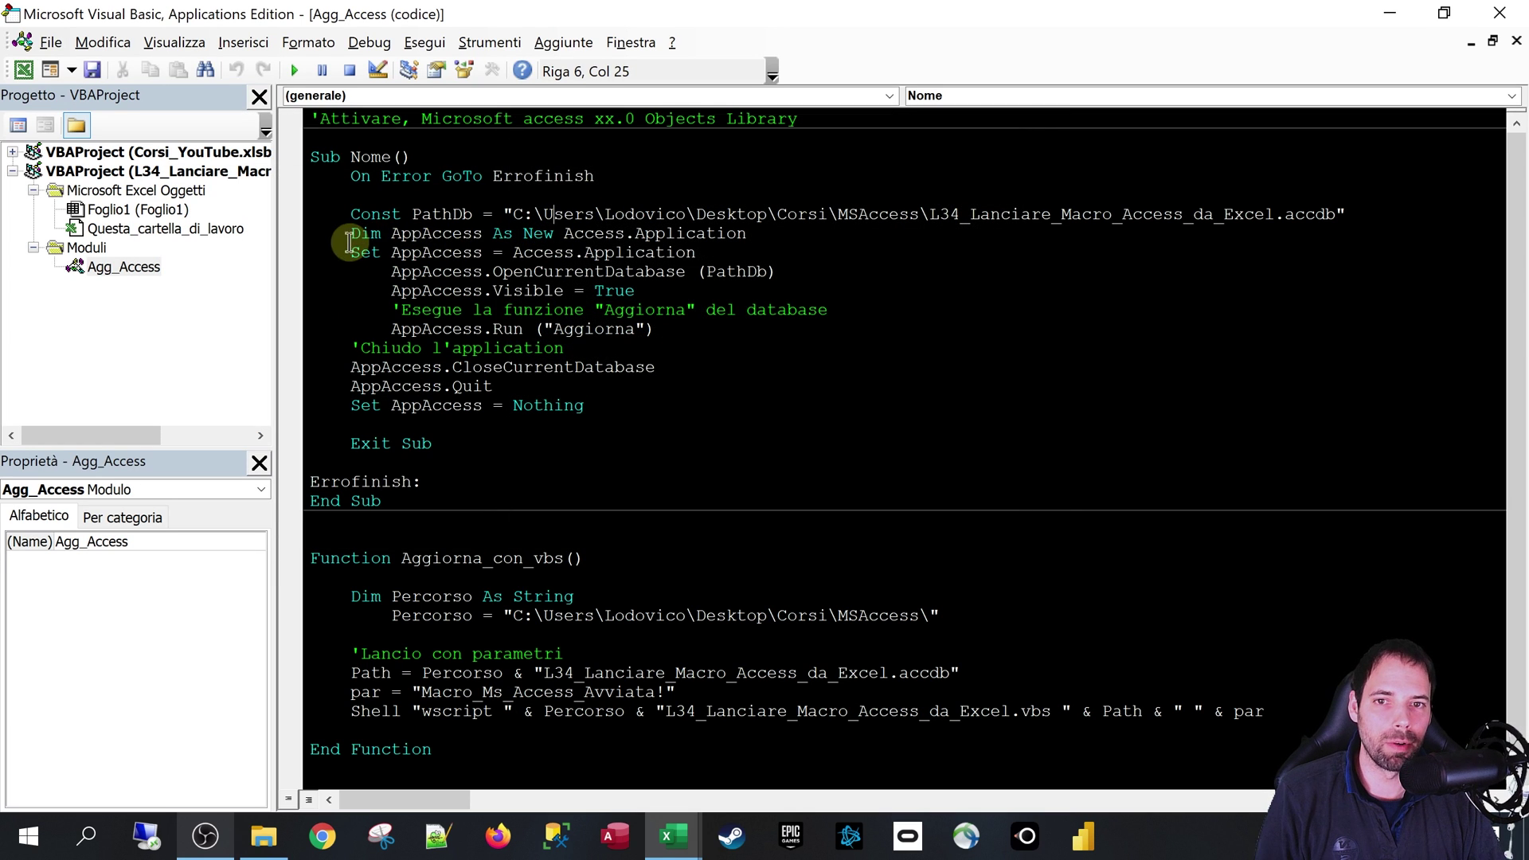
left_click_drag(349, 242, 693, 250)
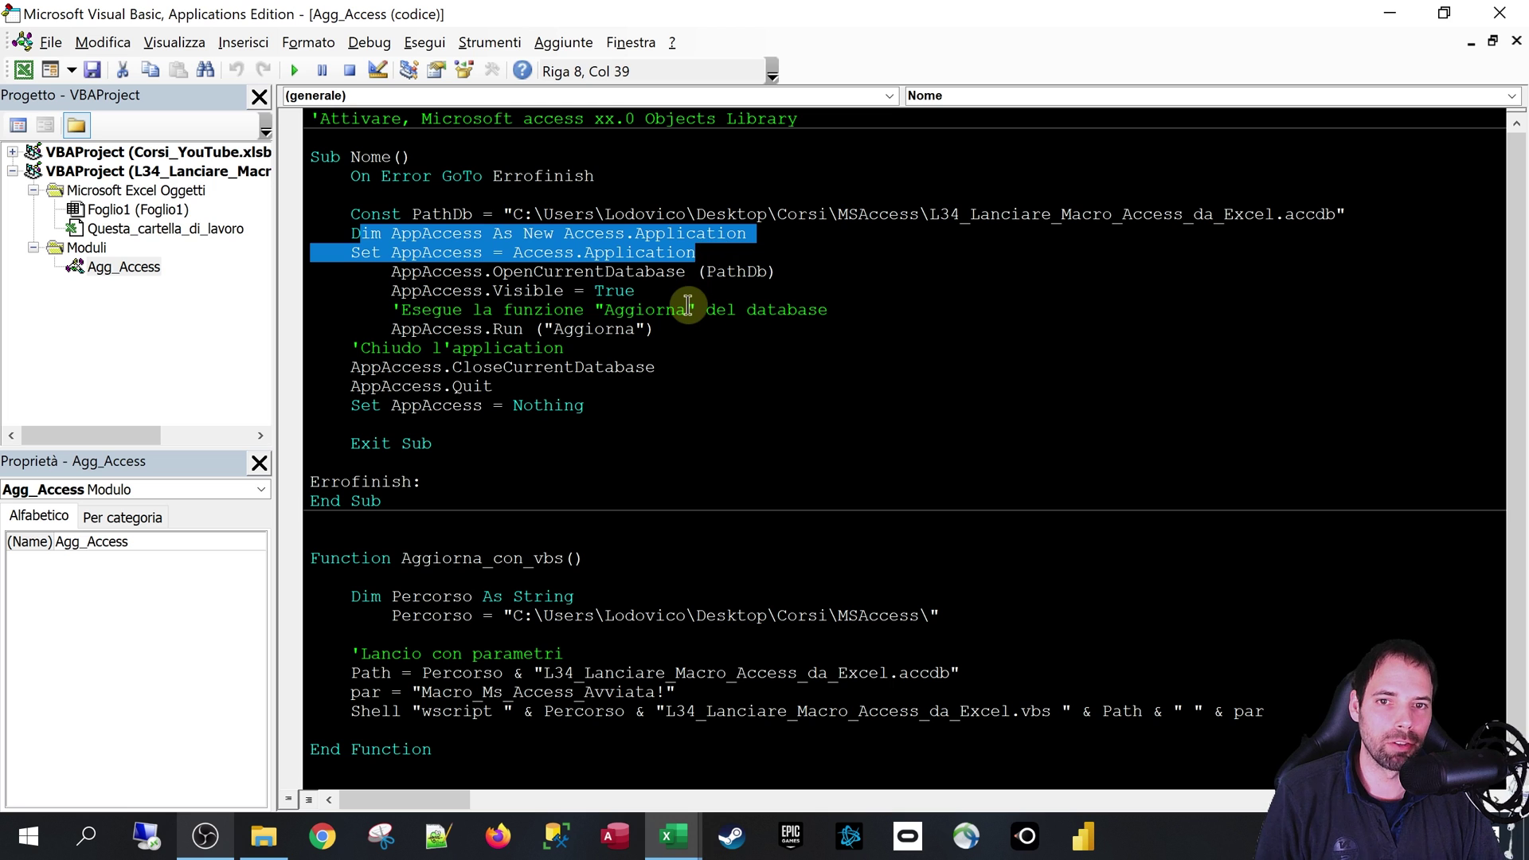
left_click(634, 254)
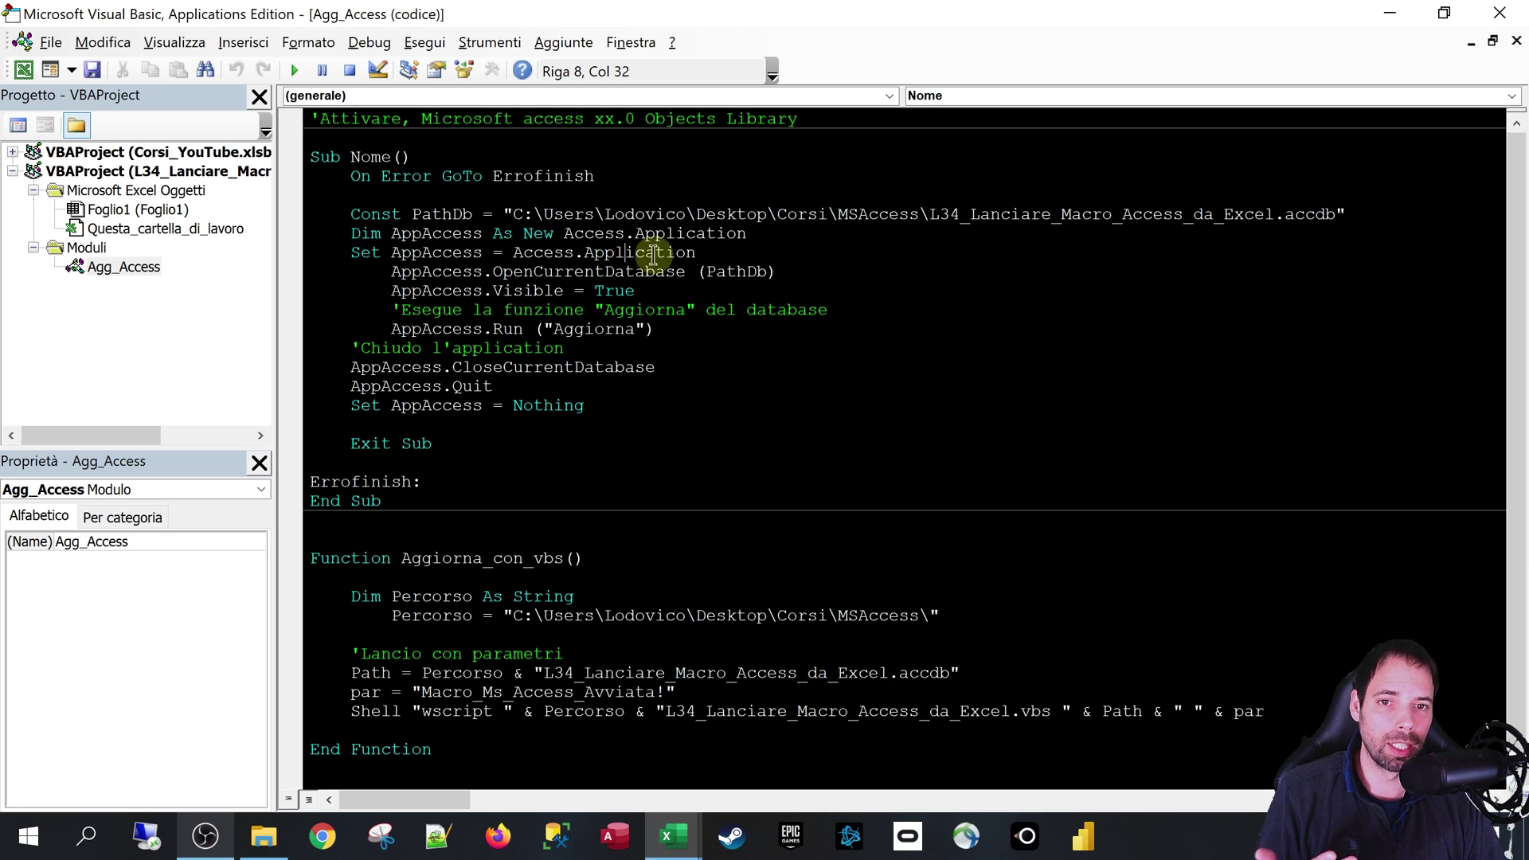
left_click_drag(690, 253, 333, 236)
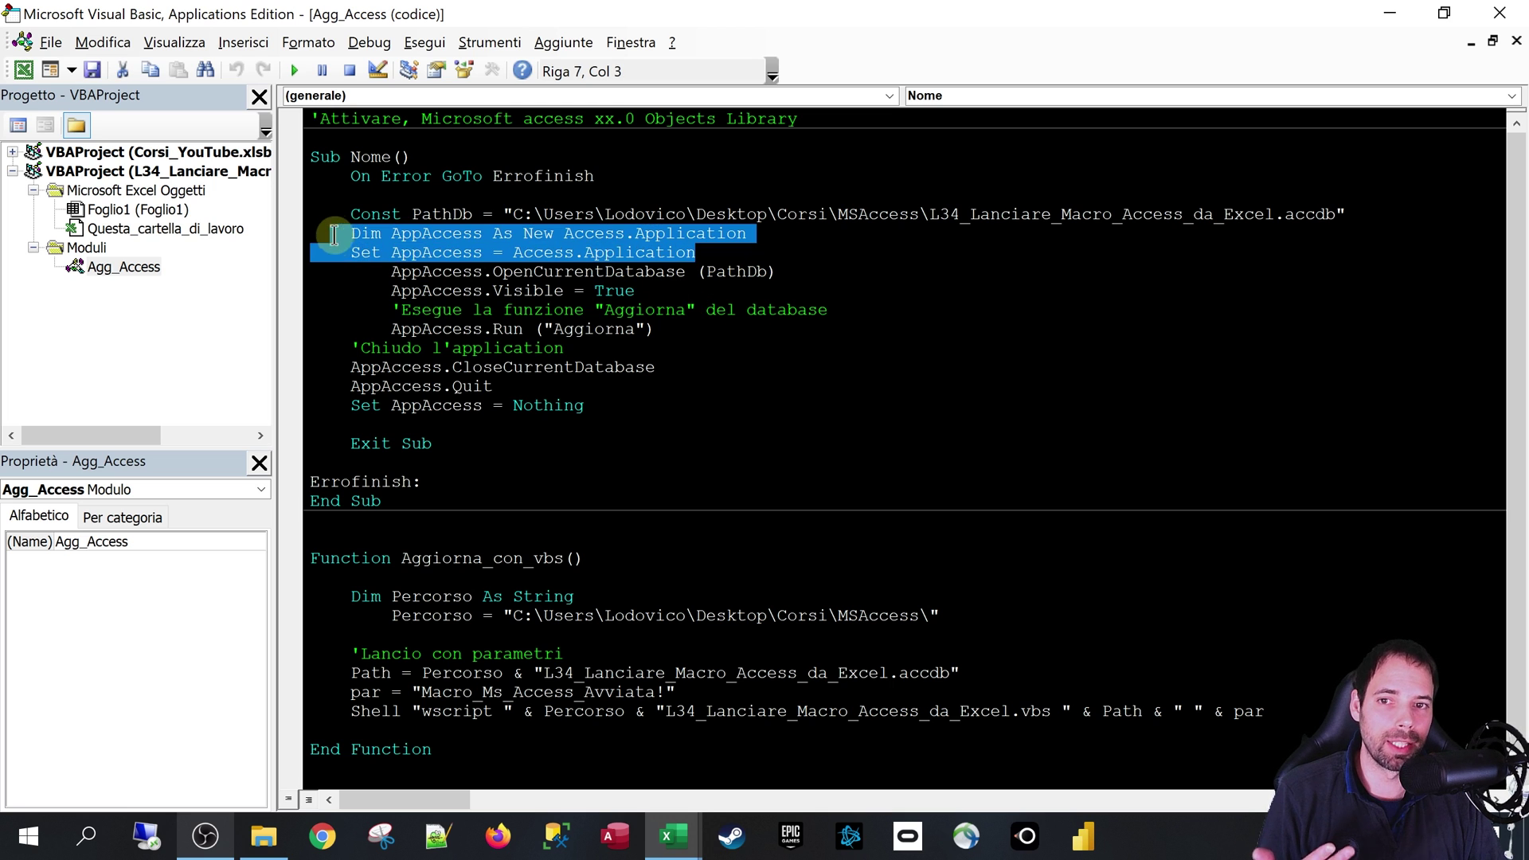
left_click(513, 252)
left_click_drag(711, 253, 383, 231)
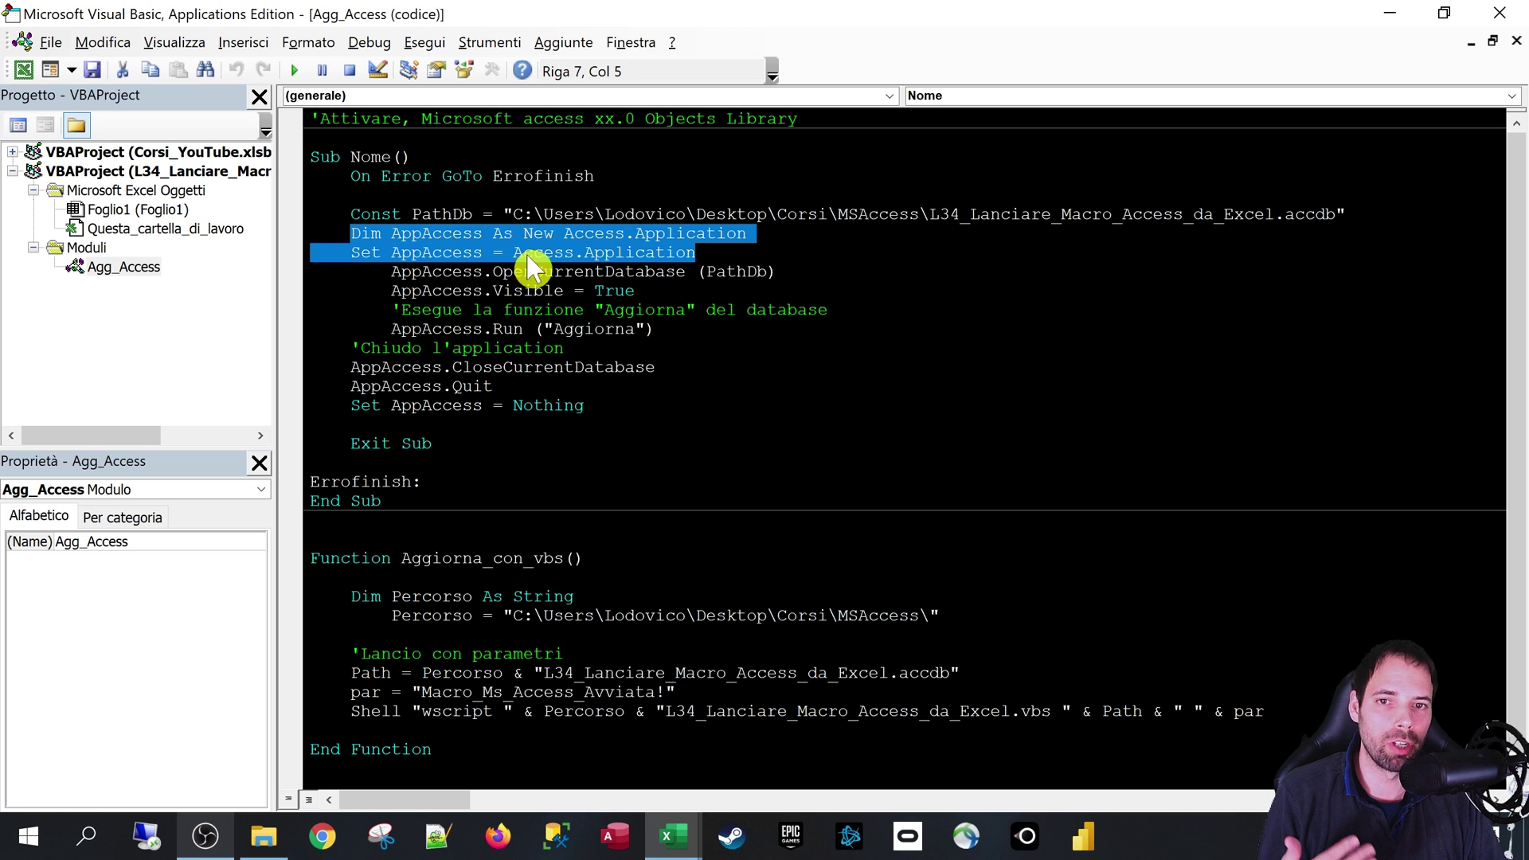
double_click(528, 252)
left_click(489, 42)
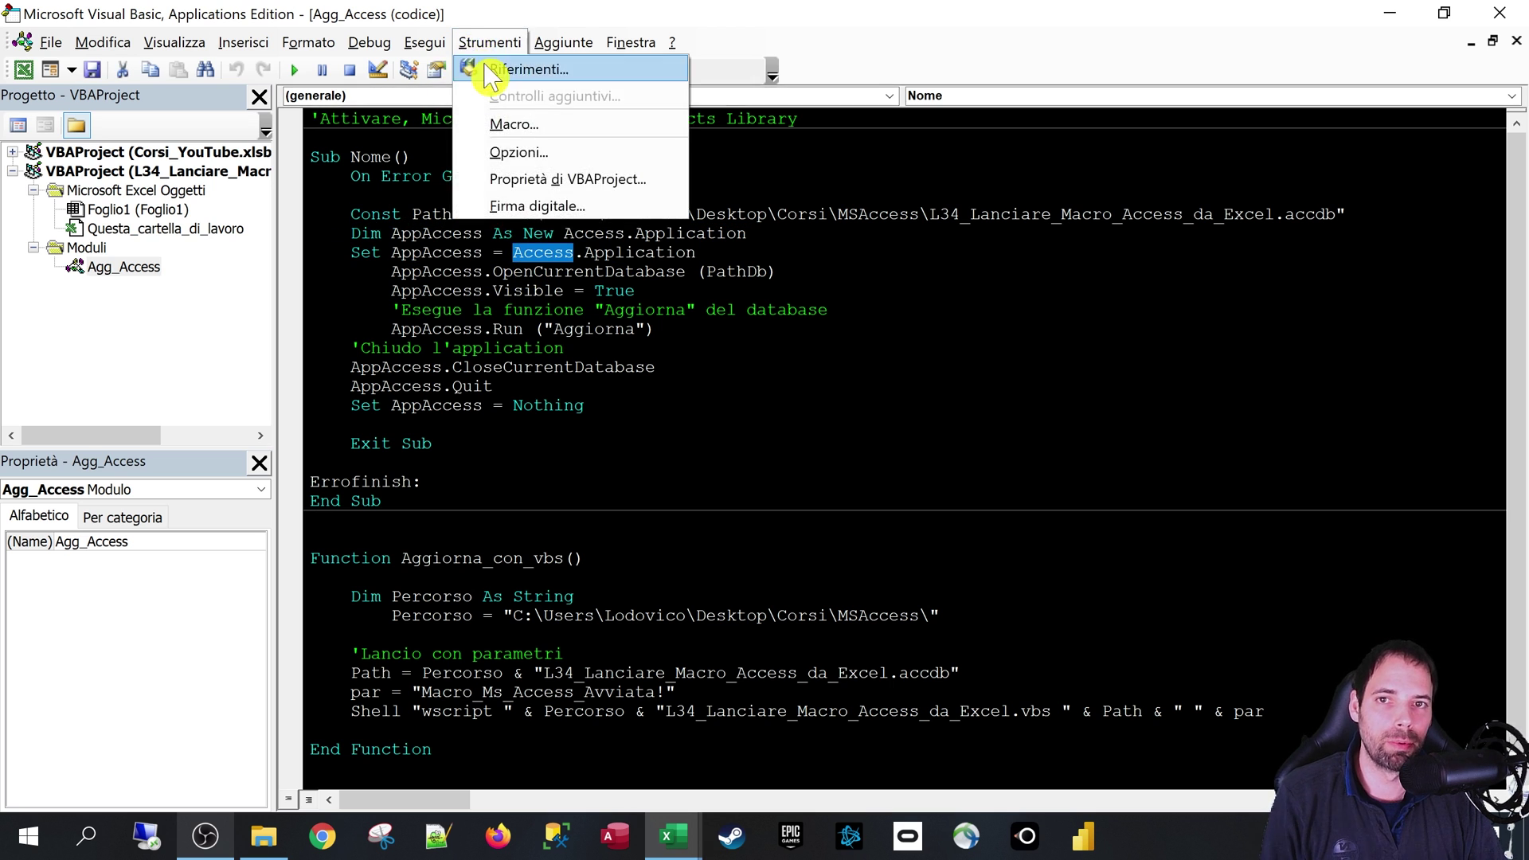
left_click(491, 72)
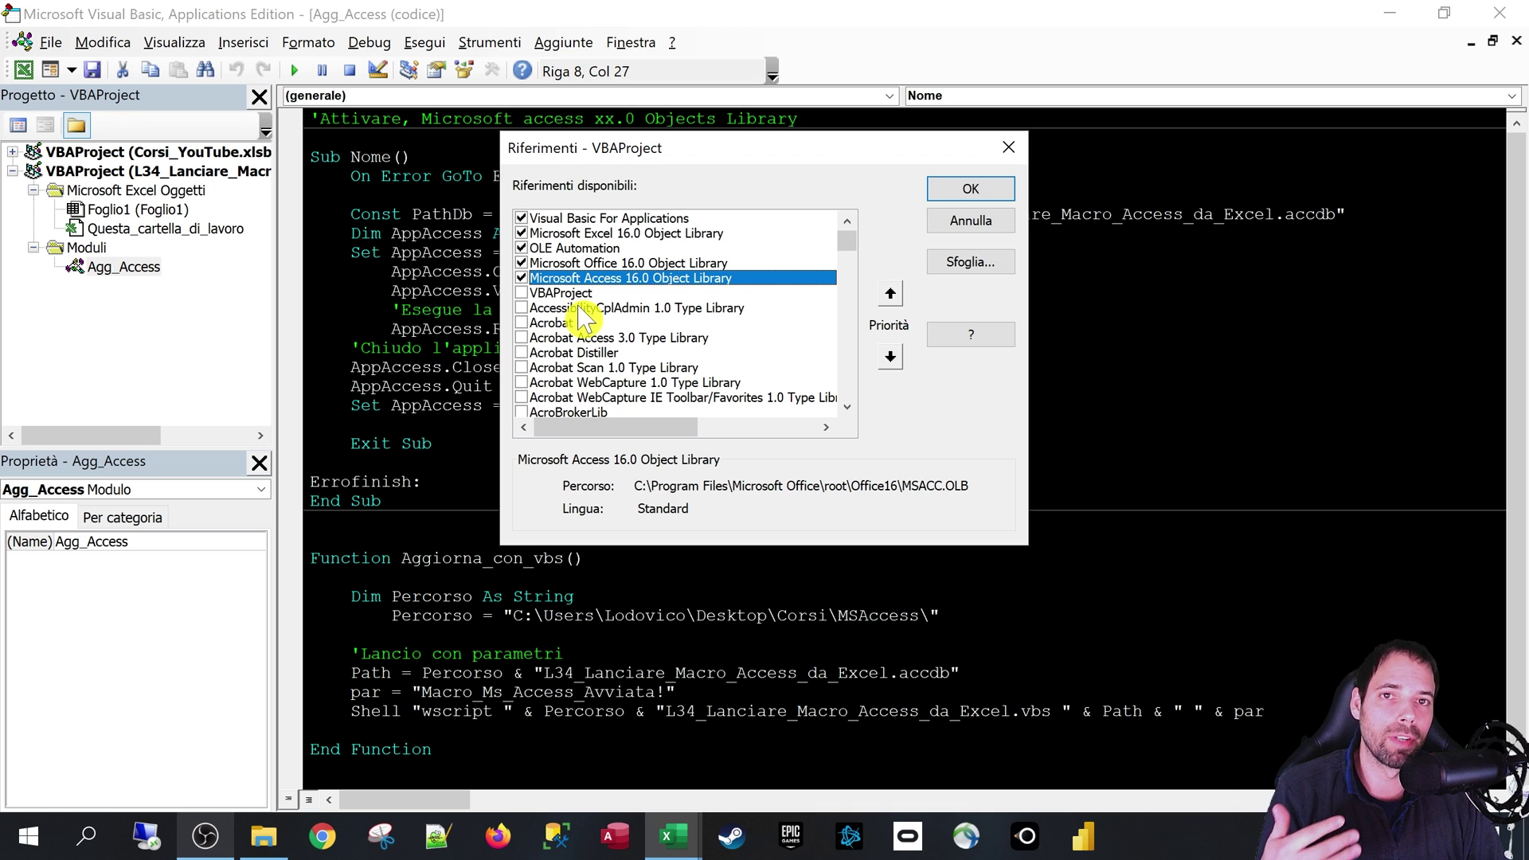
left_click(971, 188)
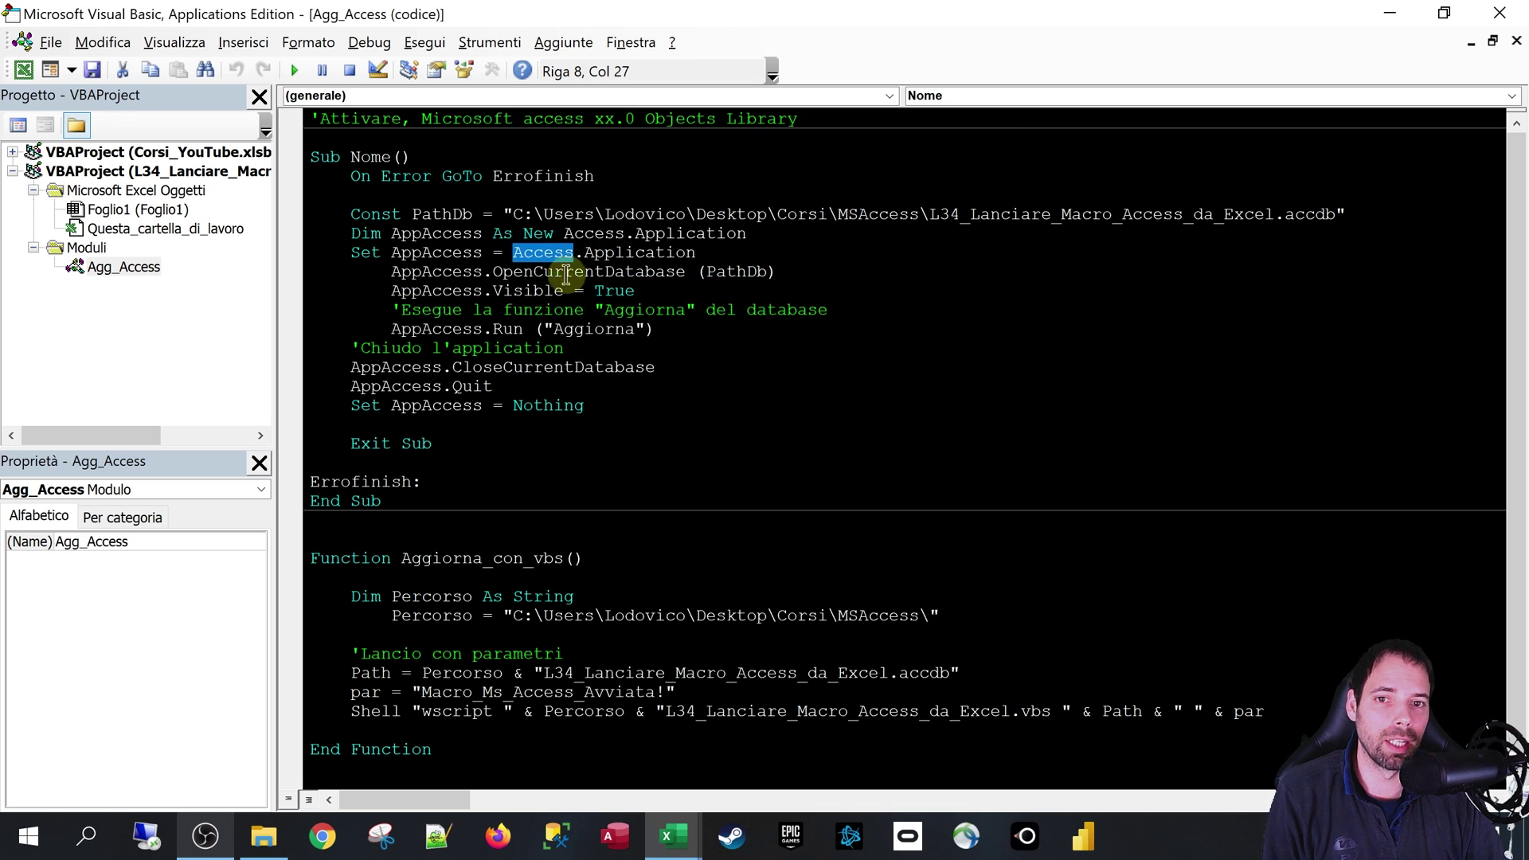
left_click(711, 293)
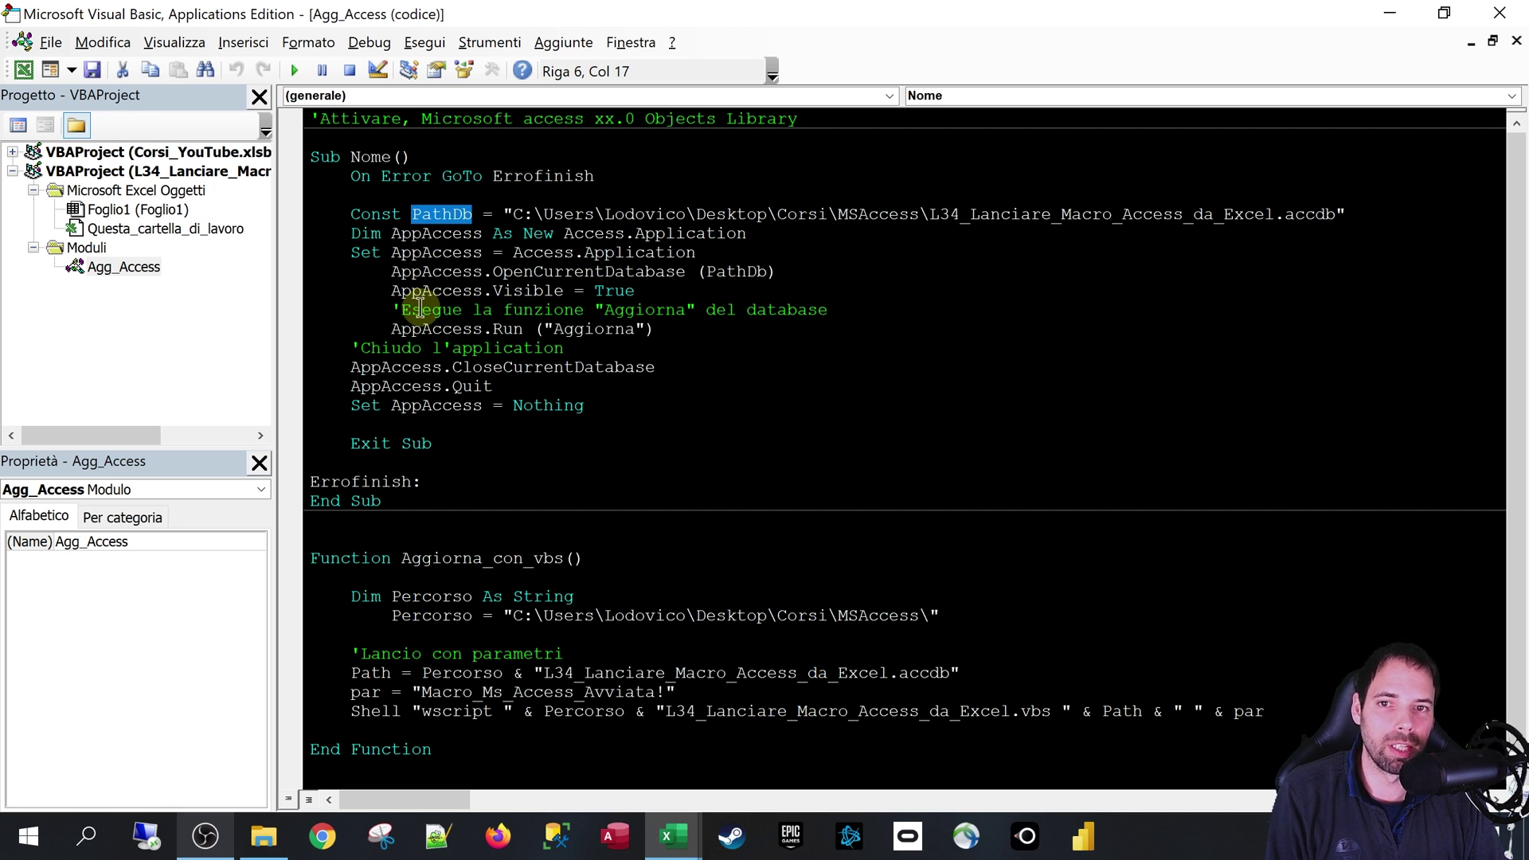
left_click_drag(514, 215, 1303, 221)
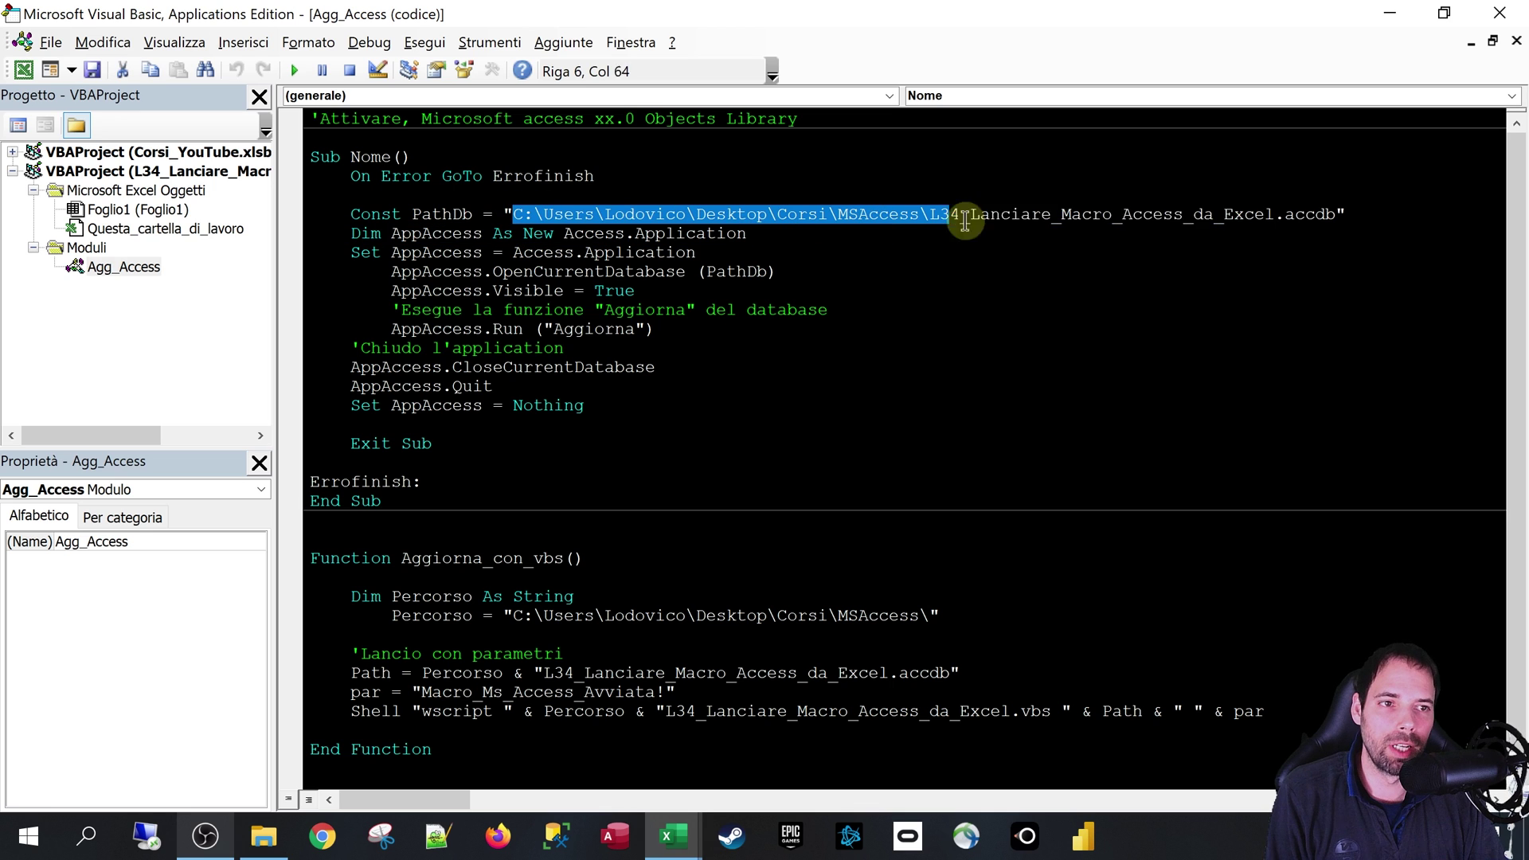
left_click(1256, 268)
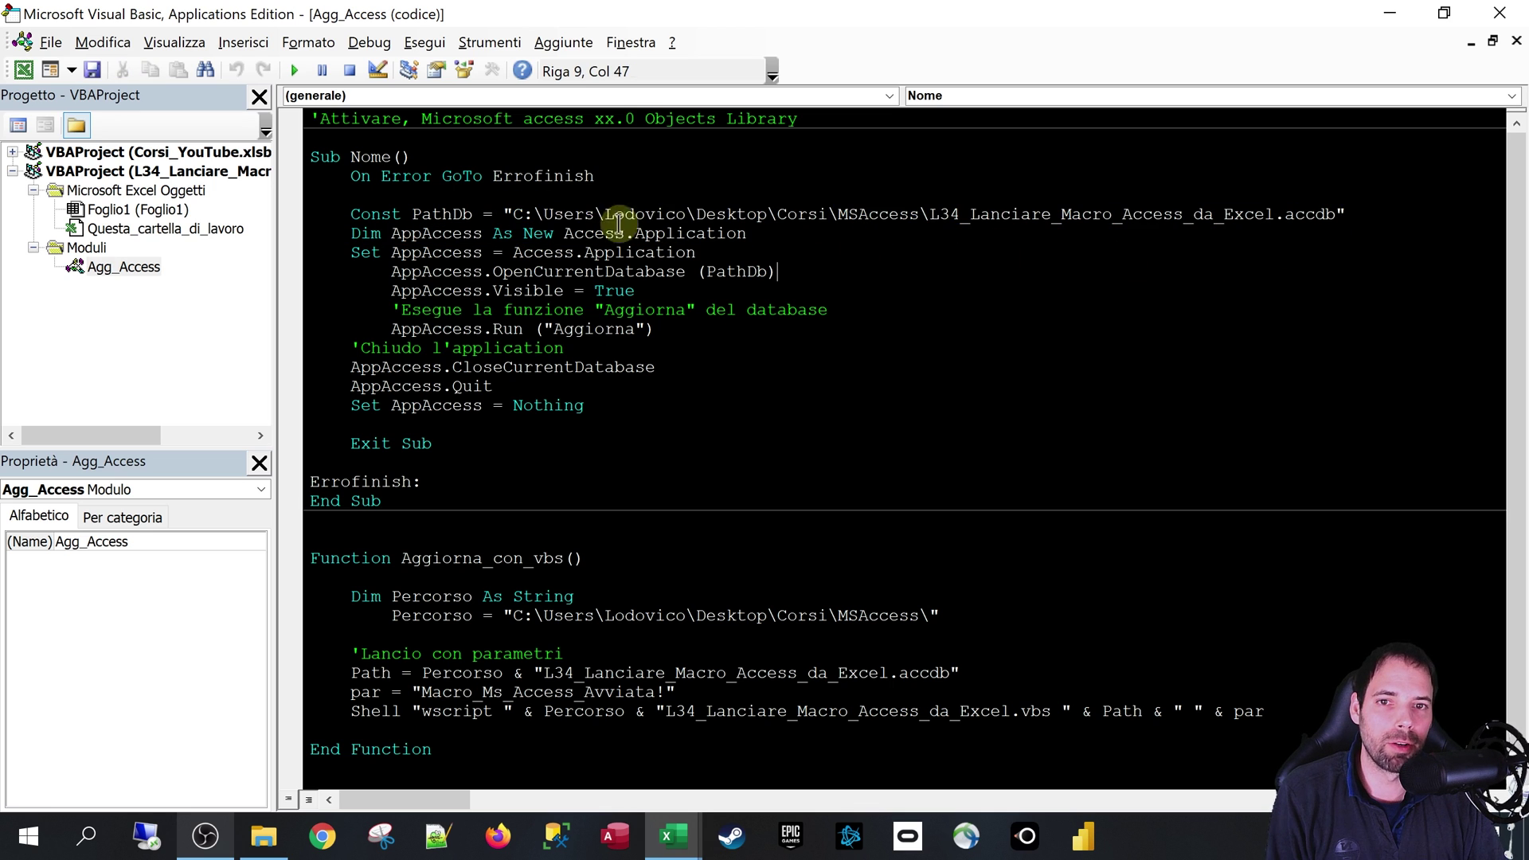
left_click_drag(510, 215, 1175, 217)
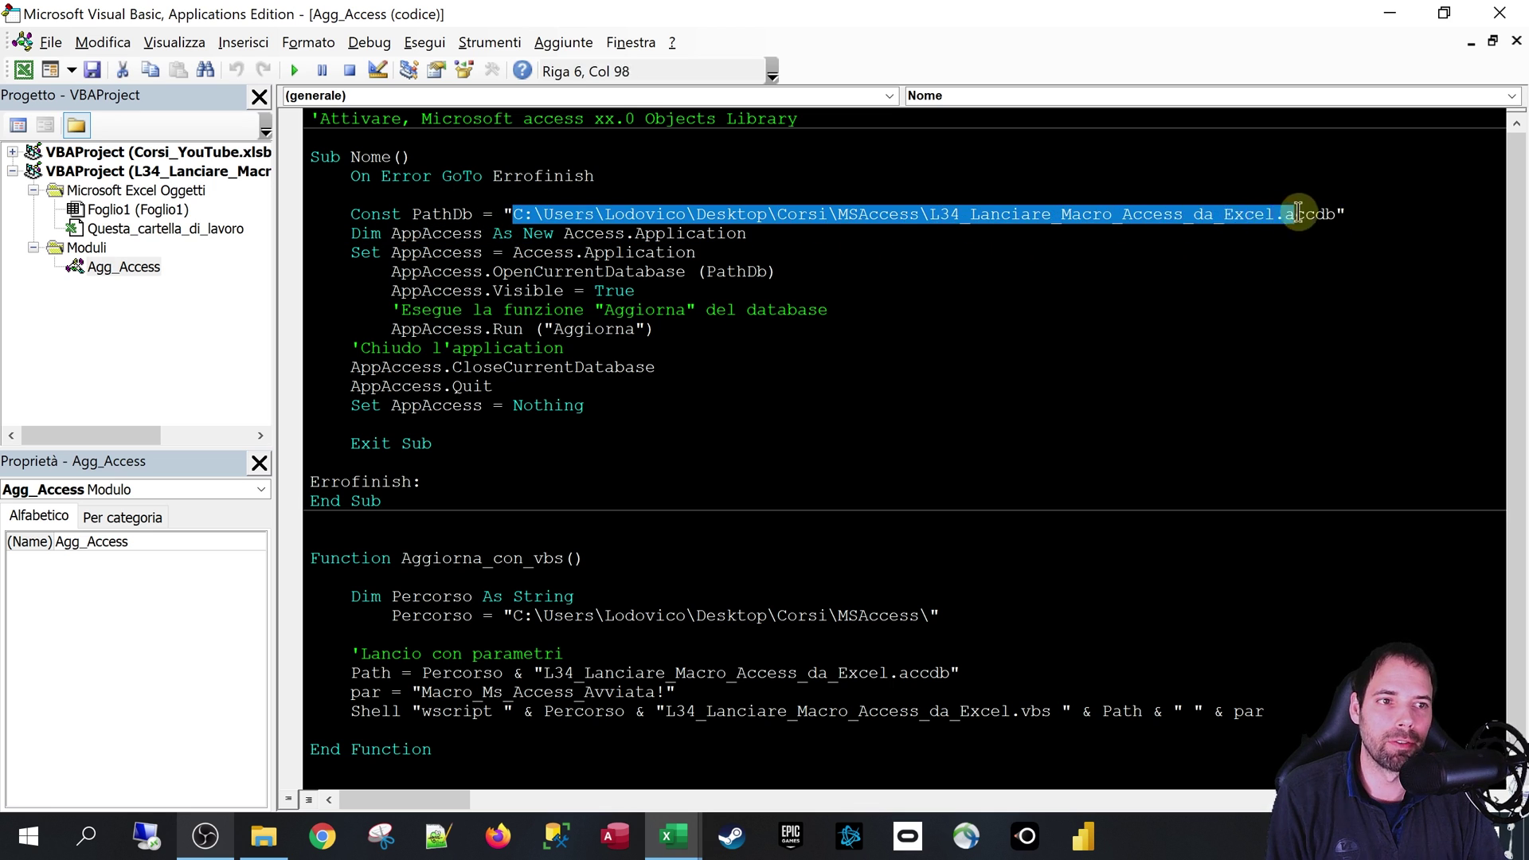
left_click(781, 213)
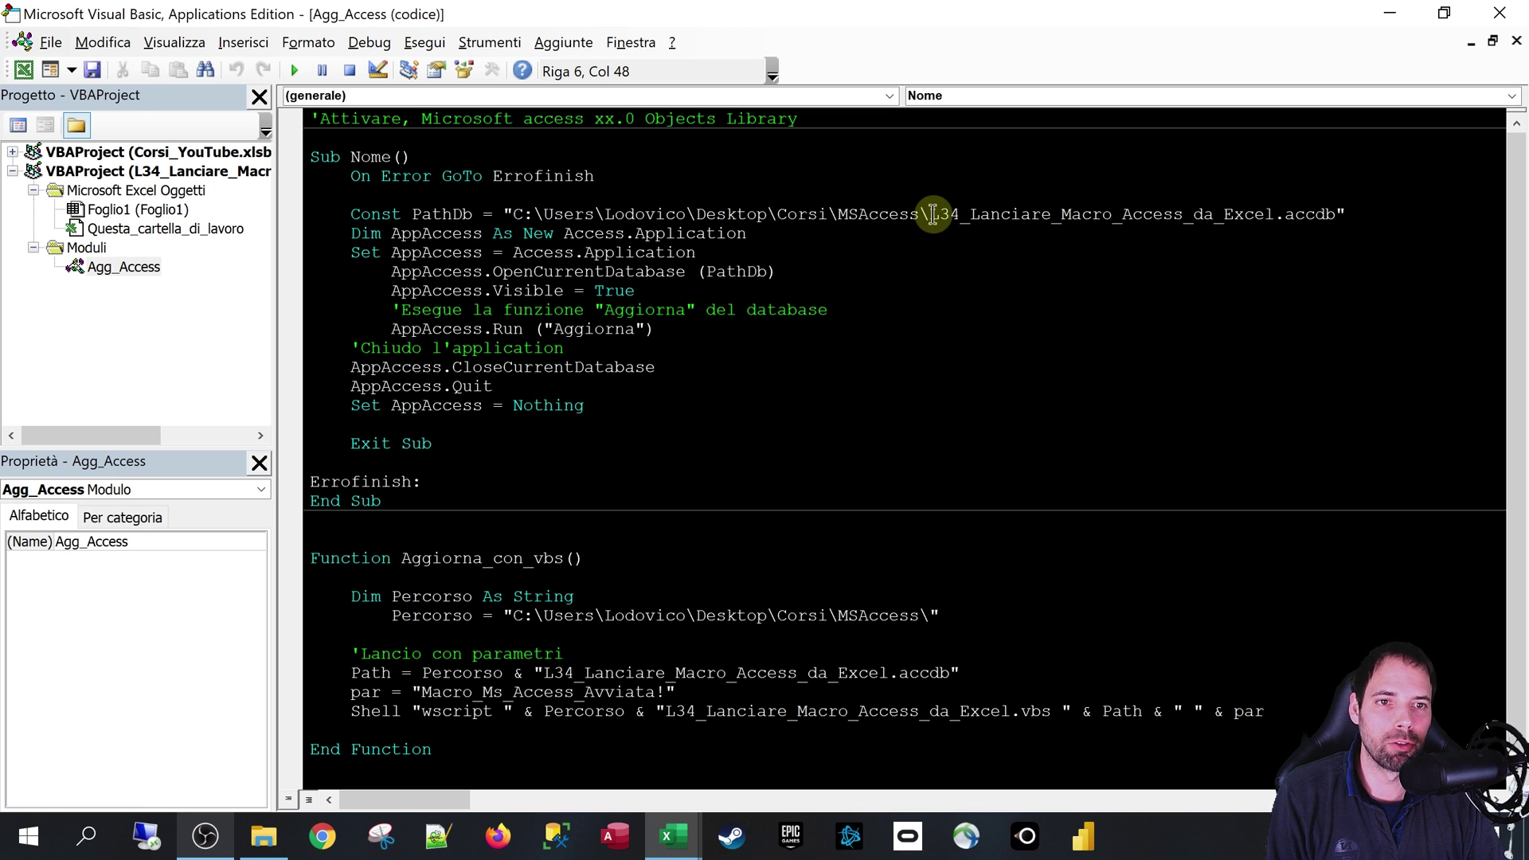
mouse_move(933, 214)
left_mouse_down()
mouse_move(1338, 215)
mouse_move(1317, 215)
left_mouse_up()
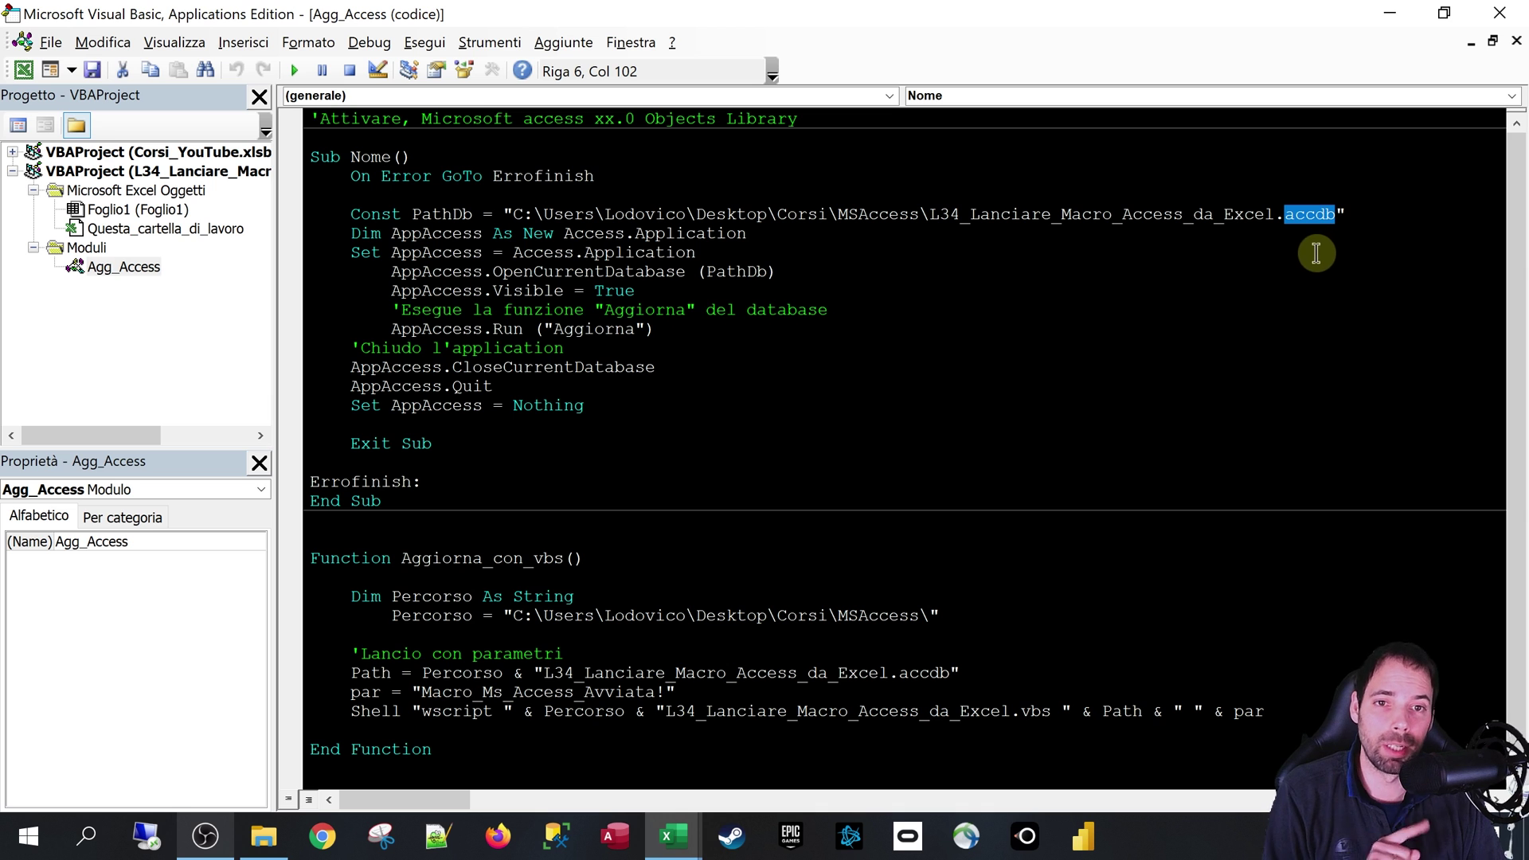
left_click(829, 250)
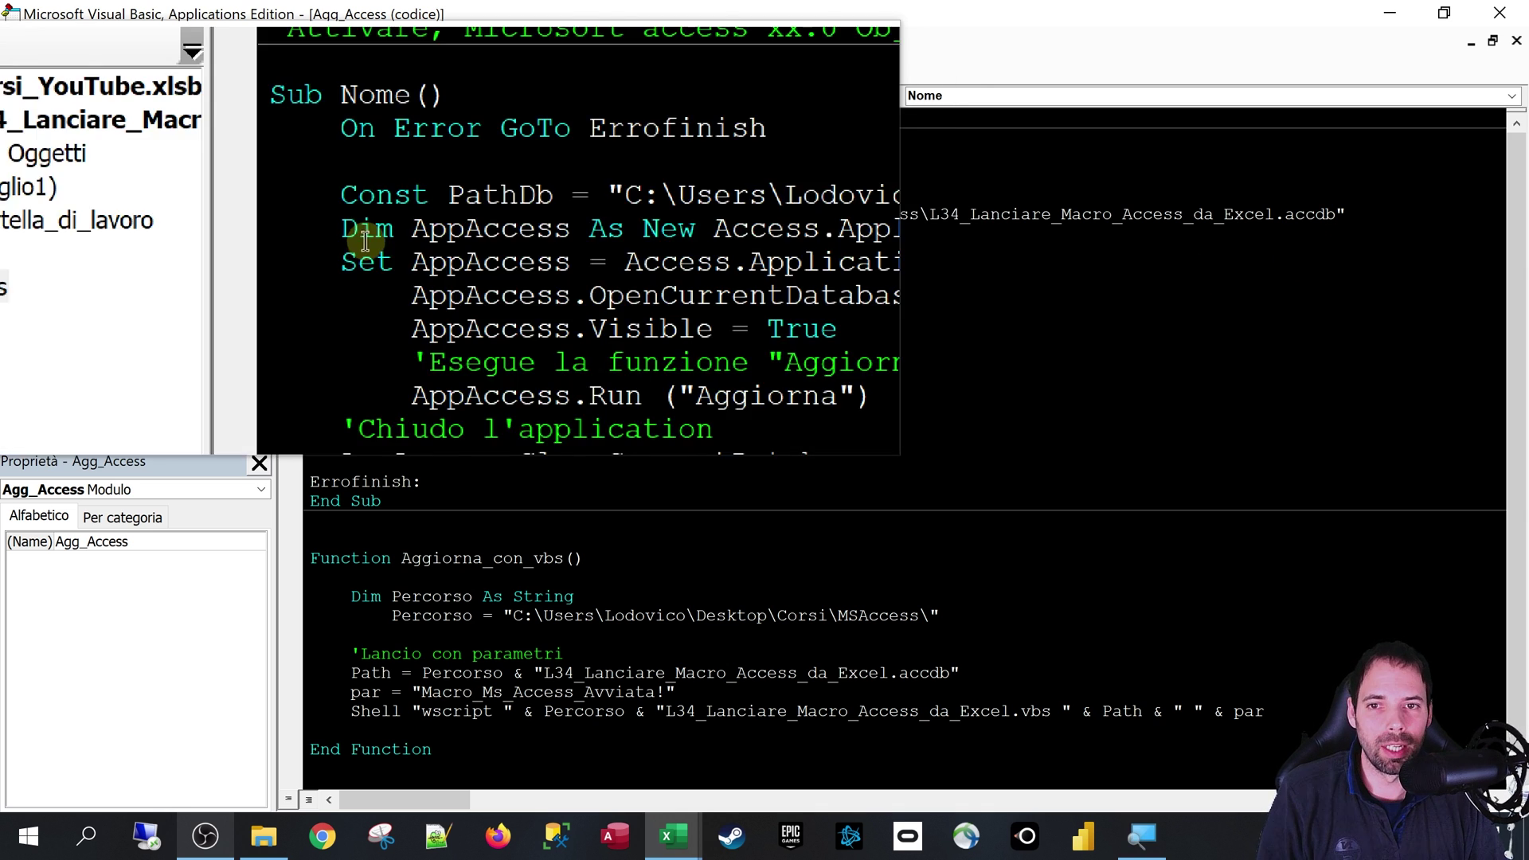
double_click(414, 235)
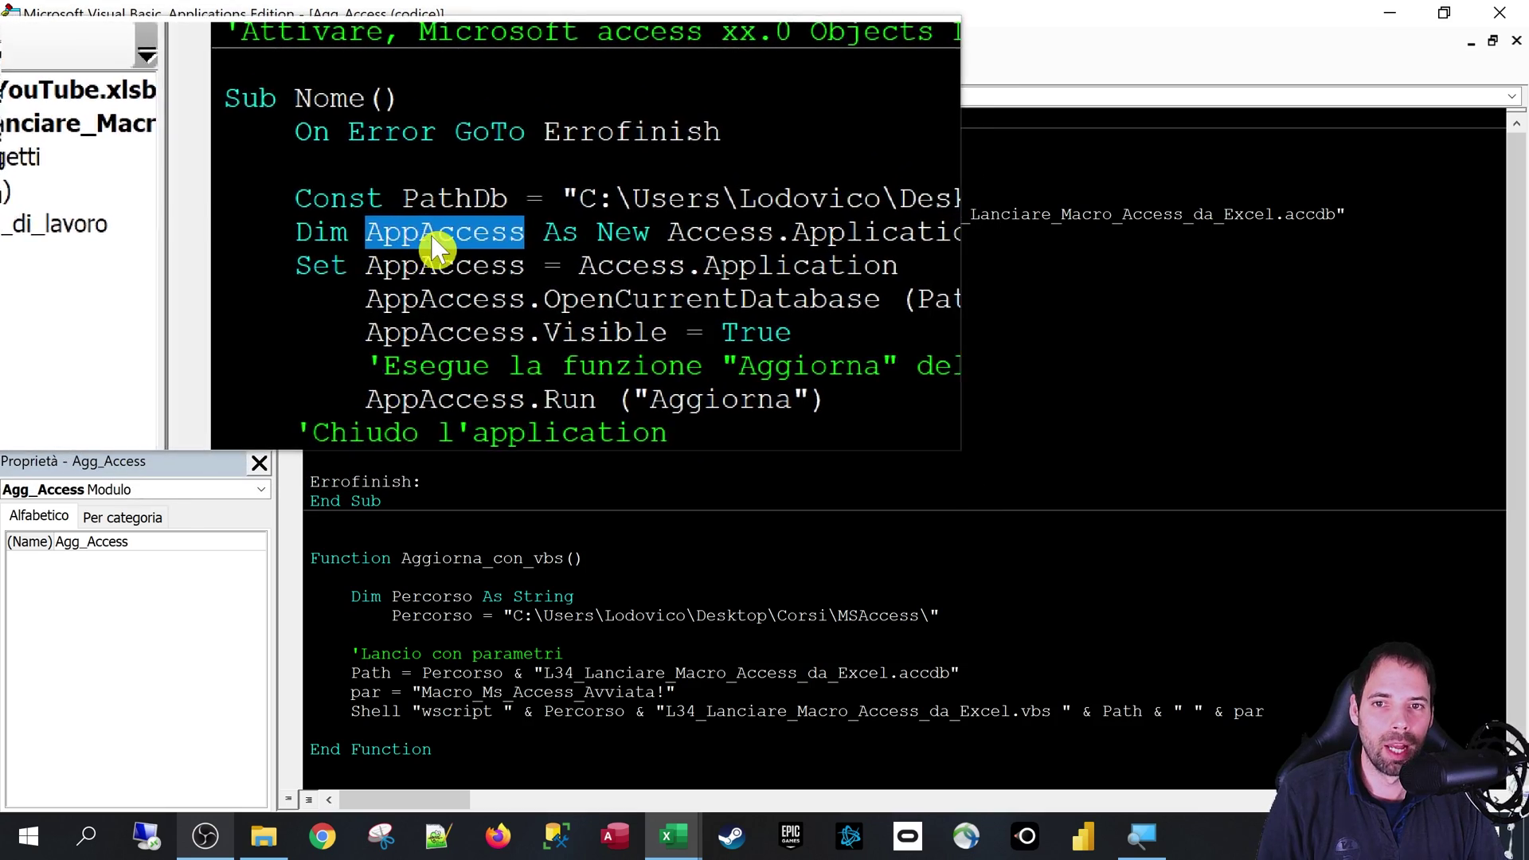
left_click(488, 231)
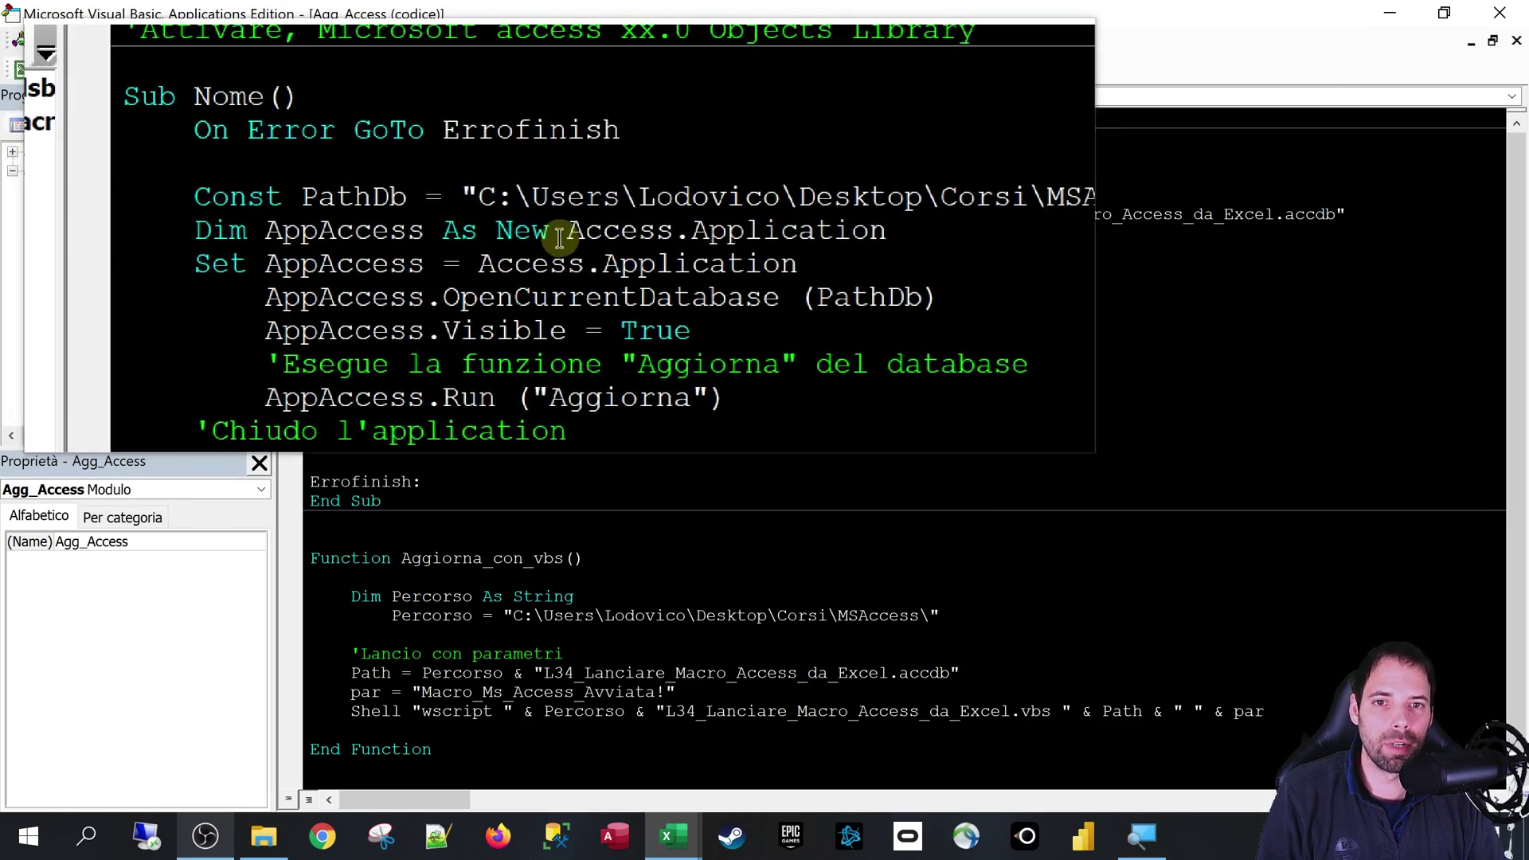
left_click_drag(594, 231, 741, 243)
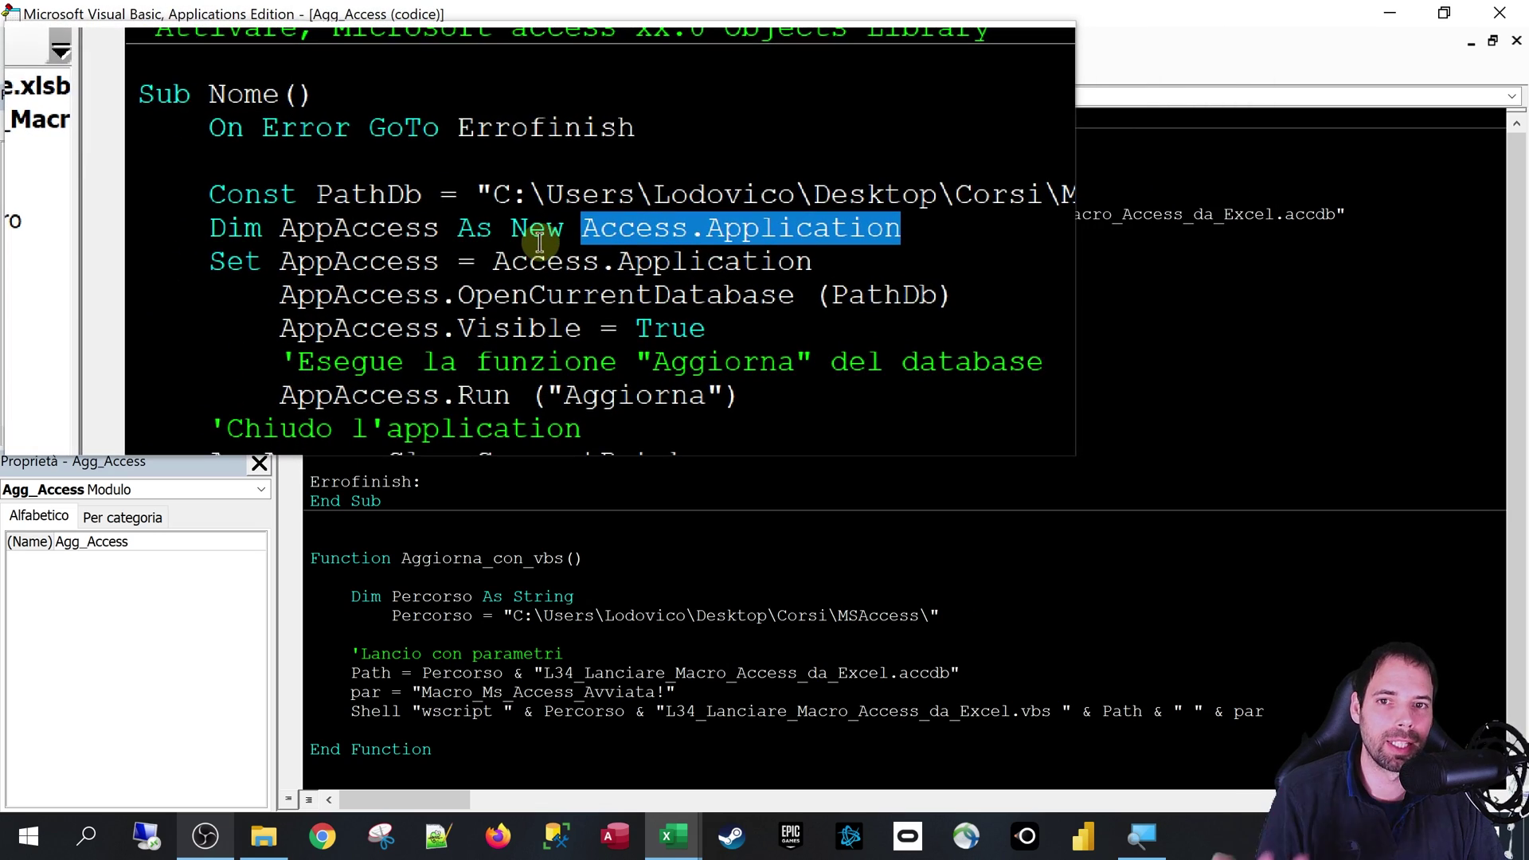
left_click(539, 241)
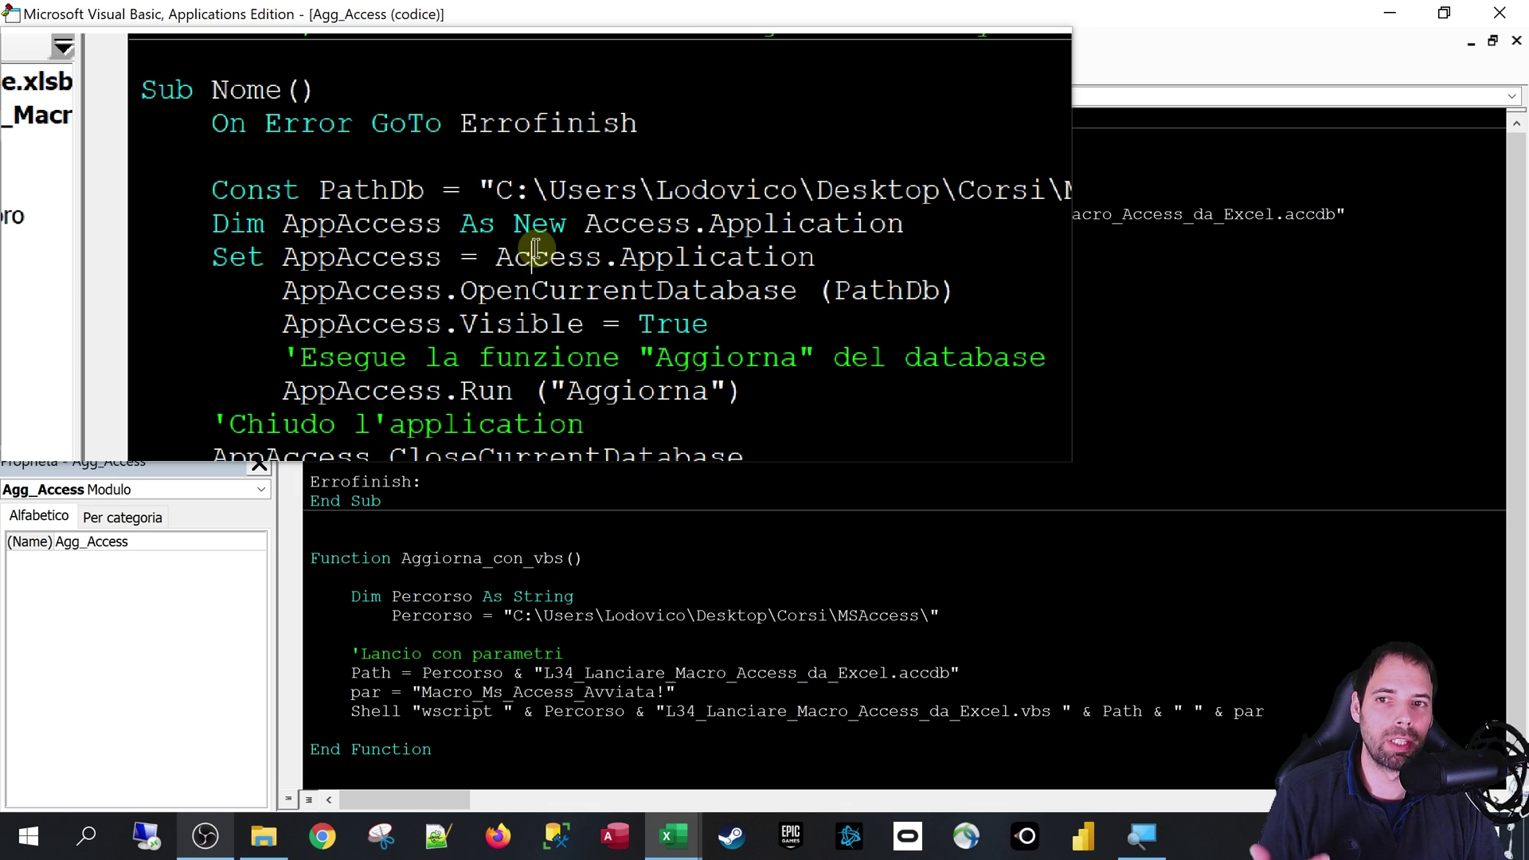
double_click(408, 243)
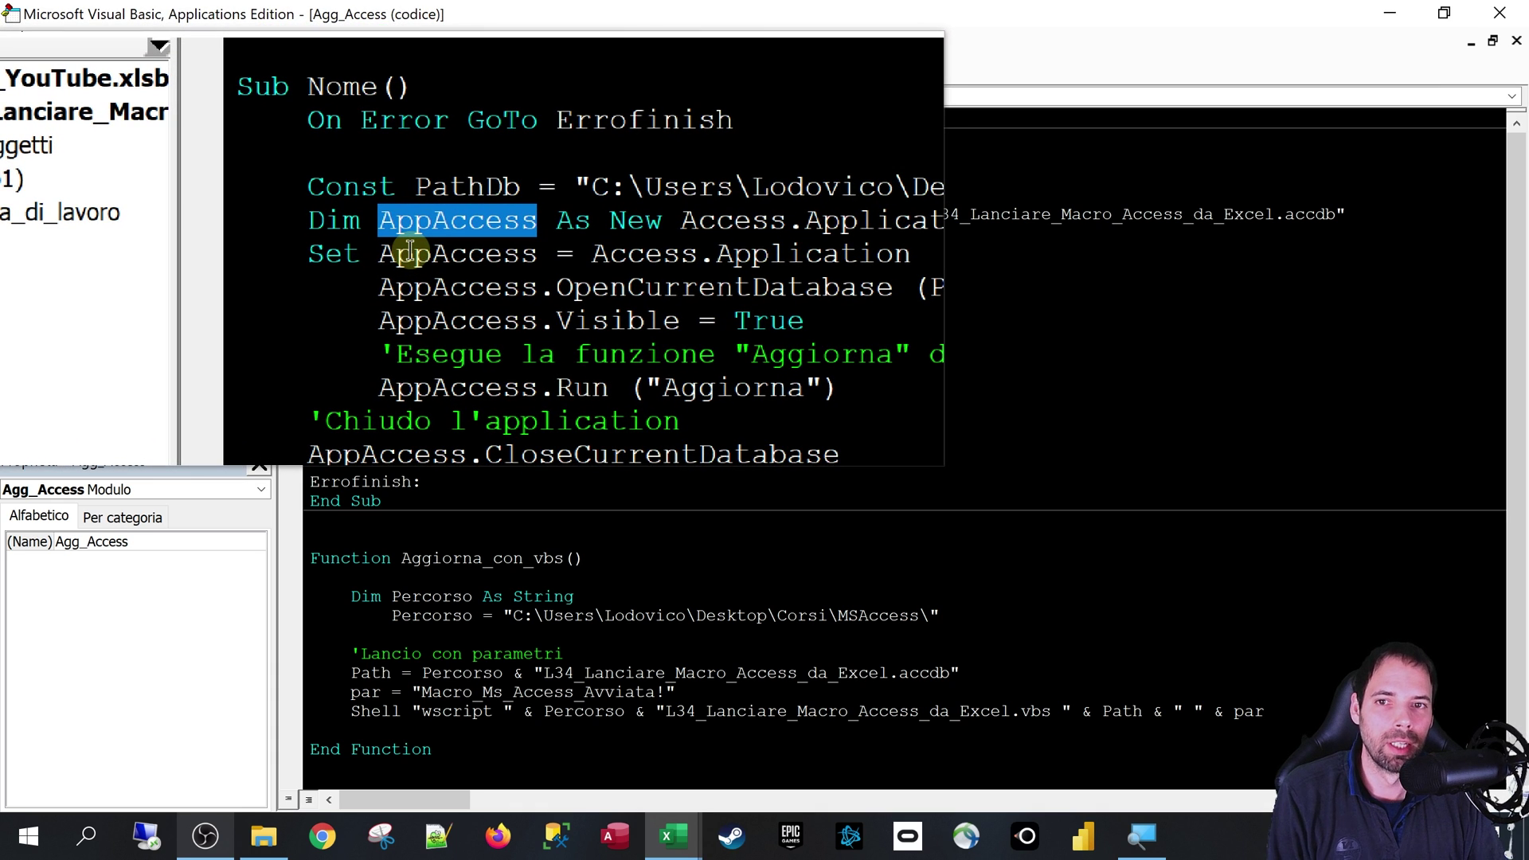
left_click_drag(310, 253, 362, 253)
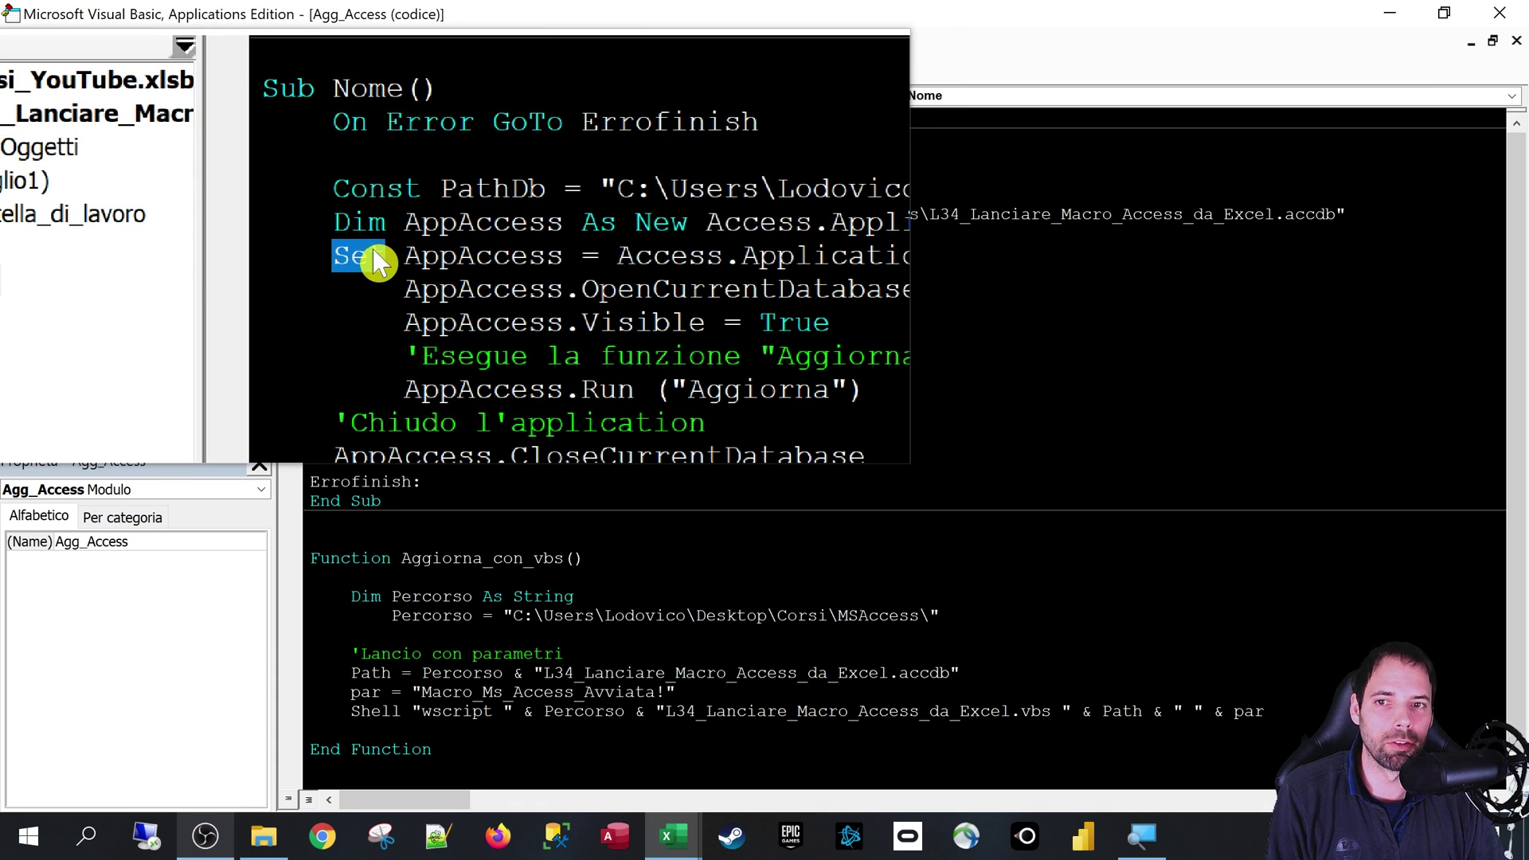
left_click(429, 255)
double_click(428, 255)
double_click(438, 222)
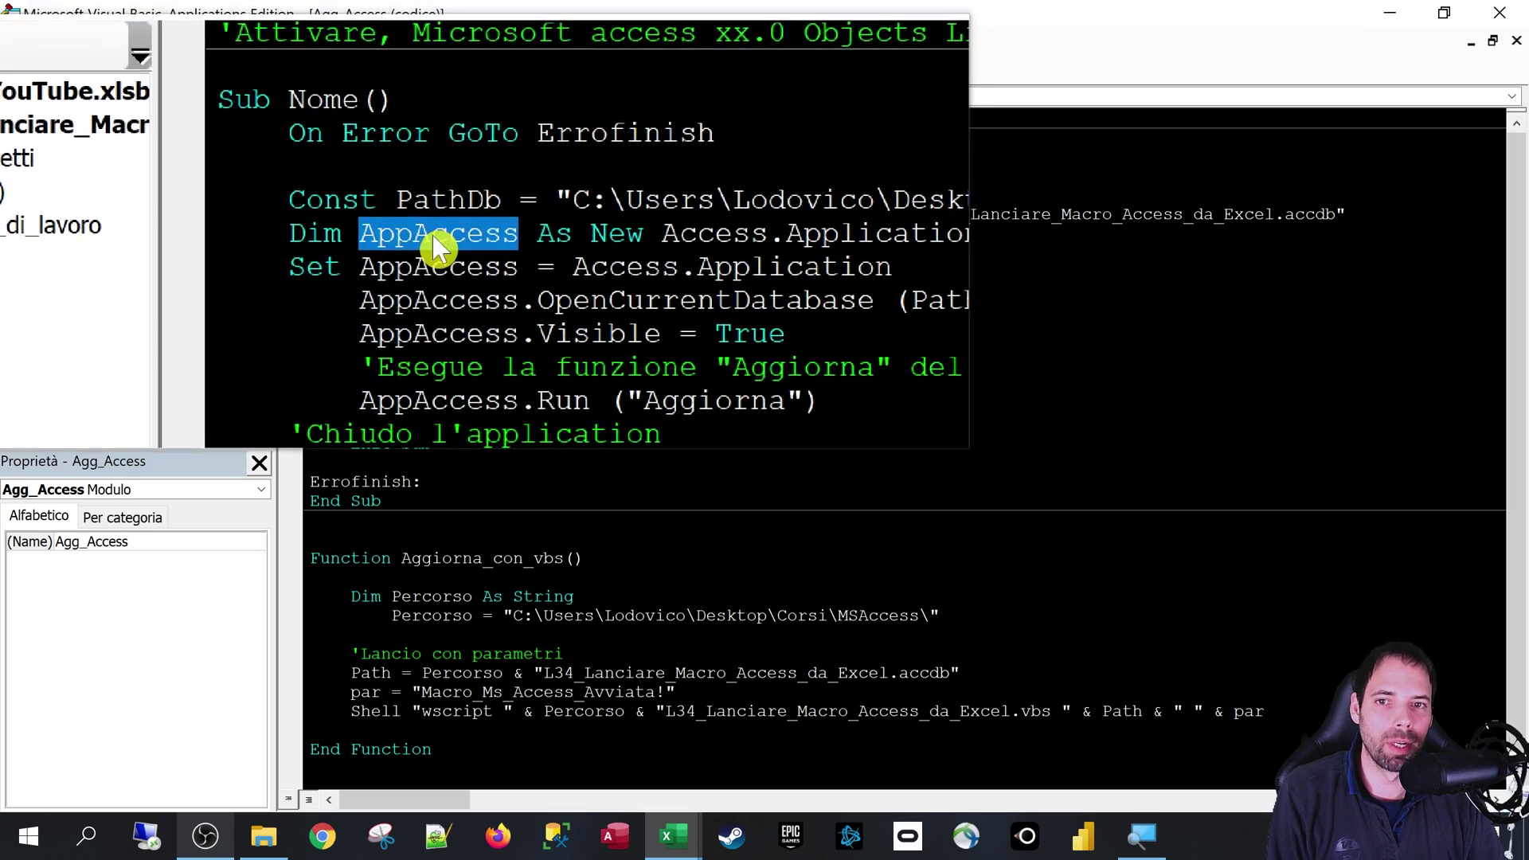
double_click(438, 253)
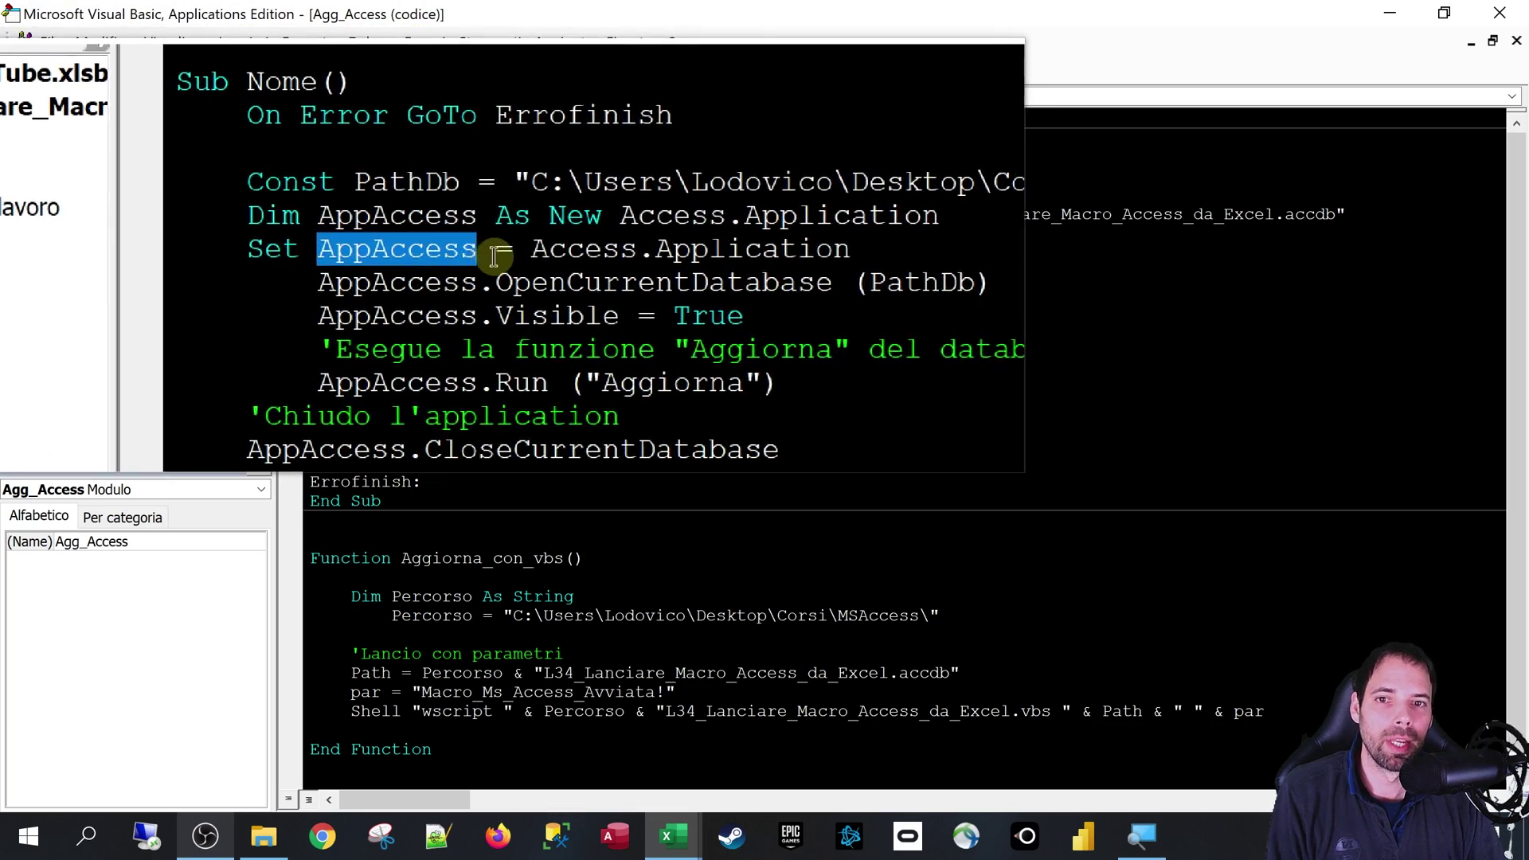
double_click(517, 255)
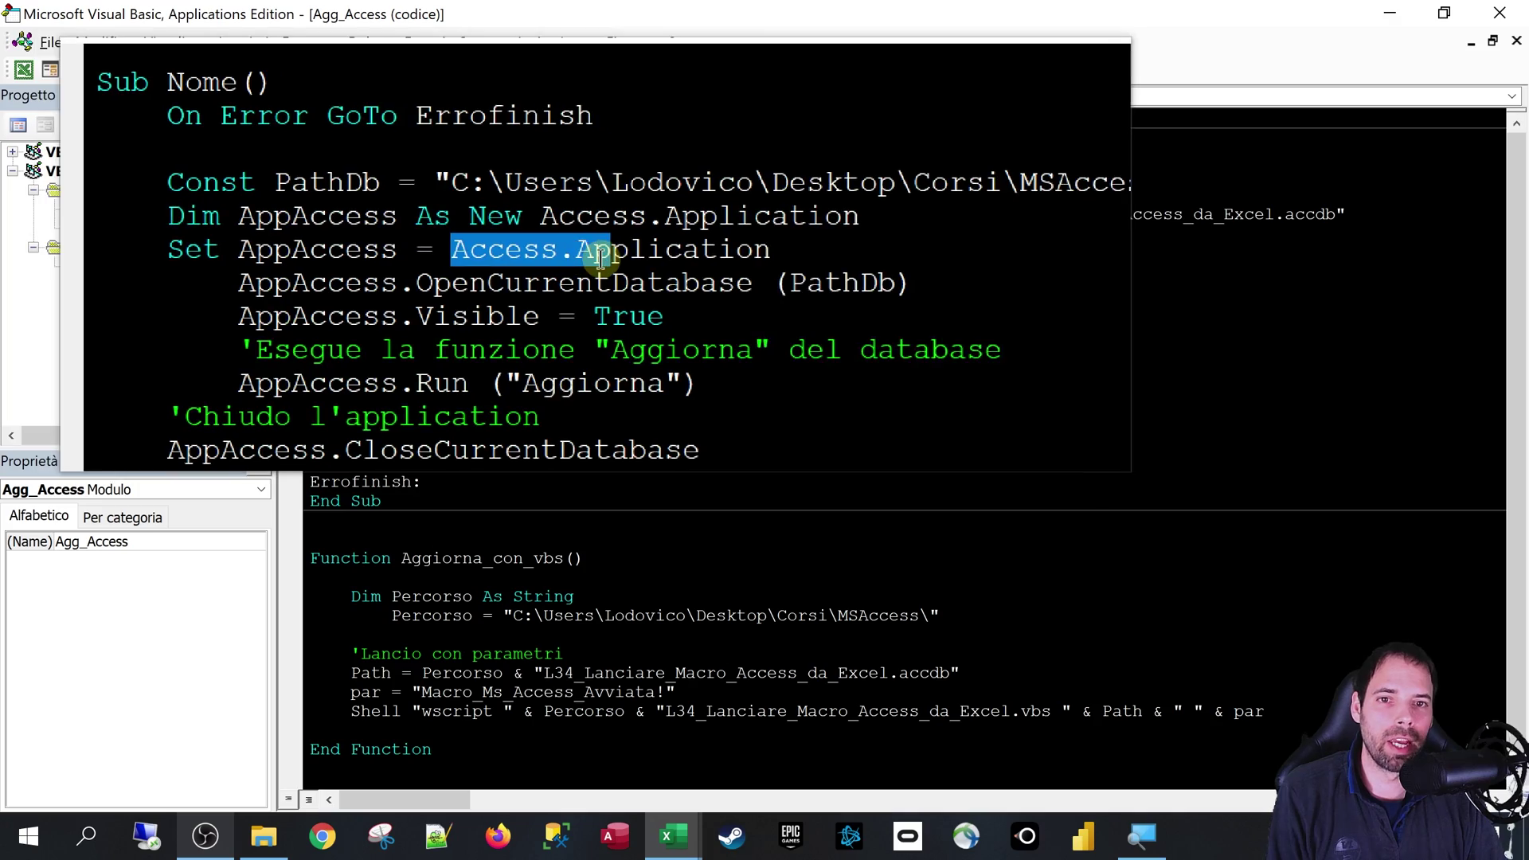
left_click_drag(571, 259, 687, 280)
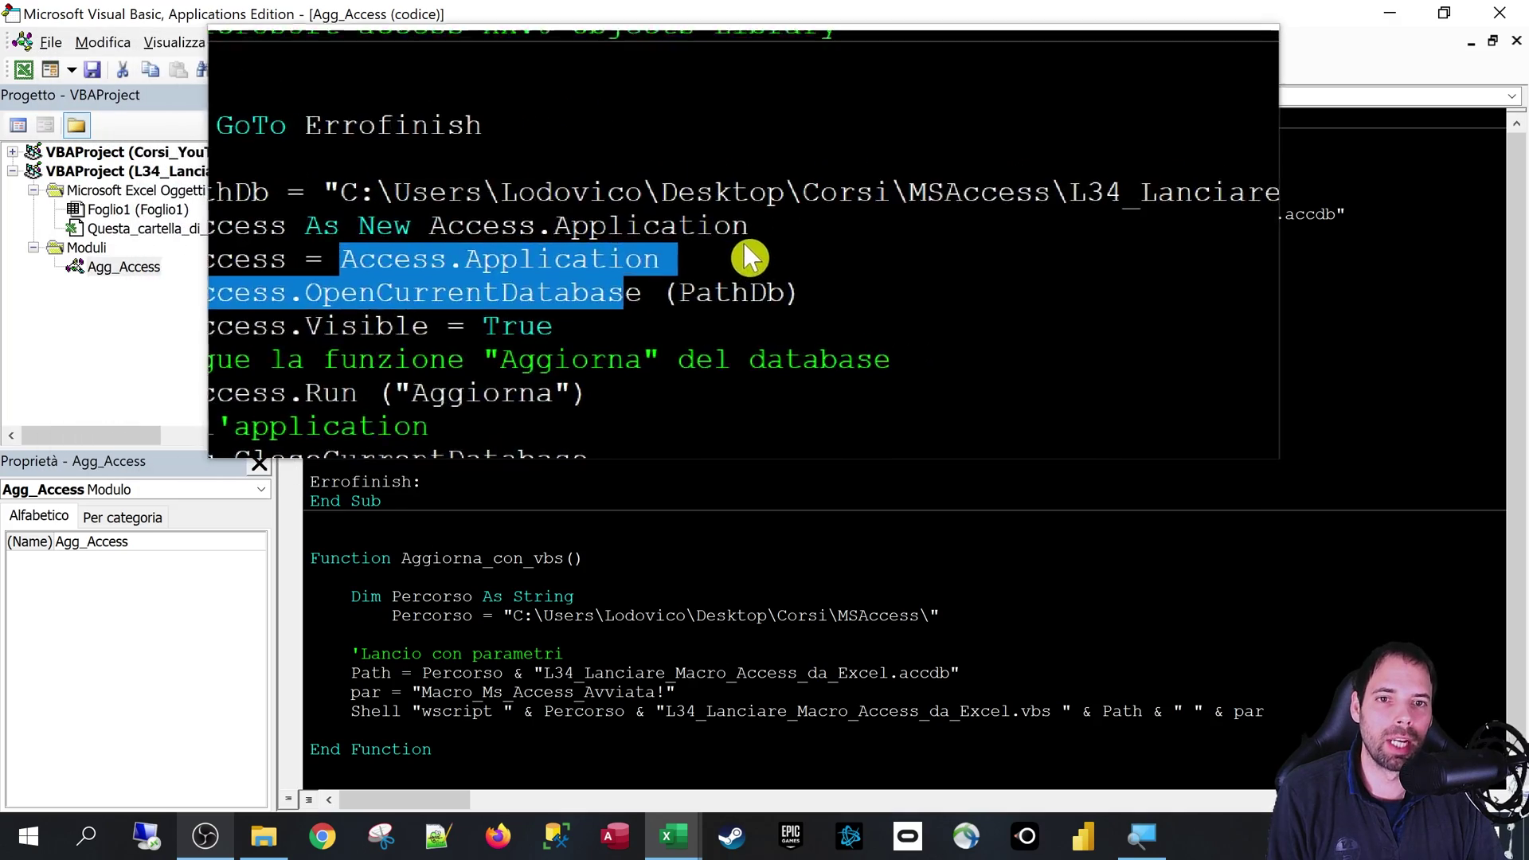
left_click(708, 247)
left_click_drag(830, 251, 512, 255)
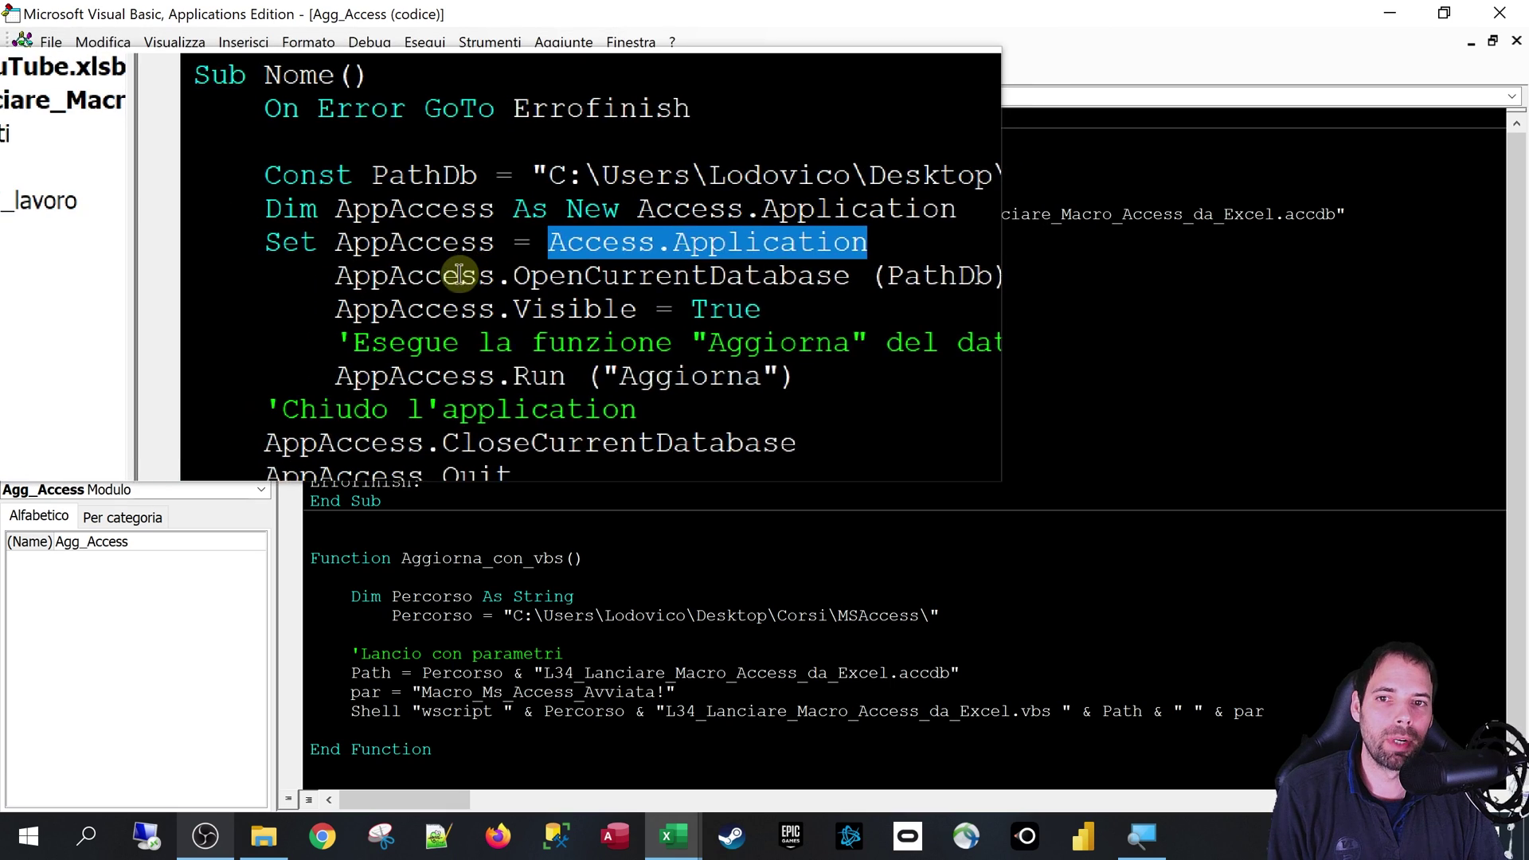
double_click(455, 275)
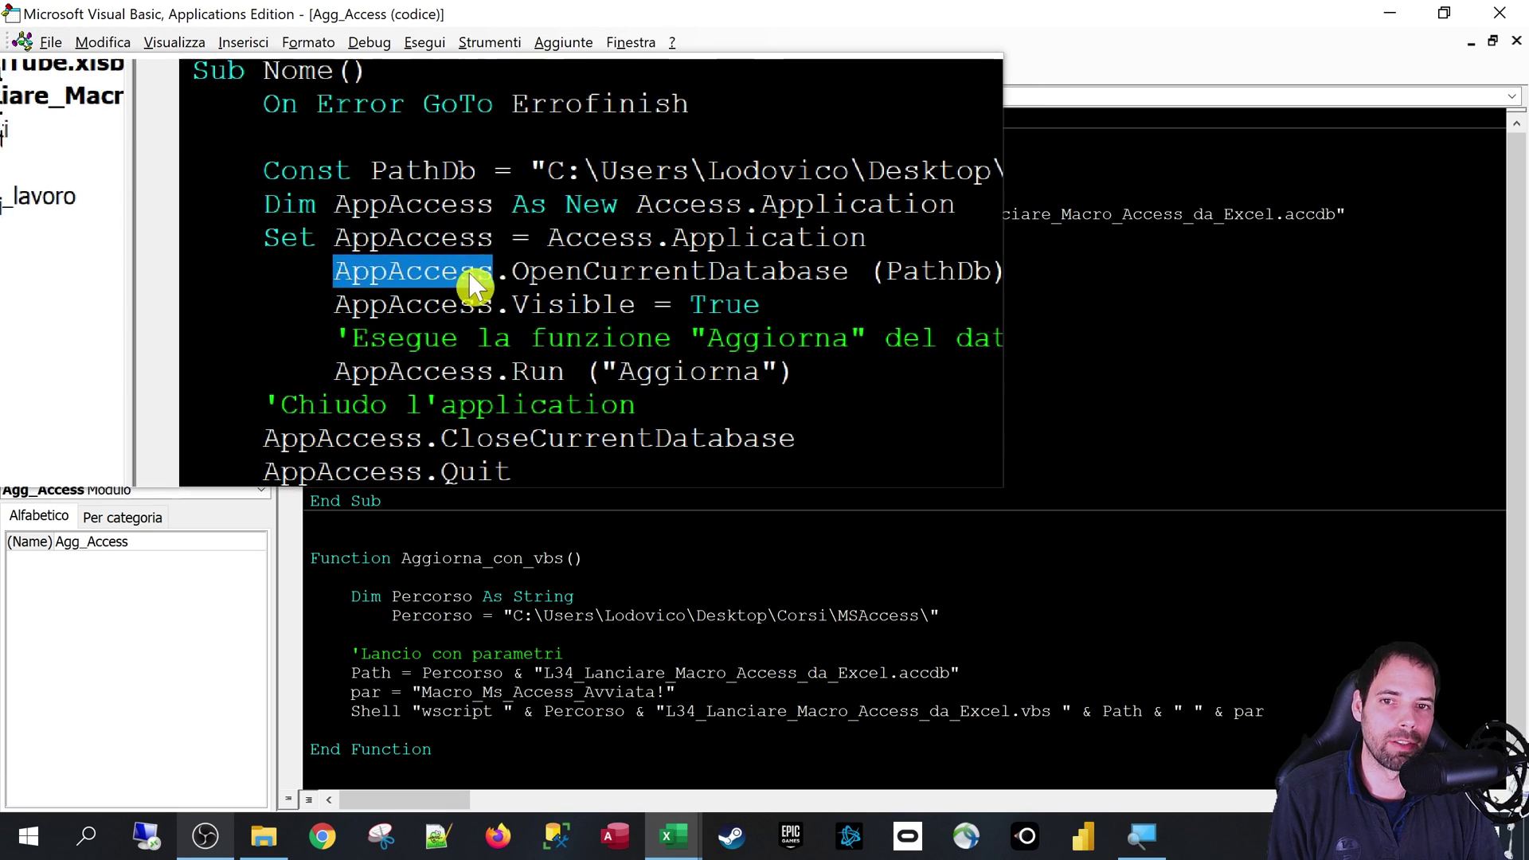
left_click(492, 273)
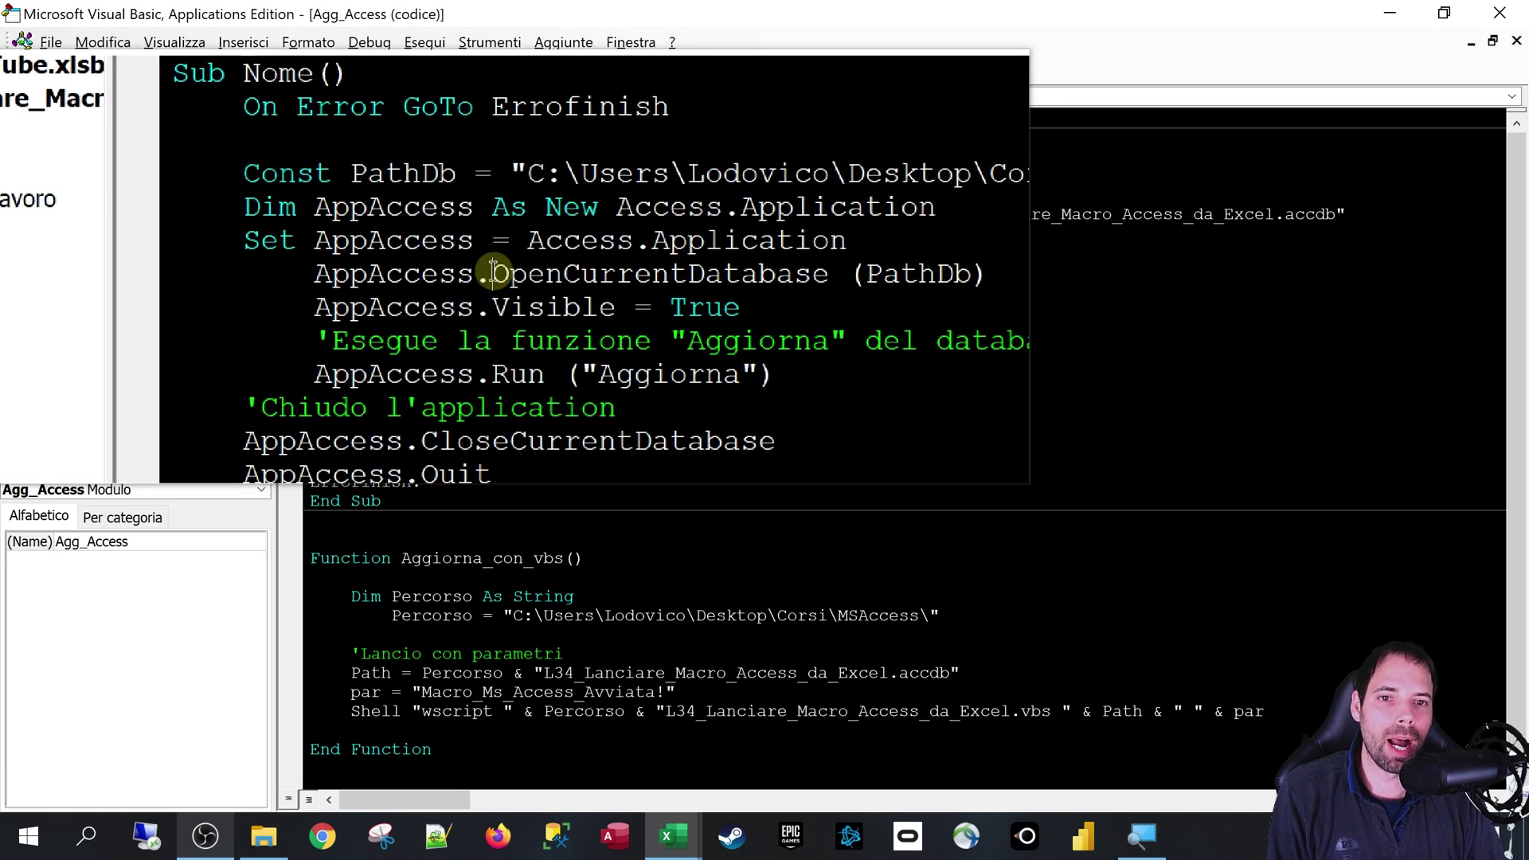
left_click_drag(497, 273, 682, 273)
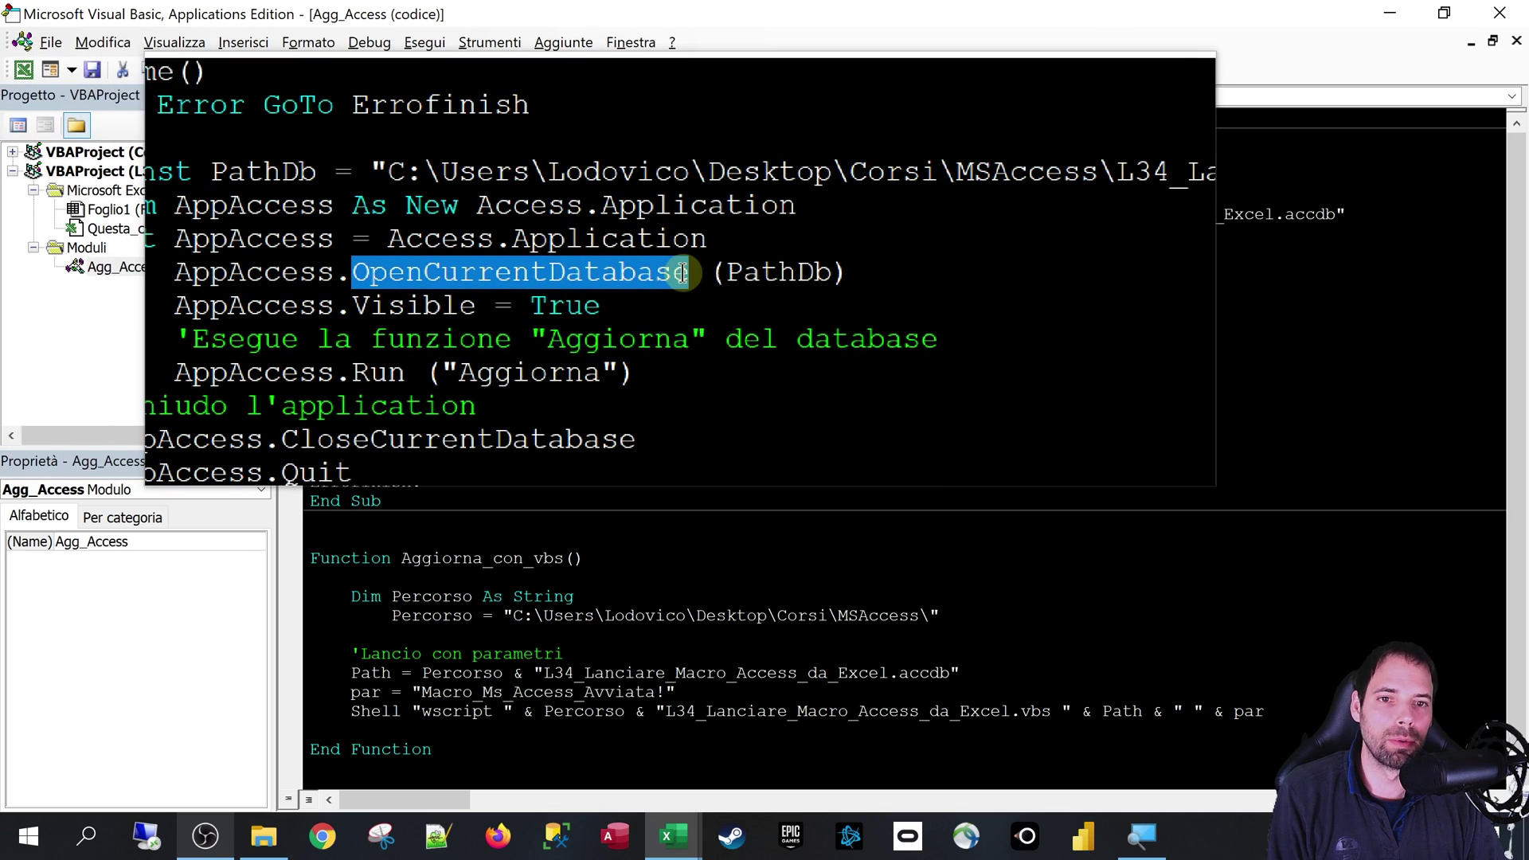
left_click(584, 275)
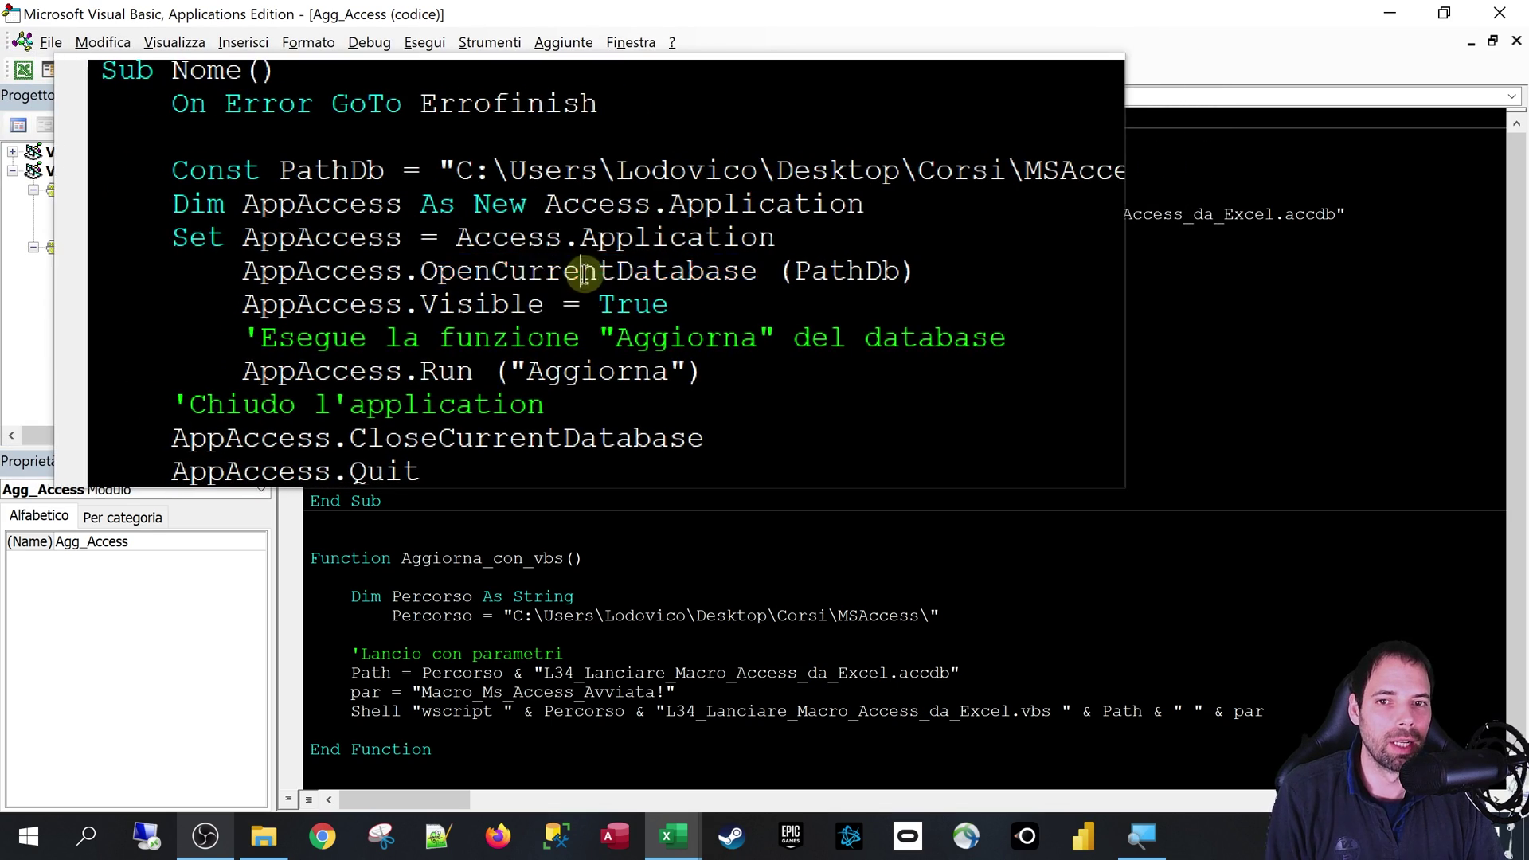
double_click(583, 275)
left_click(521, 274)
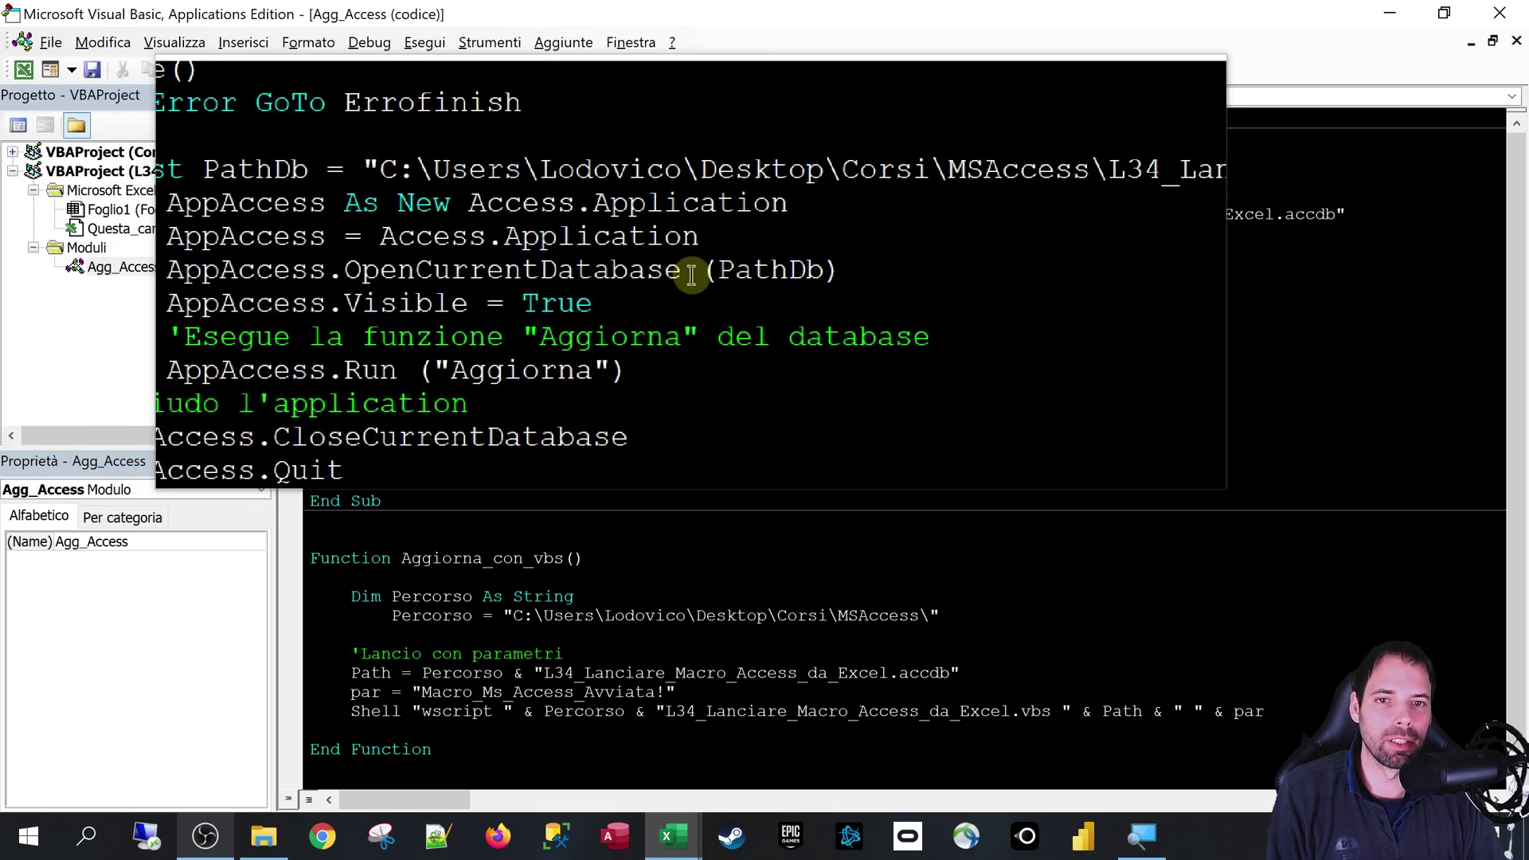
left_click_drag(691, 275, 406, 273)
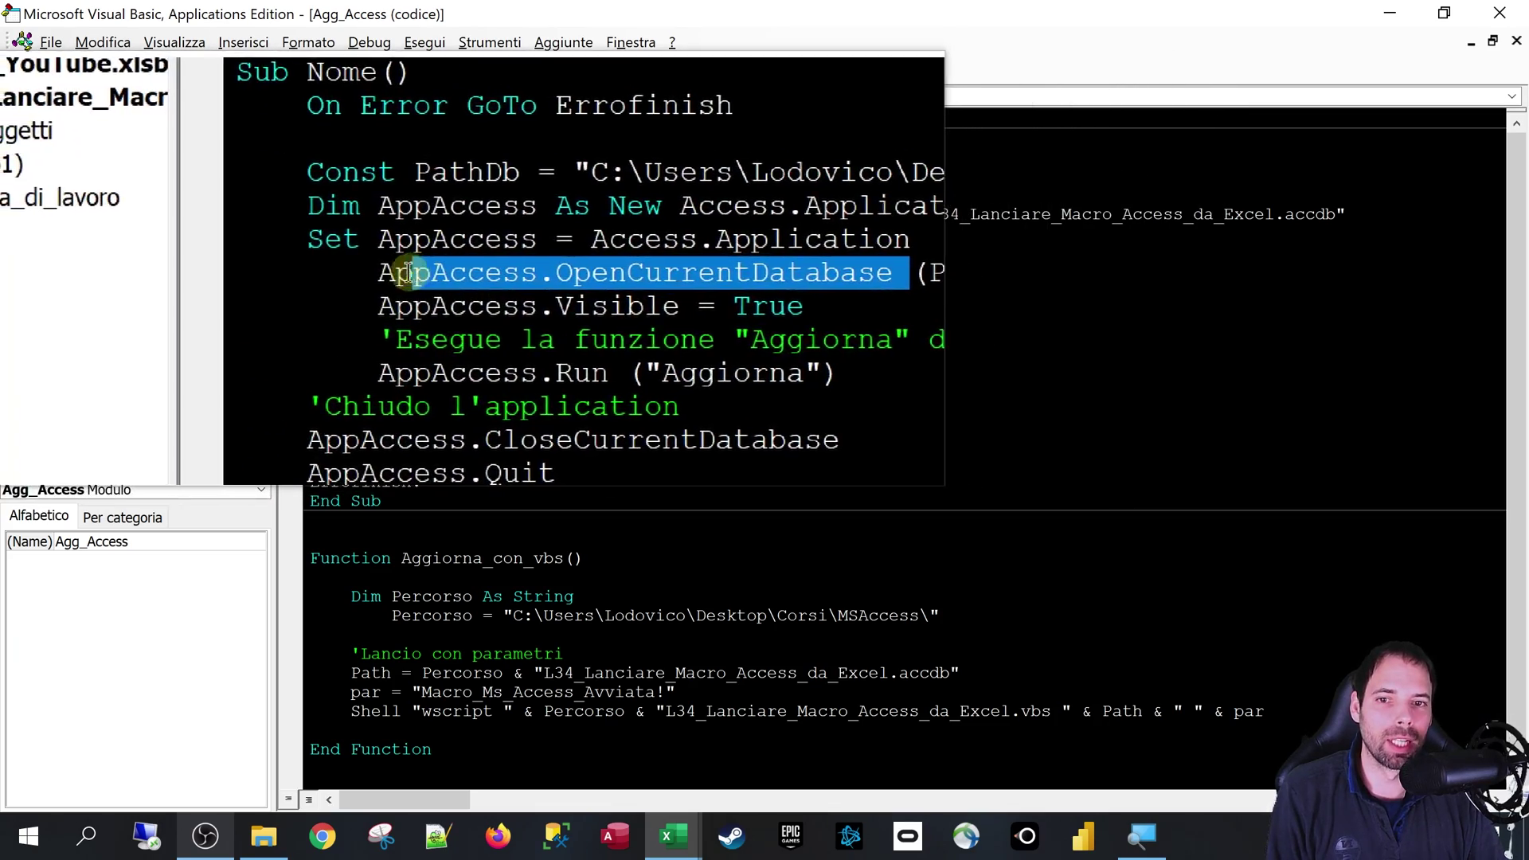
double_click(734, 275)
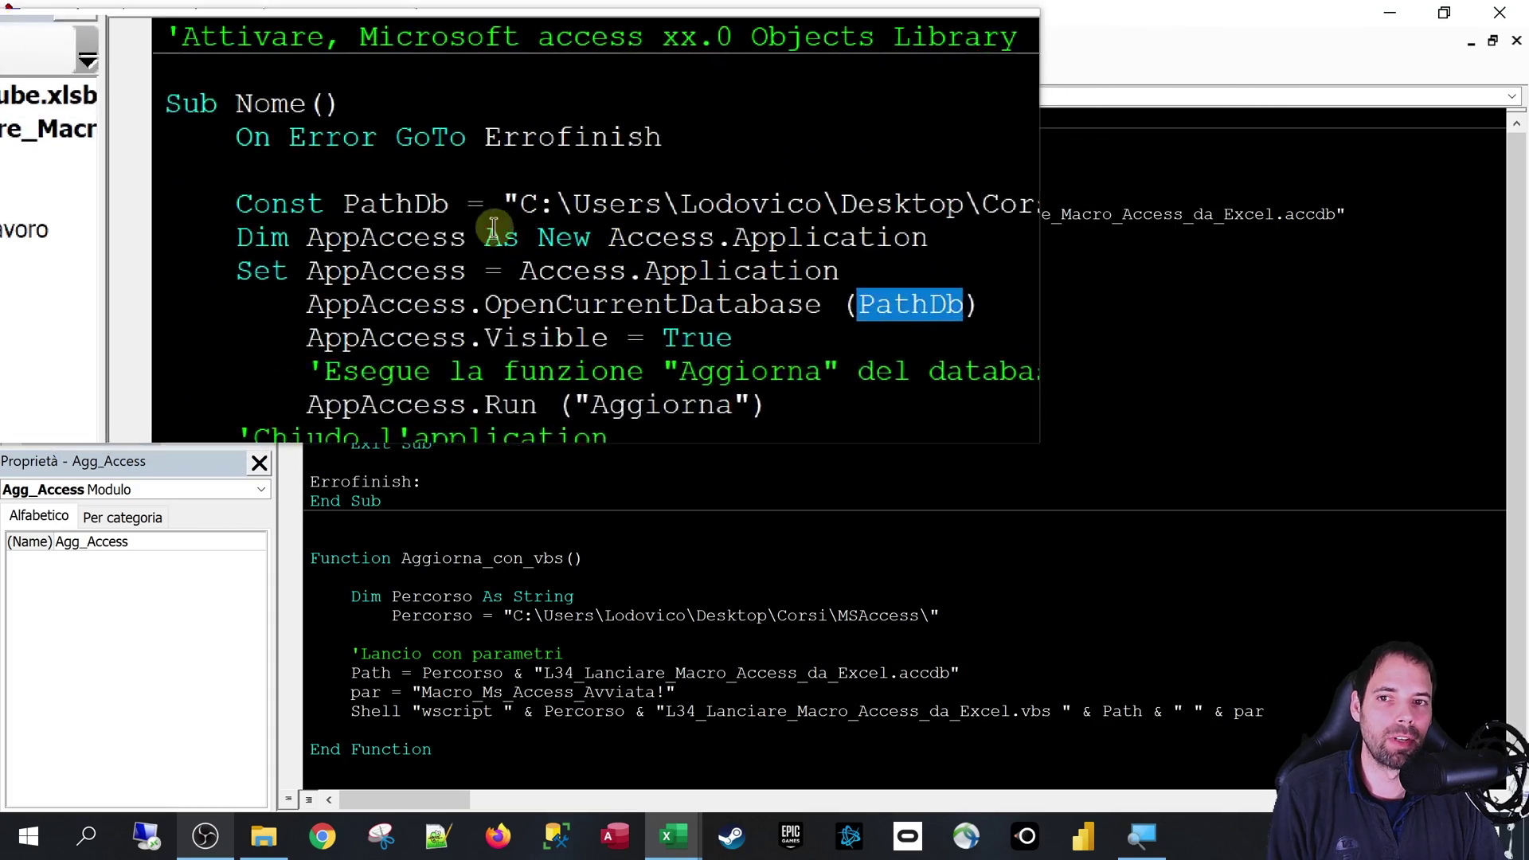
double_click(434, 207)
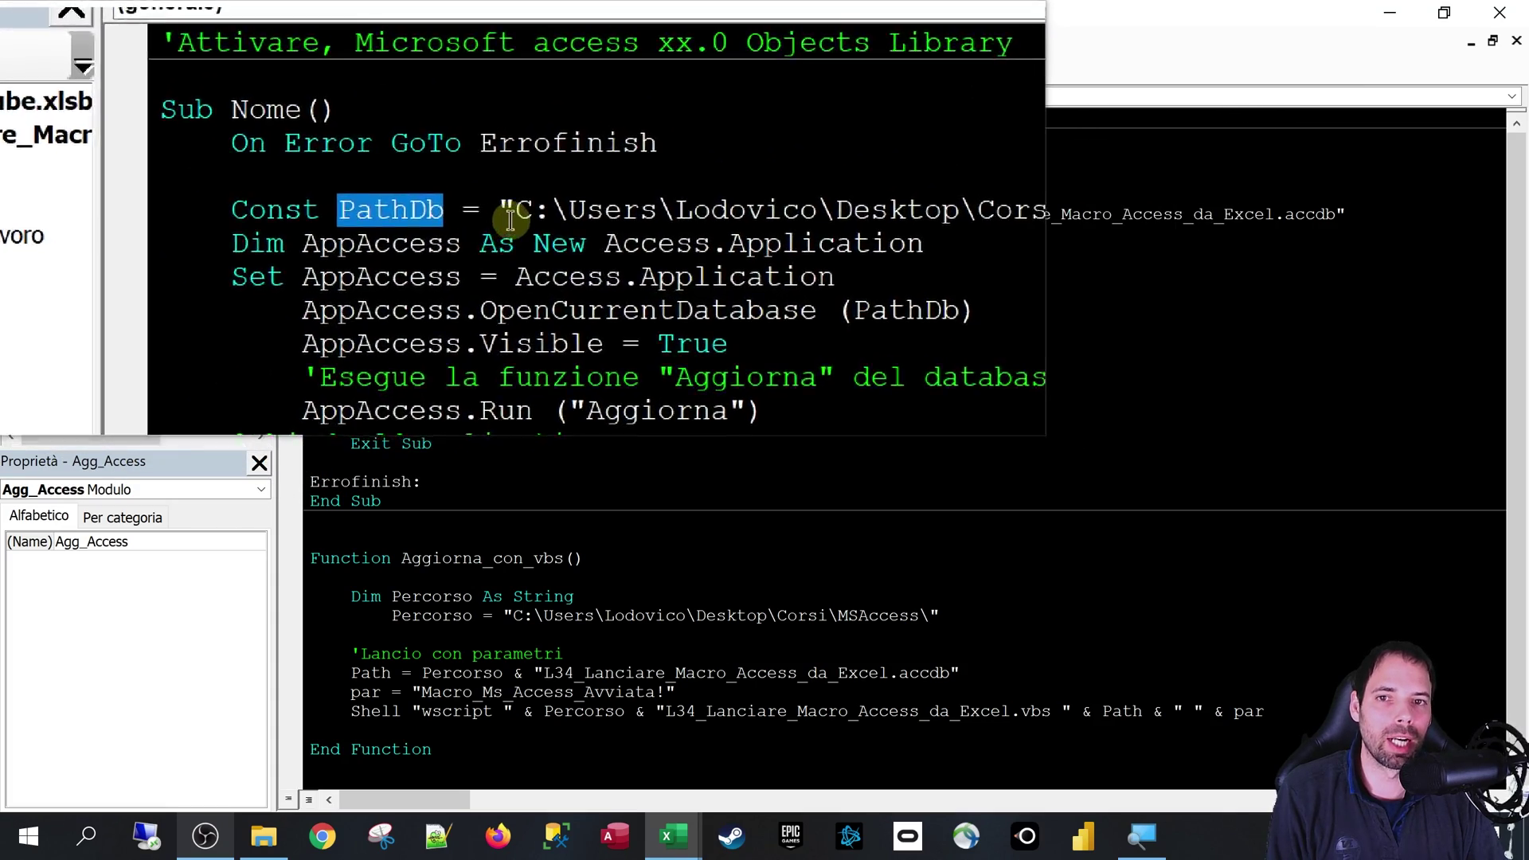
left_click_drag(510, 219, 1326, 221)
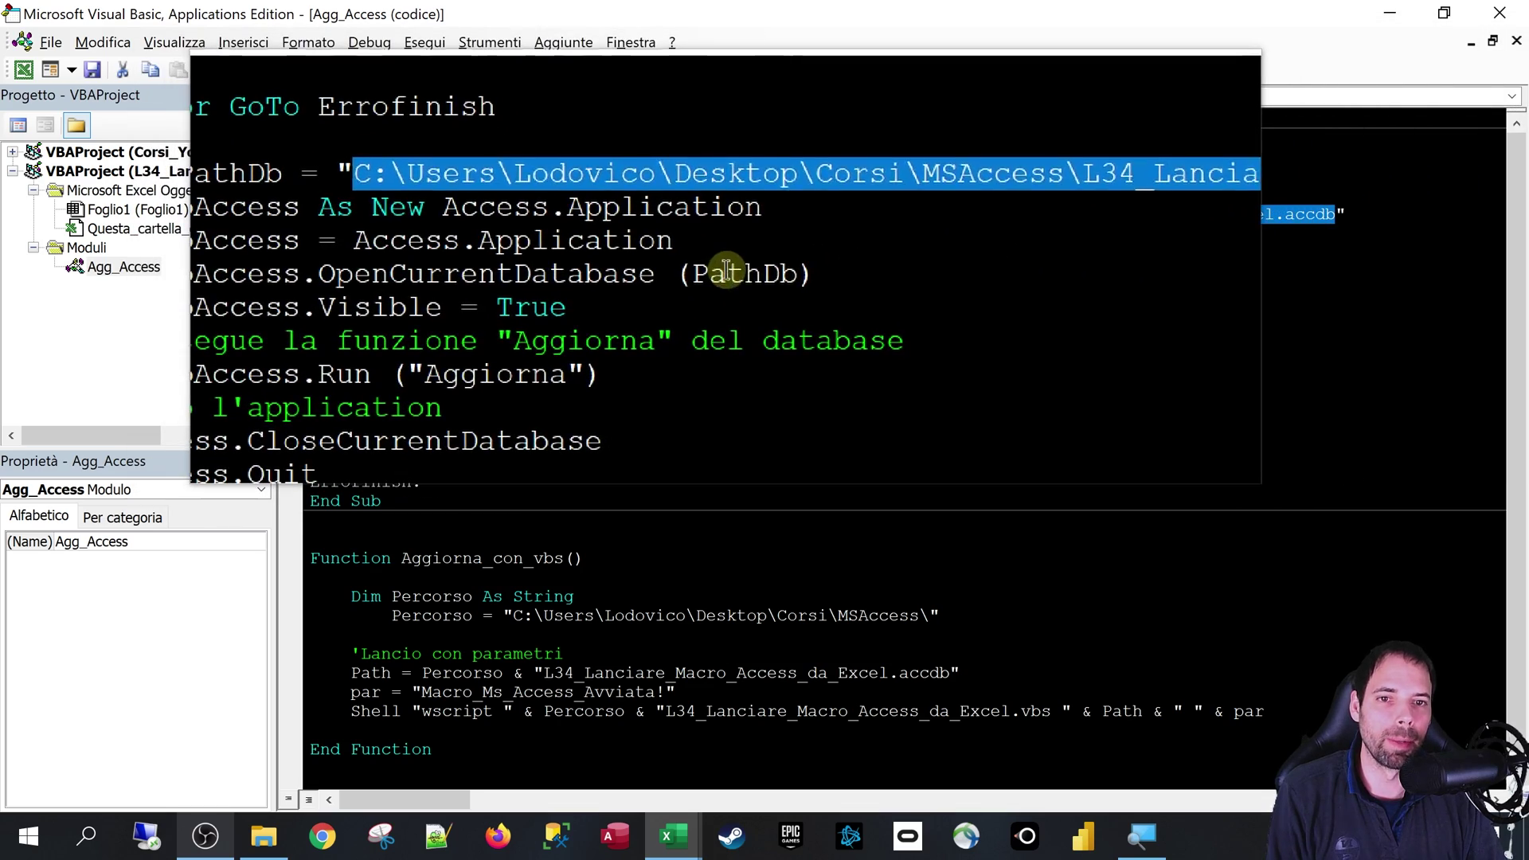
double_click(726, 269)
left_click(666, 288)
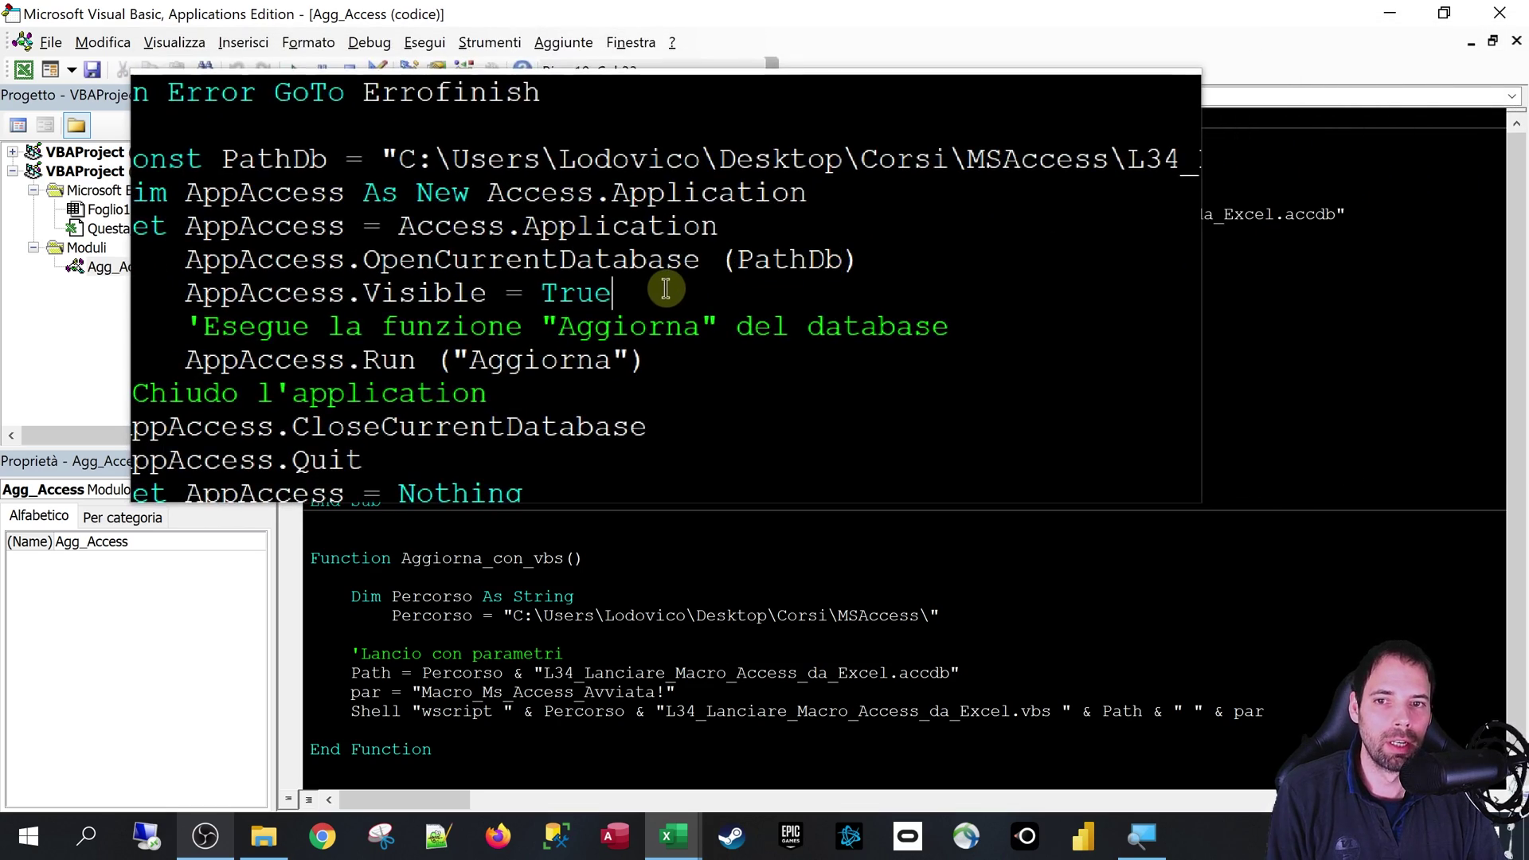
left_click_drag(665, 292, 381, 291)
double_click(437, 295)
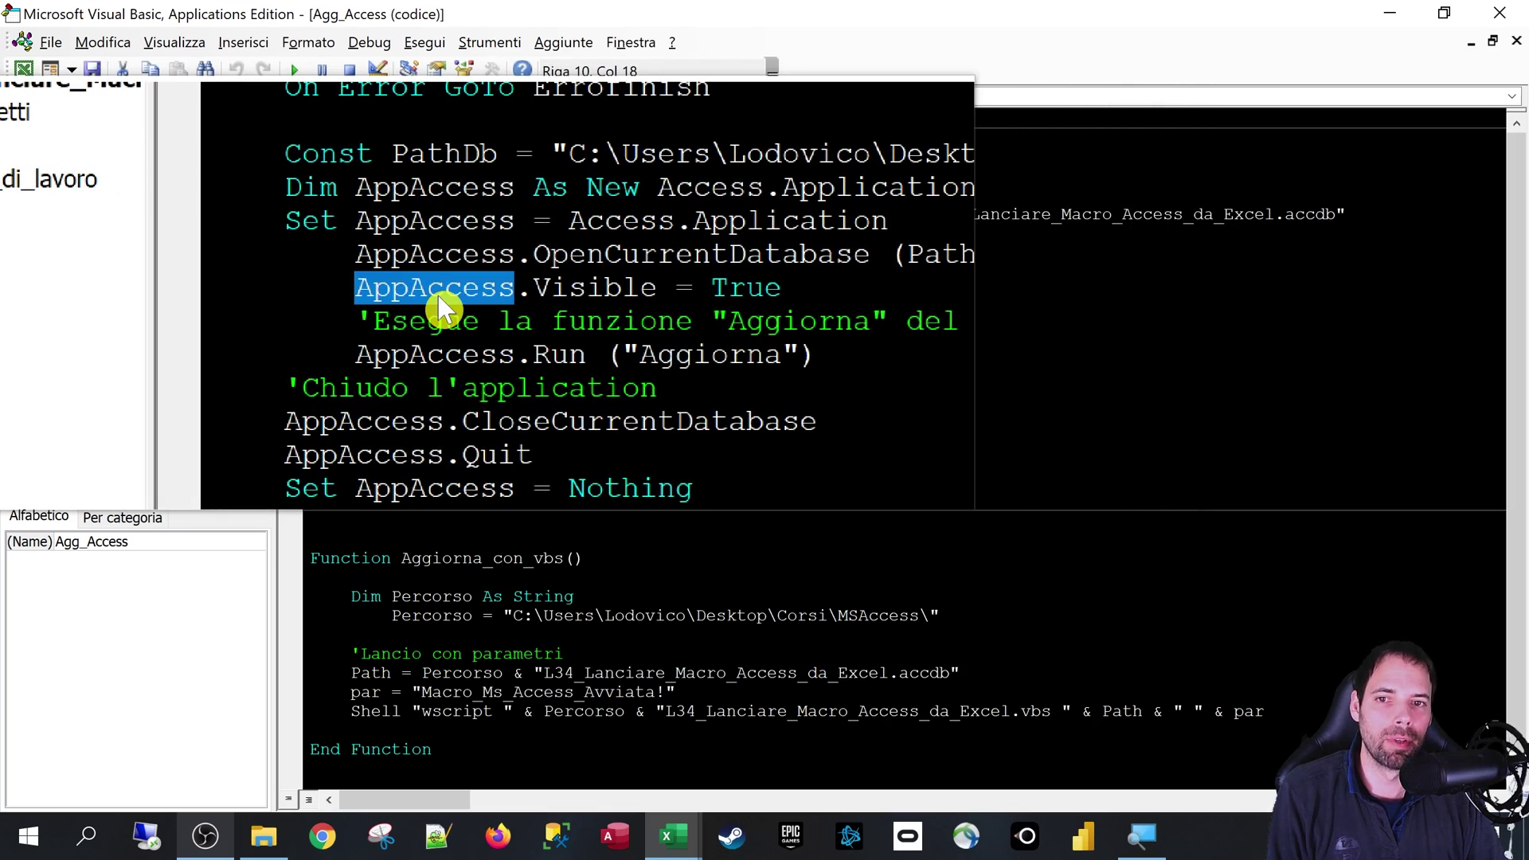
double_click(532, 295)
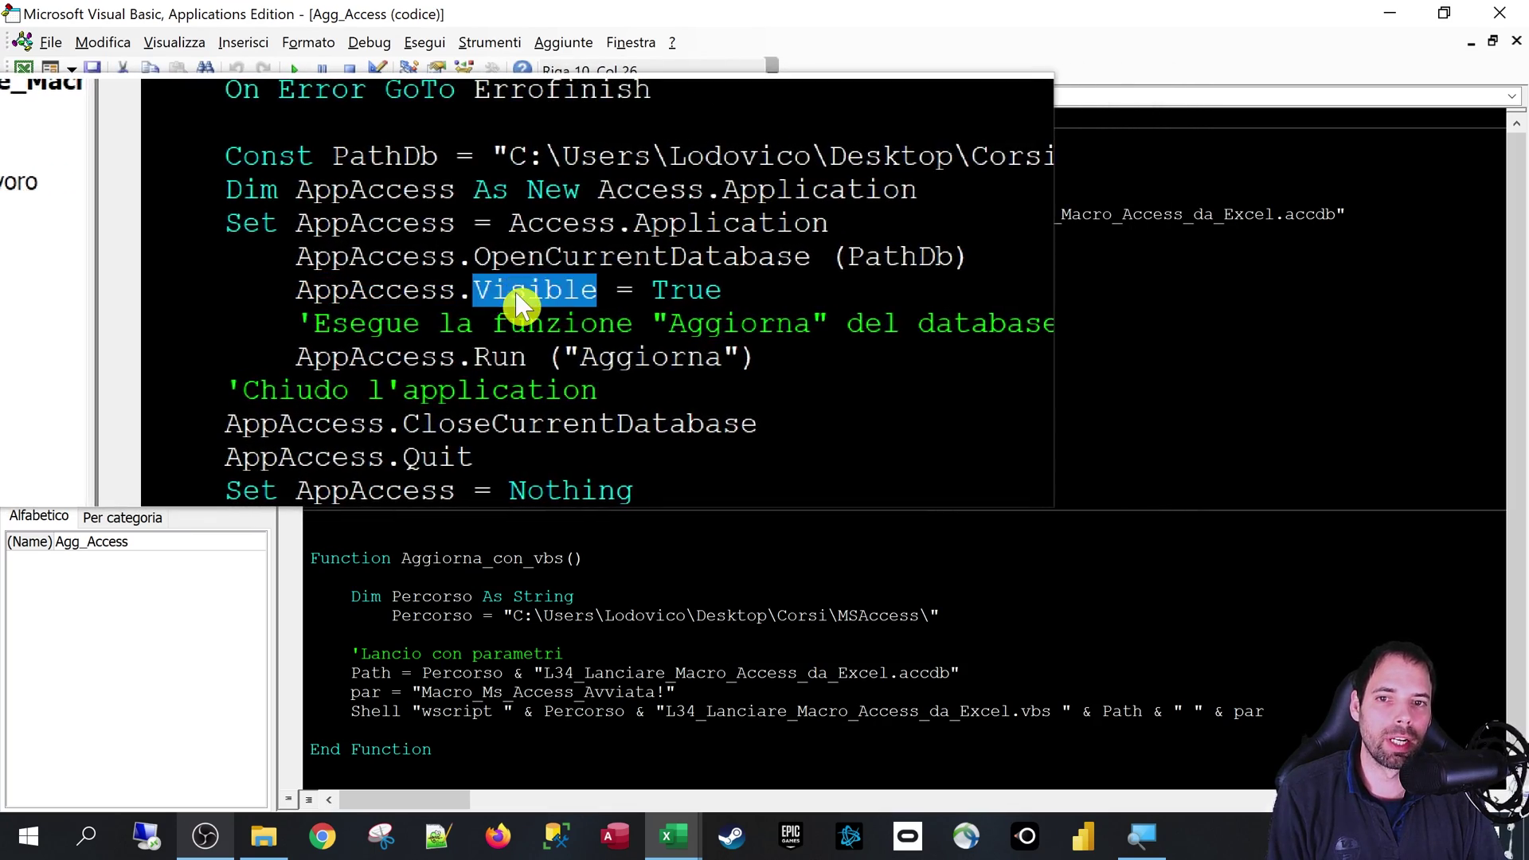
double_click(624, 291)
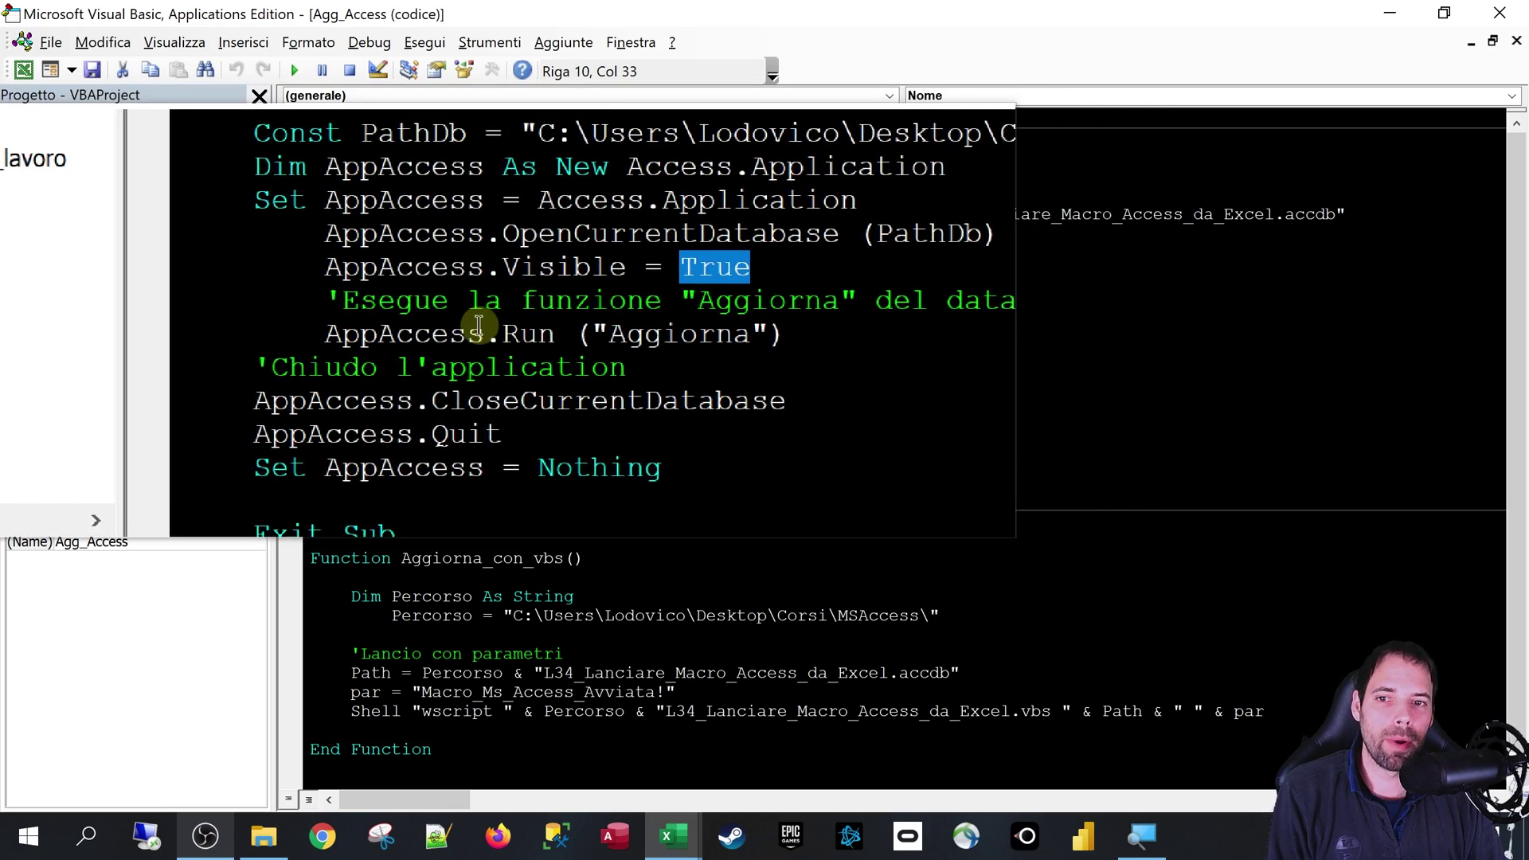
double_click(460, 330)
double_click(450, 328)
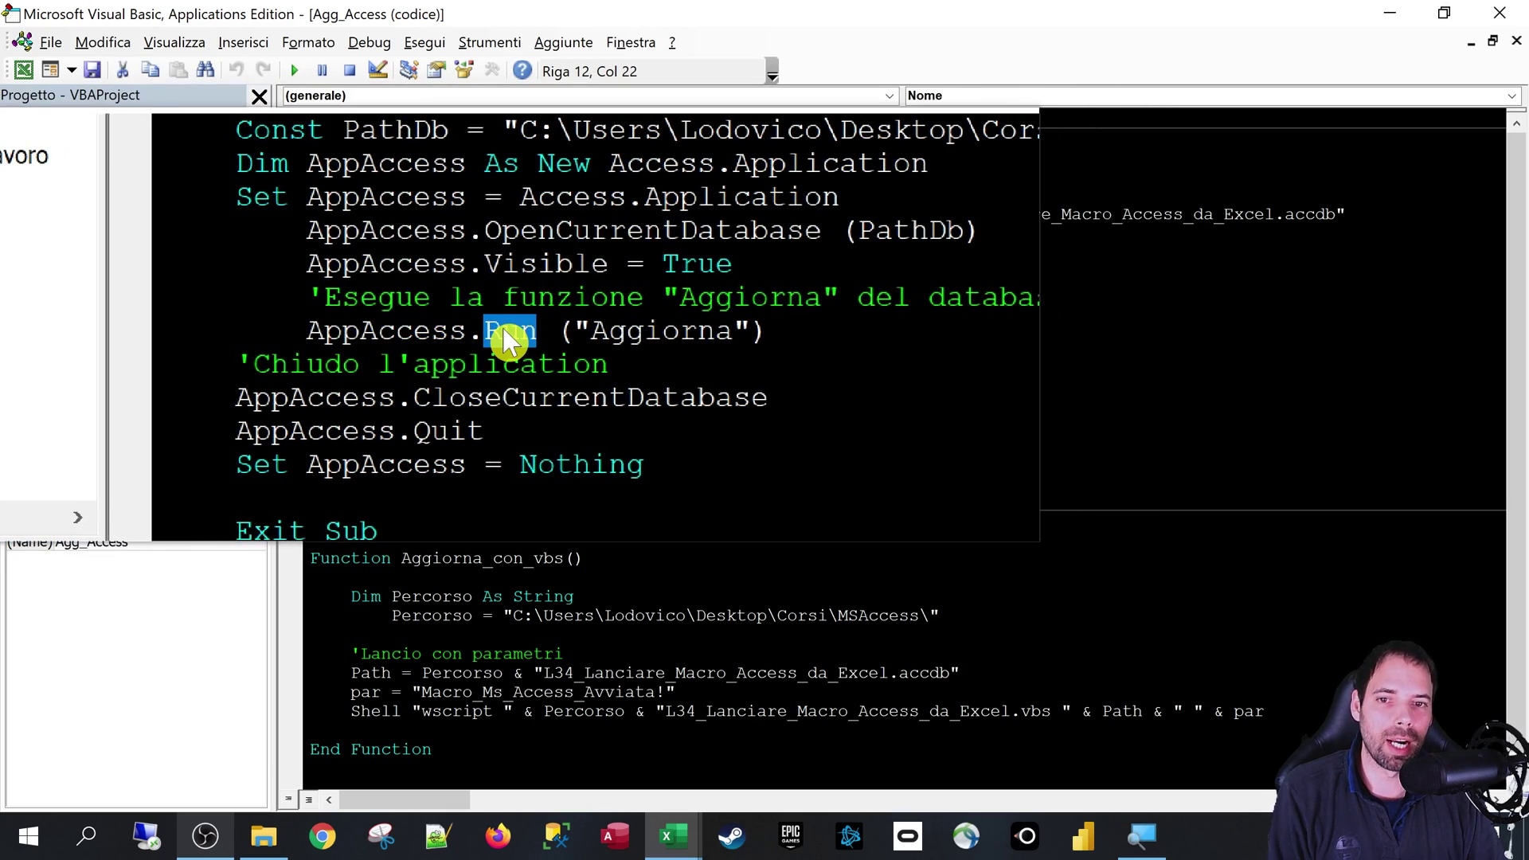
double_click(590, 328)
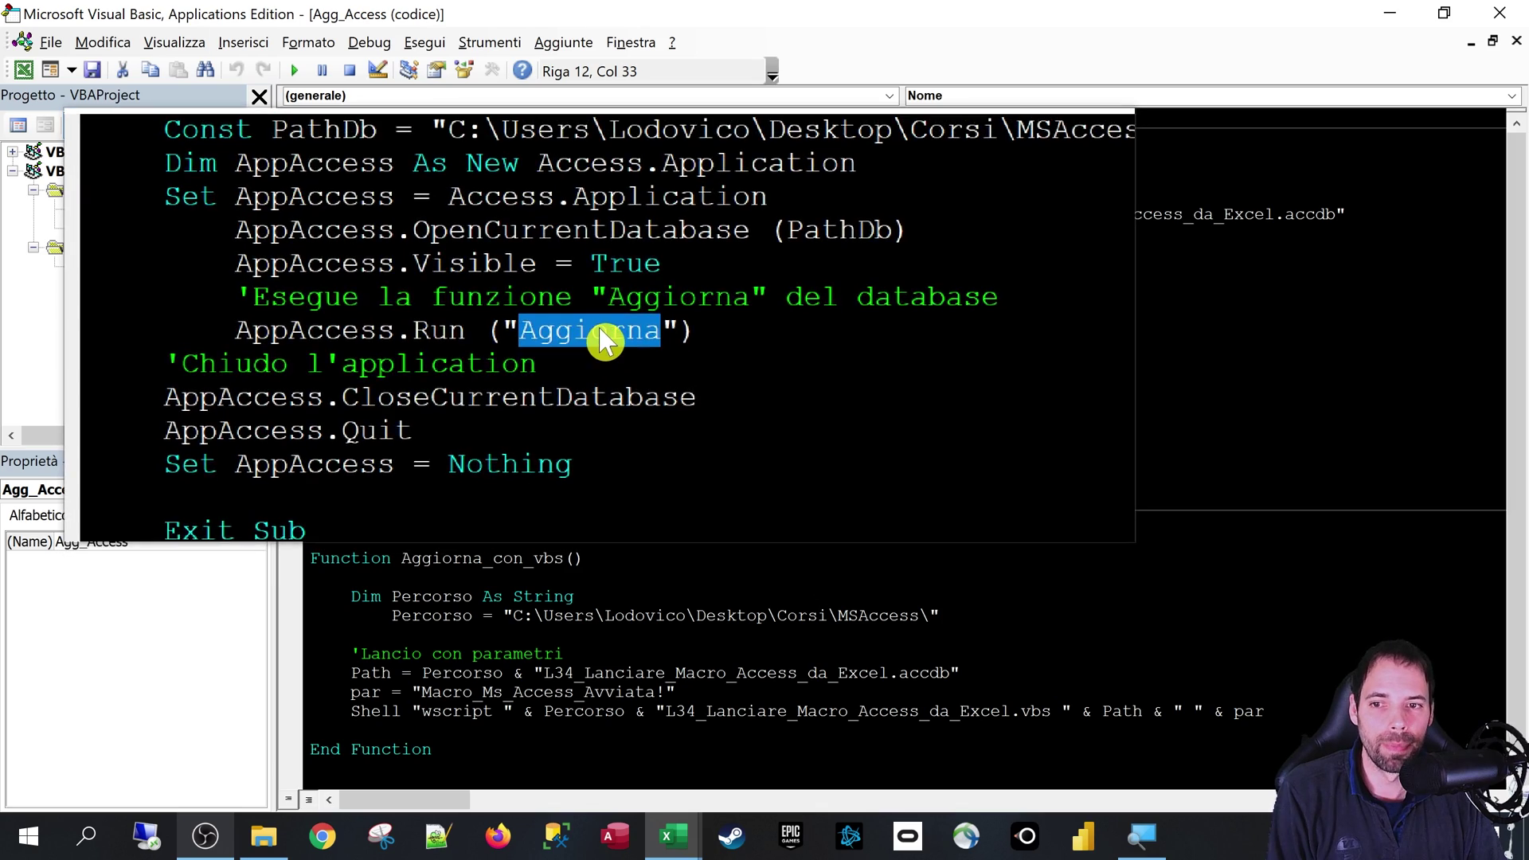
left_click_drag(587, 341, 534, 328)
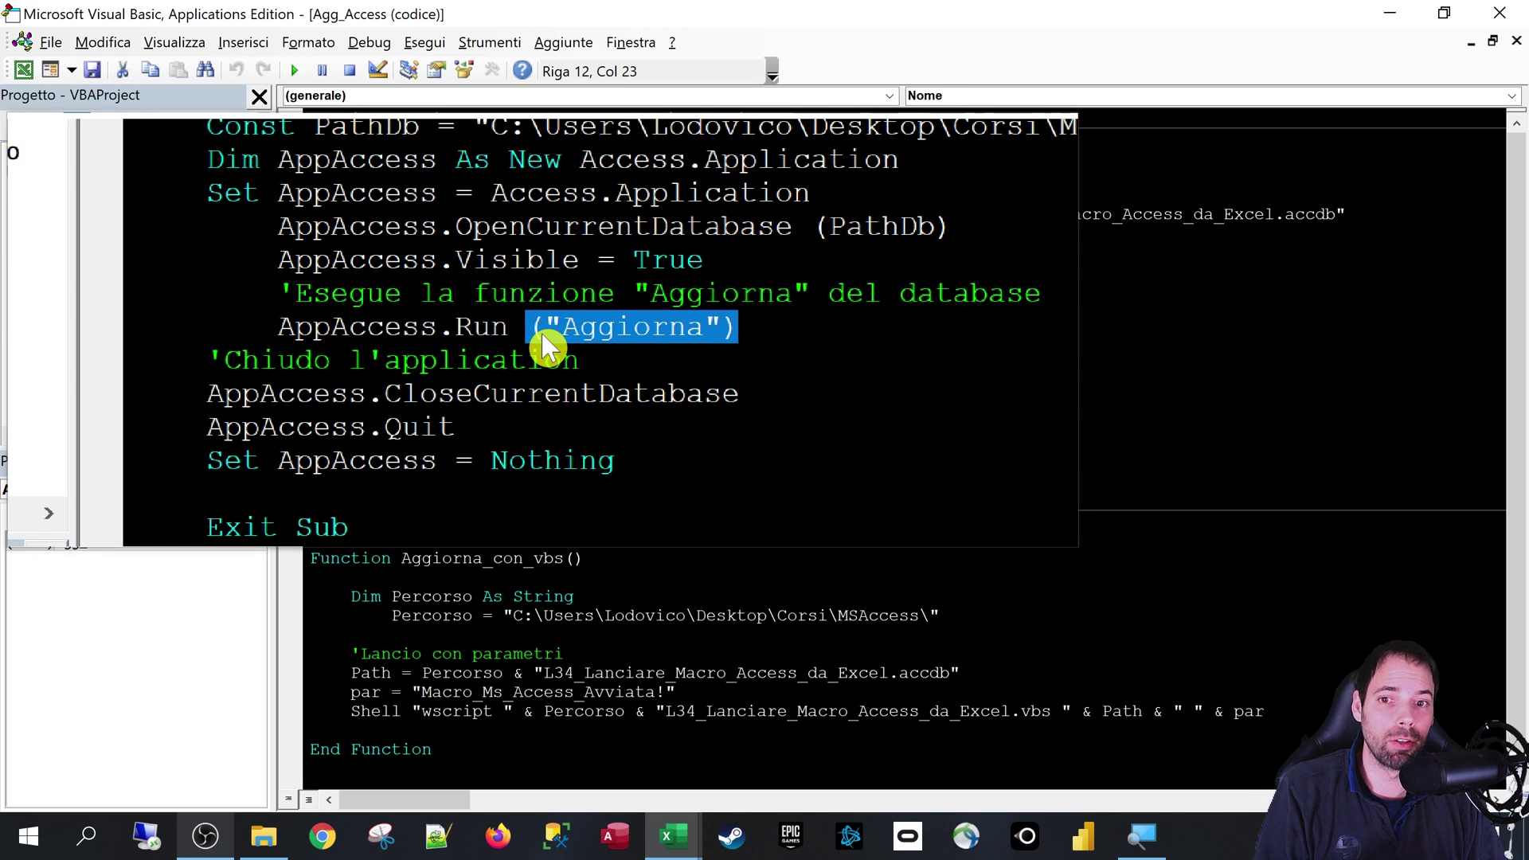
left_click(554, 351)
left_click_drag(572, 376, 575, 400)
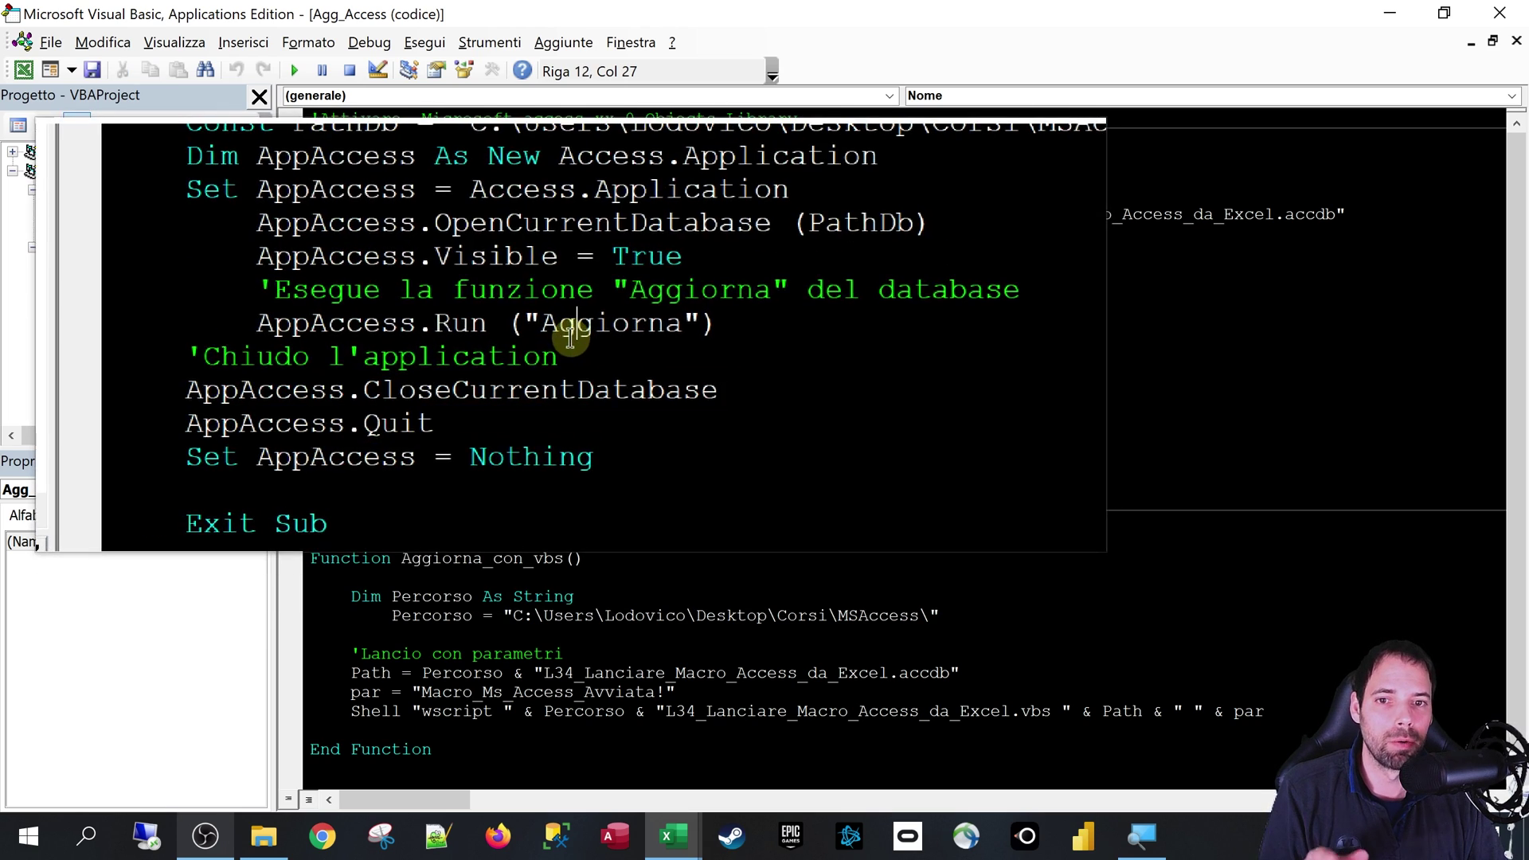
left_click_drag(474, 325, 618, 336)
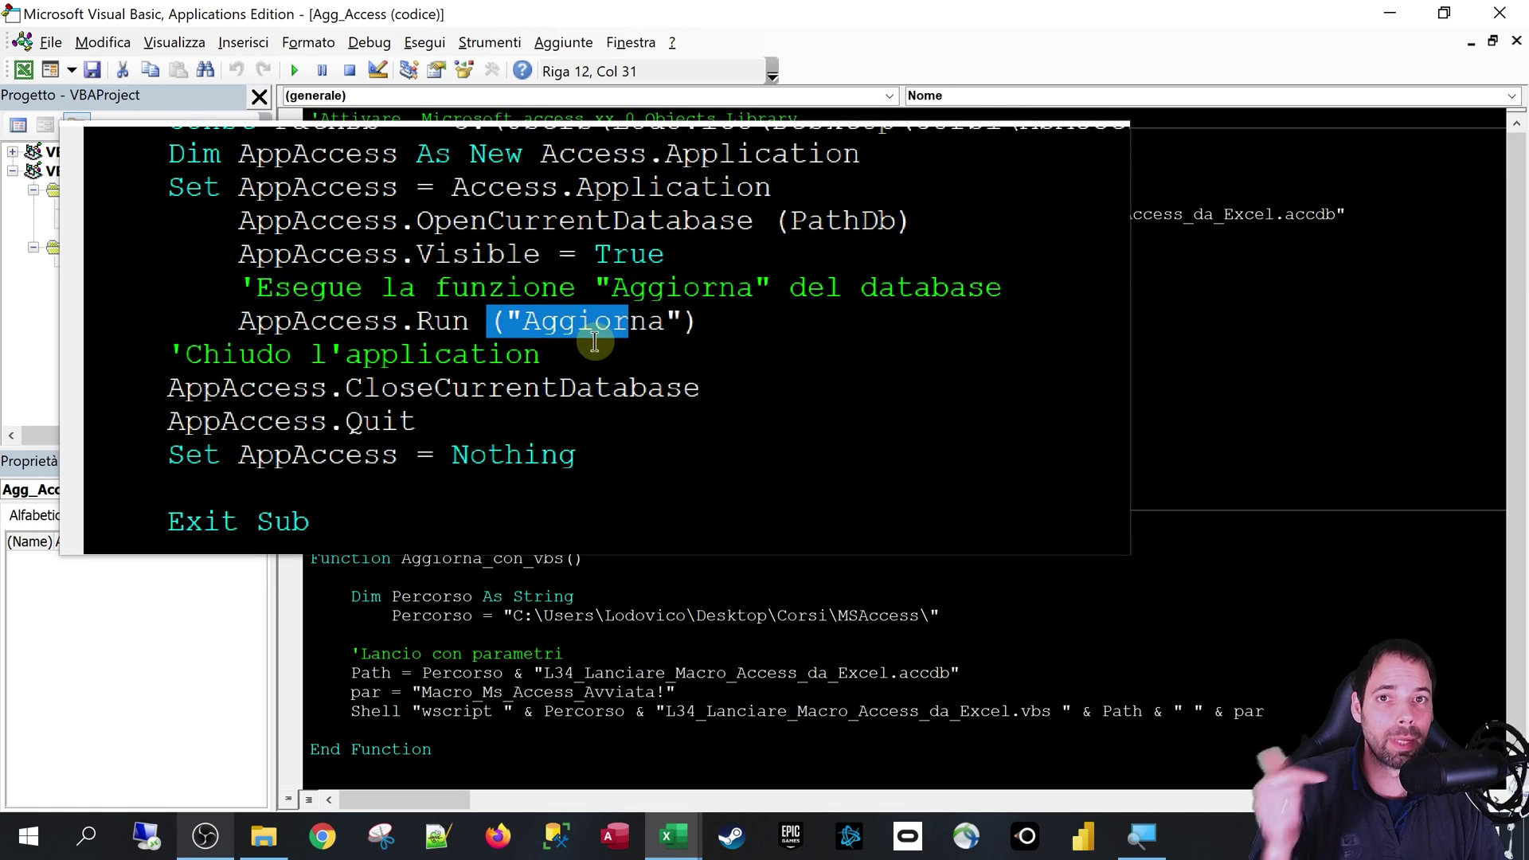
left_click(573, 364)
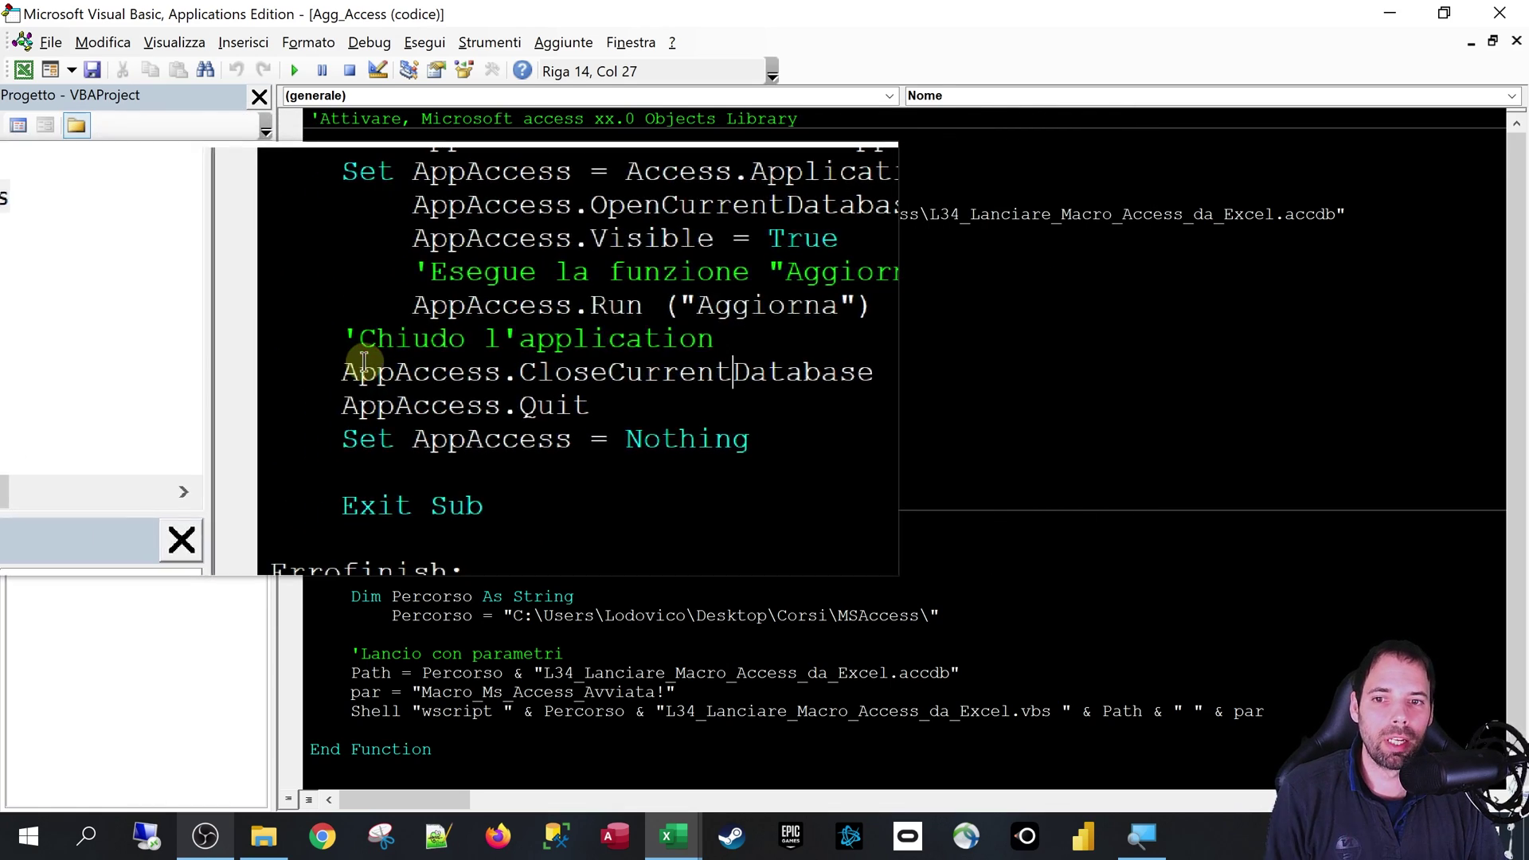
double_click(390, 371)
left_click_drag(471, 371, 641, 372)
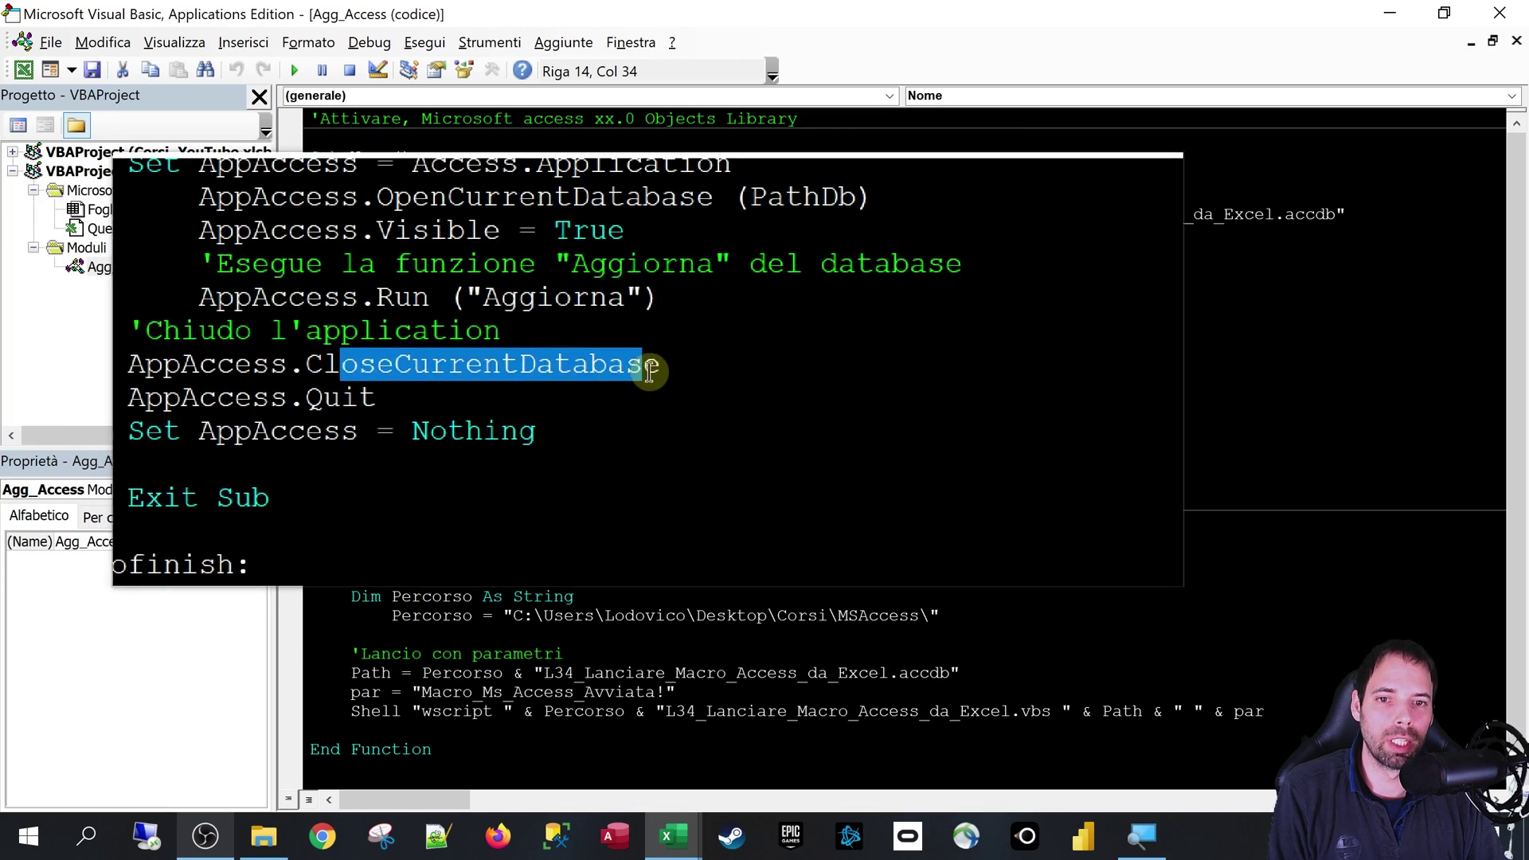
left_click(667, 365)
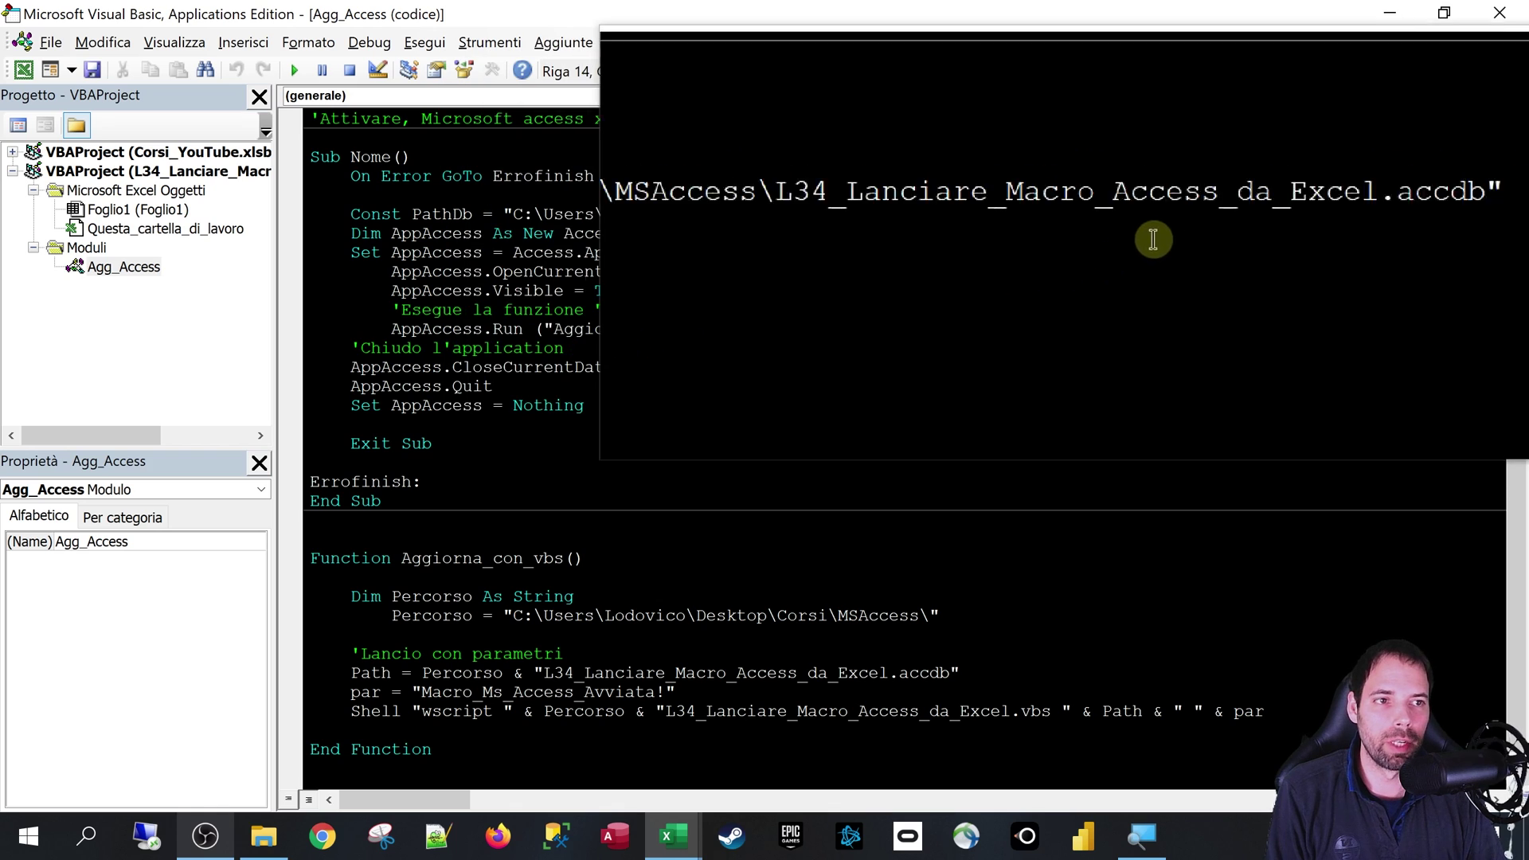
left_click(1250, 214)
double_click(1250, 213)
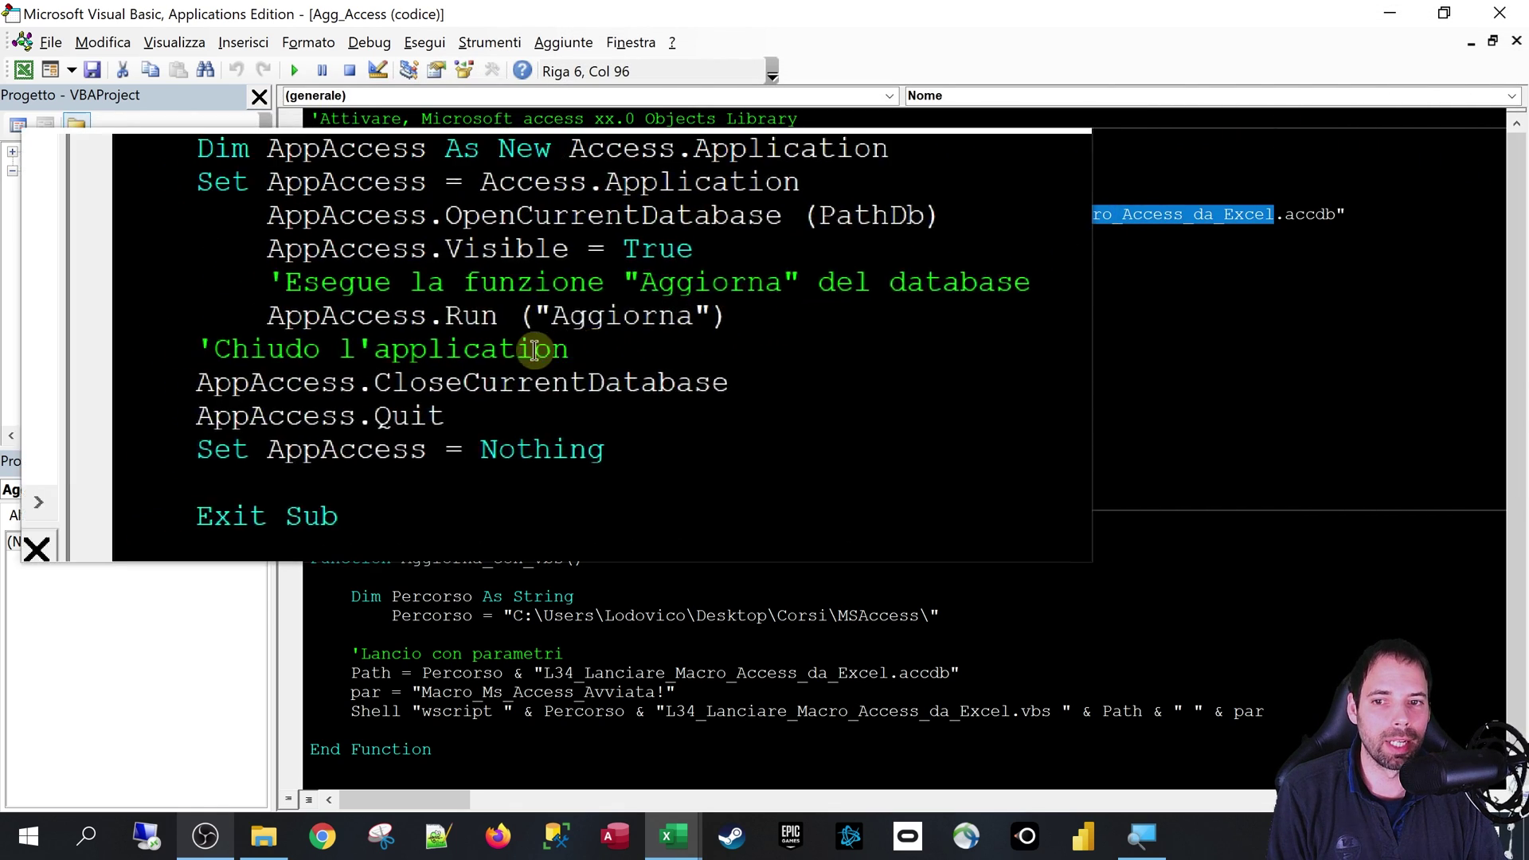
double_click(419, 388)
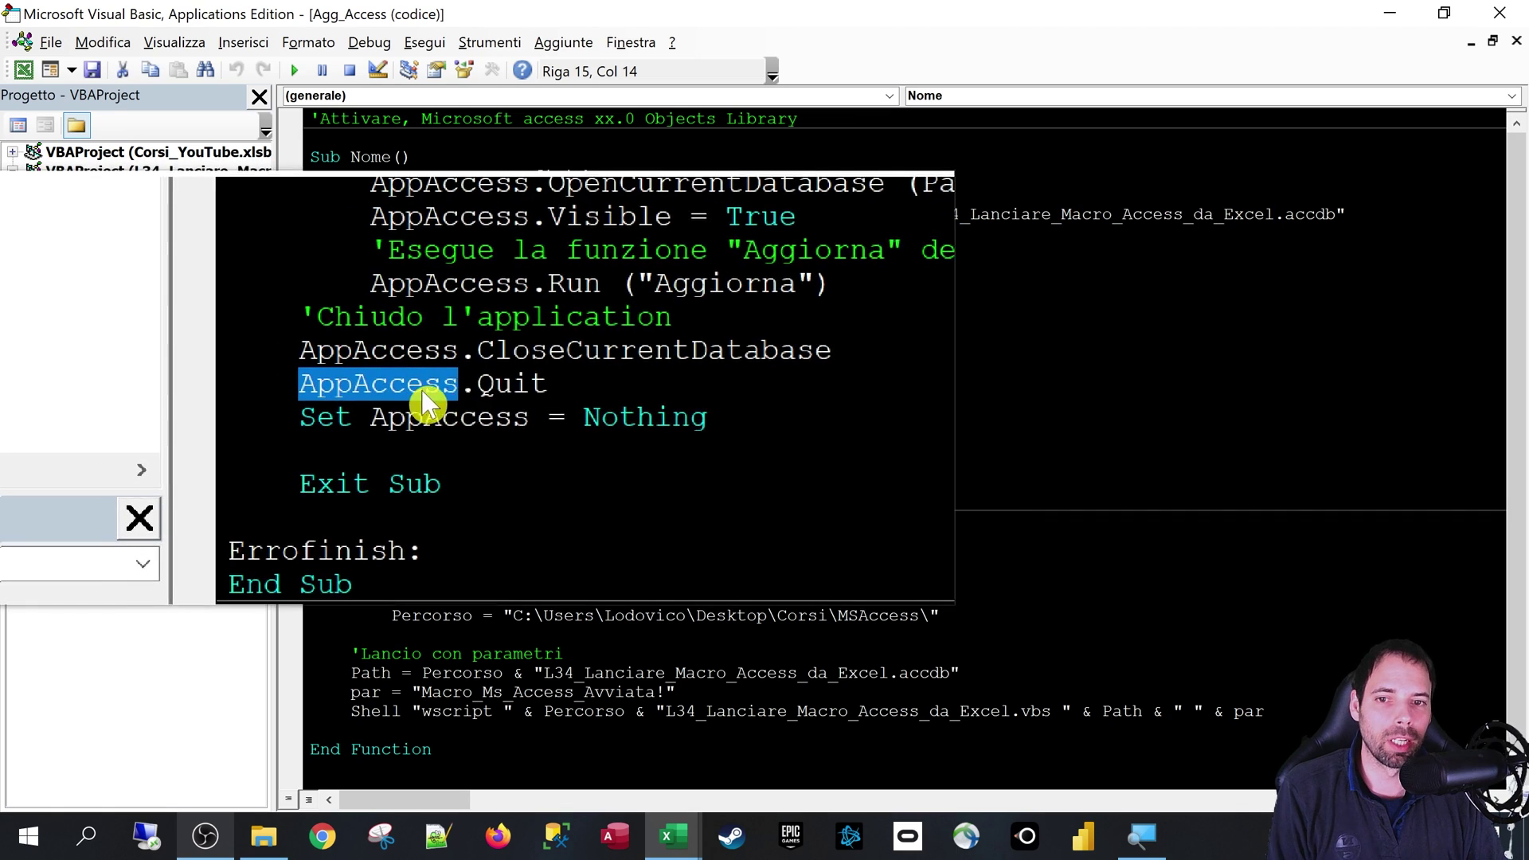
double_click(478, 390)
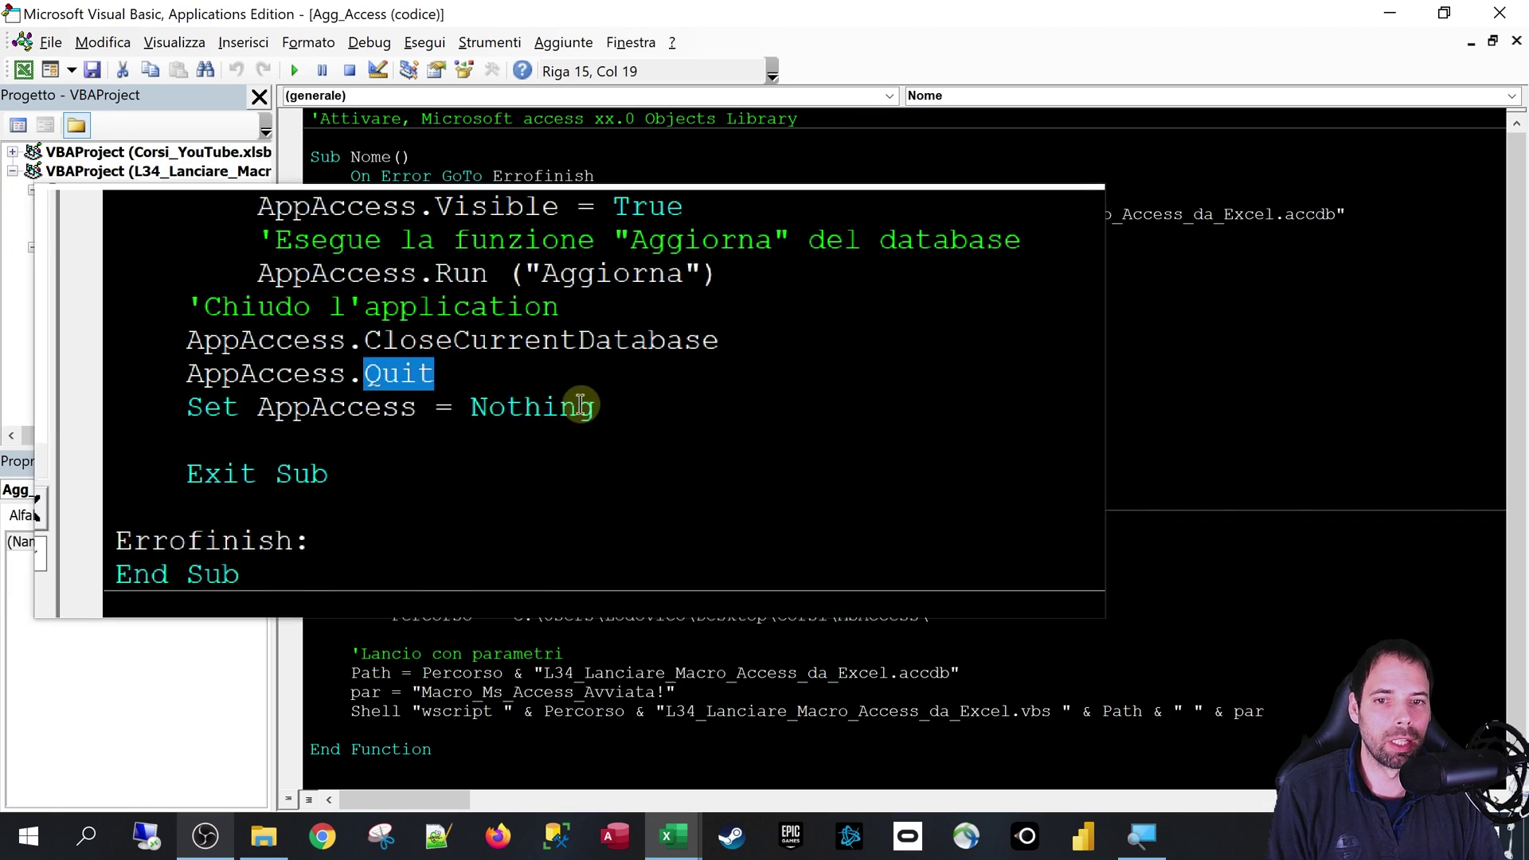
left_click_drag(585, 406, 365, 407)
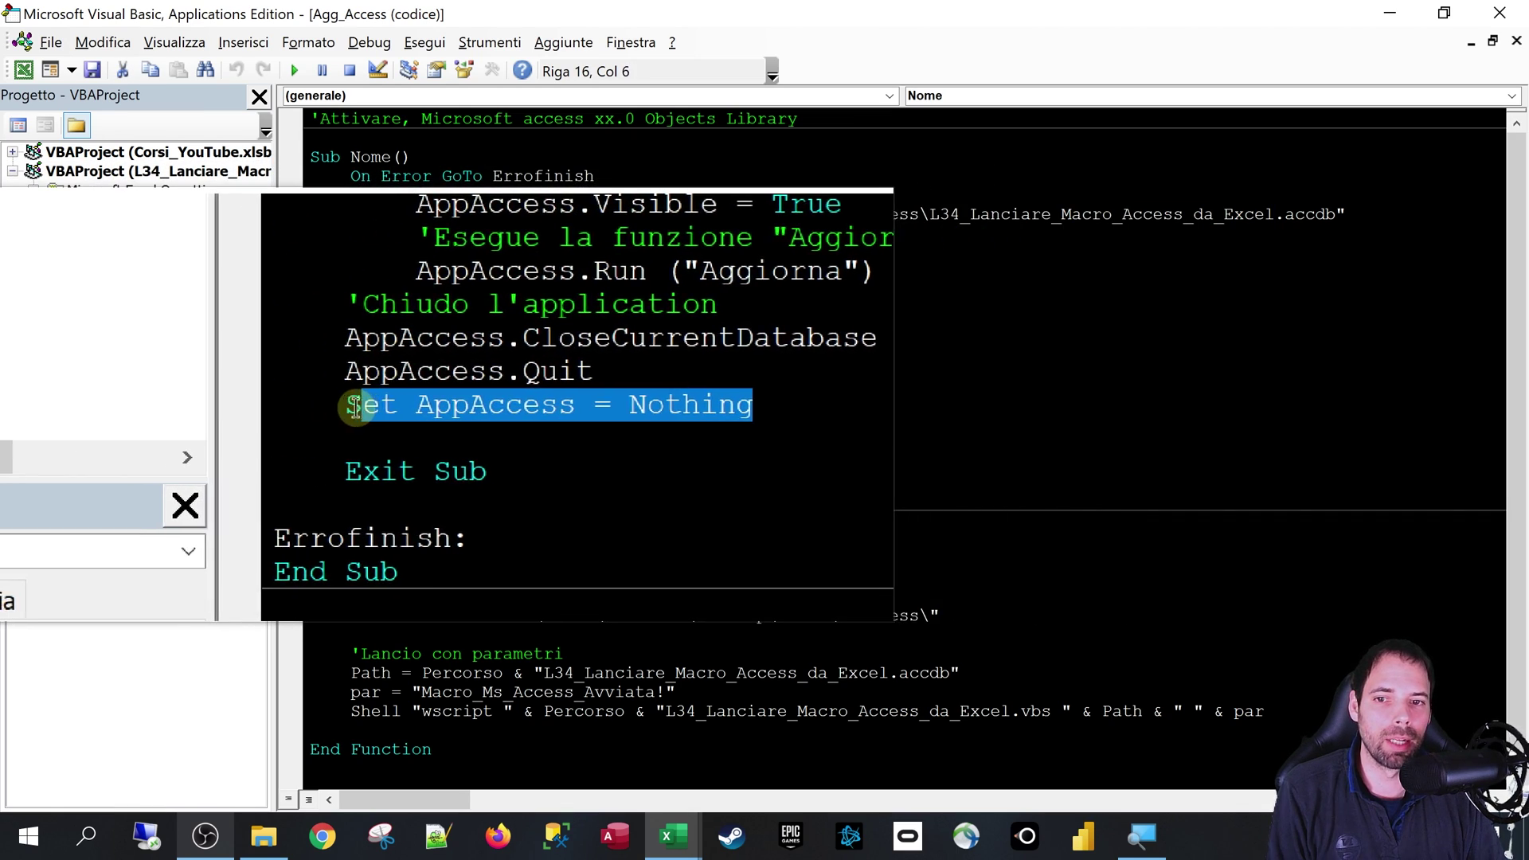
double_click(453, 415)
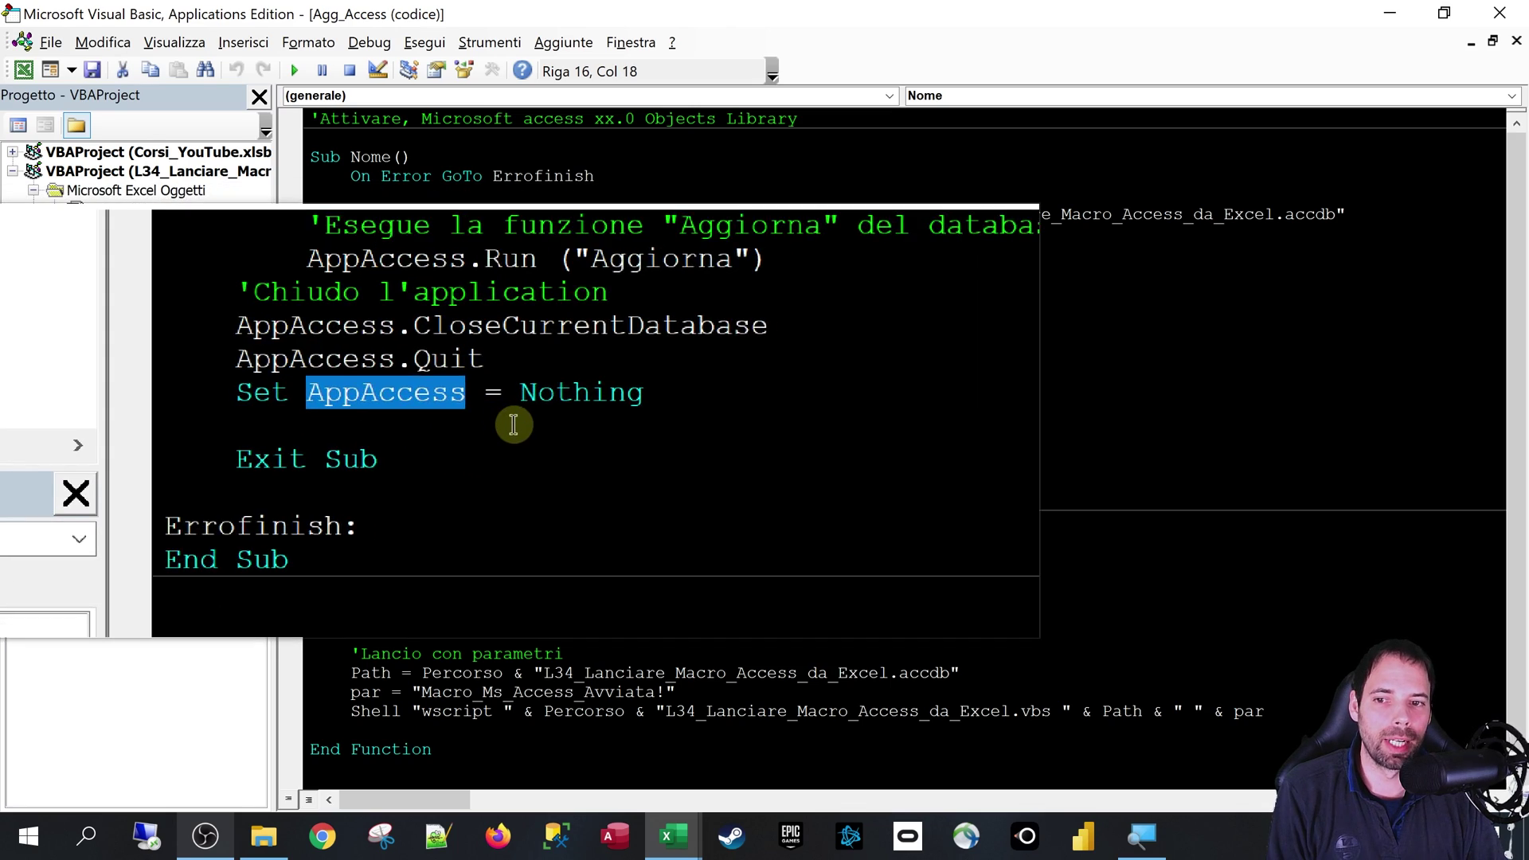
left_click_drag(443, 440, 358, 461)
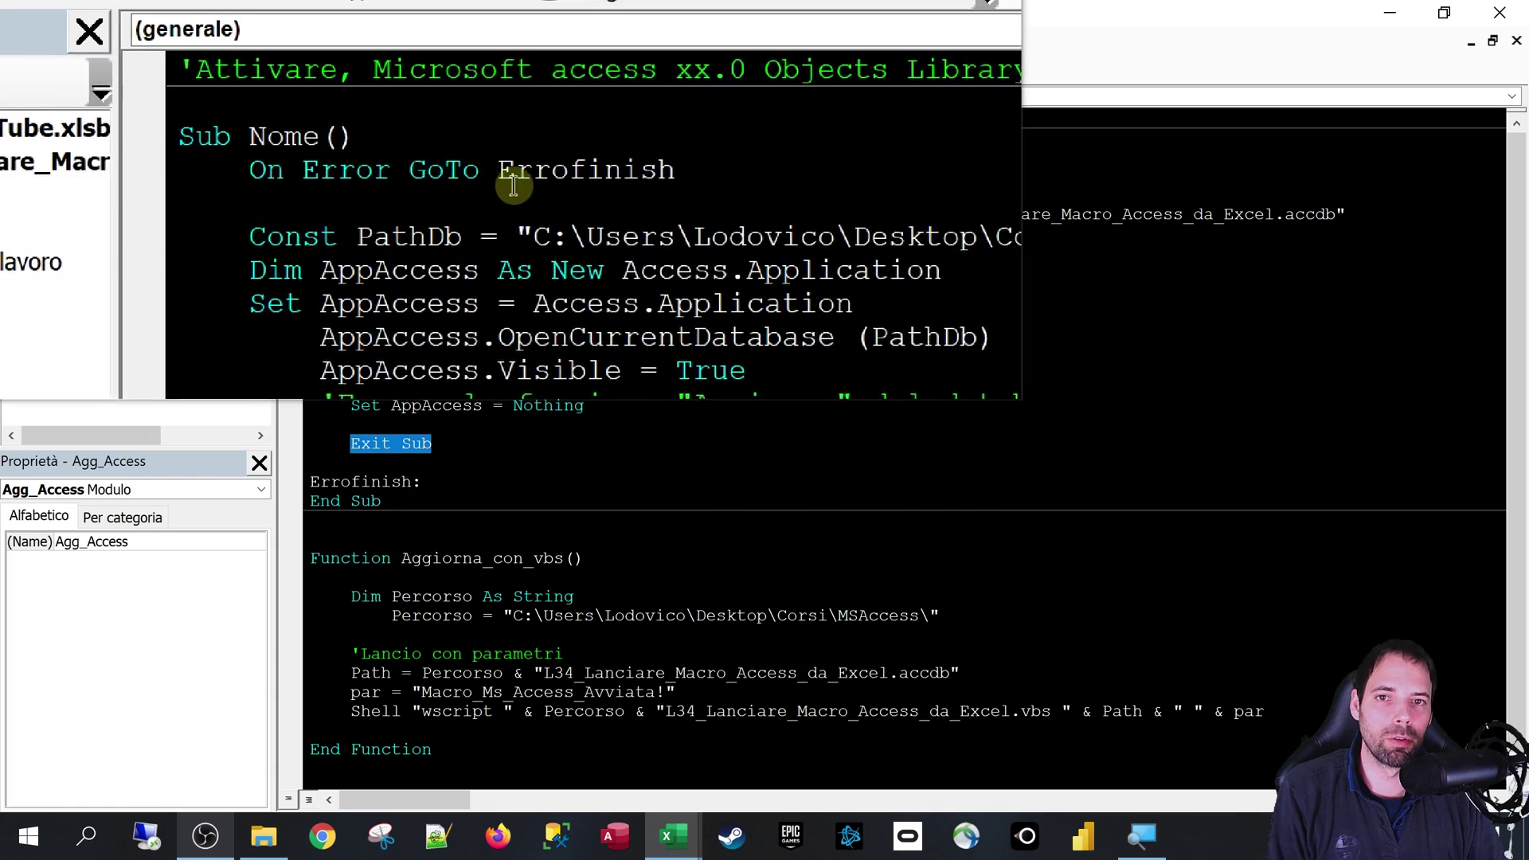
left_click_drag(505, 170, 610, 189)
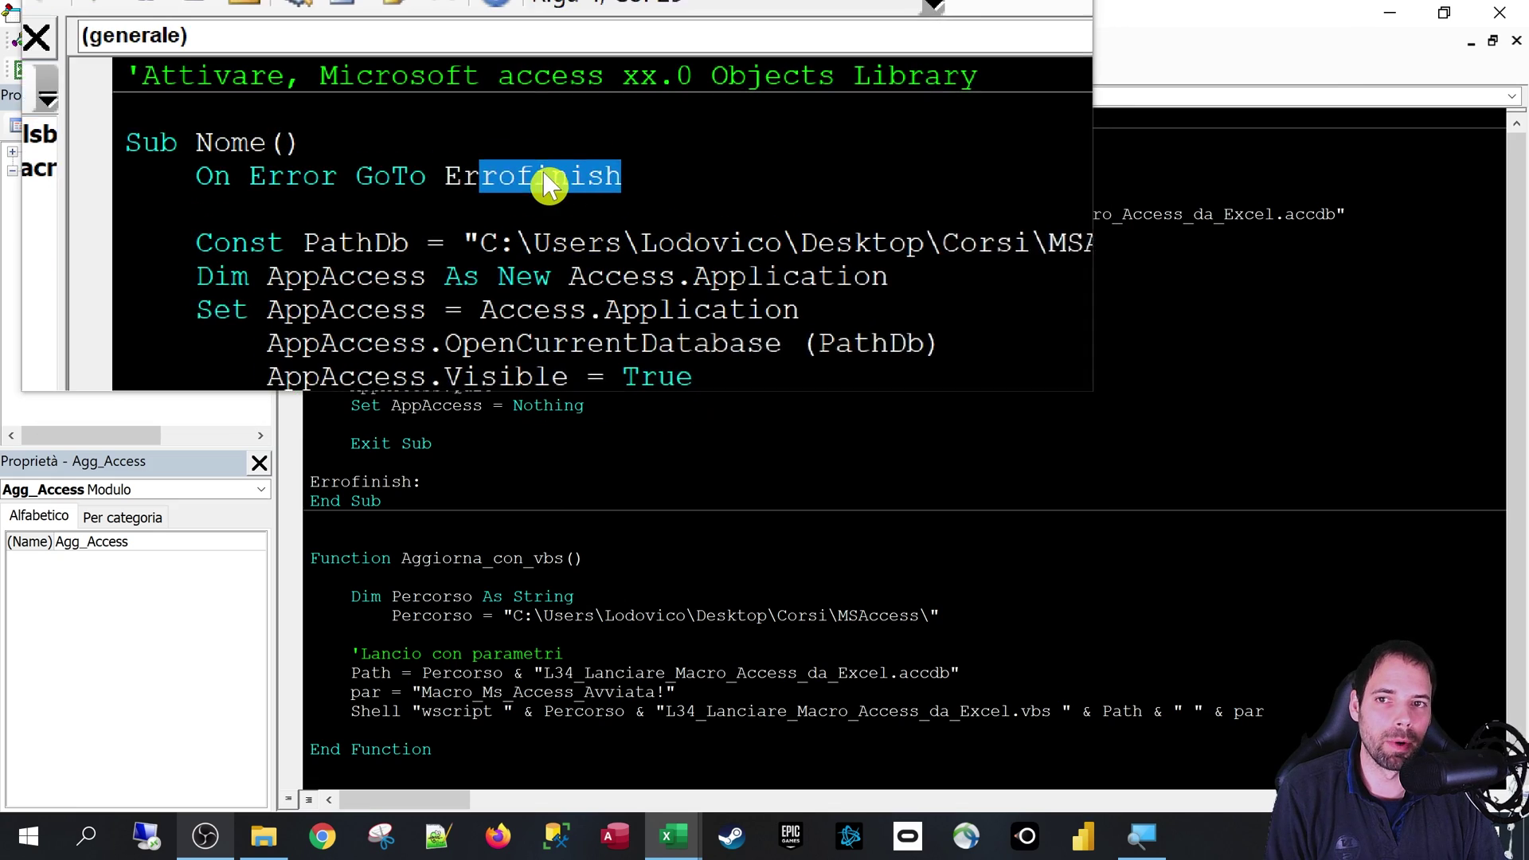
double_click(543, 174)
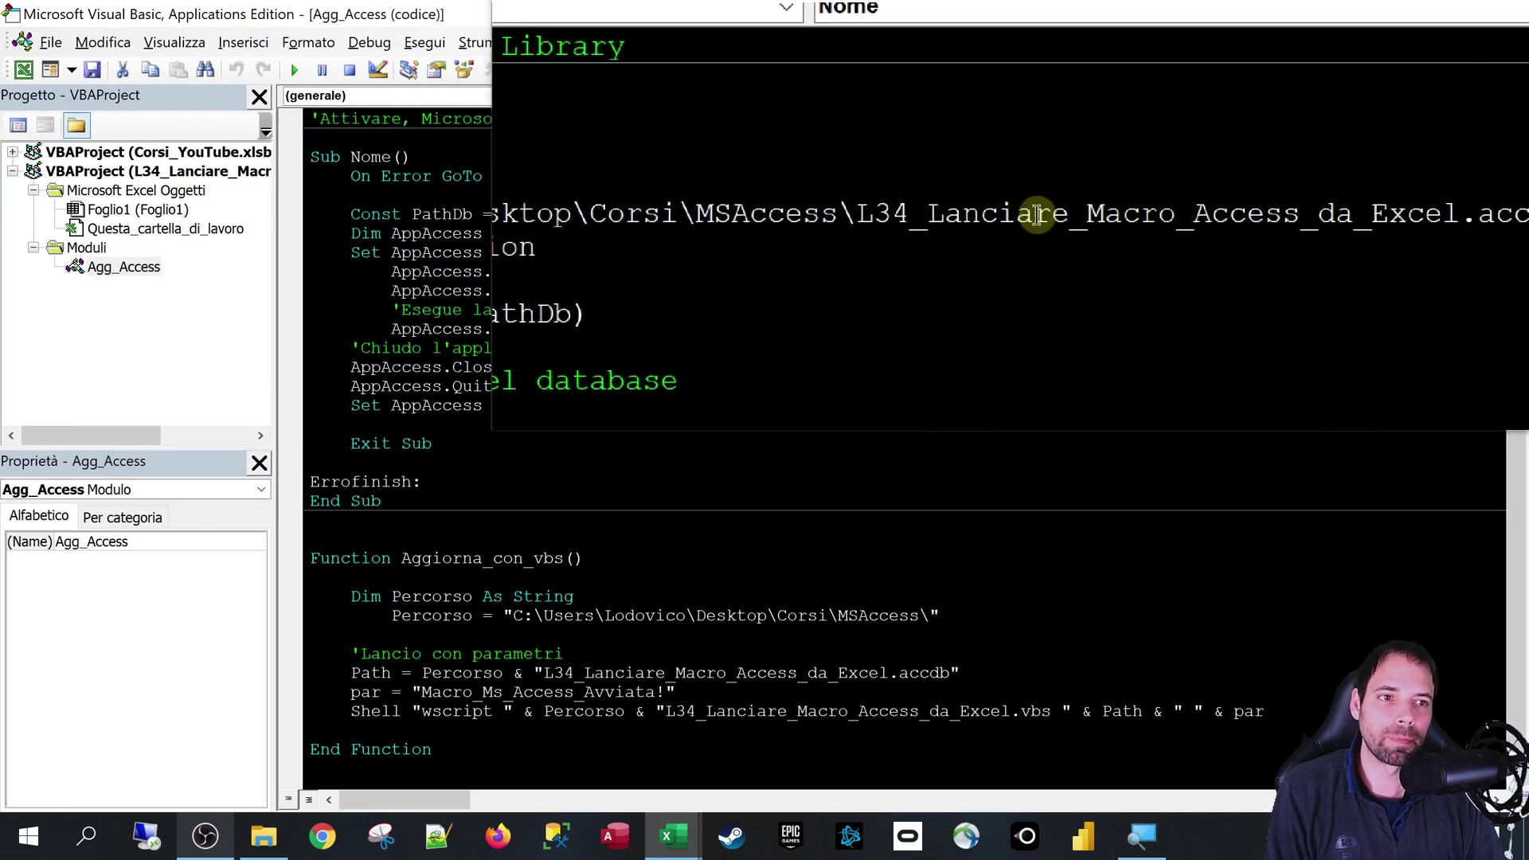
left_click(1142, 215)
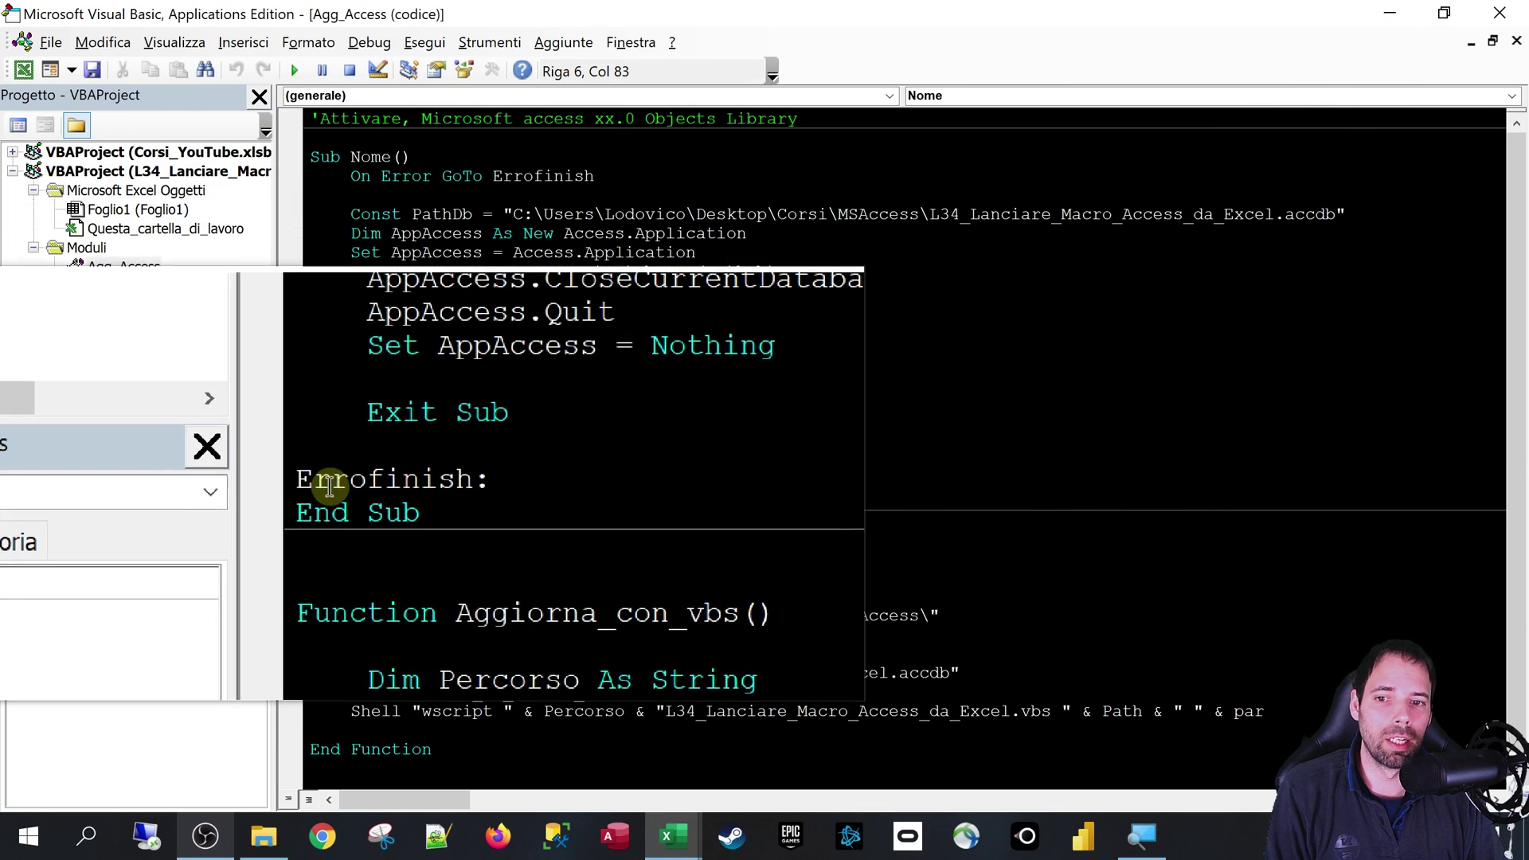
left_click_drag(307, 482, 425, 482)
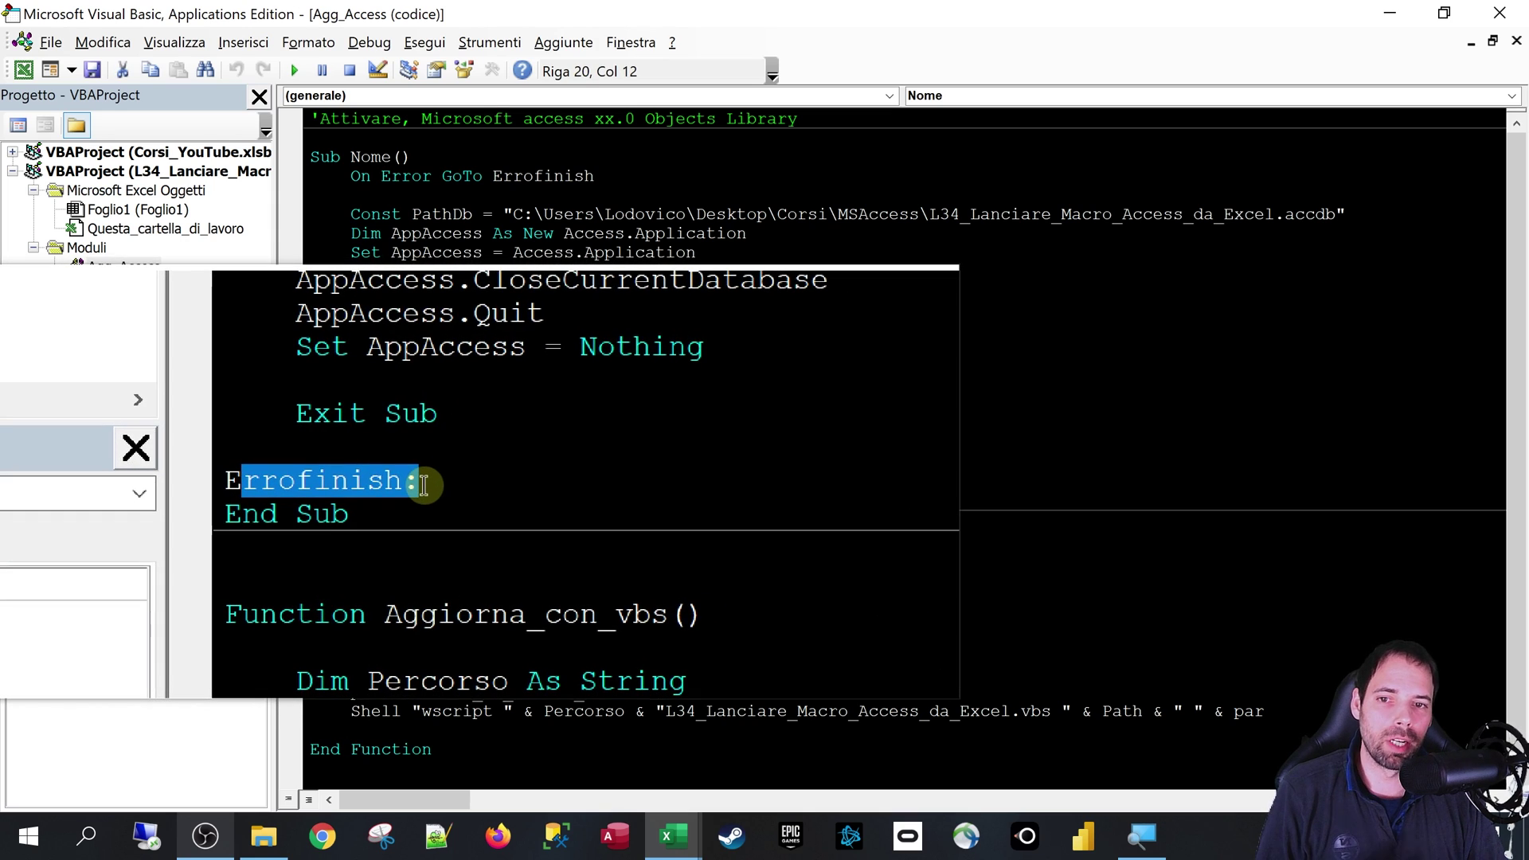
left_click(425, 482)
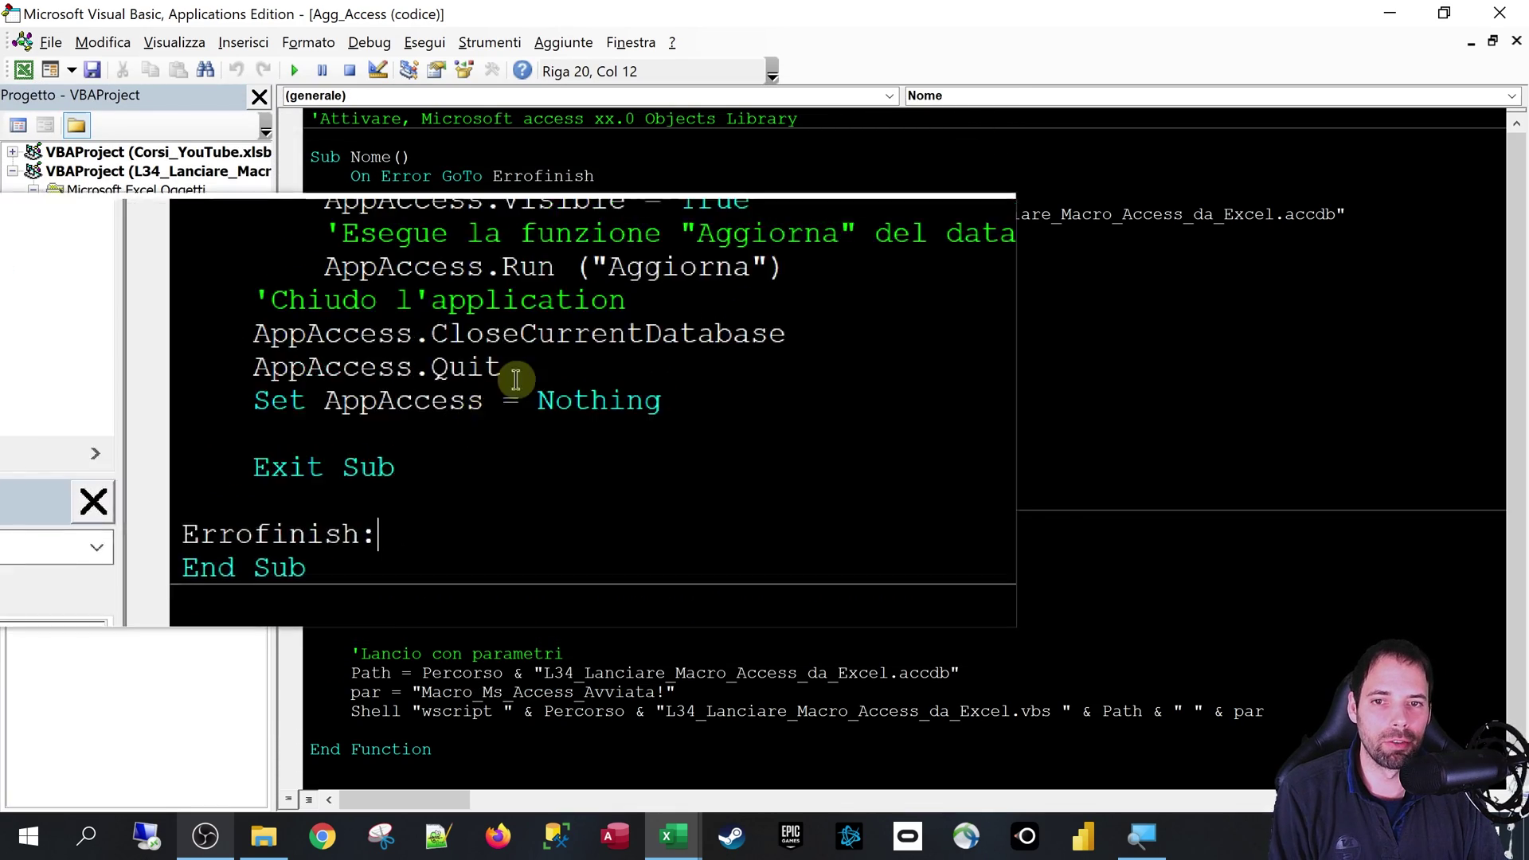
Step through Sub Nome with F8 until the L34 database opens in a visible Access window.
left_click(558, 273)
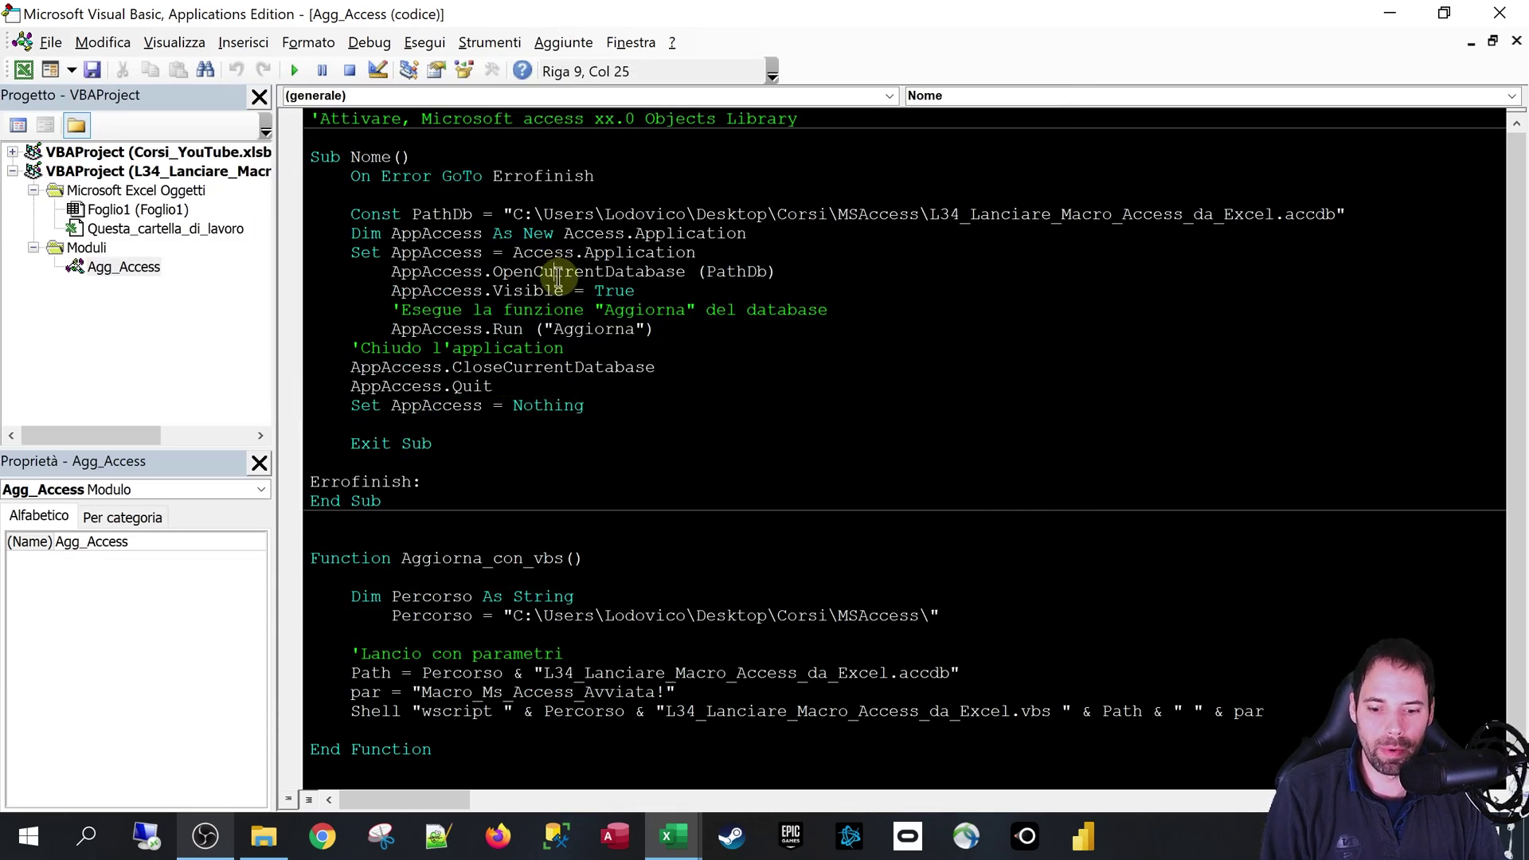
key("F8")
key("F8")
key("F8")
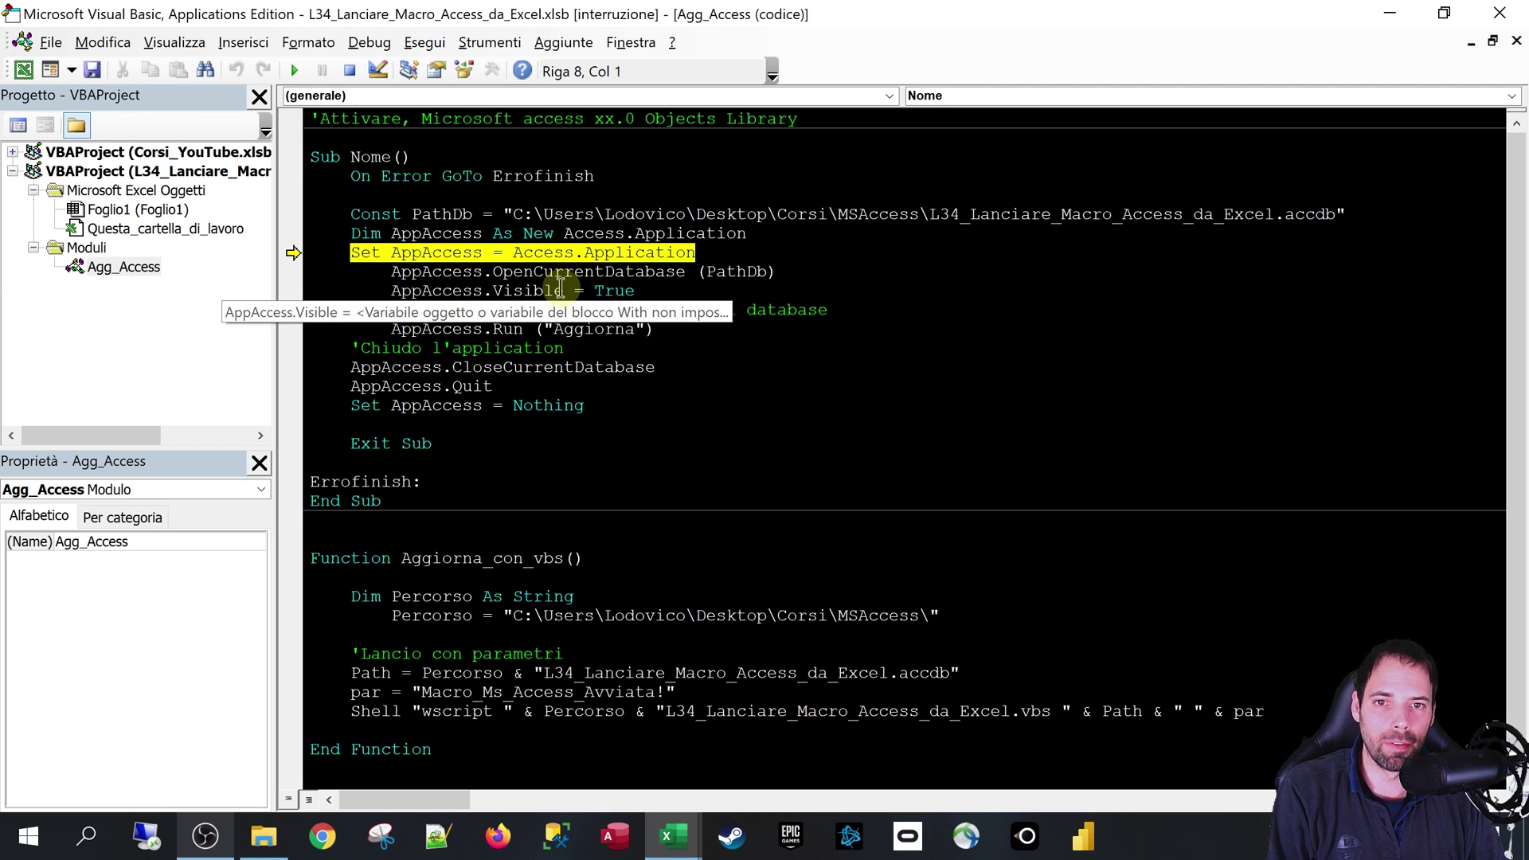
key("F8")
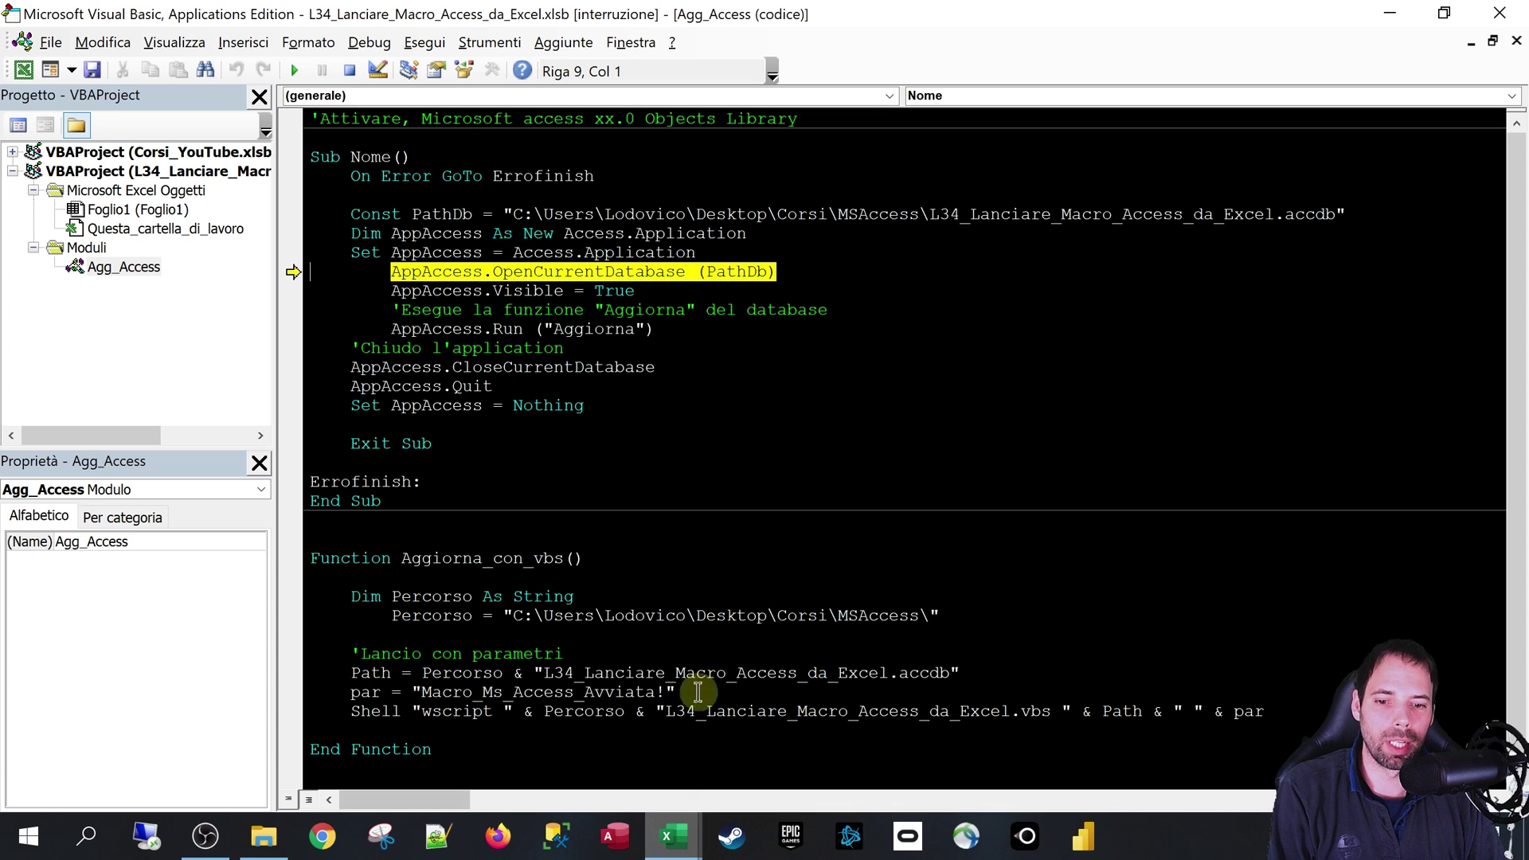
key("F8")
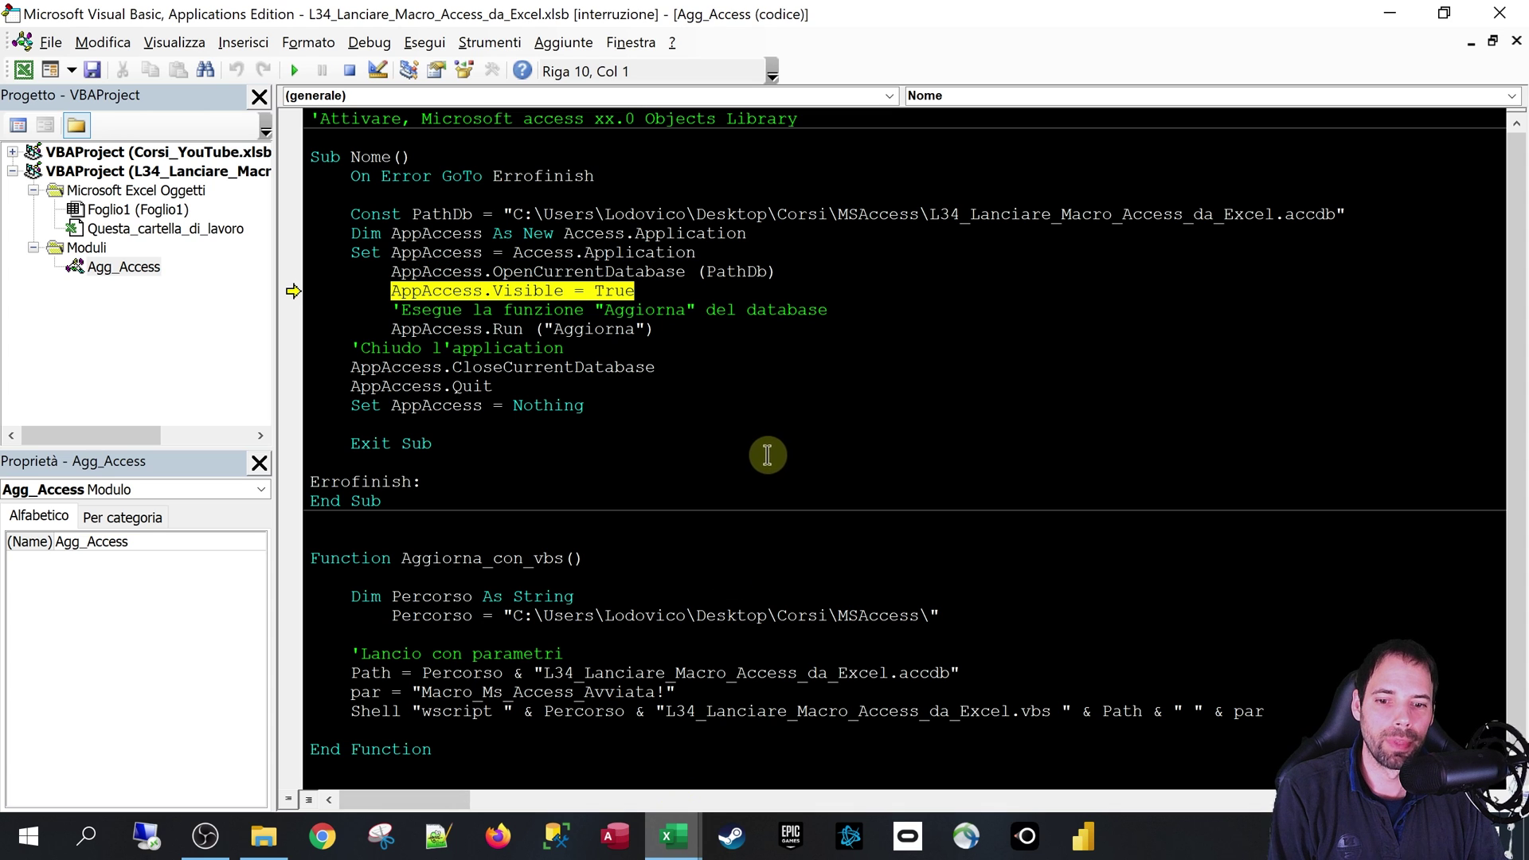
key("F8")
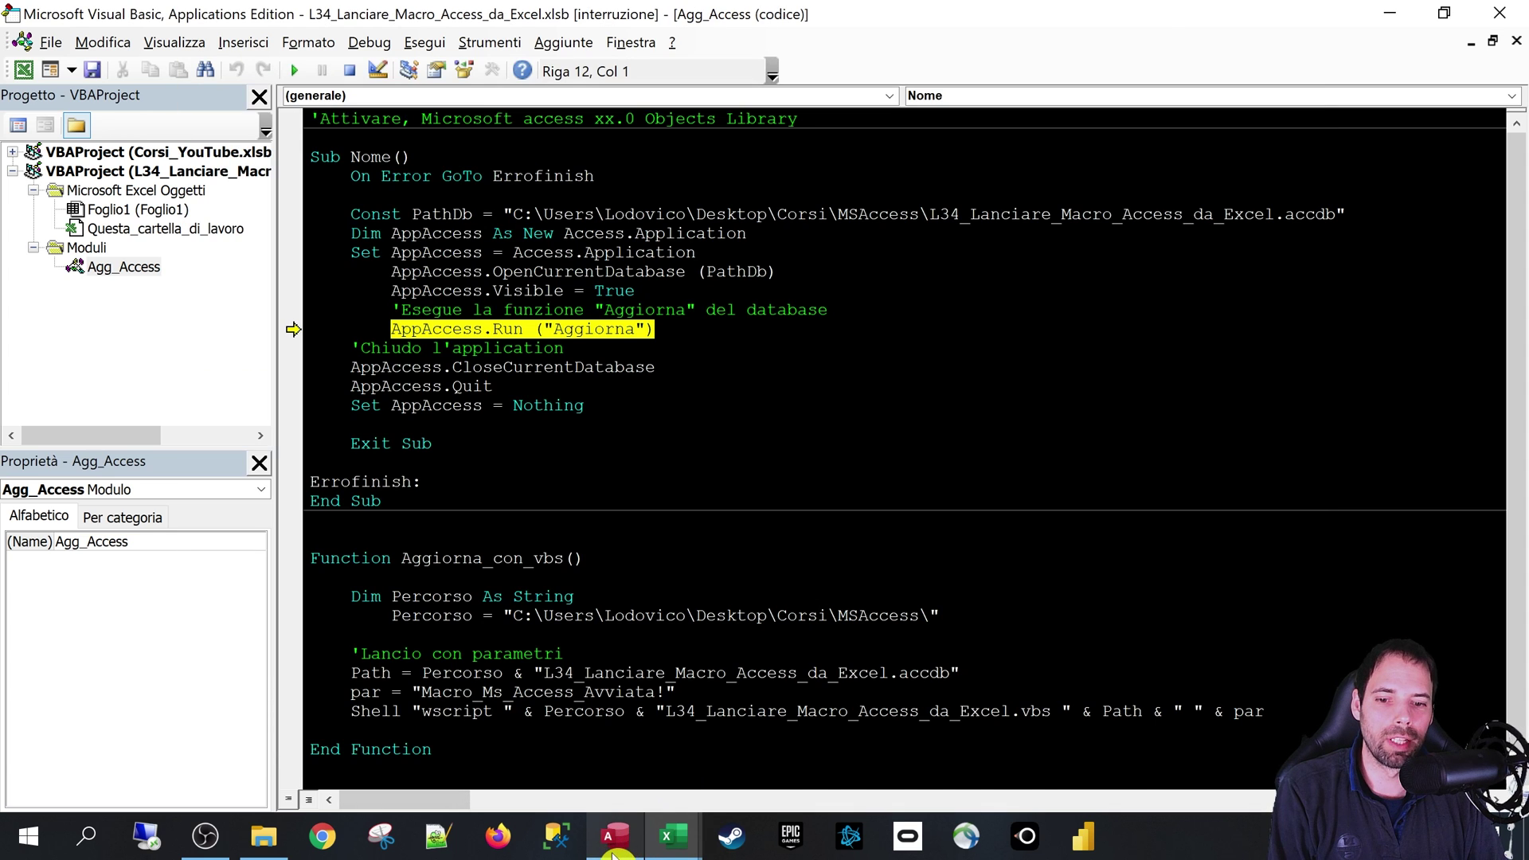
left_click(614, 856)
left_click(613, 855)
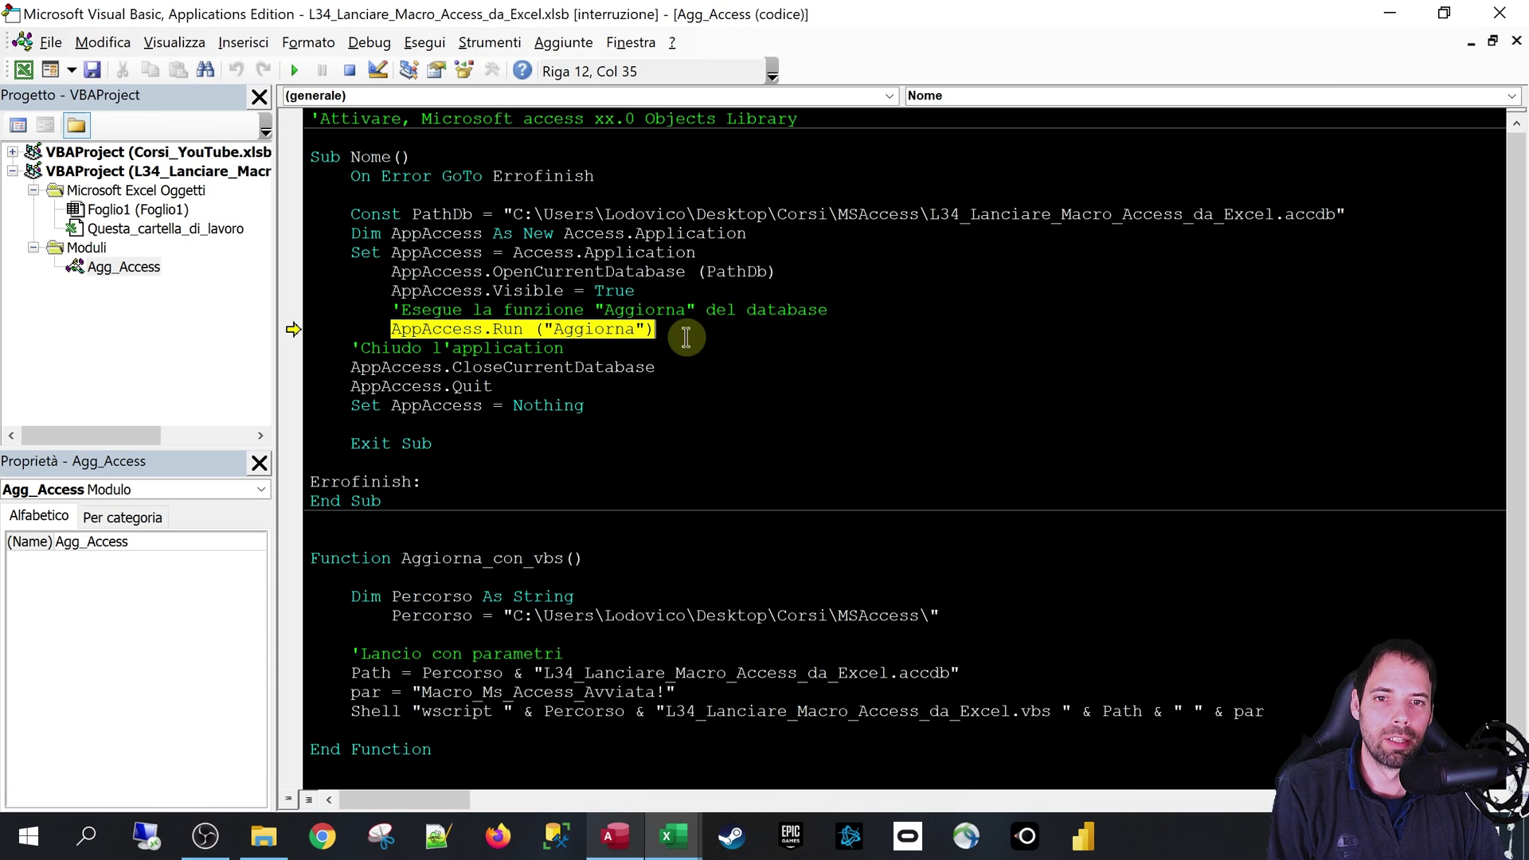
left_click(635, 843)
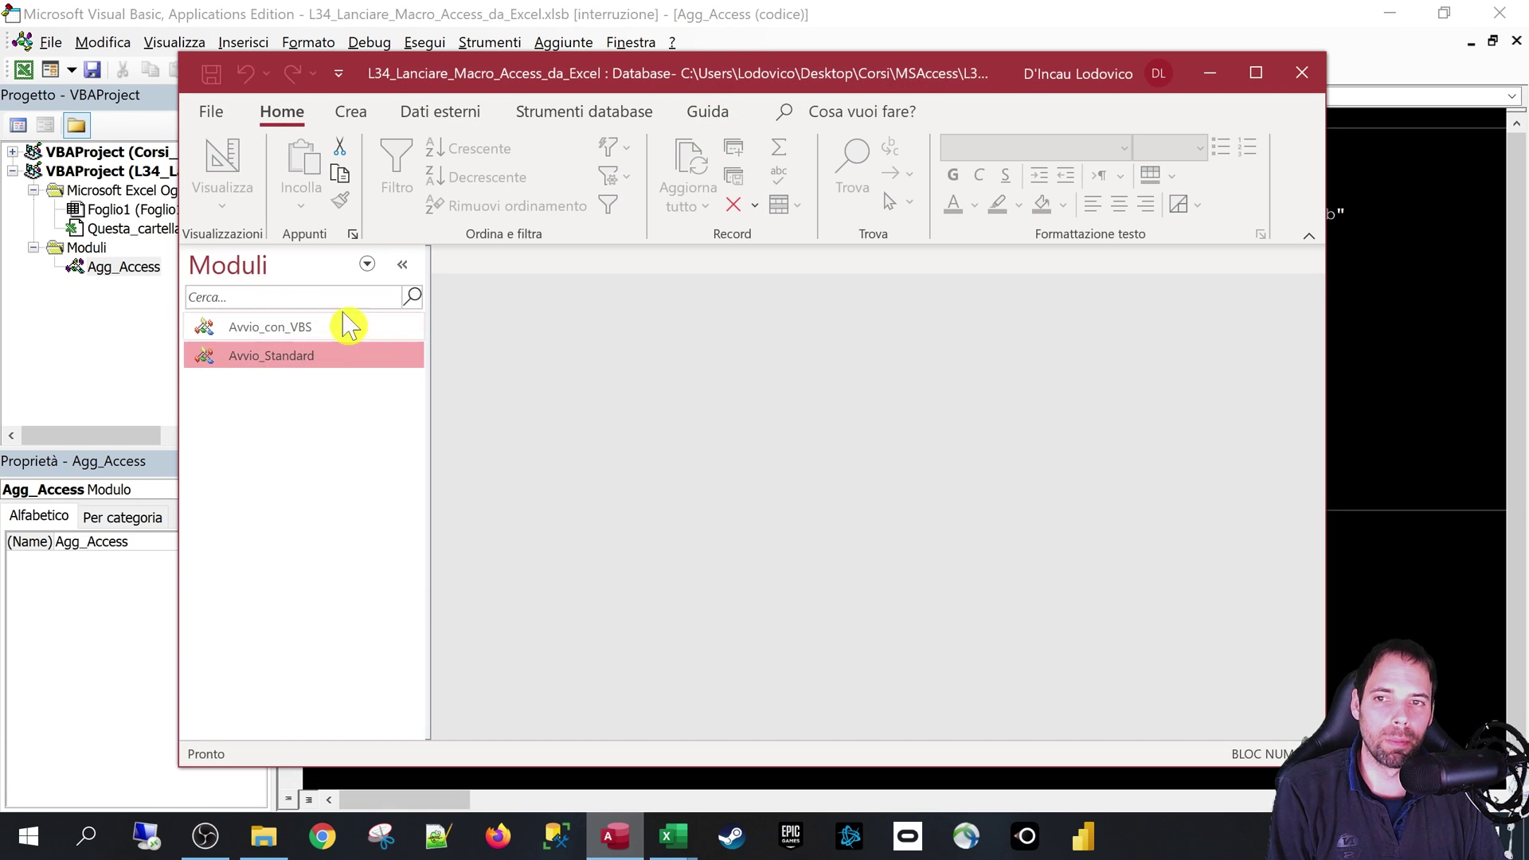
Open the Avvio_Standard module to view the Aggiorna function, then rearrange its code window.
double_click(275, 356)
double_click(778, 255)
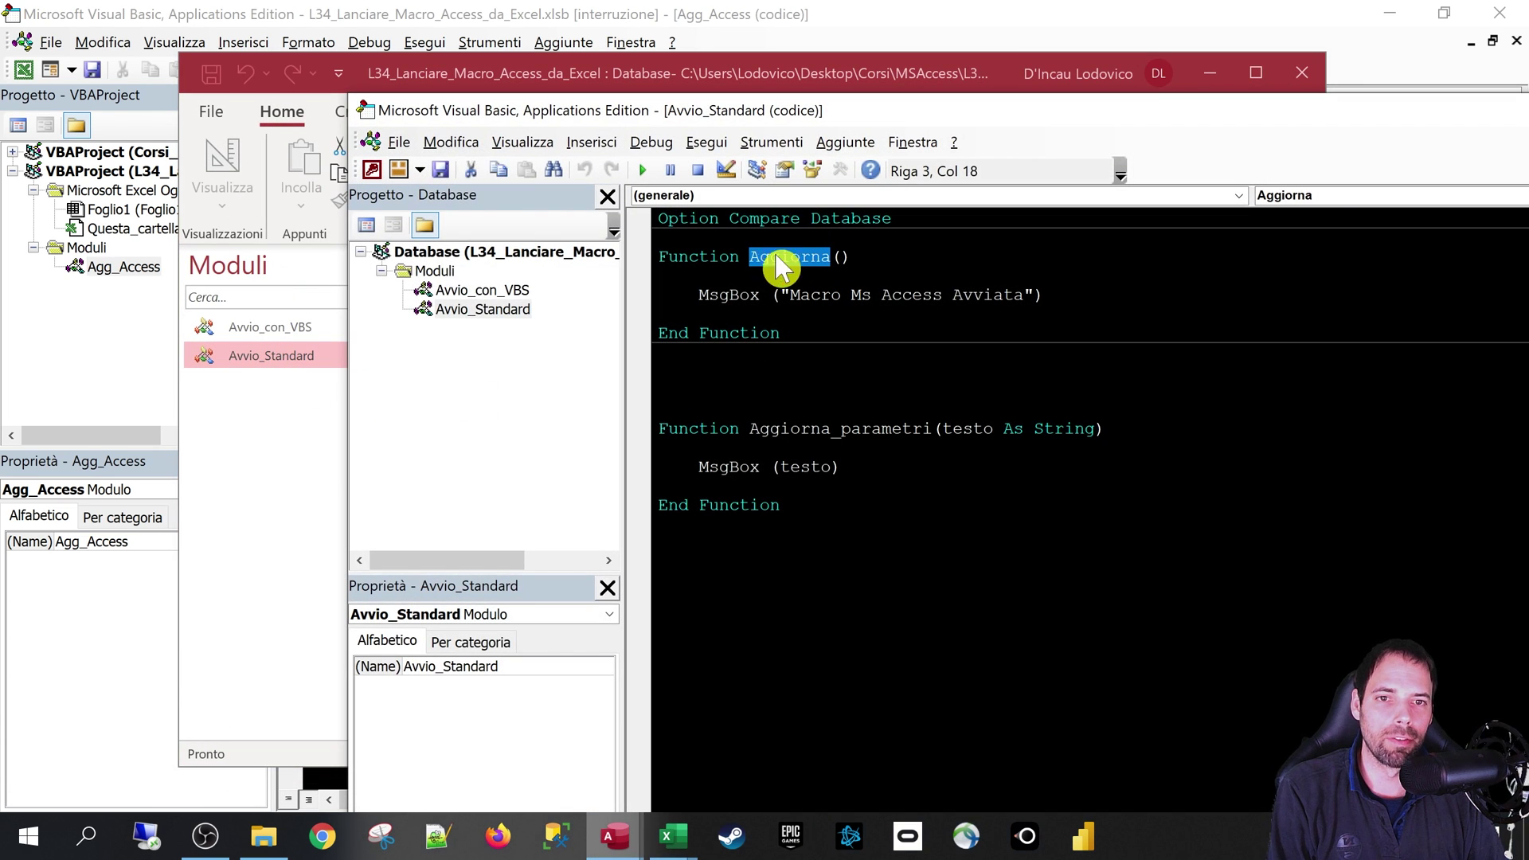
left_click(799, 313)
left_click_drag(1277, 124, 1071, 99)
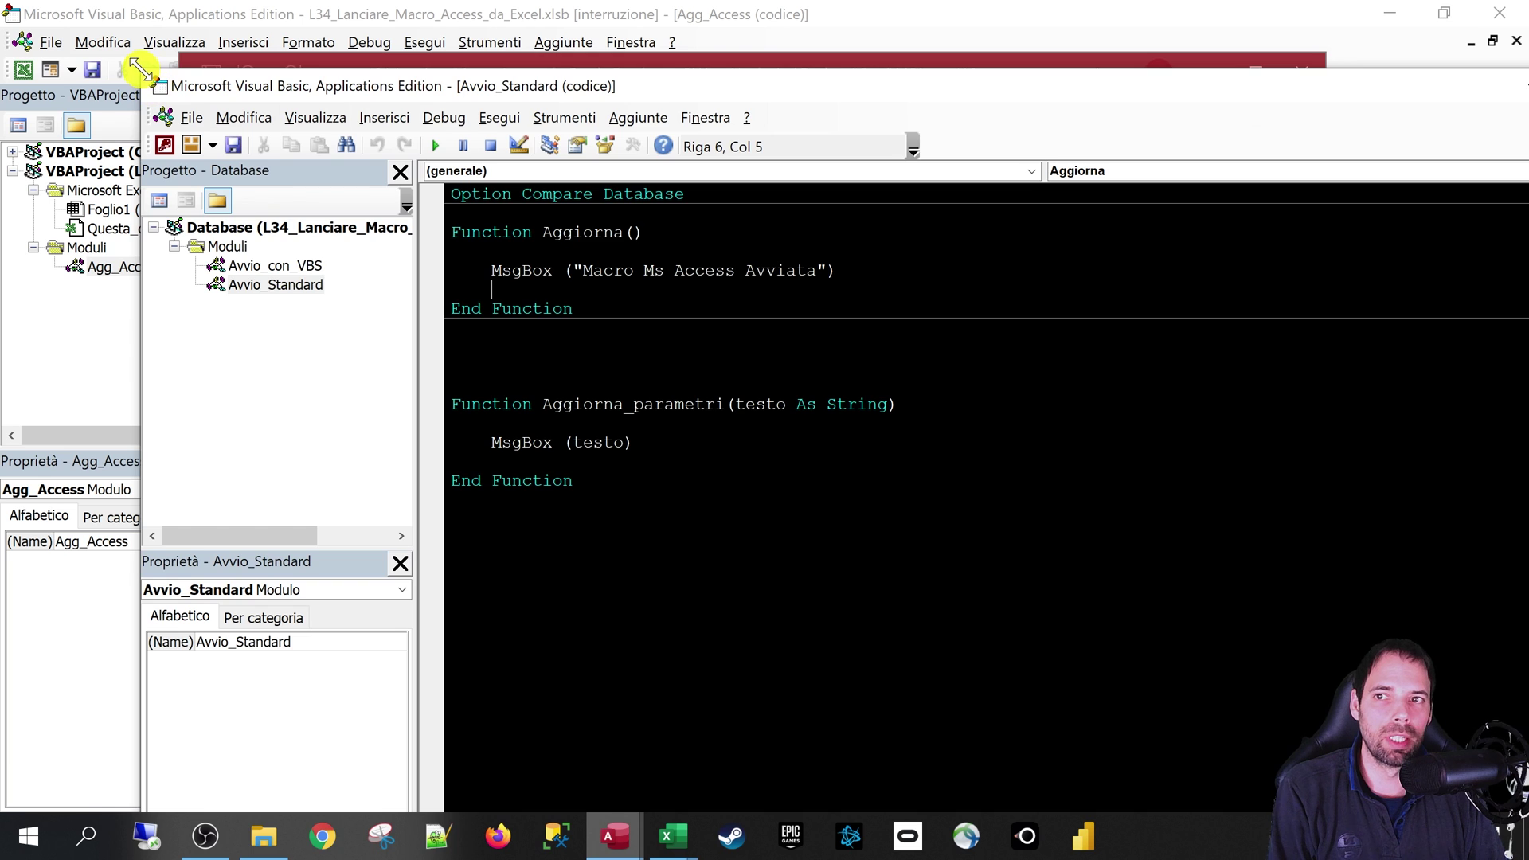
left_click_drag(140, 70, 621, 191)
left_click_drag(905, 239, 477, 173)
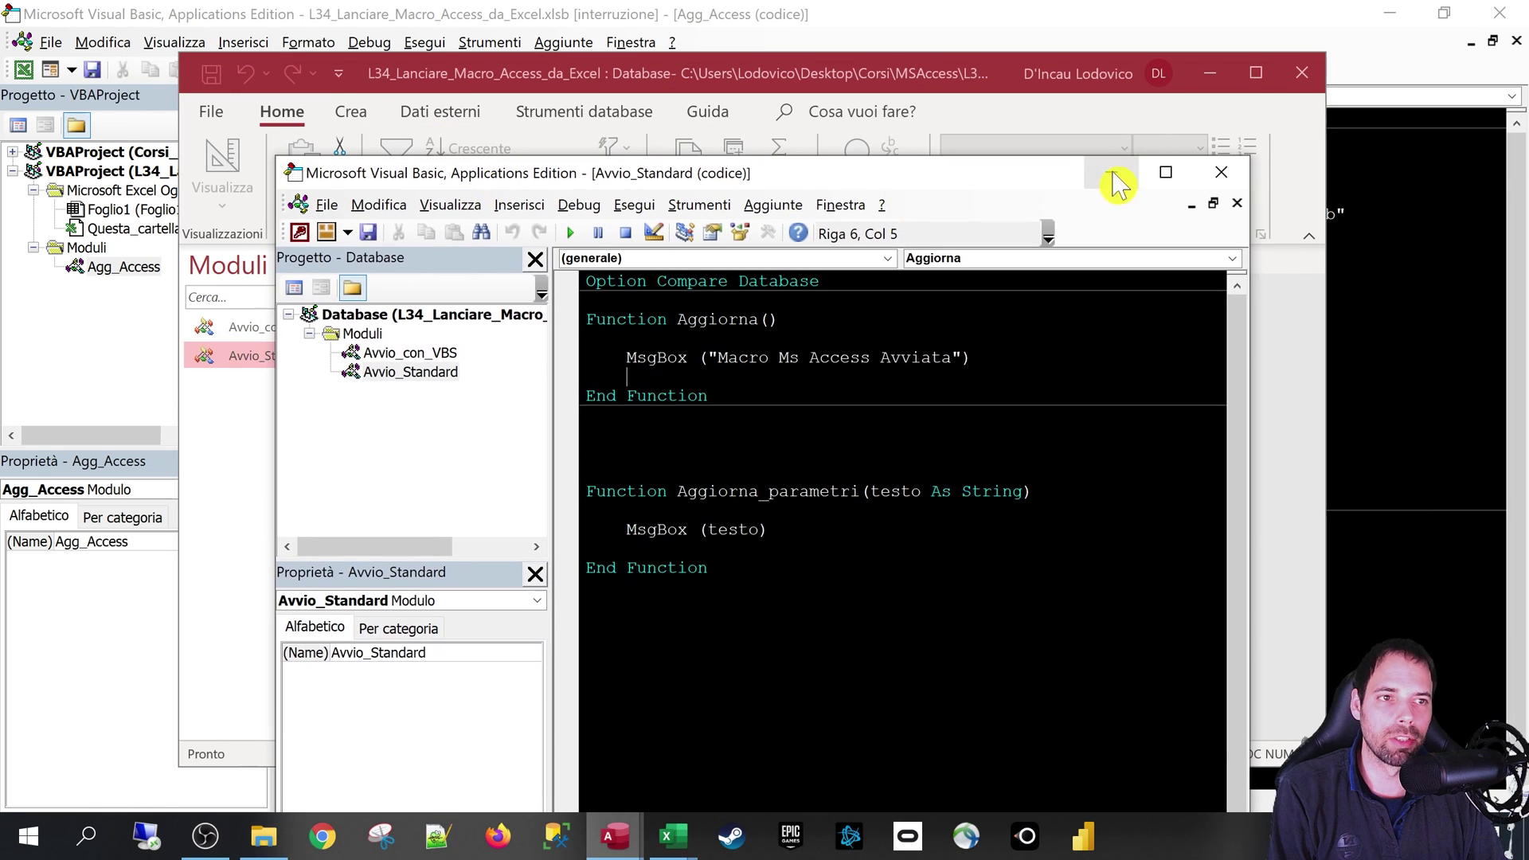
left_click(1116, 184)
Step on so Aggiorna shows 'Macro Ms Access Avviata', dismiss it, and return to Excel.
left_click(1085, 40)
key("Down")
key("Down")
key("F8")
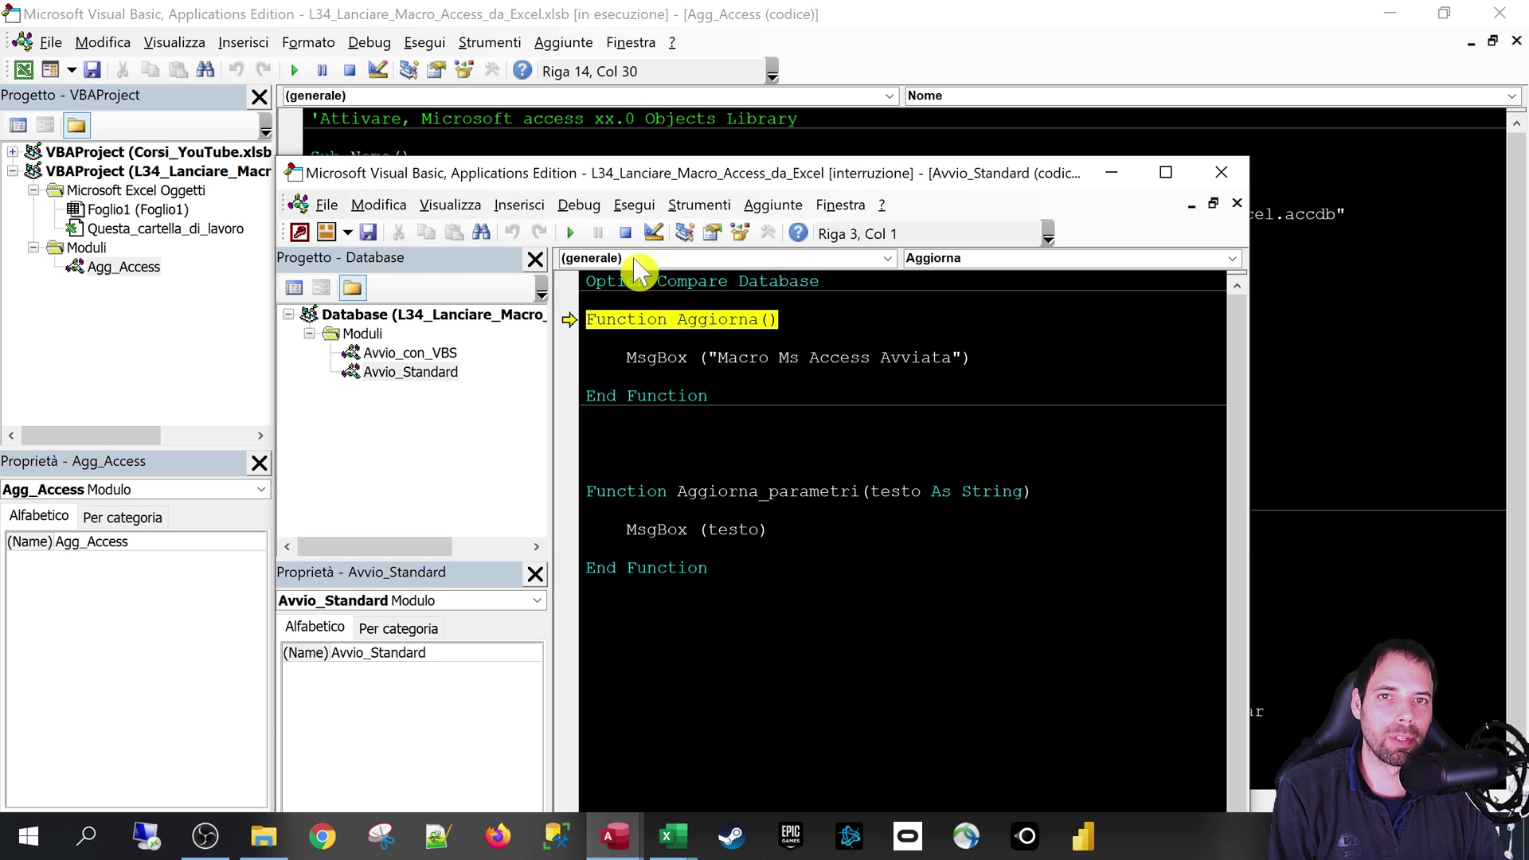
left_click(525, 5)
left_click(1112, 173)
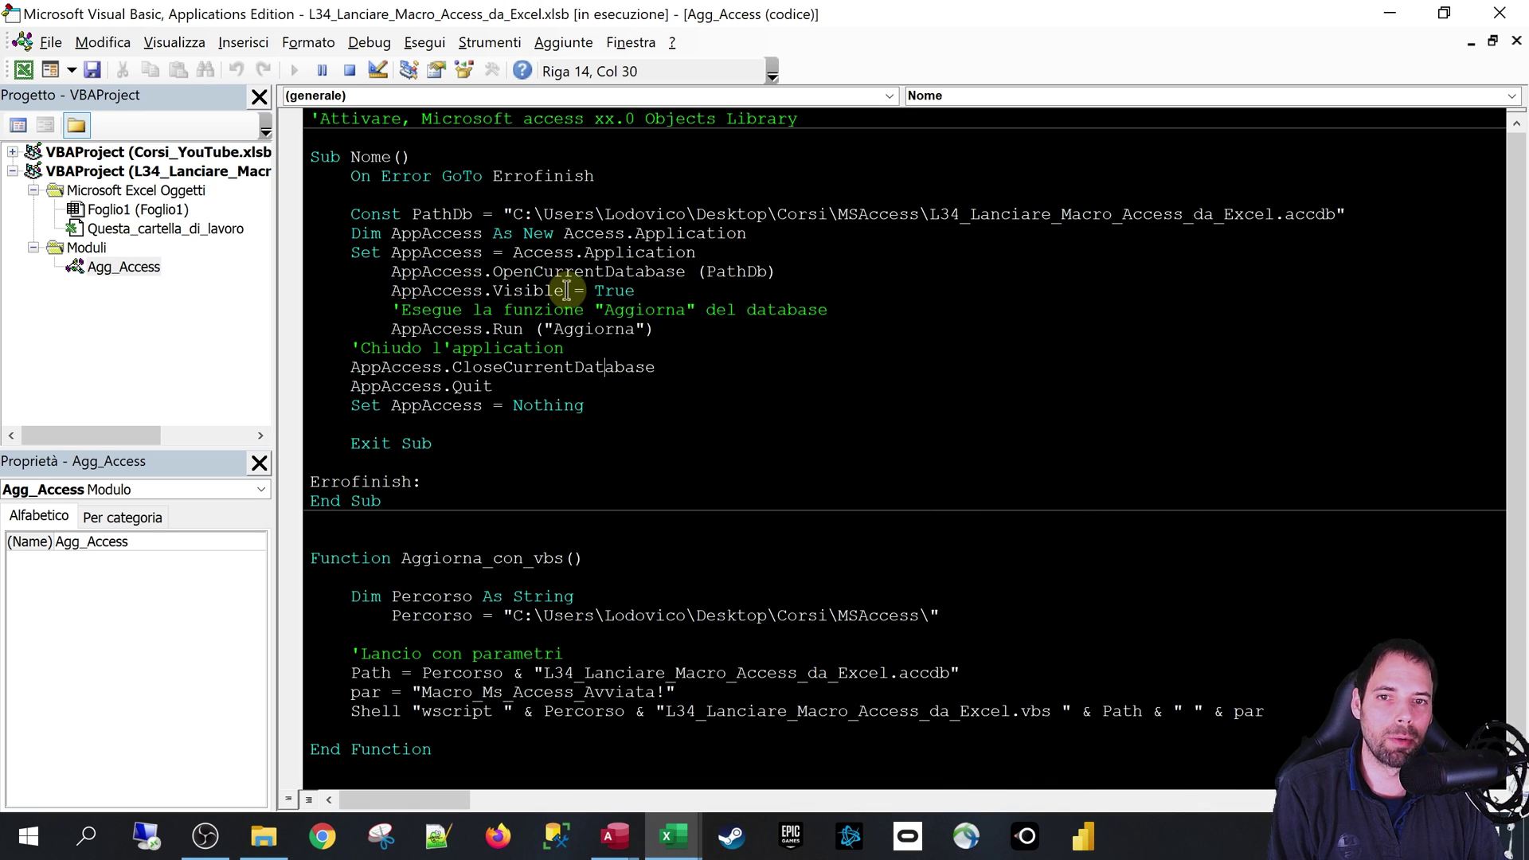
mouse_move(614, 835)
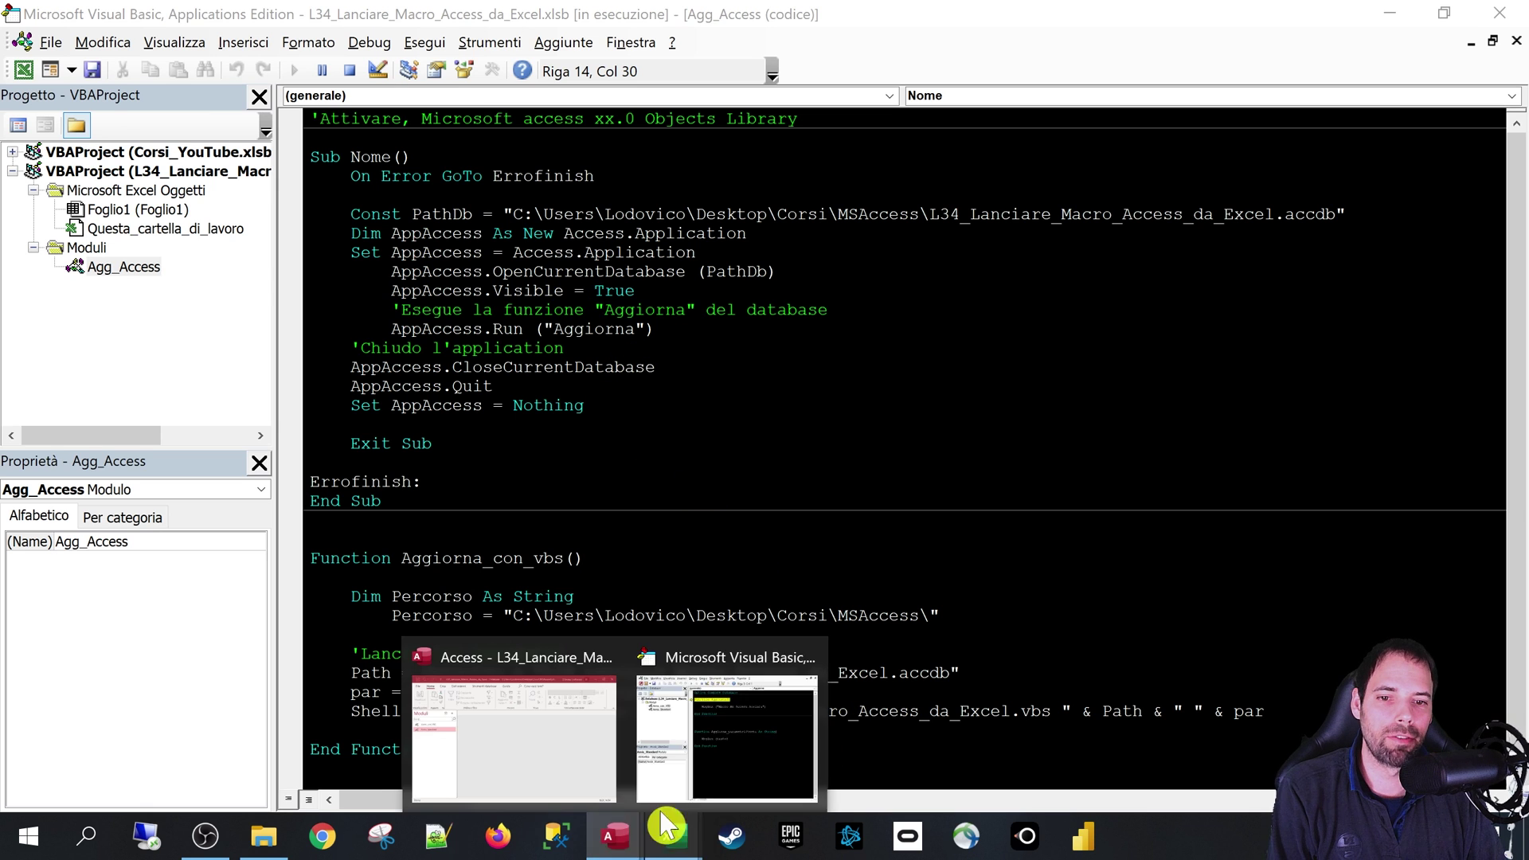
left_click(715, 756)
key("F8")
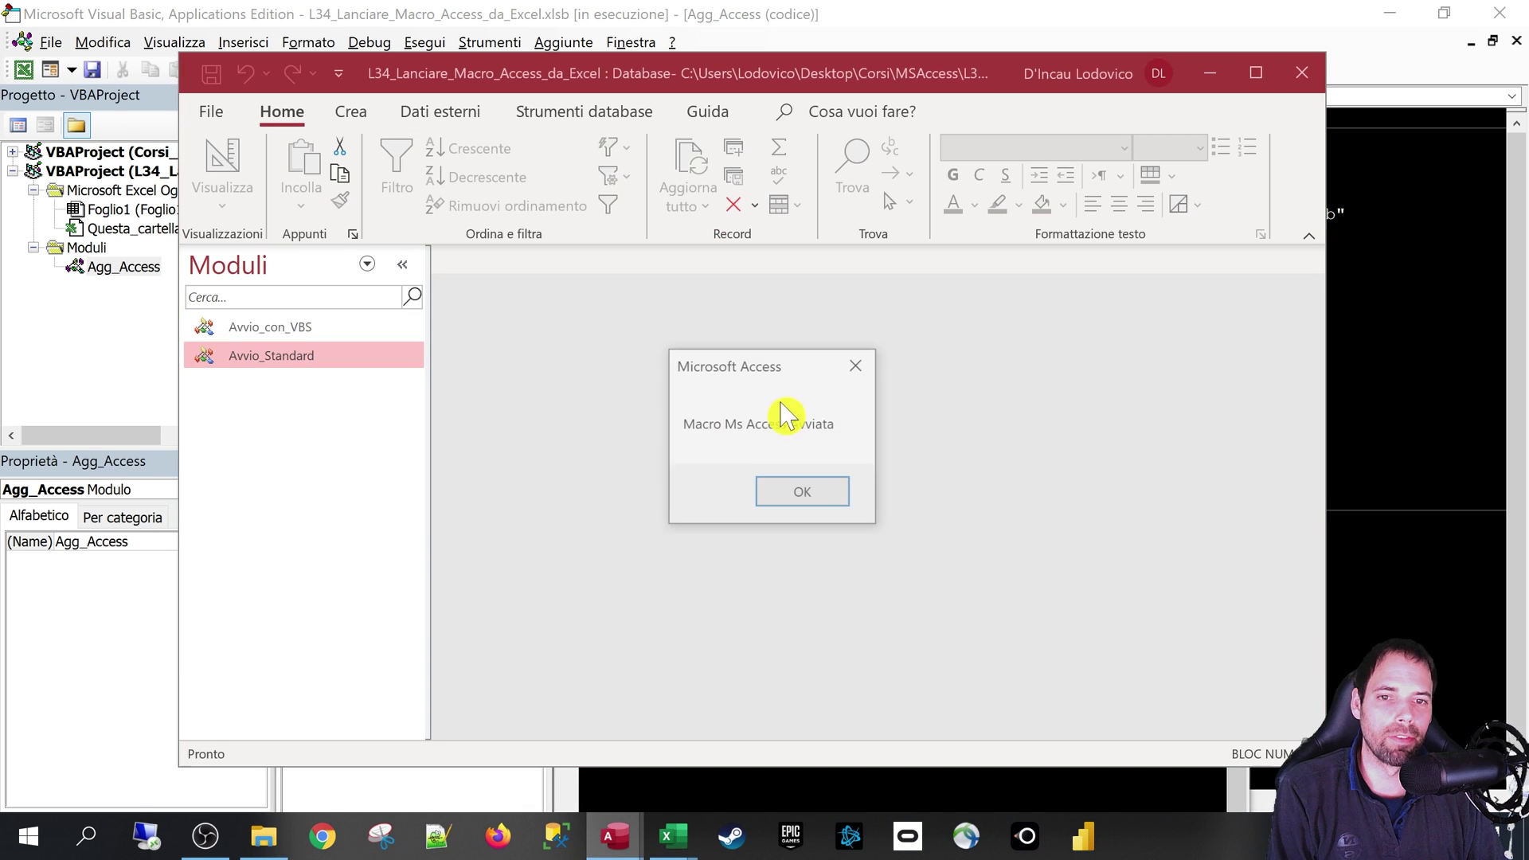
left_click(788, 495)
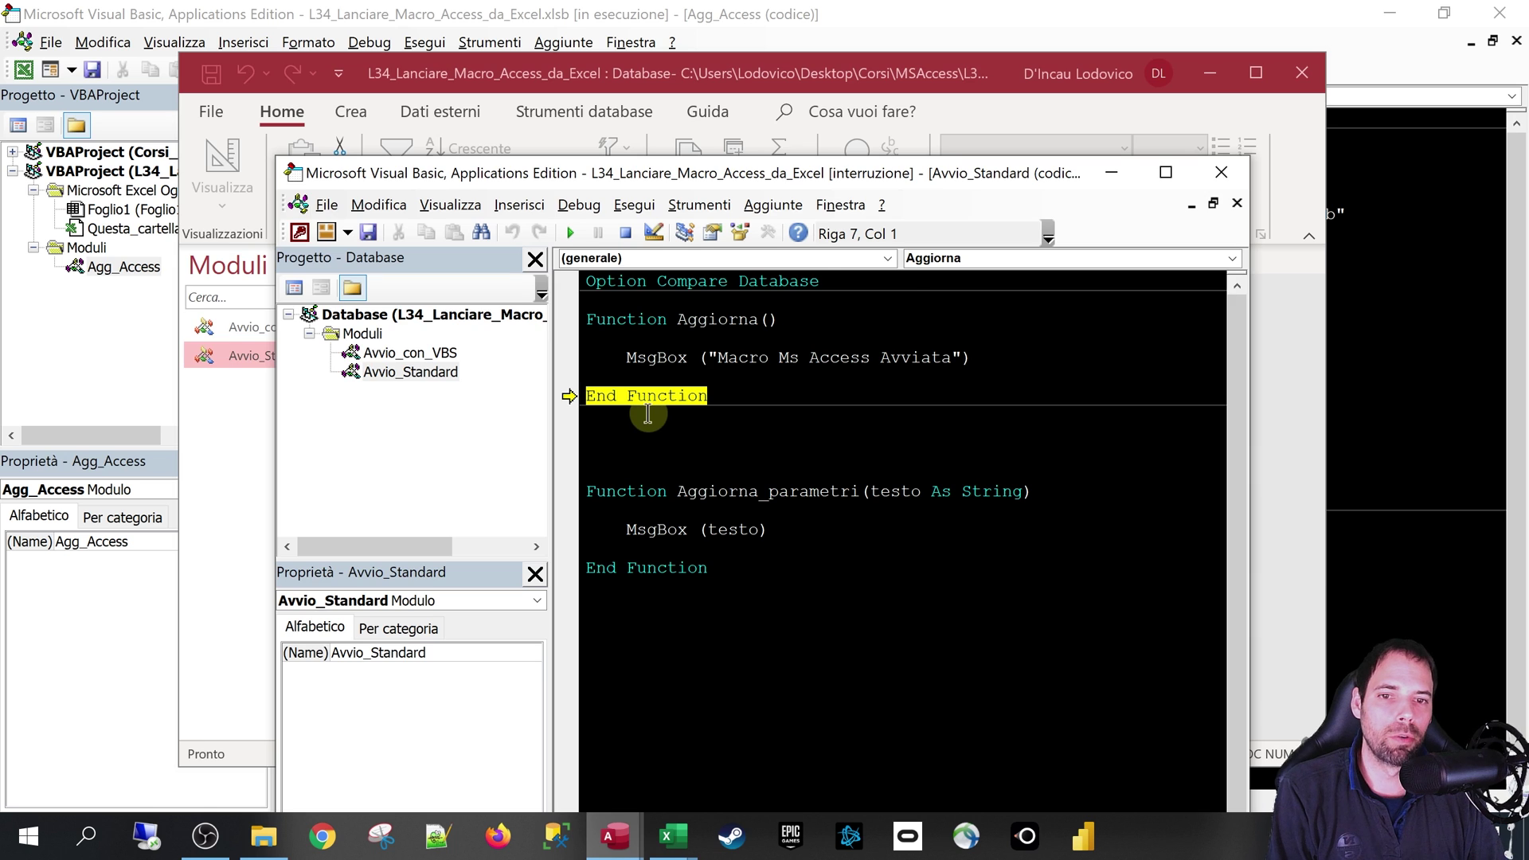
key("F8")
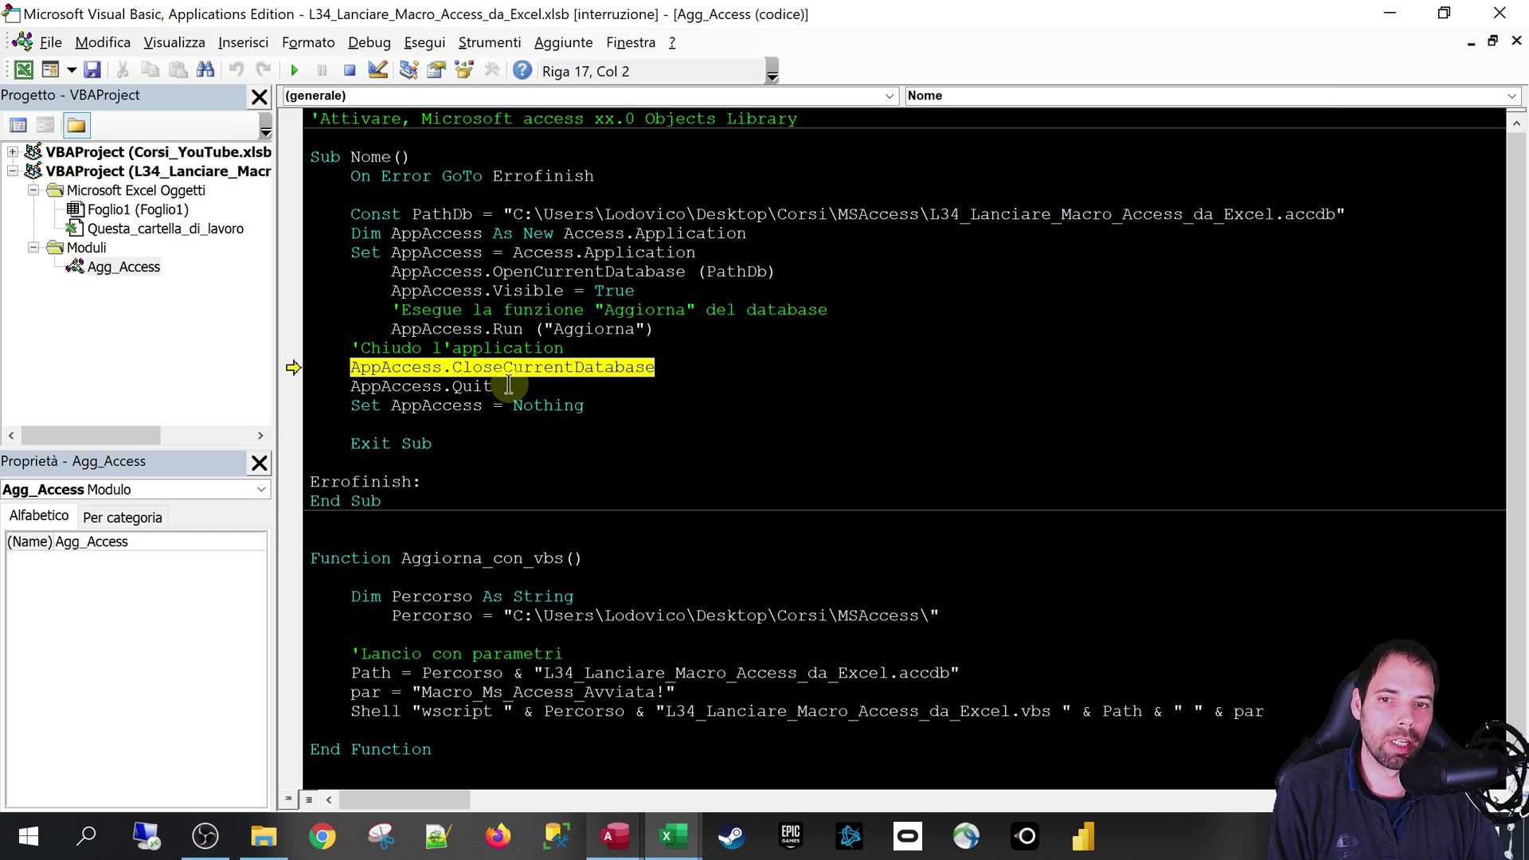
mouse_move(614, 836)
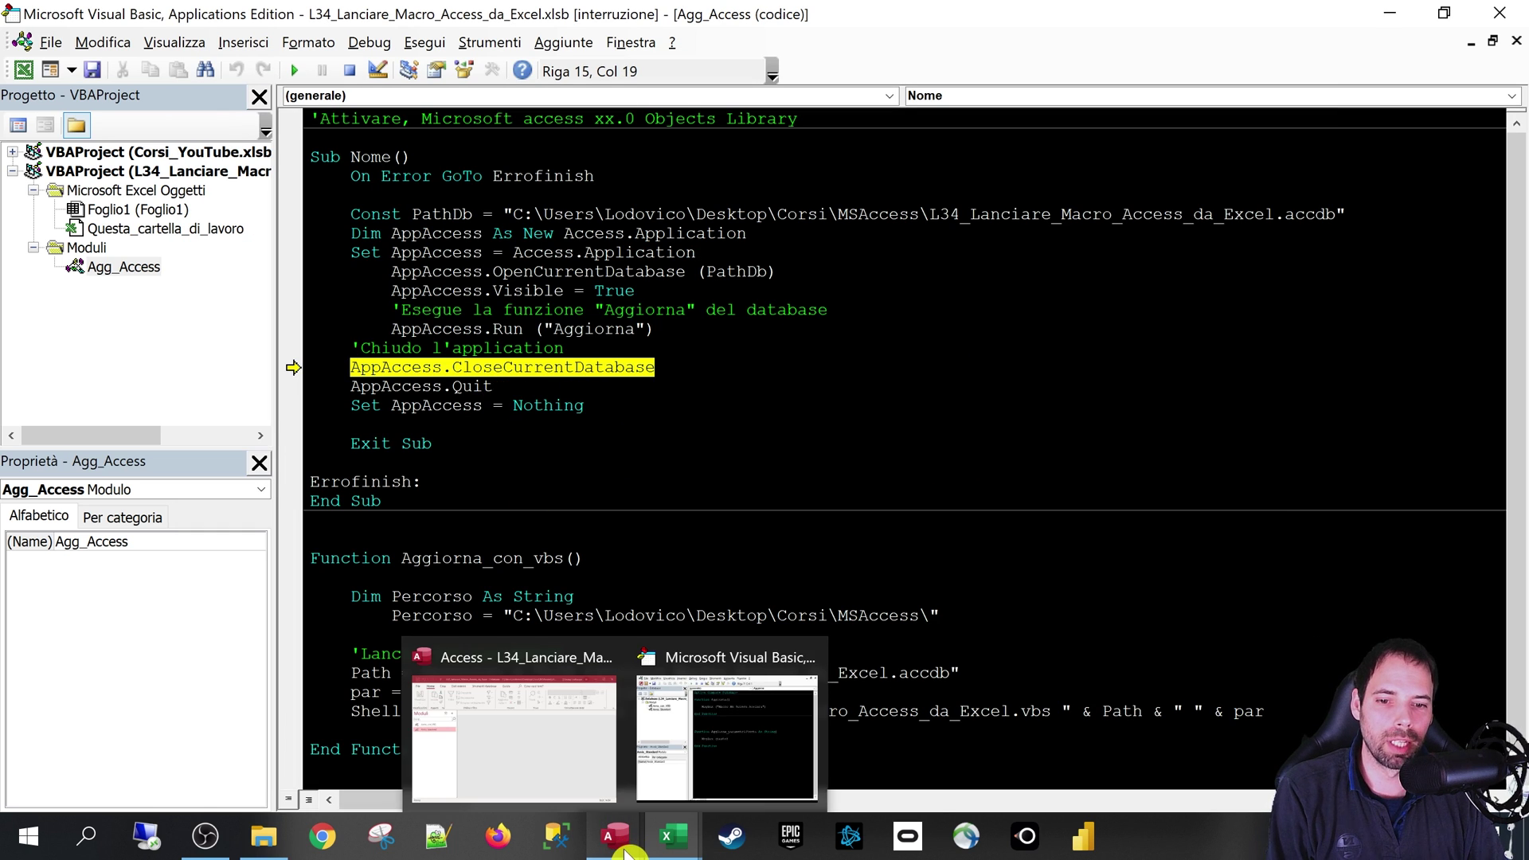
Step through CloseCurrentDatabase, Quit and Set AppAccess = Nothing, then finish Sub Nome with F5.
key("F8")
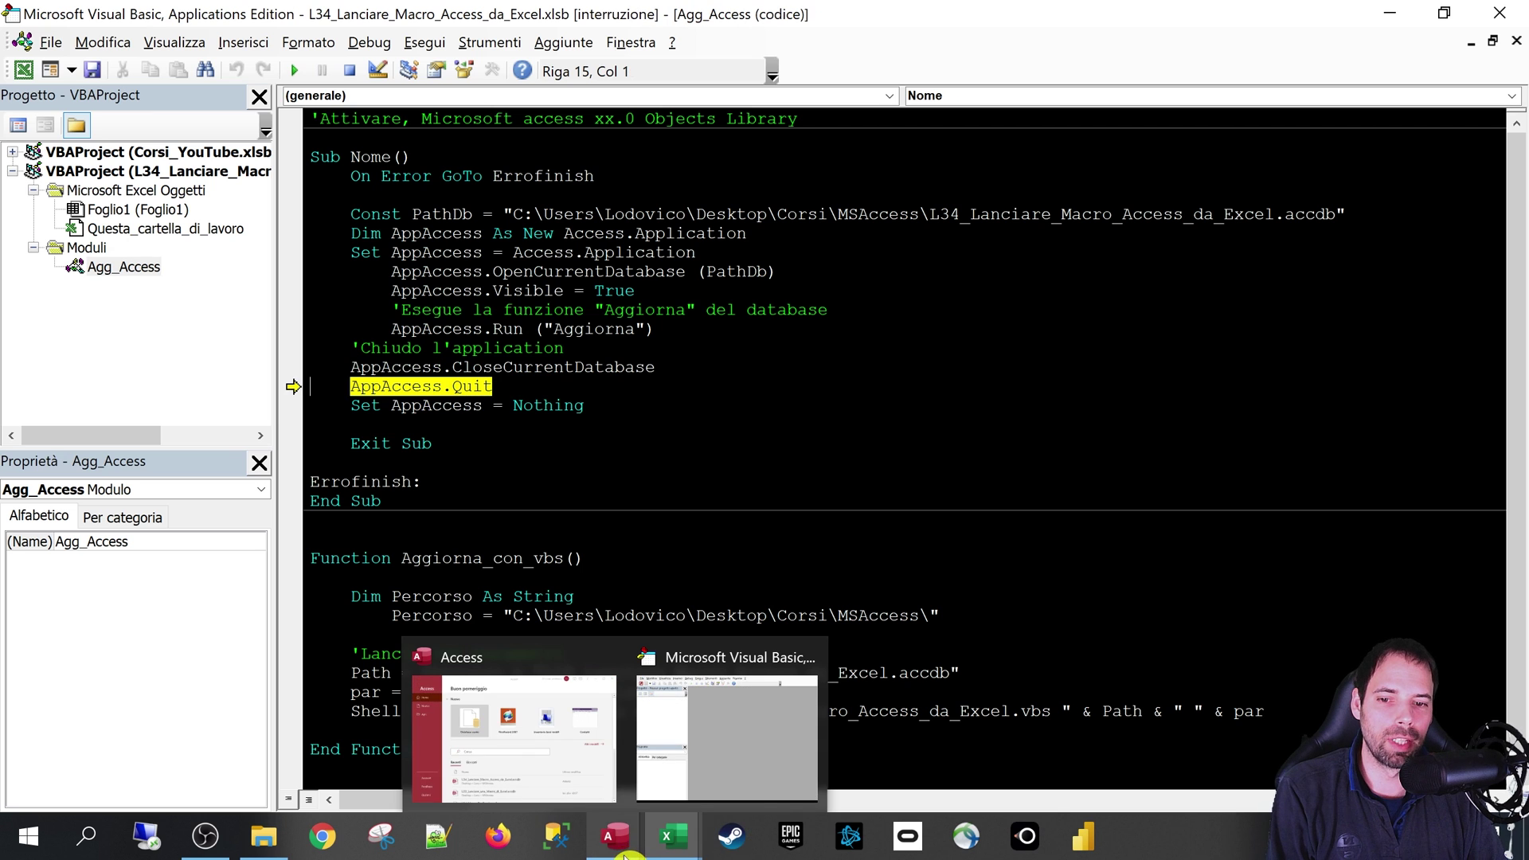
left_click(614, 777)
left_click(678, 12)
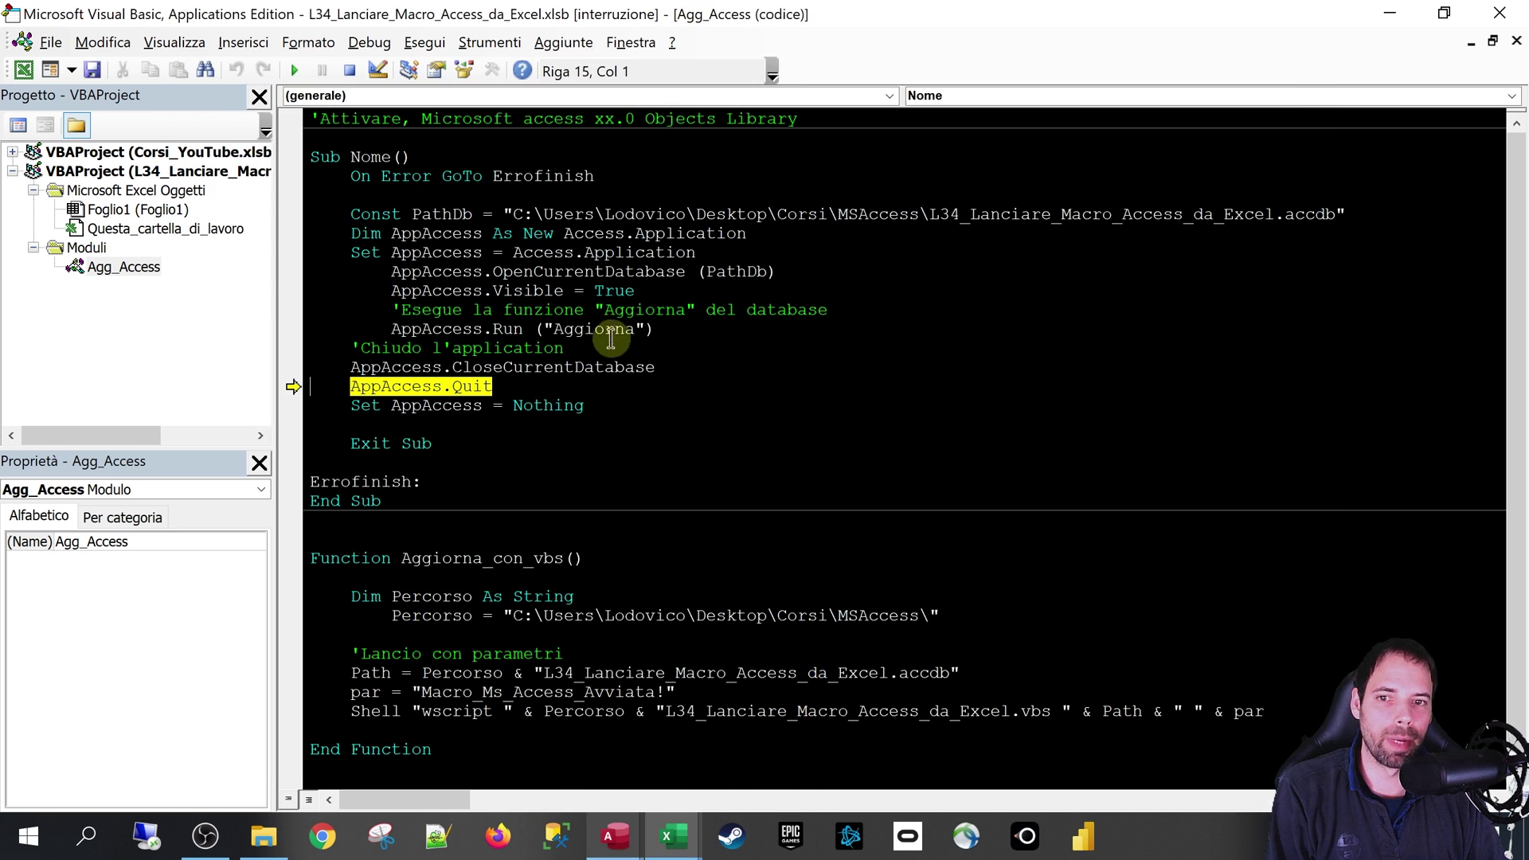
key("F8")
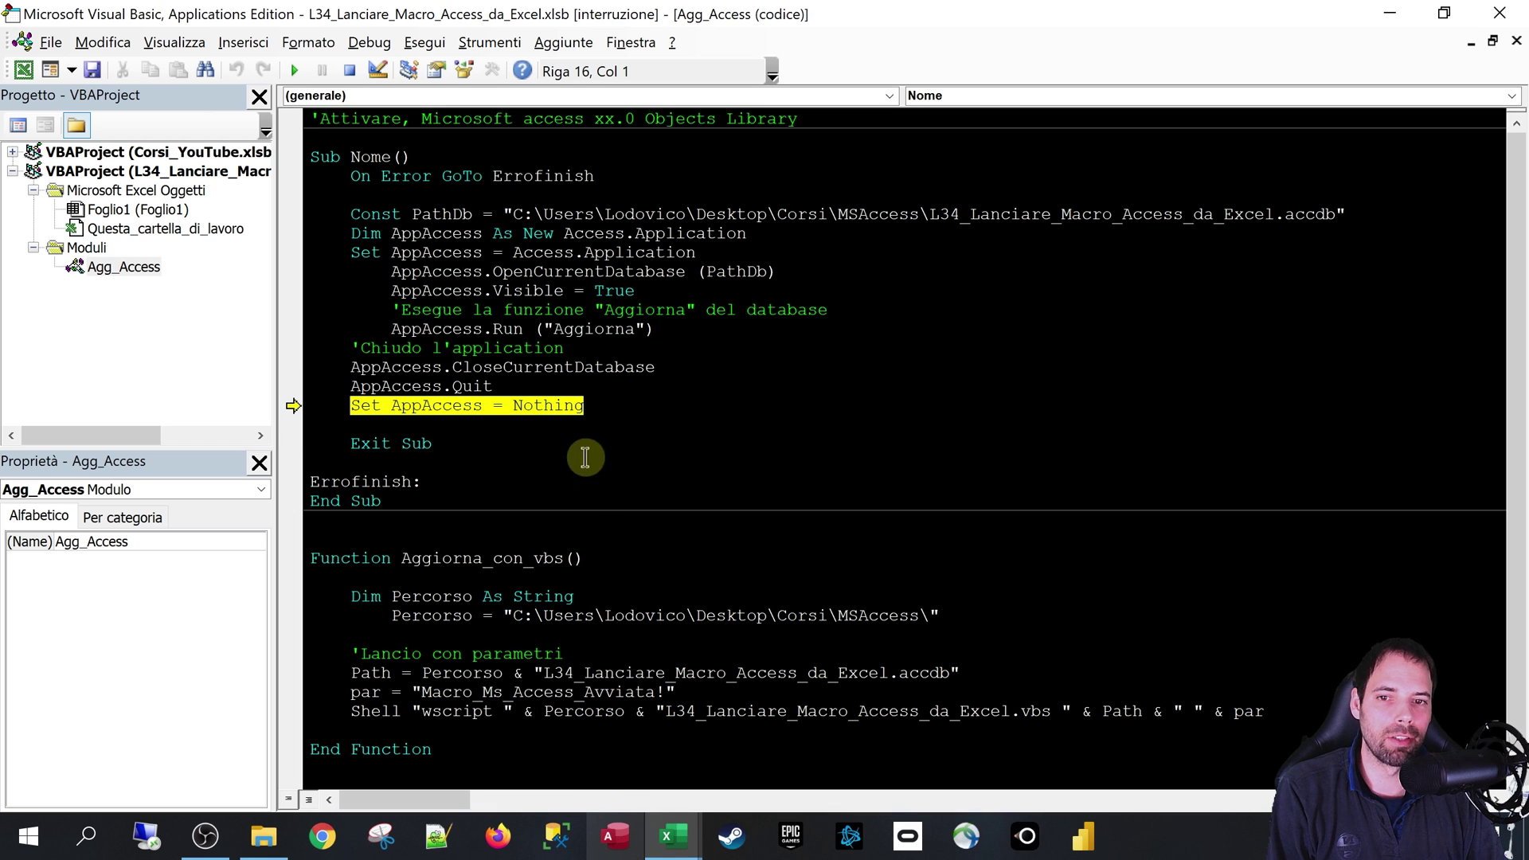
key("F8")
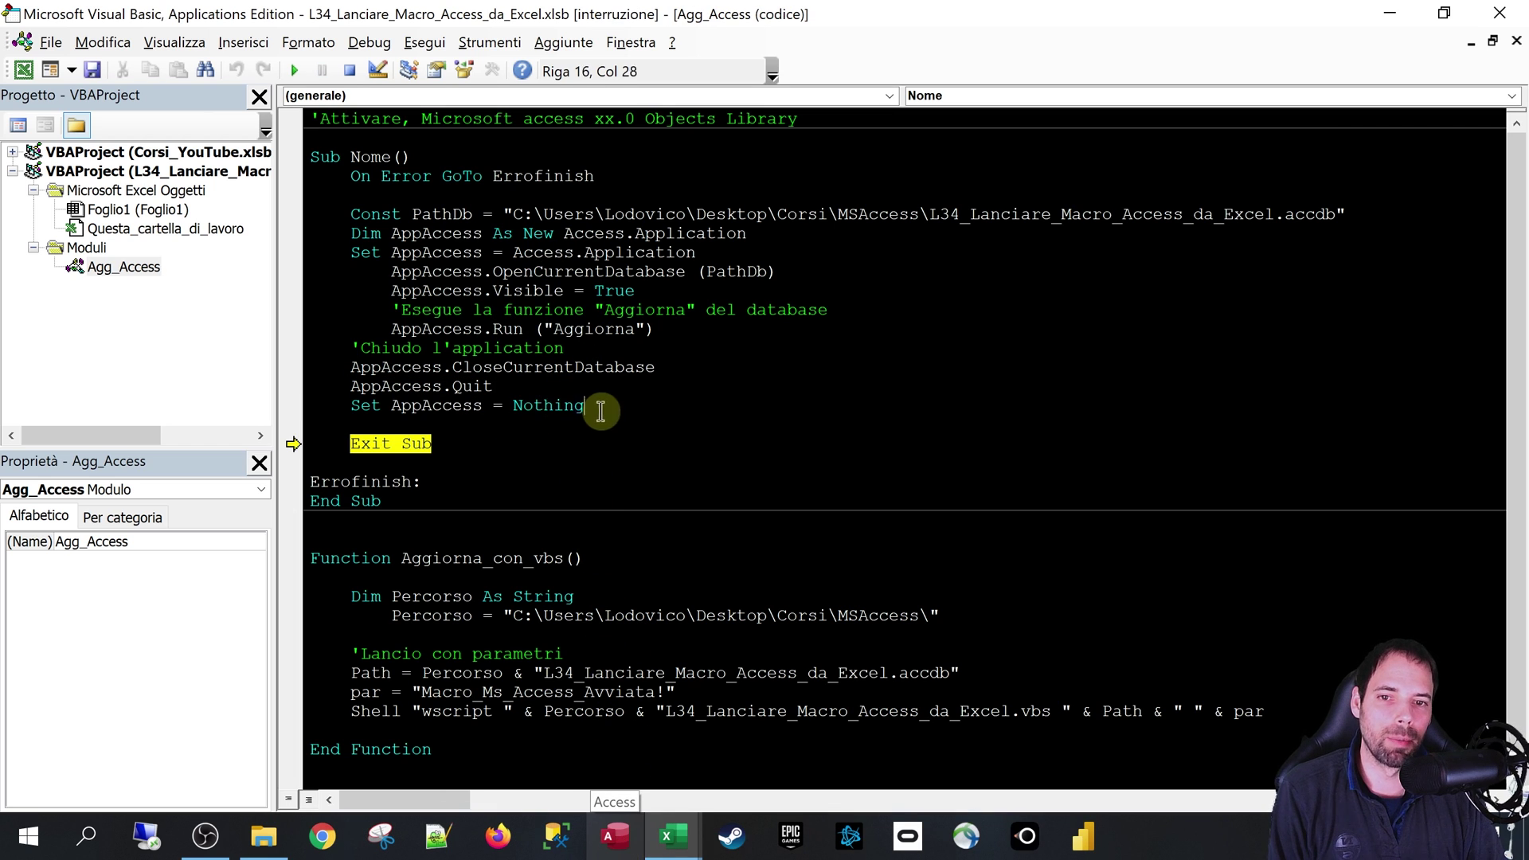
left_click_drag(585, 406, 366, 411)
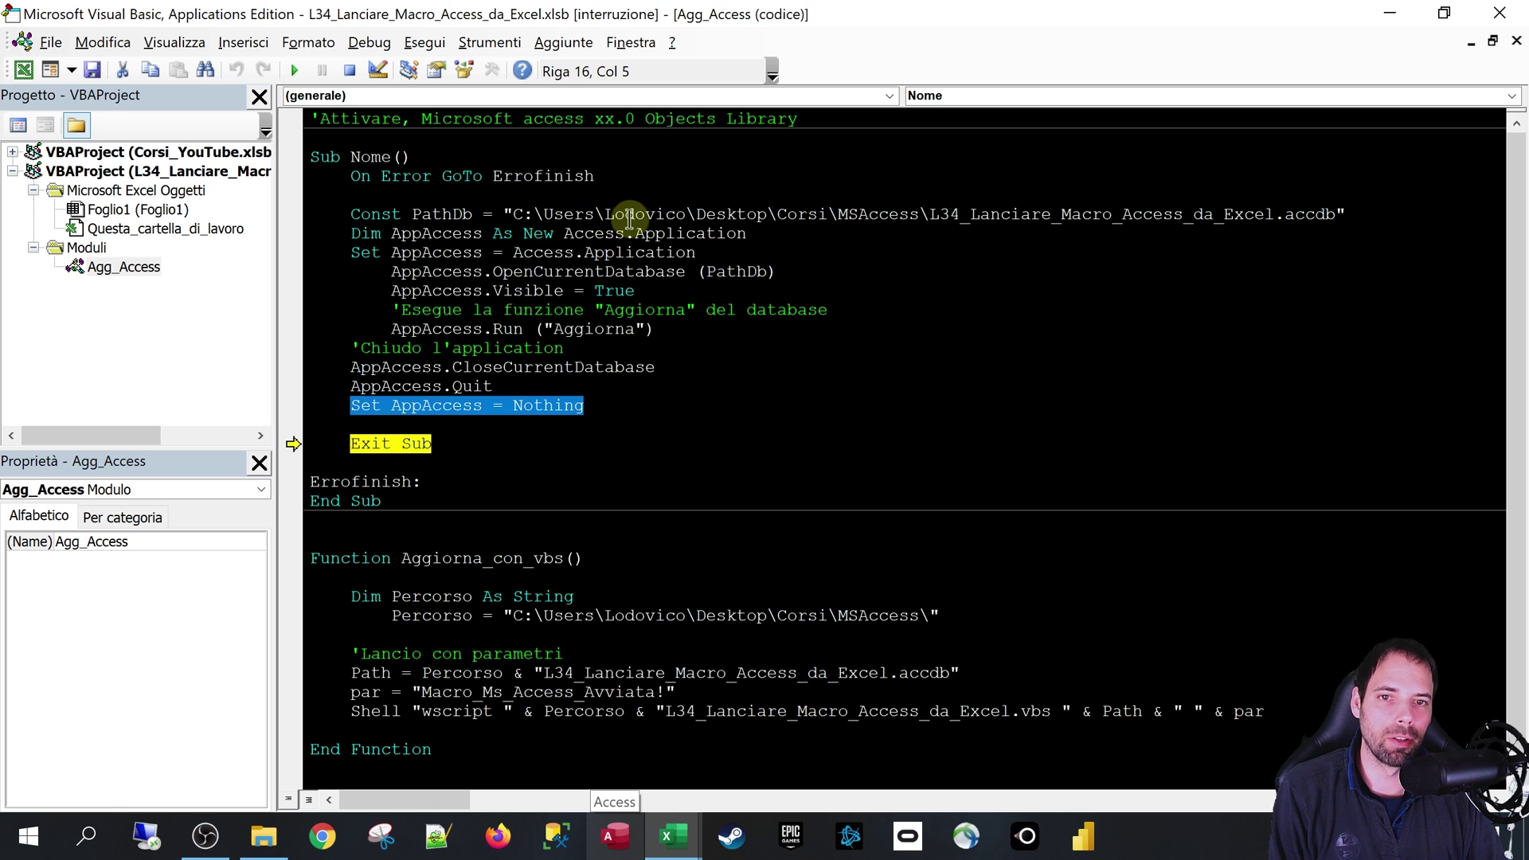
left_click_drag(571, 232, 737, 233)
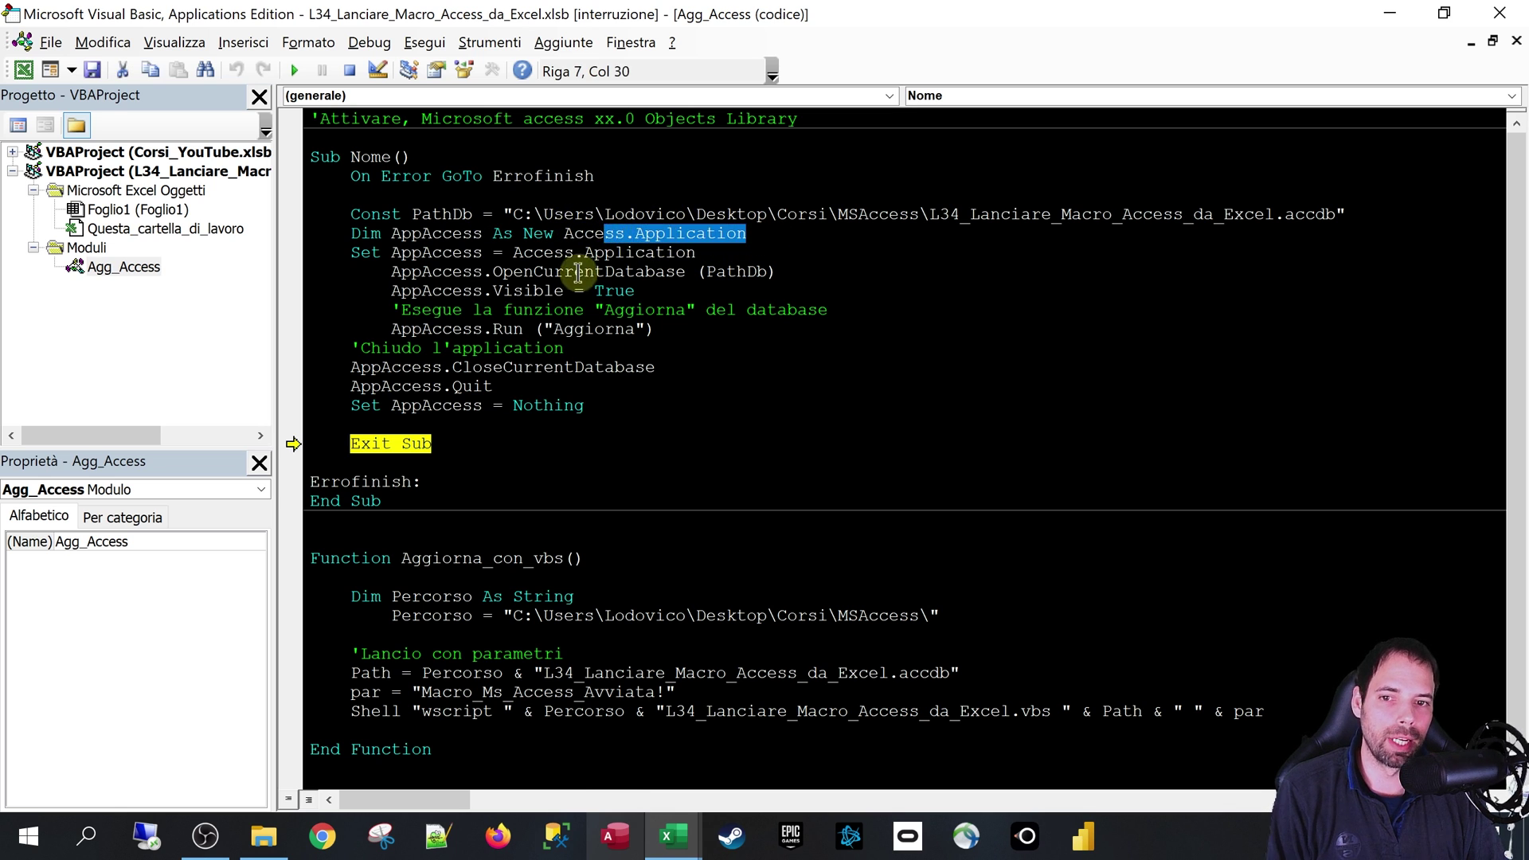
left_click(476, 451)
key("F5")
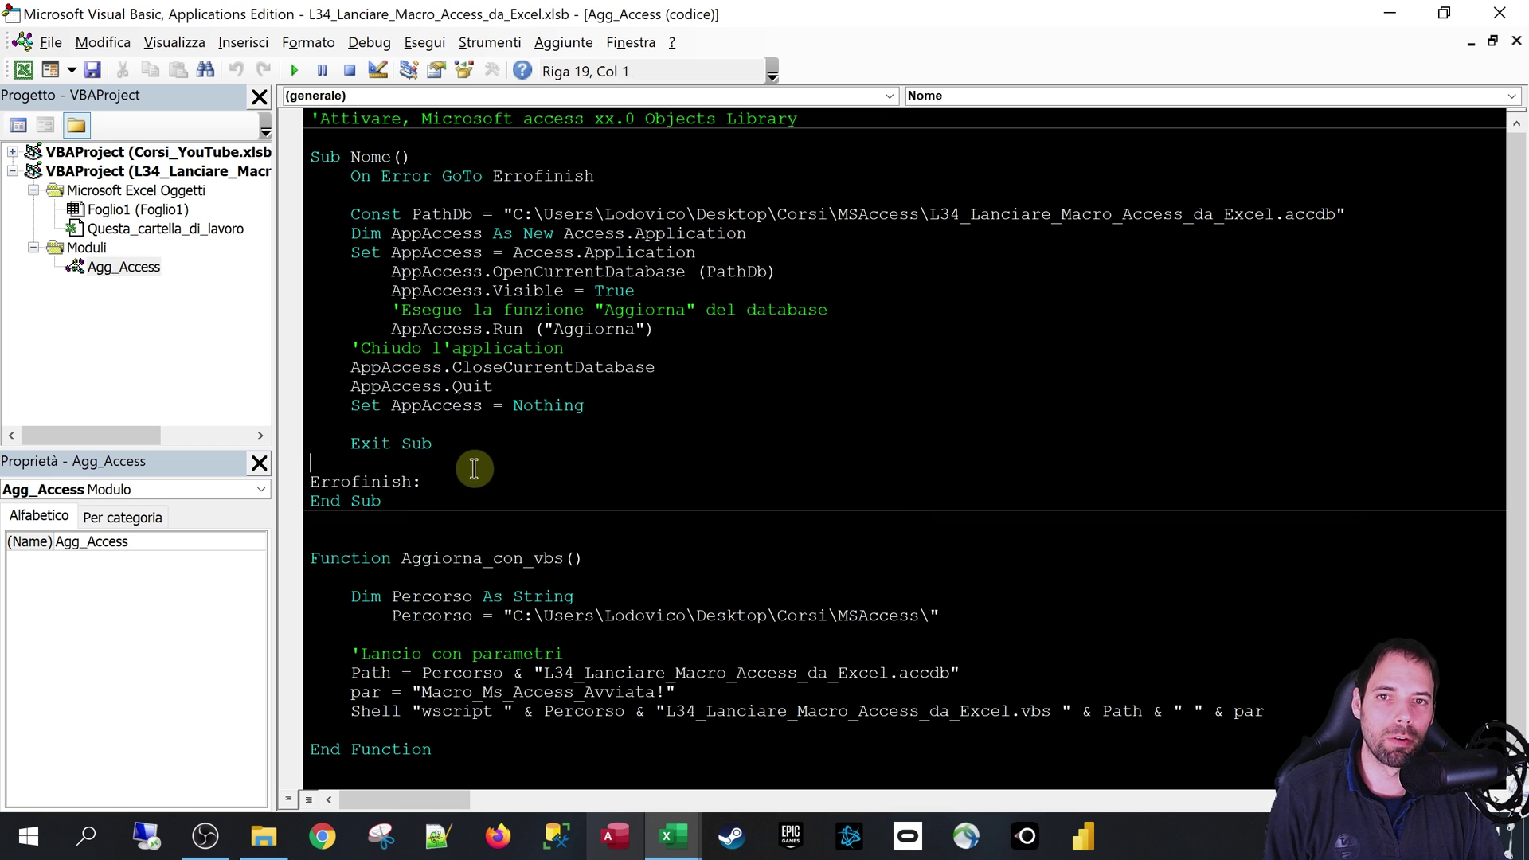
left_click_drag(451, 499, 303, 157)
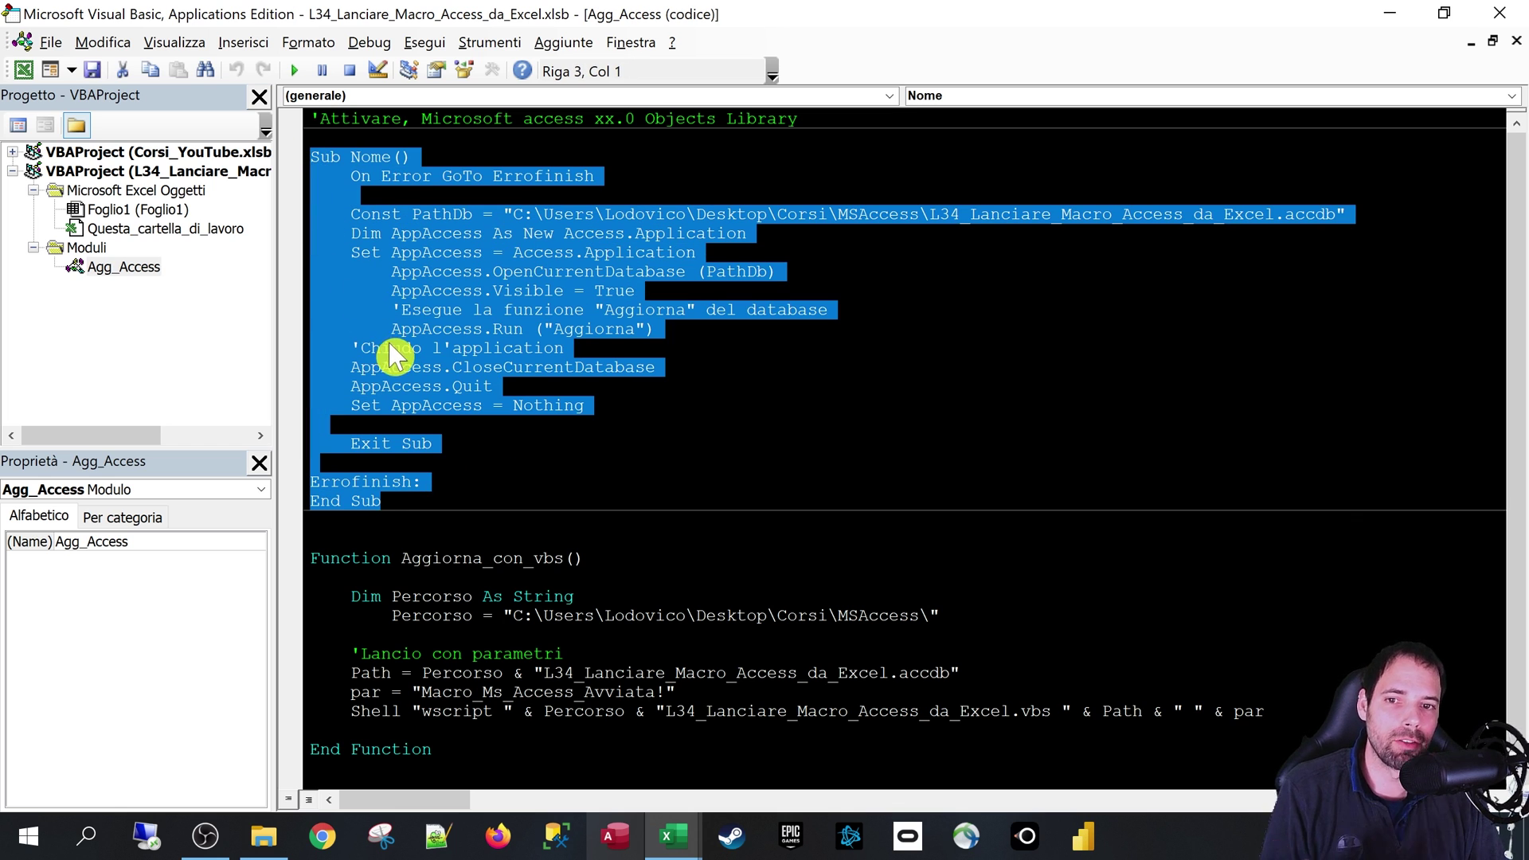
left_click(444, 451)
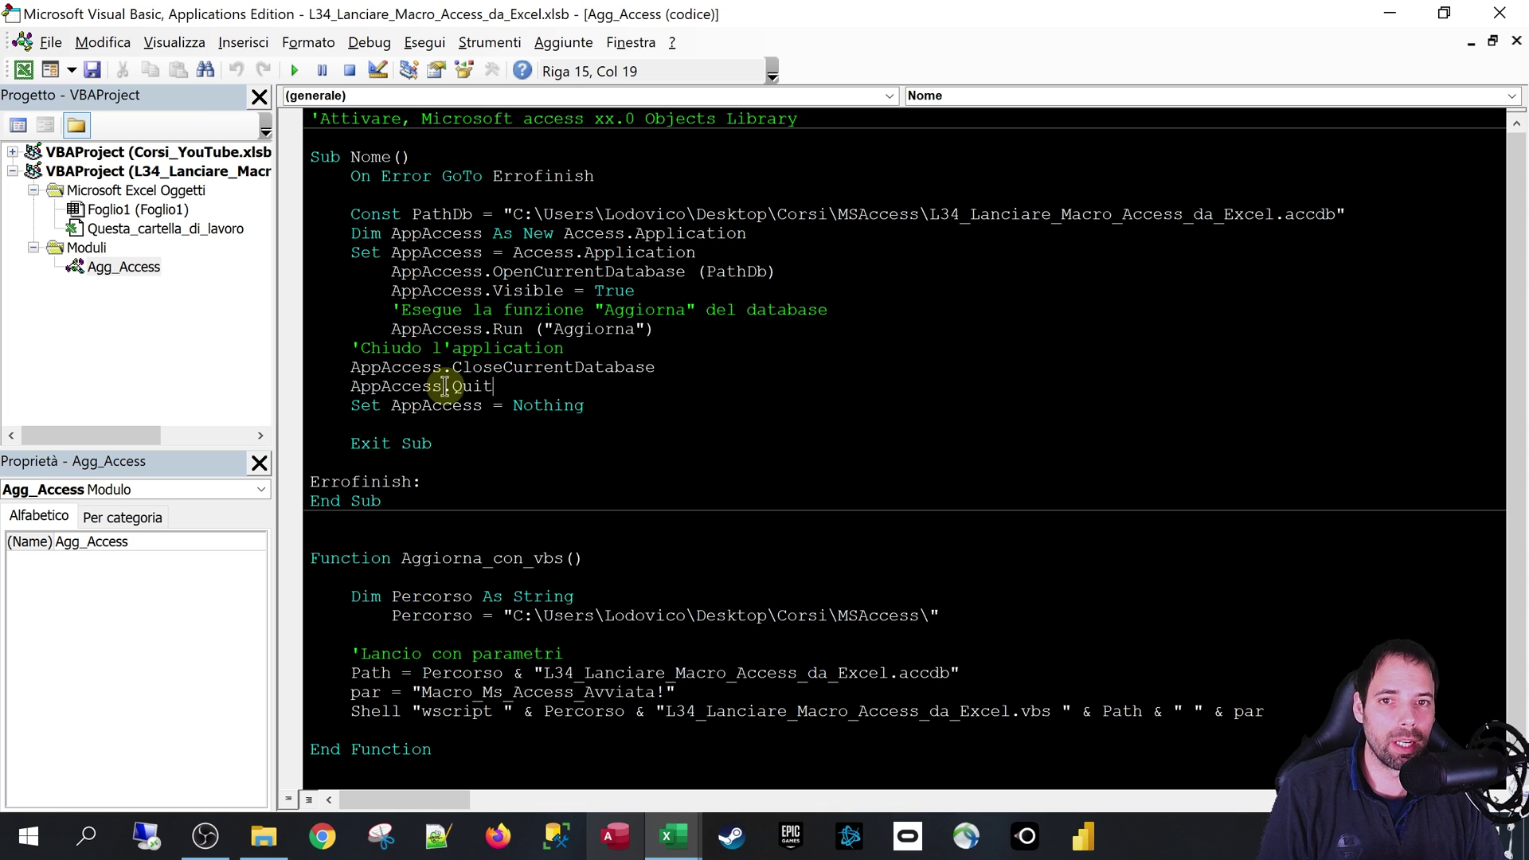
scroll(452, 407, "down", 1)
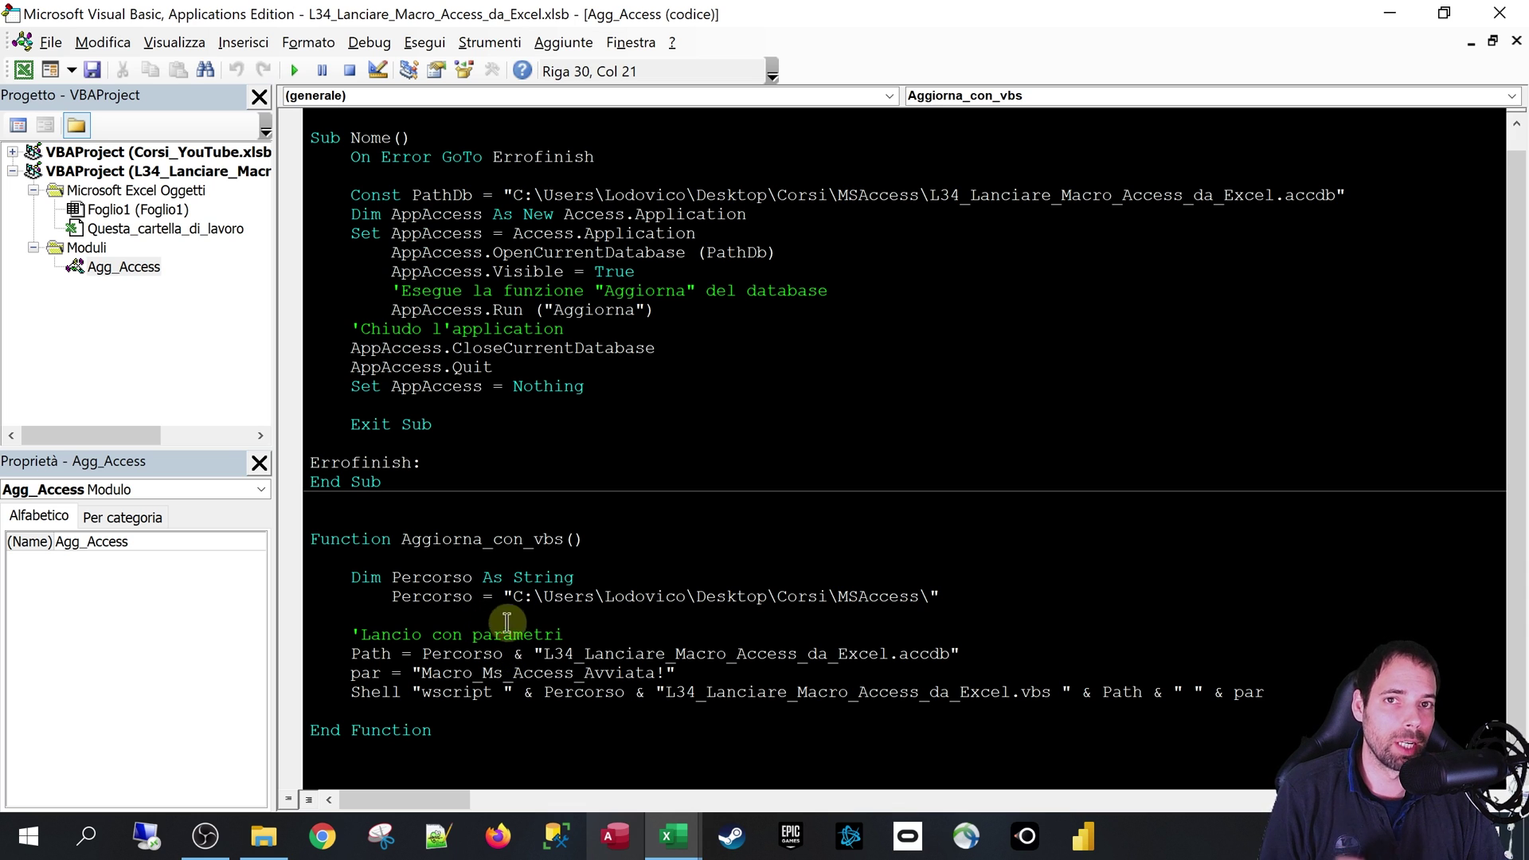
Open L34_Lanciare_Macro_Access_da_Excel.vbs from the MSAccess folder in Notepad++.
left_click(605, 599)
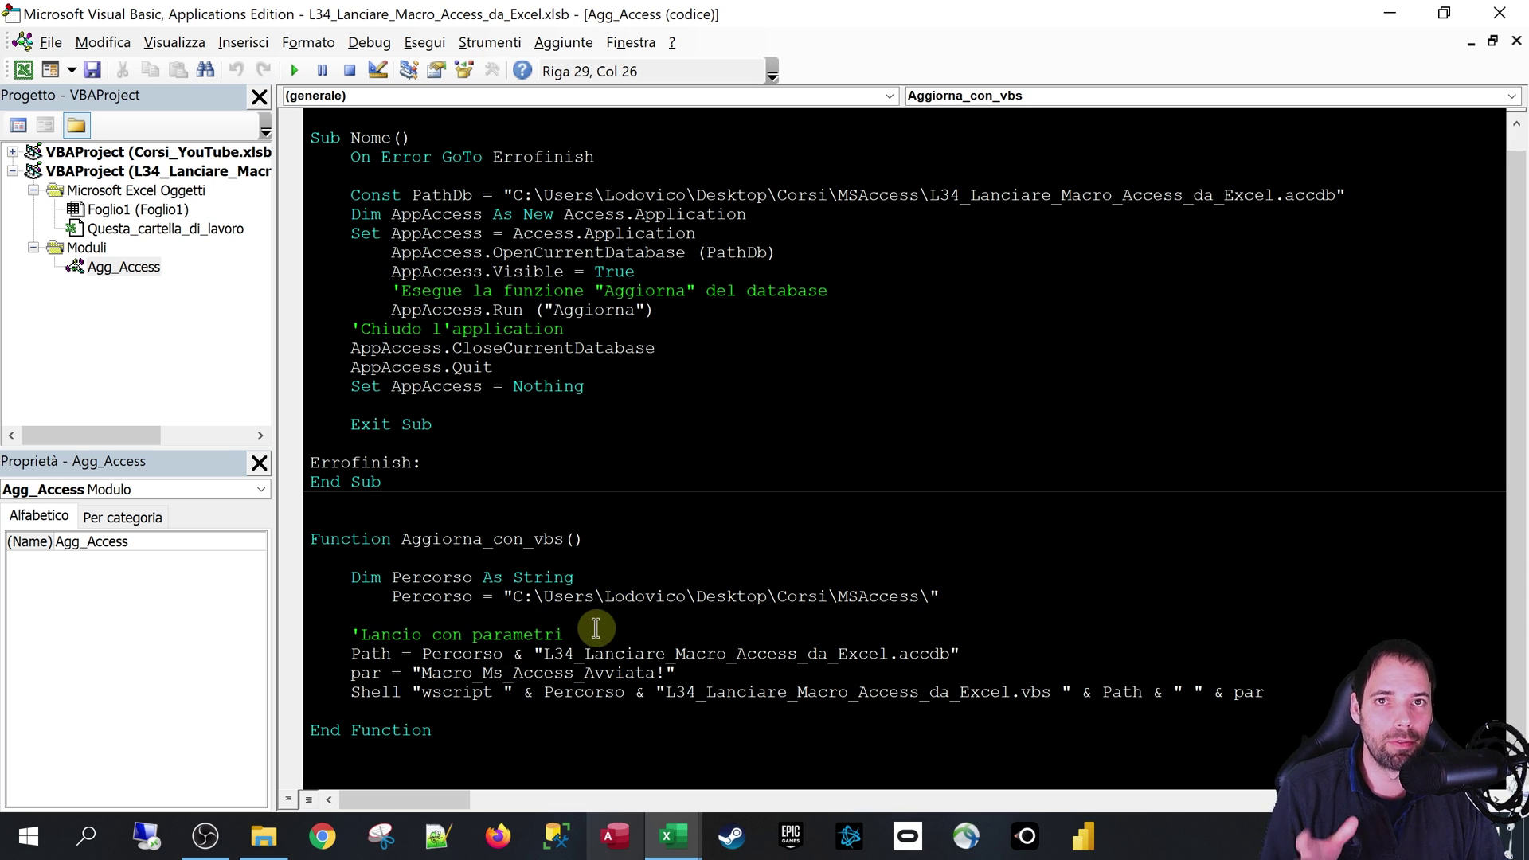
left_click(326, 798)
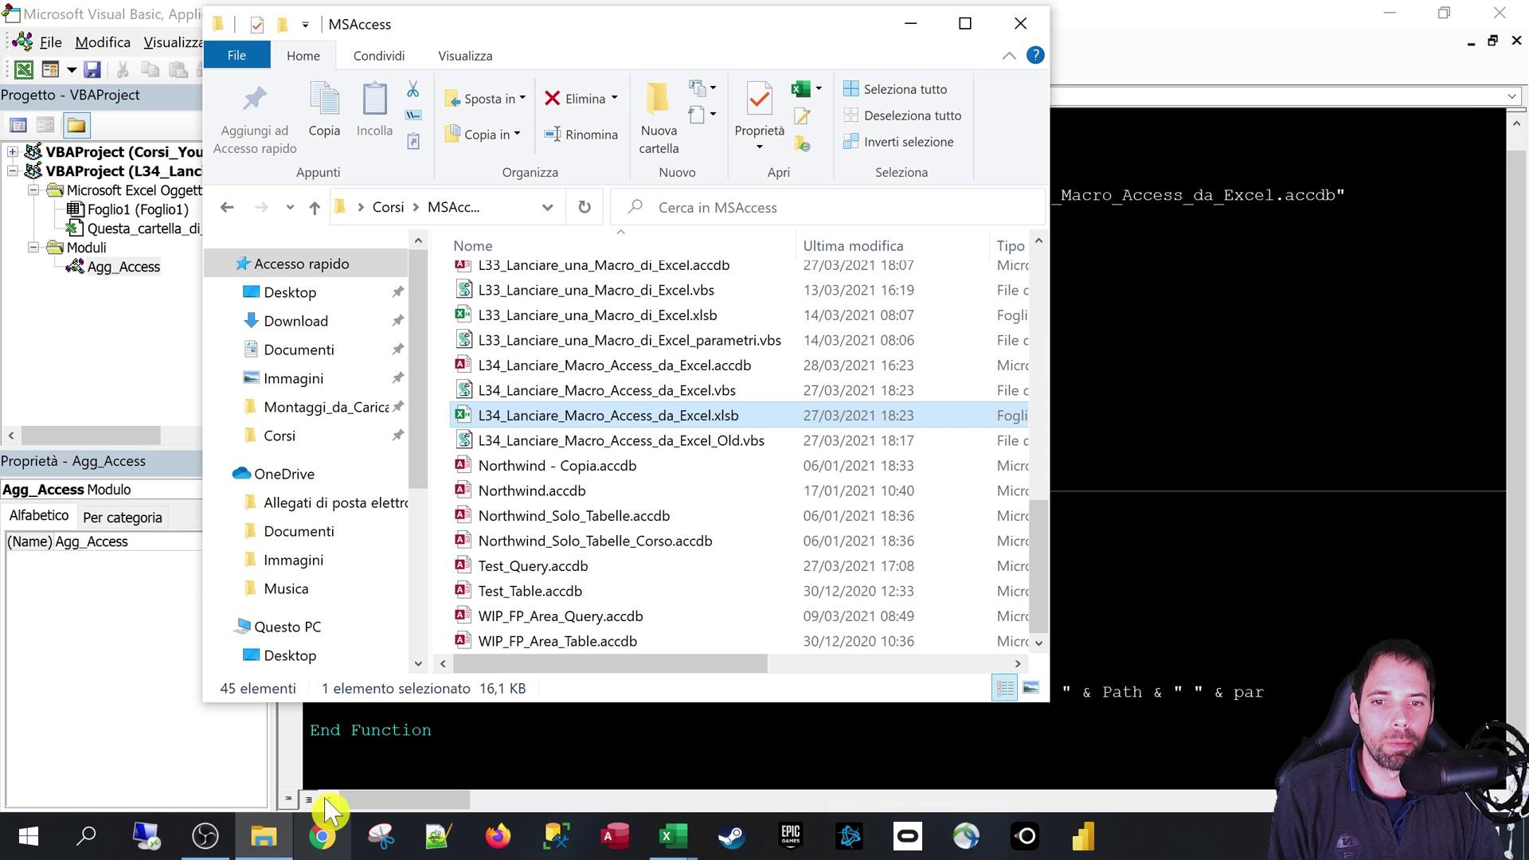
left_click(579, 441)
left_click(585, 391)
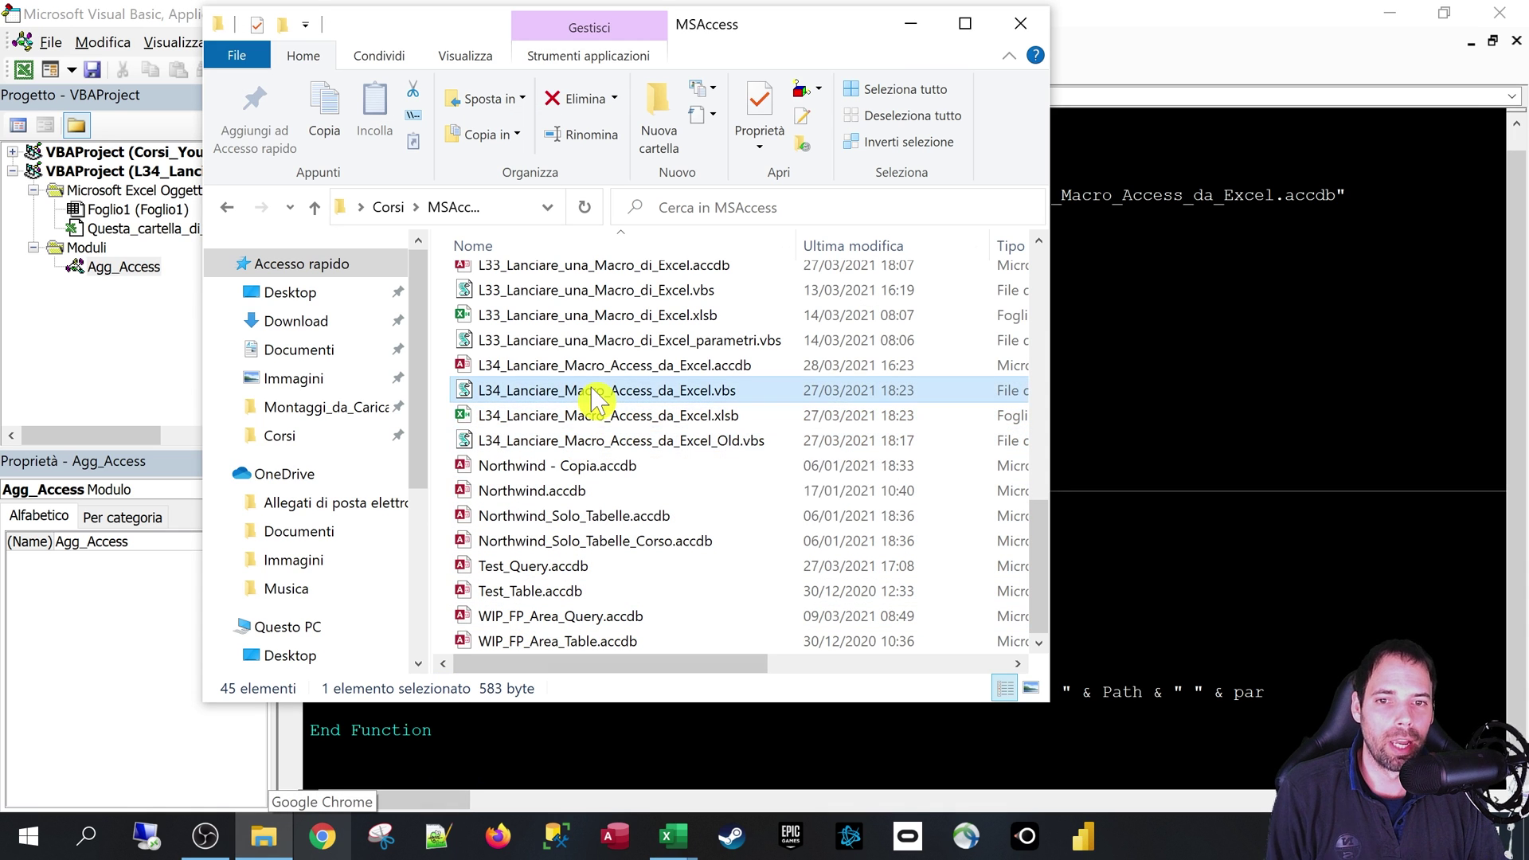
right_click(603, 392)
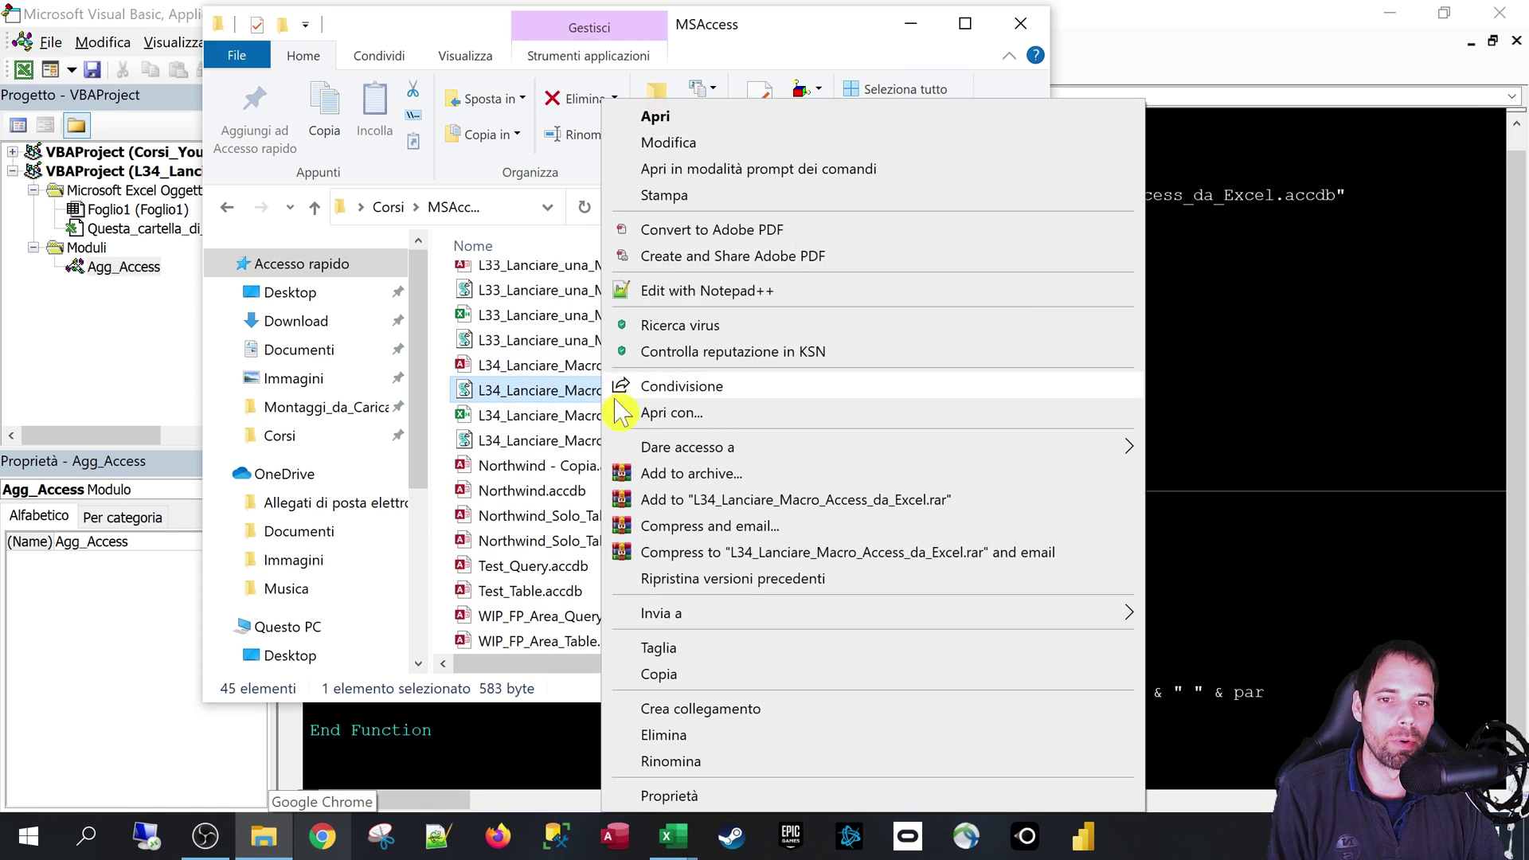
left_click(685, 291)
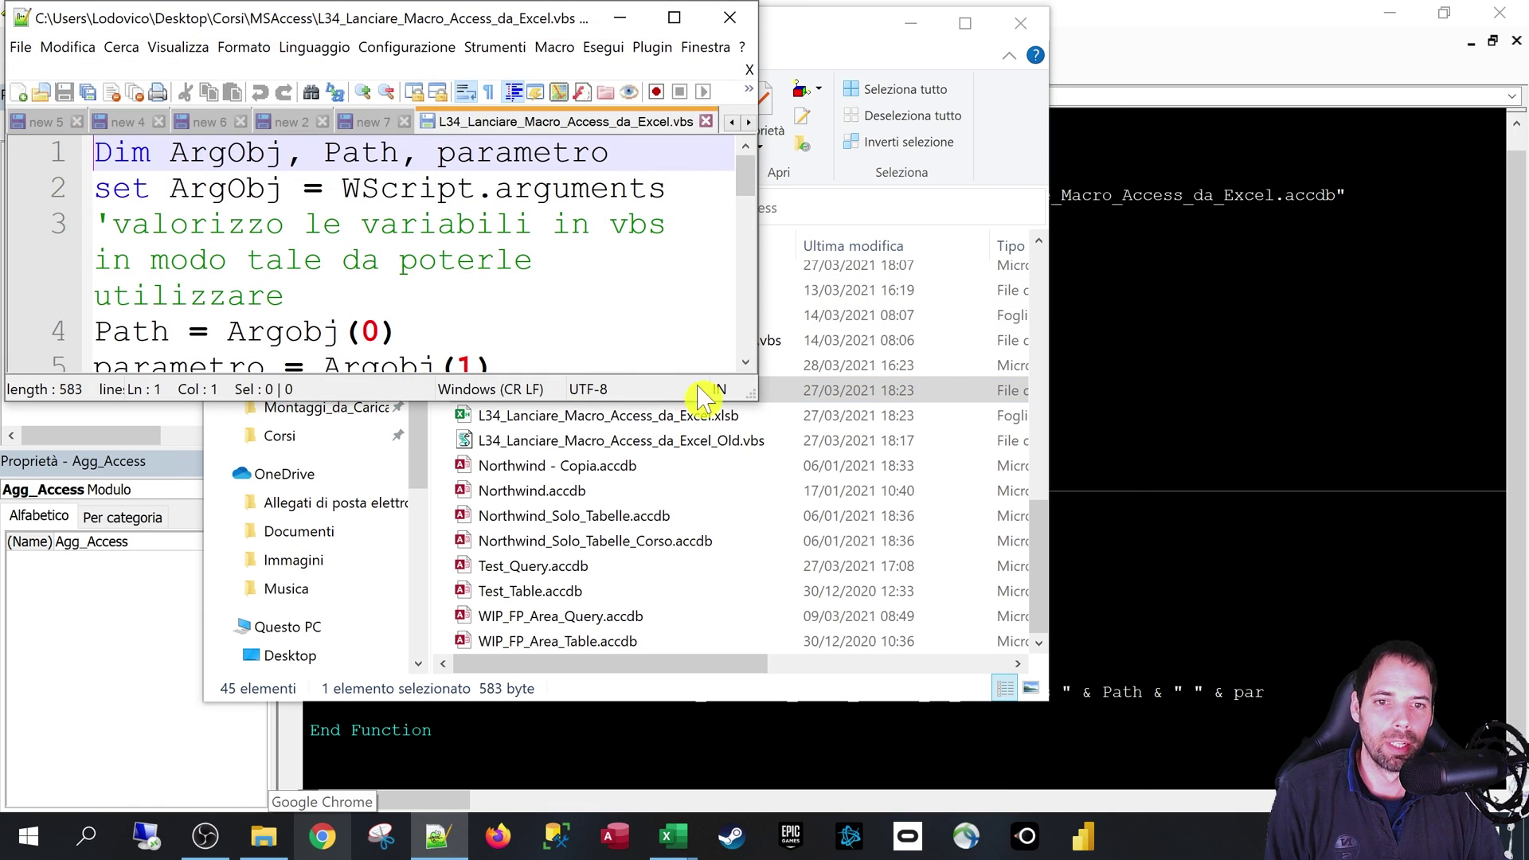
Enlarge the Notepad++ window so all 20 script lines fit unwrapped.
mouse_move(755, 397)
left_mouse_down()
mouse_move(1207, 721)
mouse_move(1263, 737)
left_mouse_up()
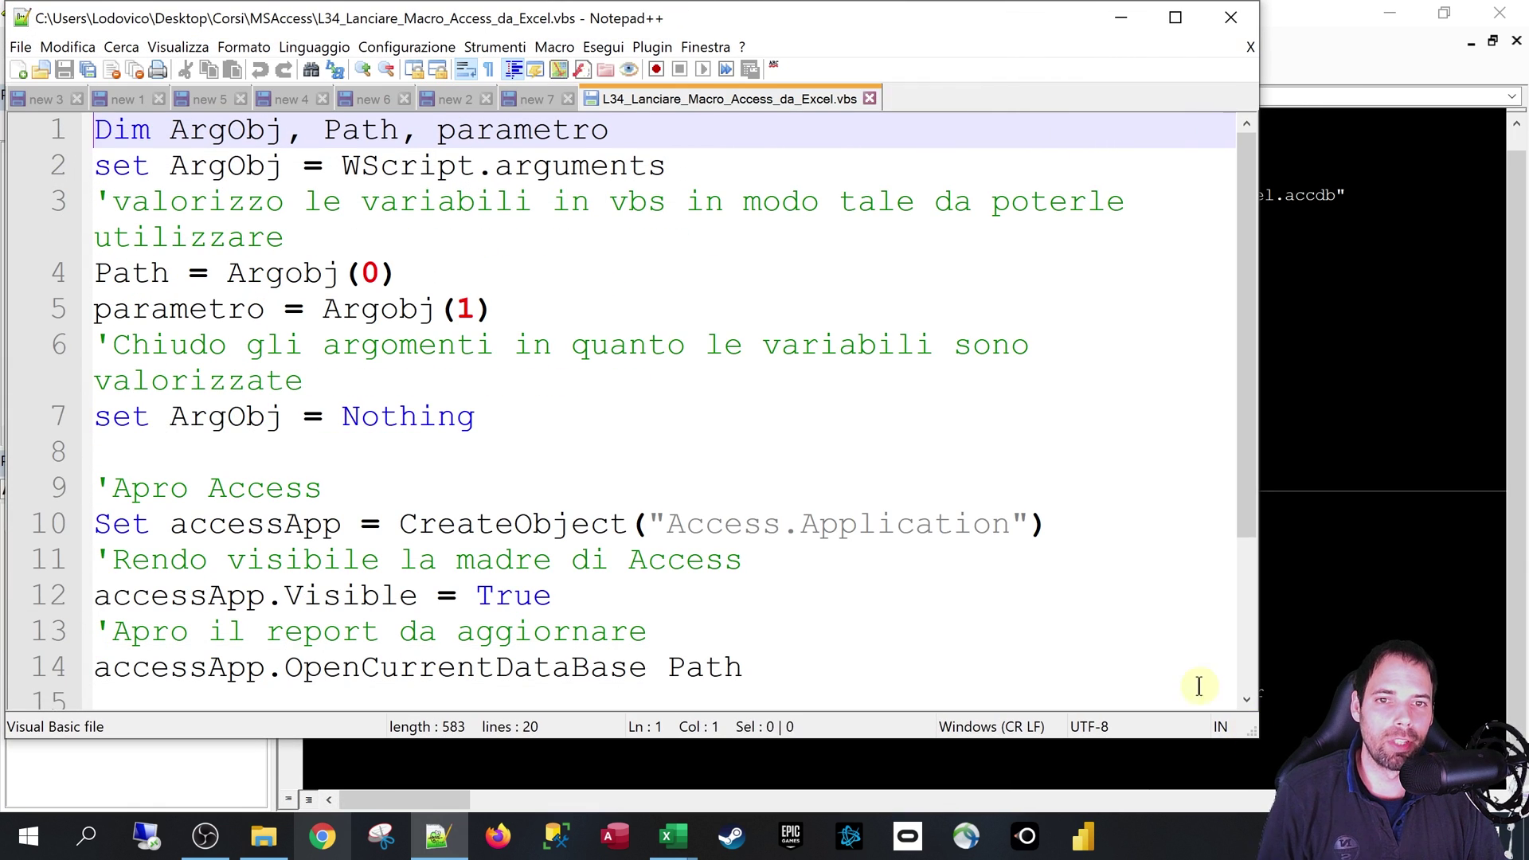
left_click_drag(486, 417, 658, 395)
scroll(625, 369, "down", 2, "ctrl")
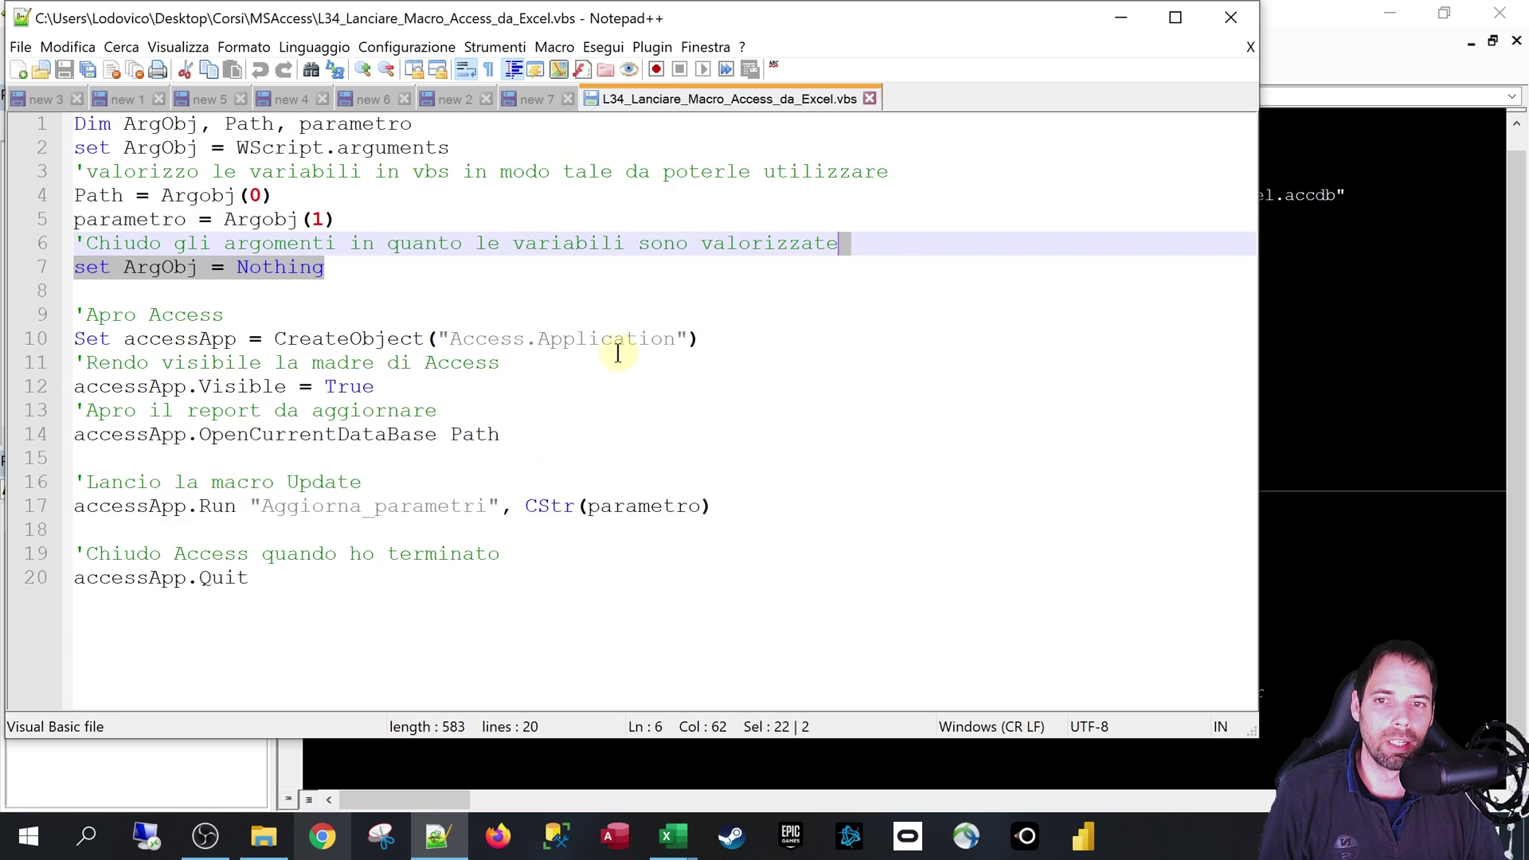
left_click(345, 323)
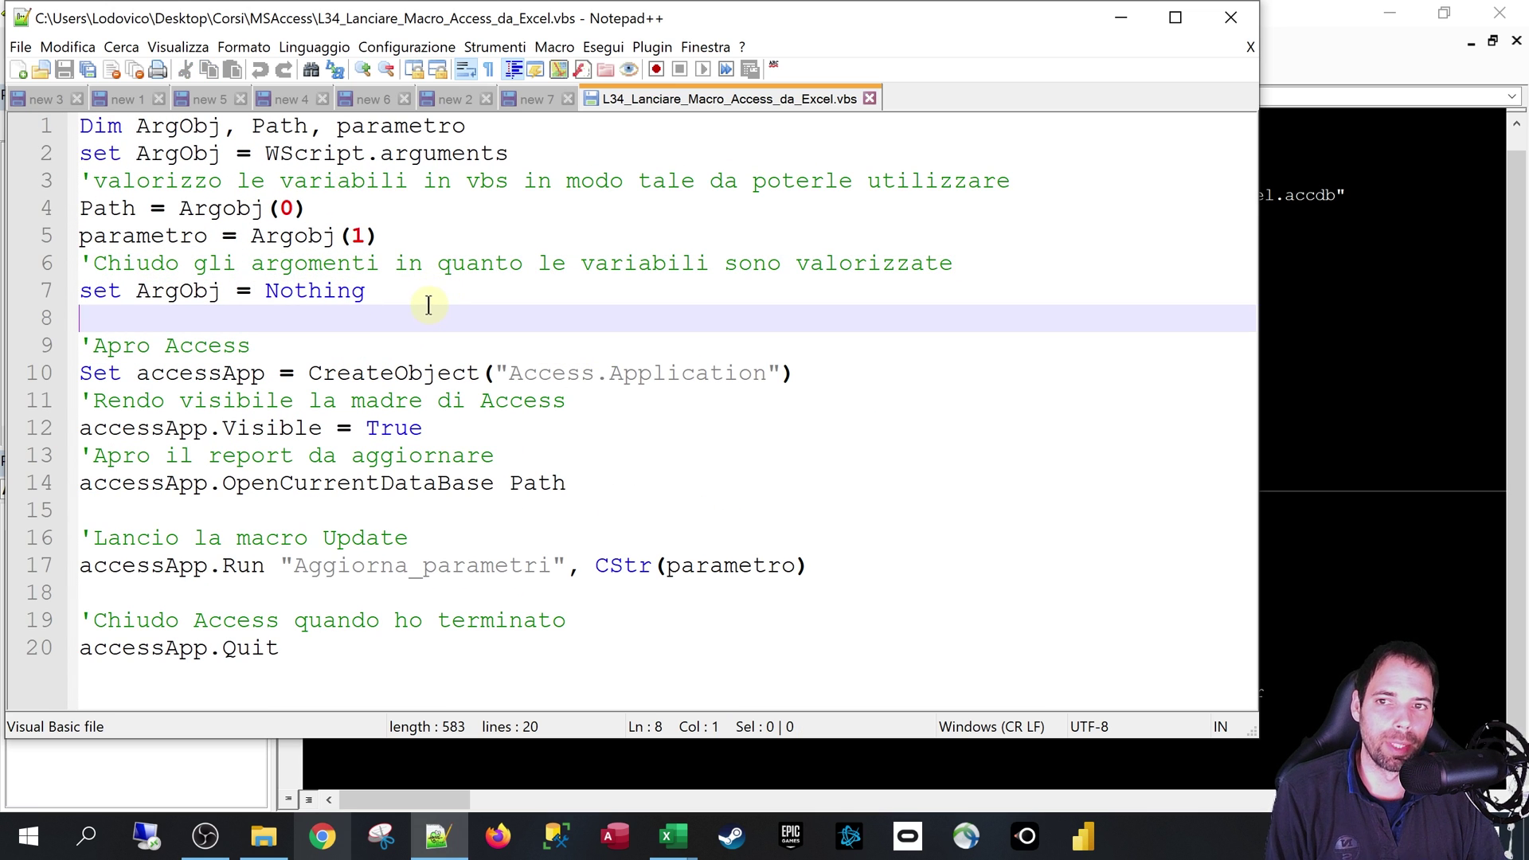
Review the argument-reading lines 1–7, then return to Aggiorna_con_vbs in the VBA module.
left_click_drag(109, 126, 430, 294)
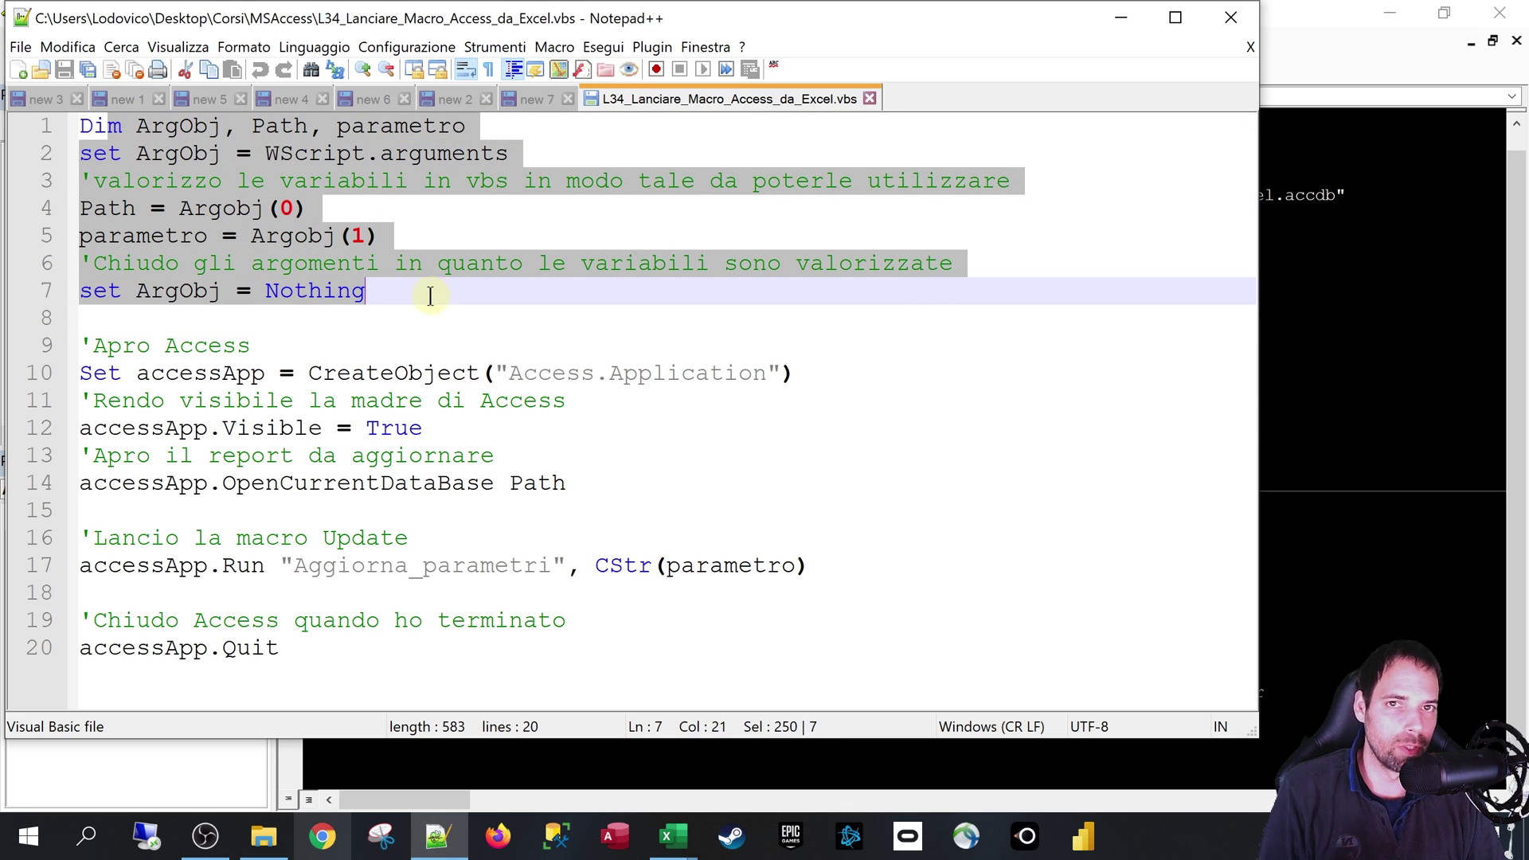
left_click(428, 296)
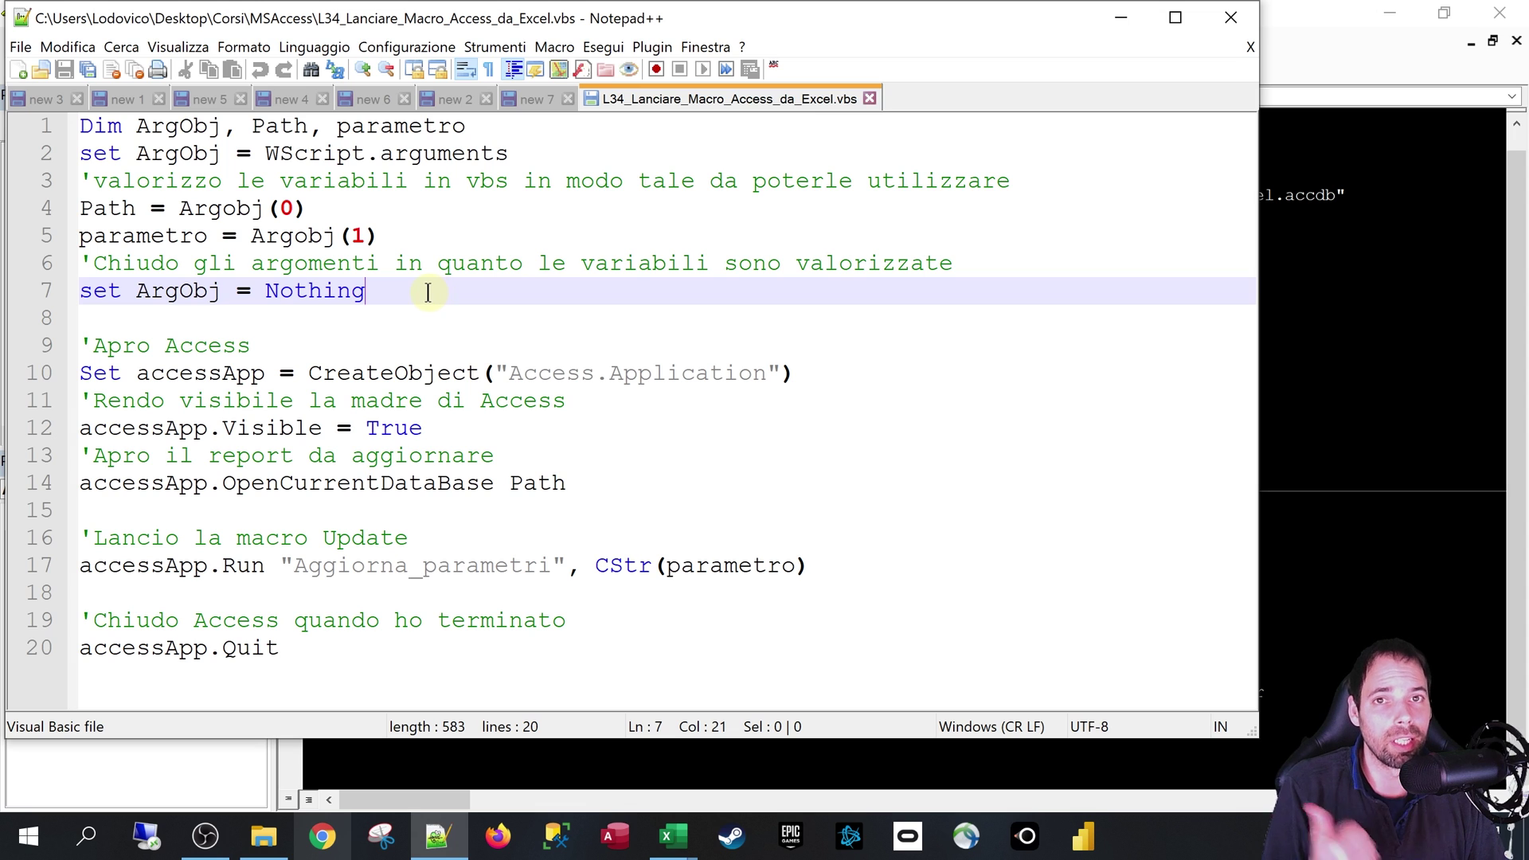
left_click(430, 239)
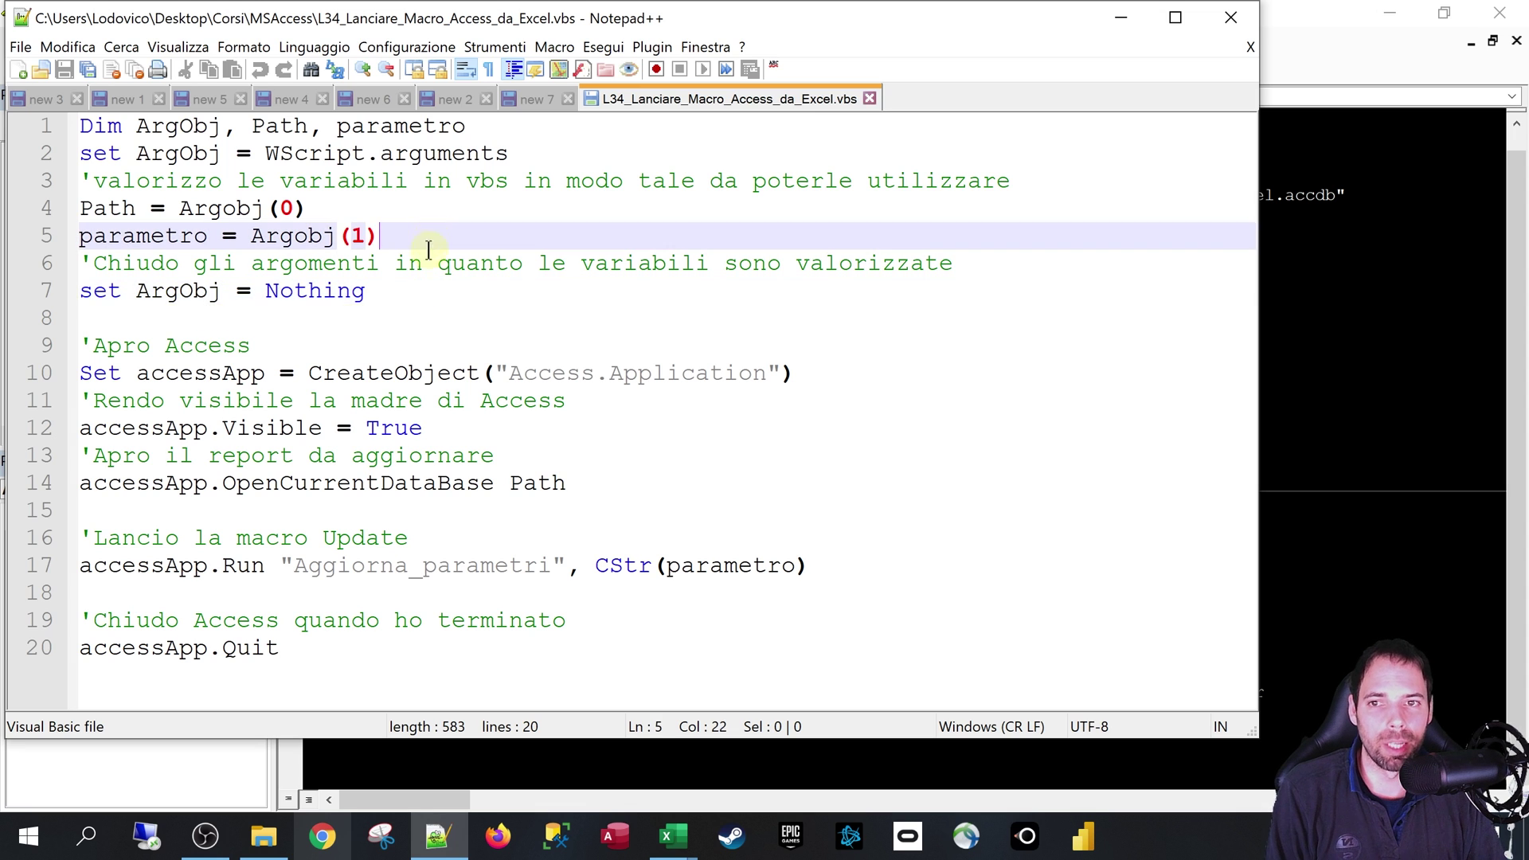
left_click(423, 295)
left_click(555, 312)
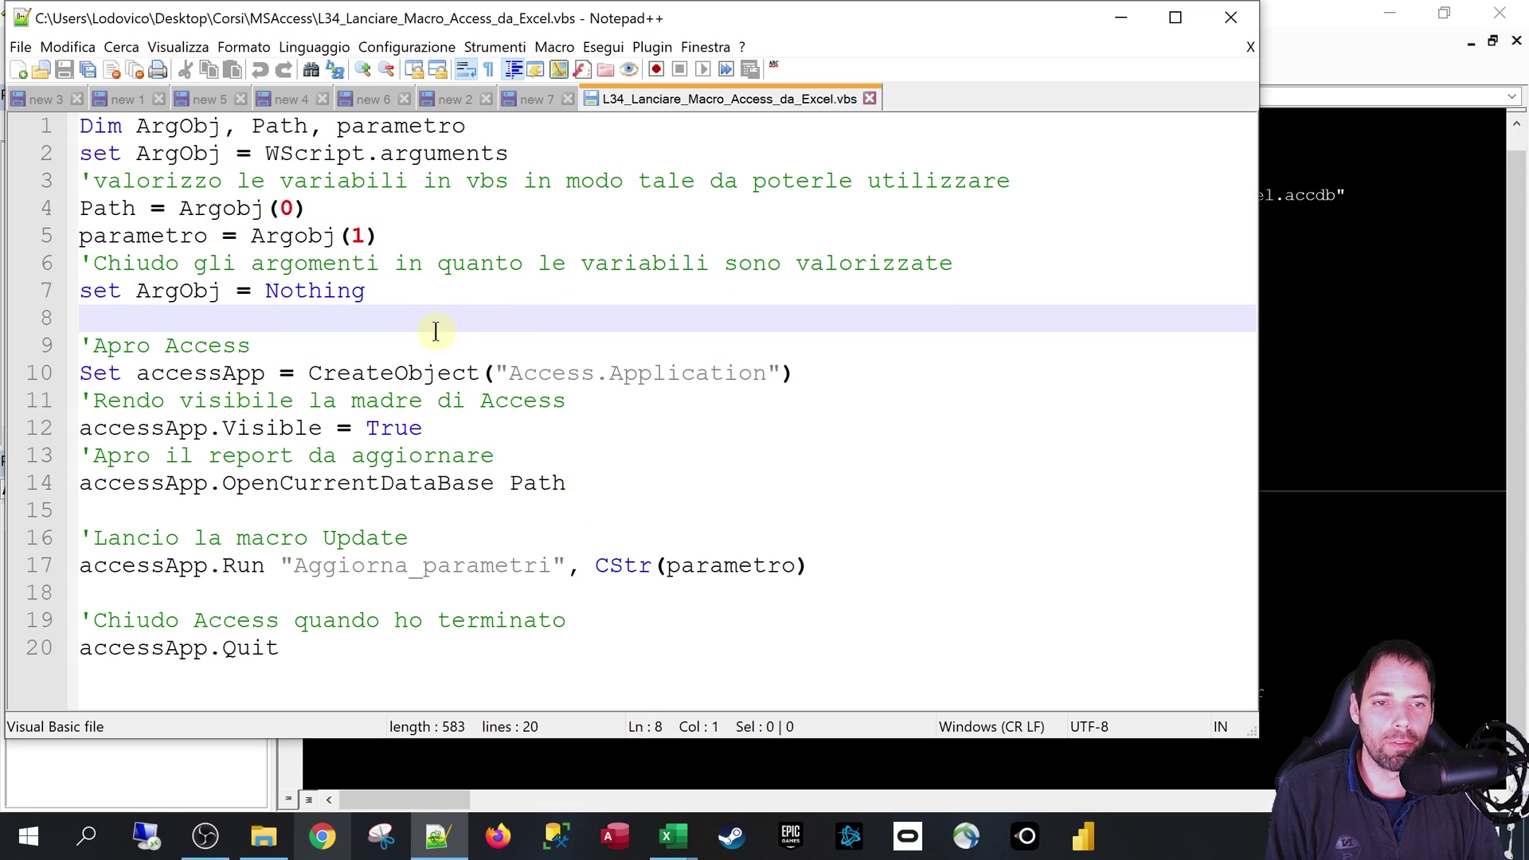
left_click(1431, 378)
left_click(586, 581)
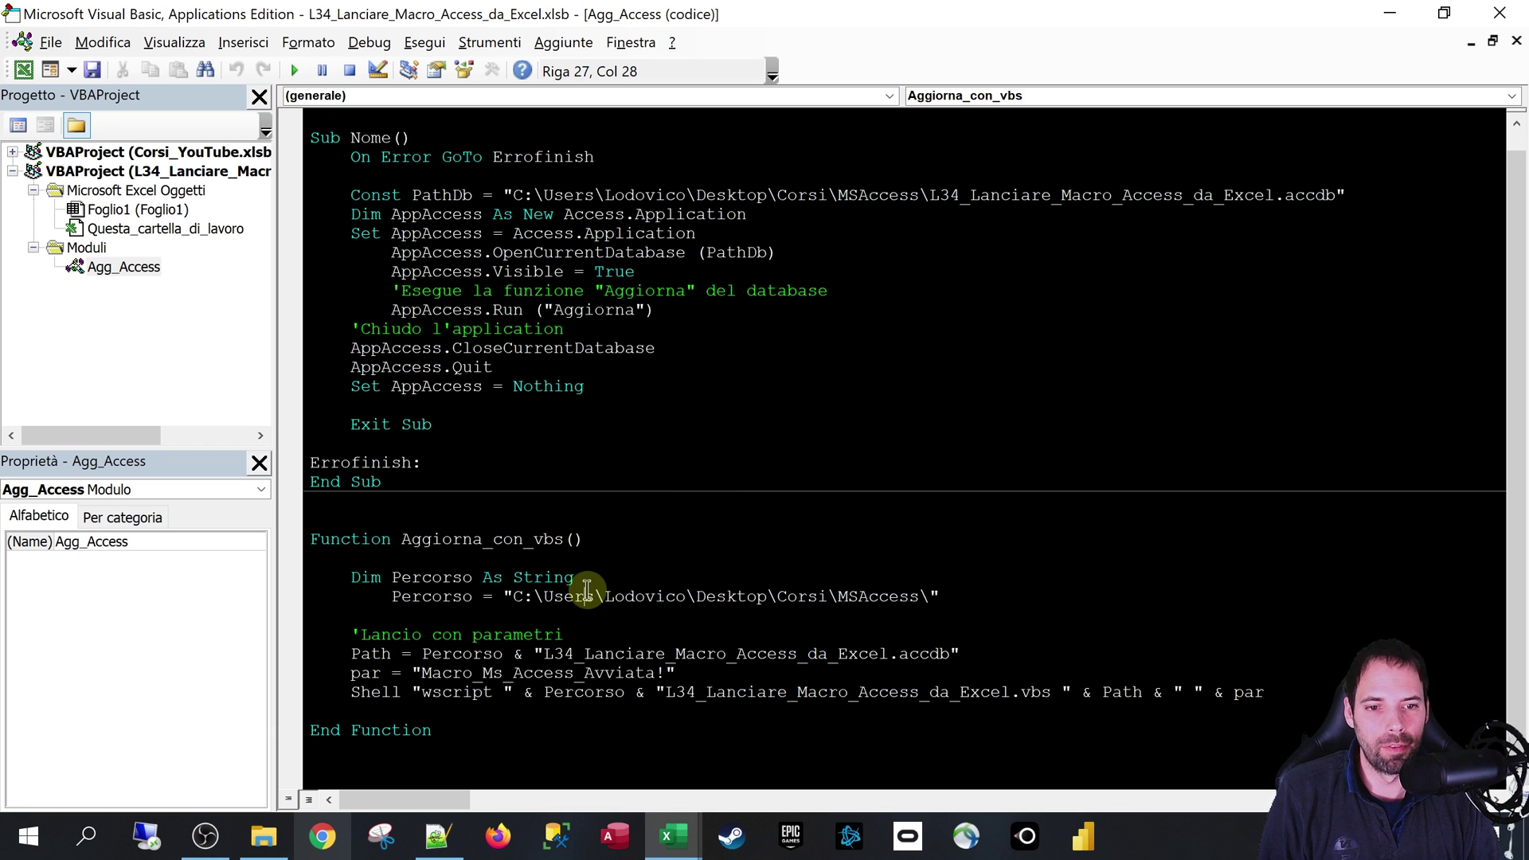
double_click(509, 539)
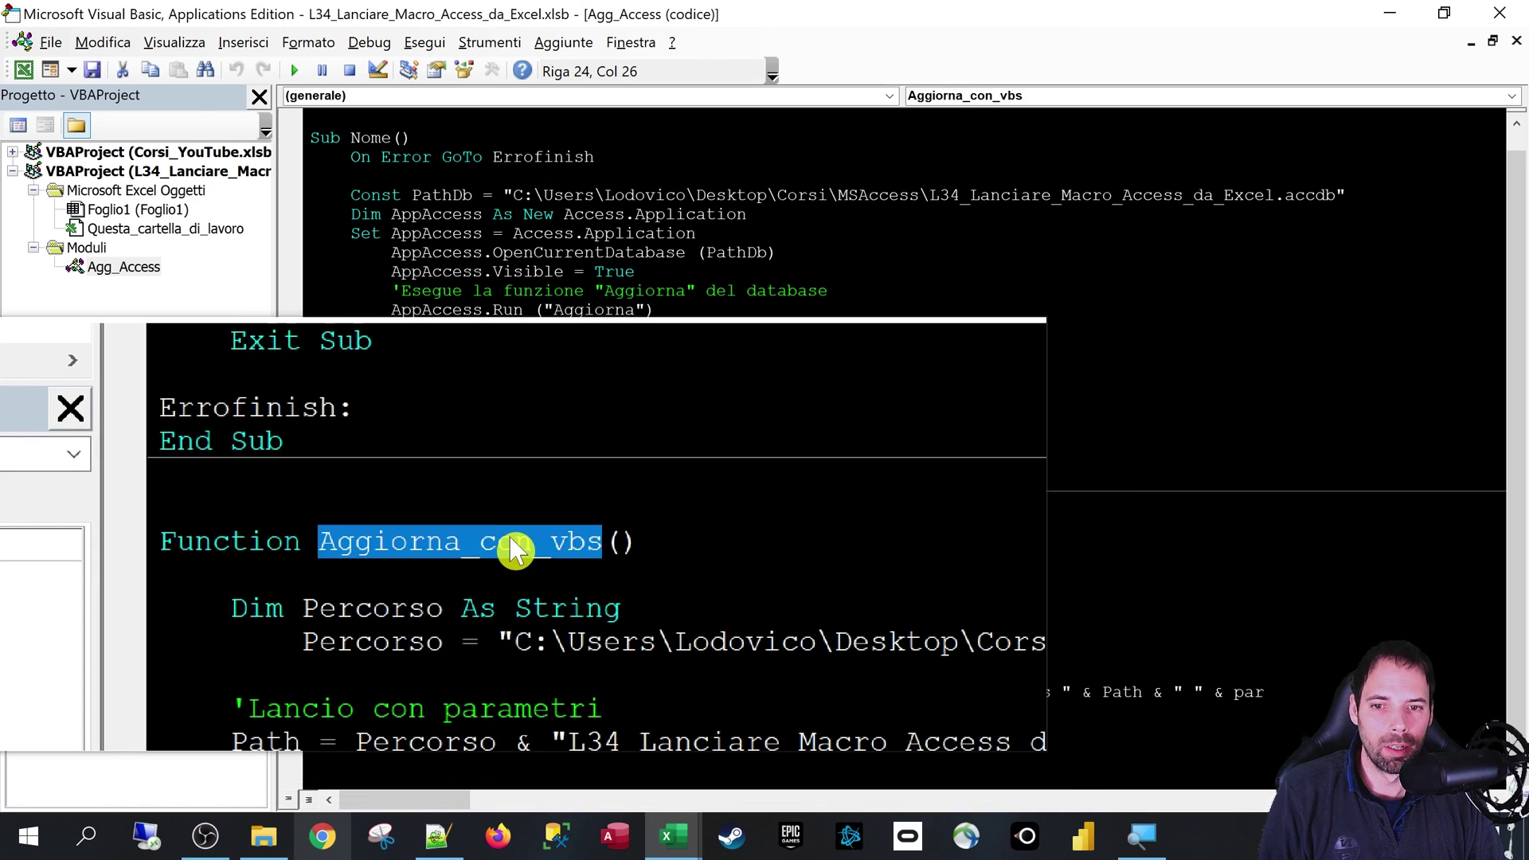
double_click(464, 587)
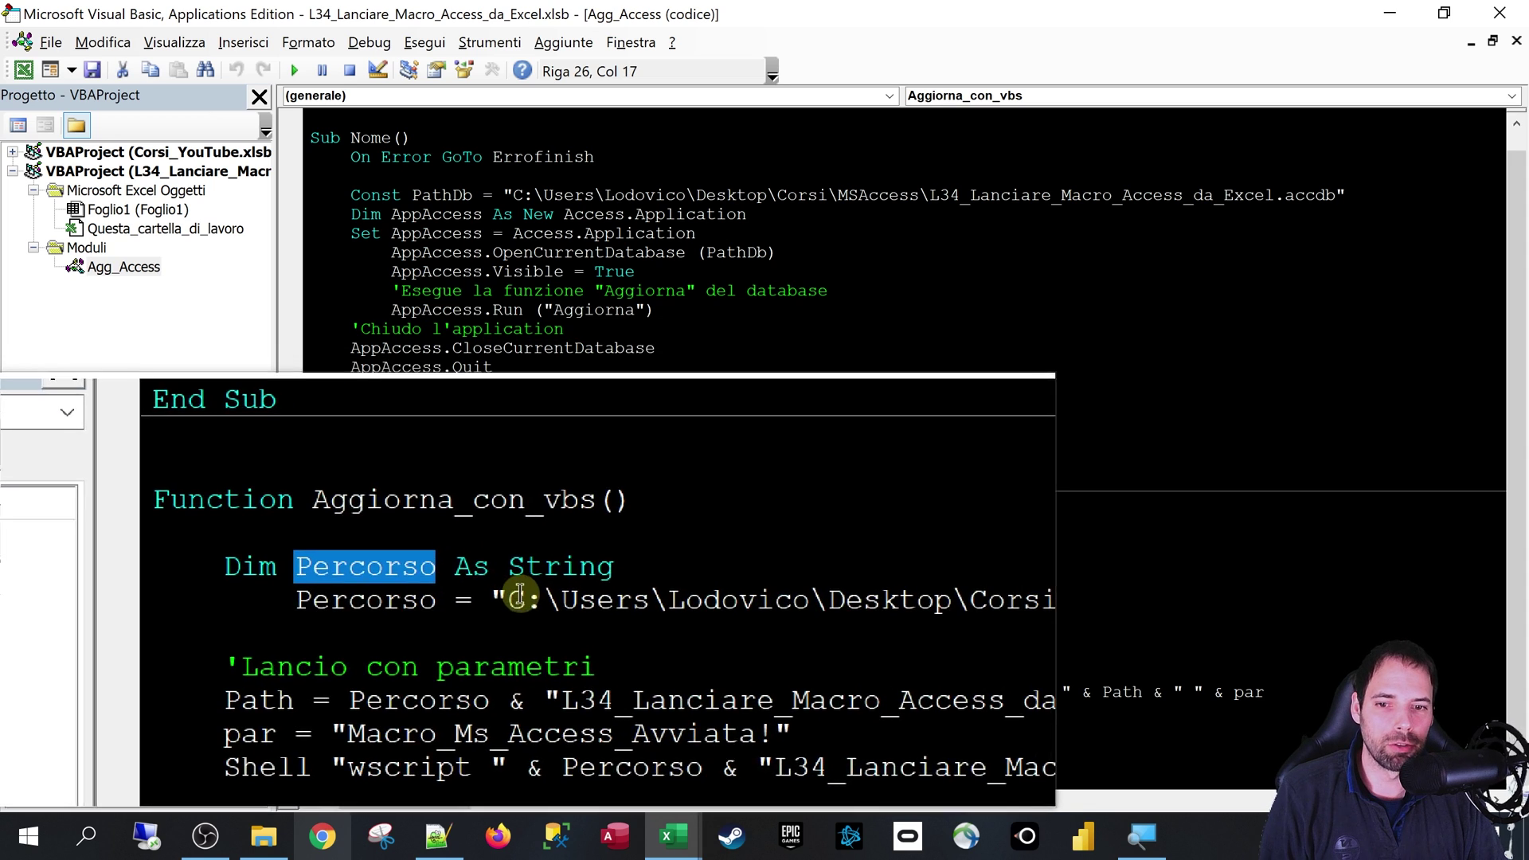
mouse_move(519, 595)
left_mouse_down()
mouse_move(937, 608)
mouse_move(924, 596)
left_mouse_up()
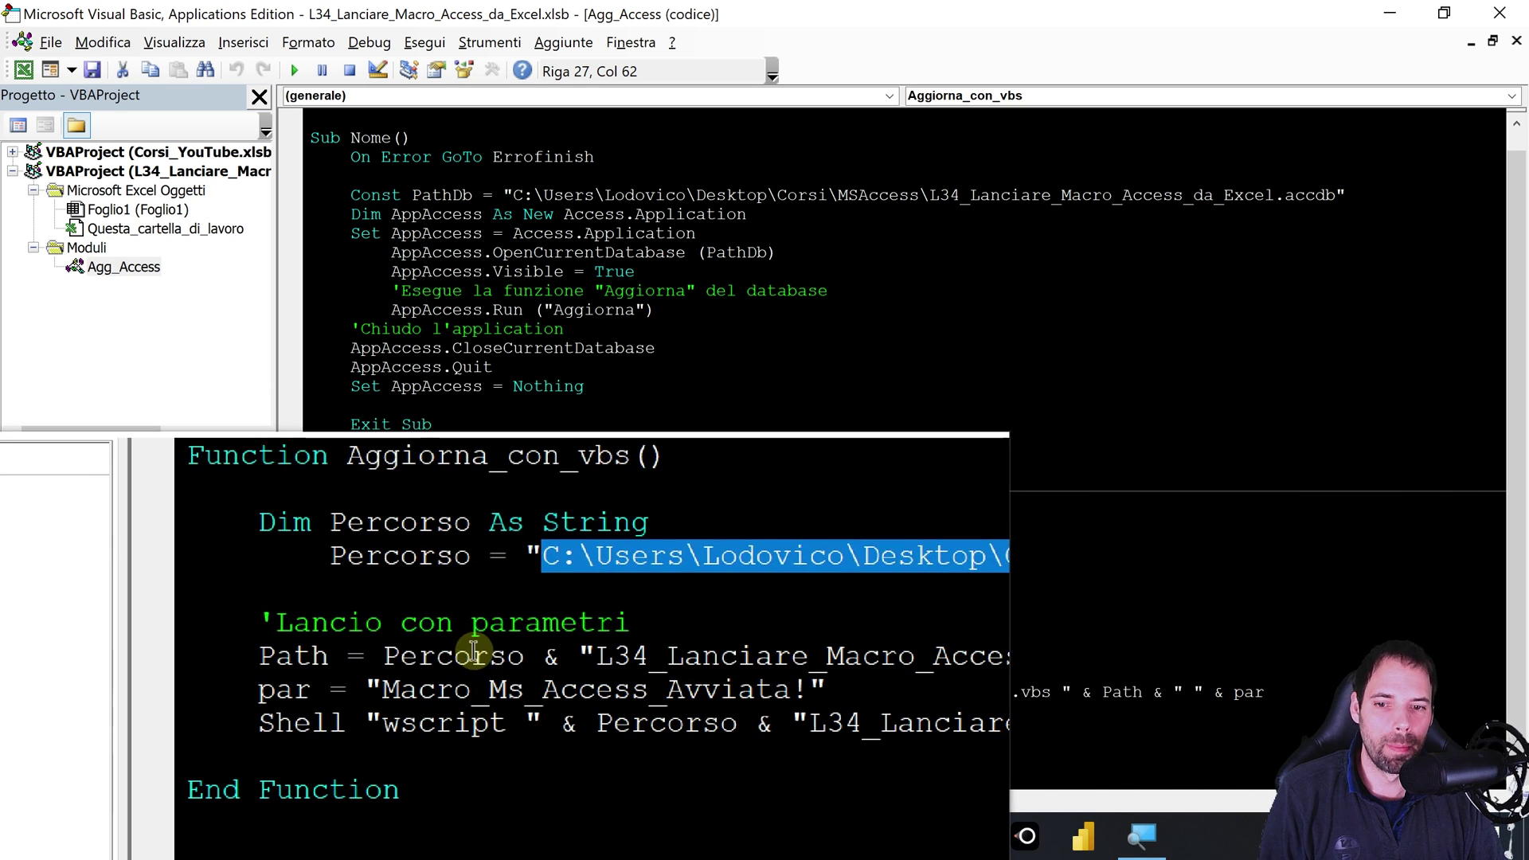
double_click(474, 651)
double_click(365, 659)
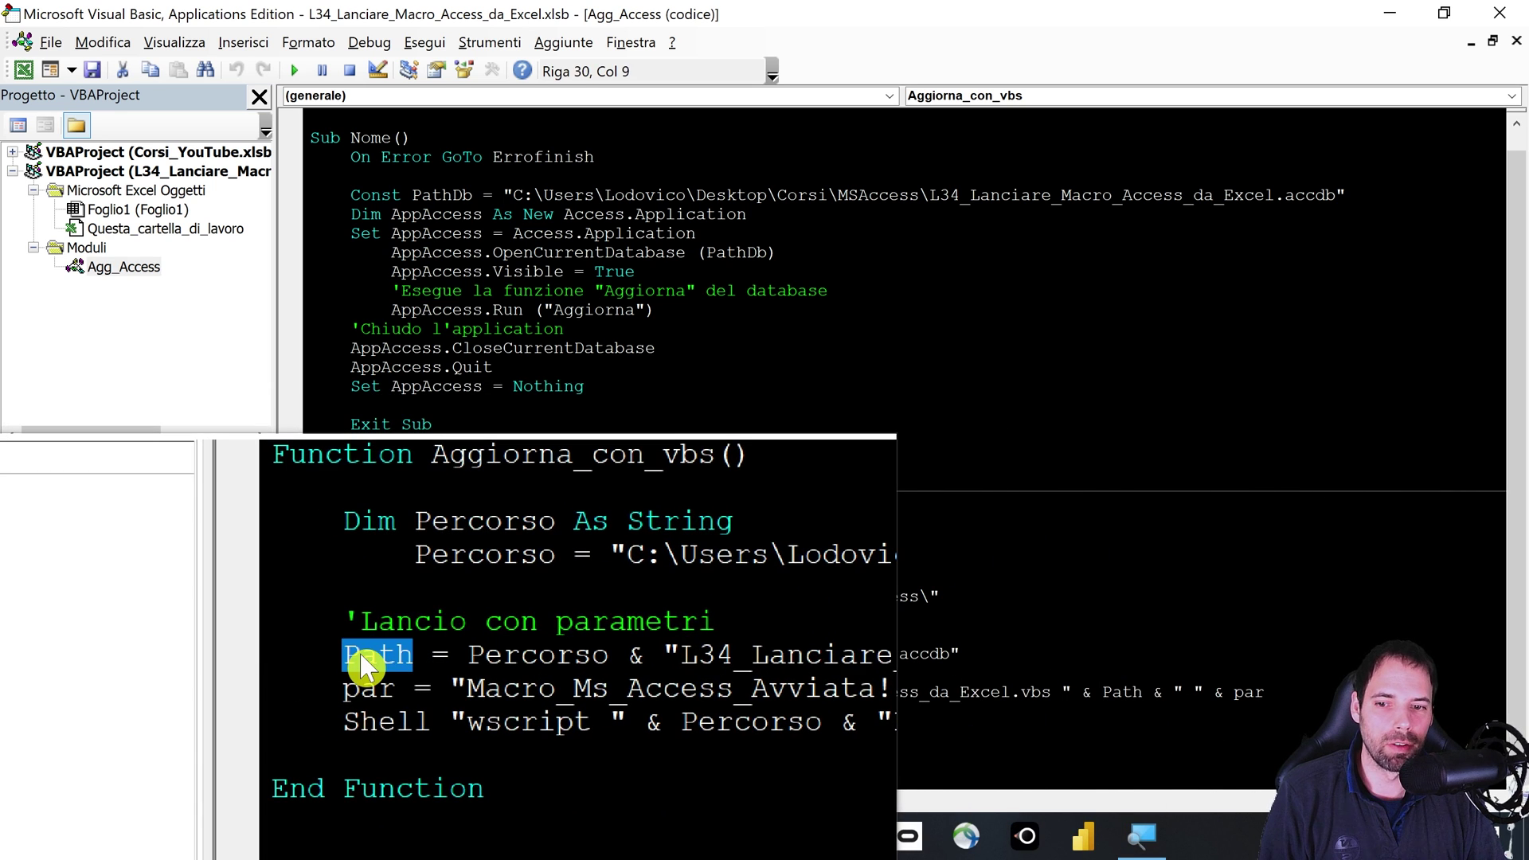
double_click(500, 653)
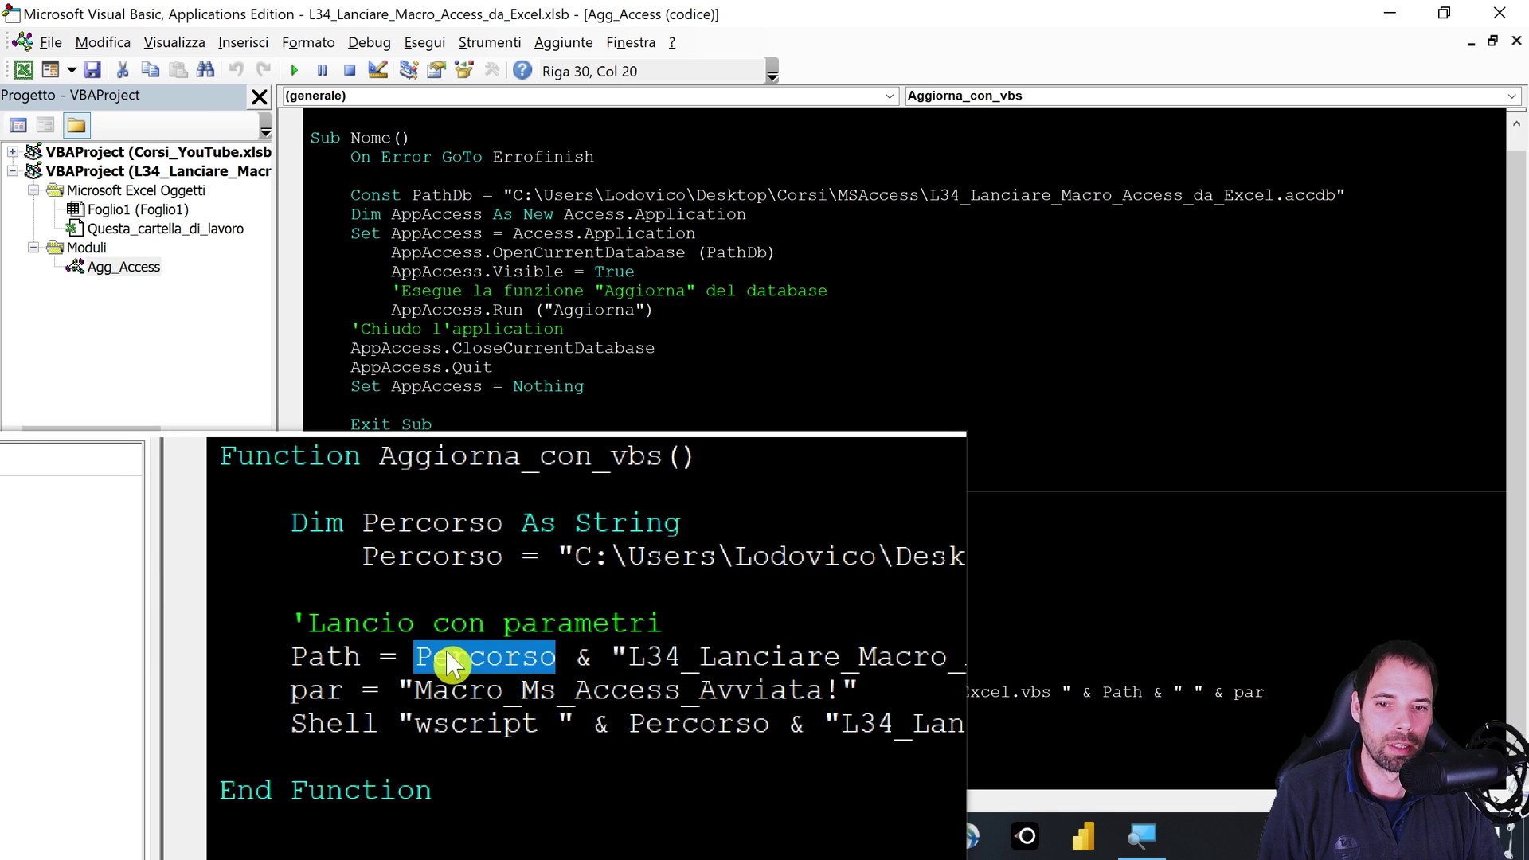
left_click_drag(577, 655, 948, 659)
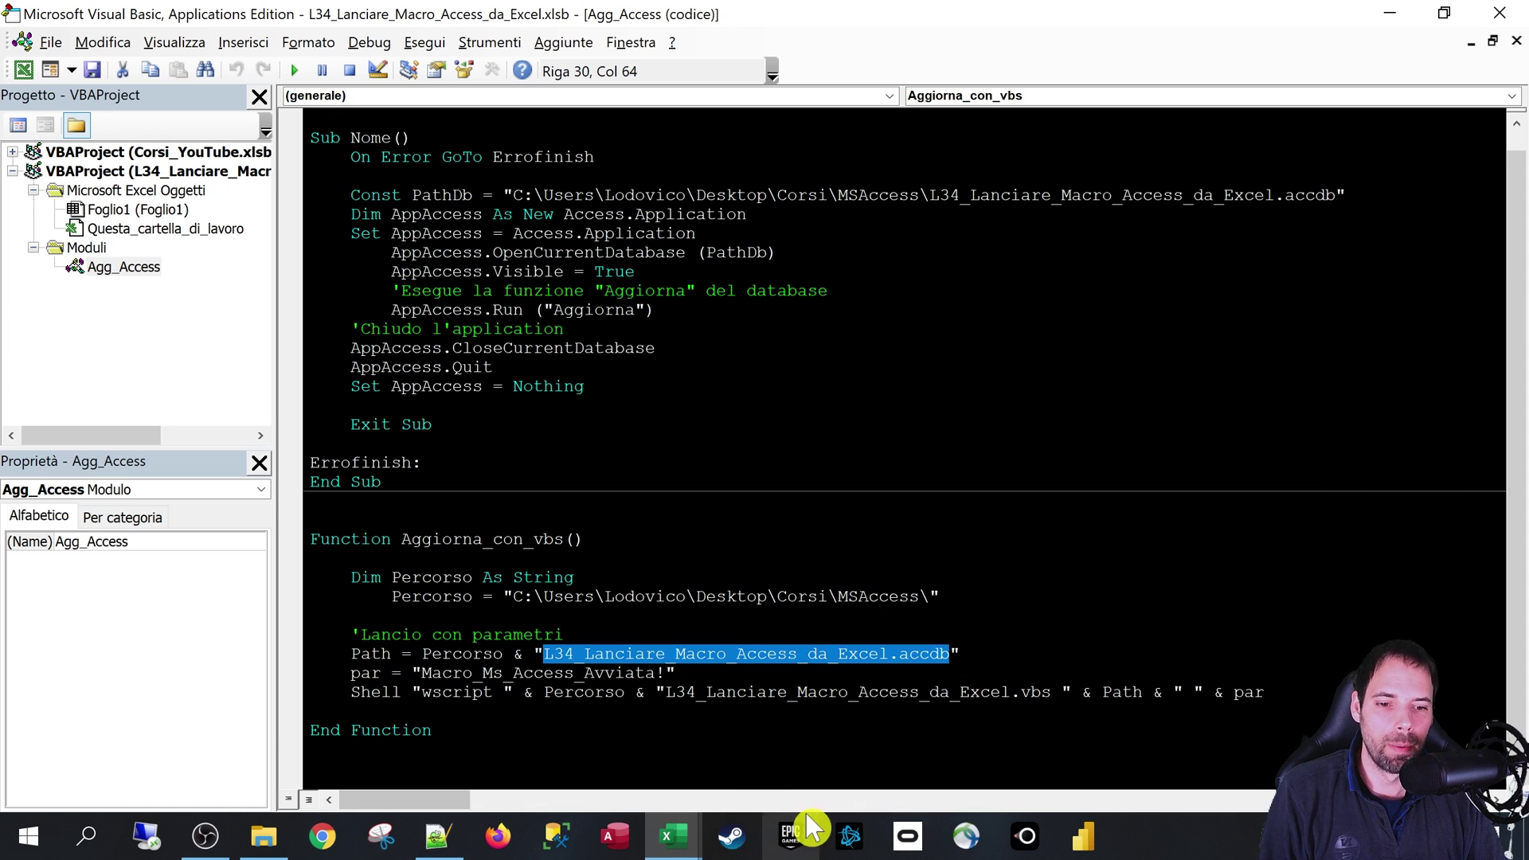
left_click(437, 836)
left_click(494, 372)
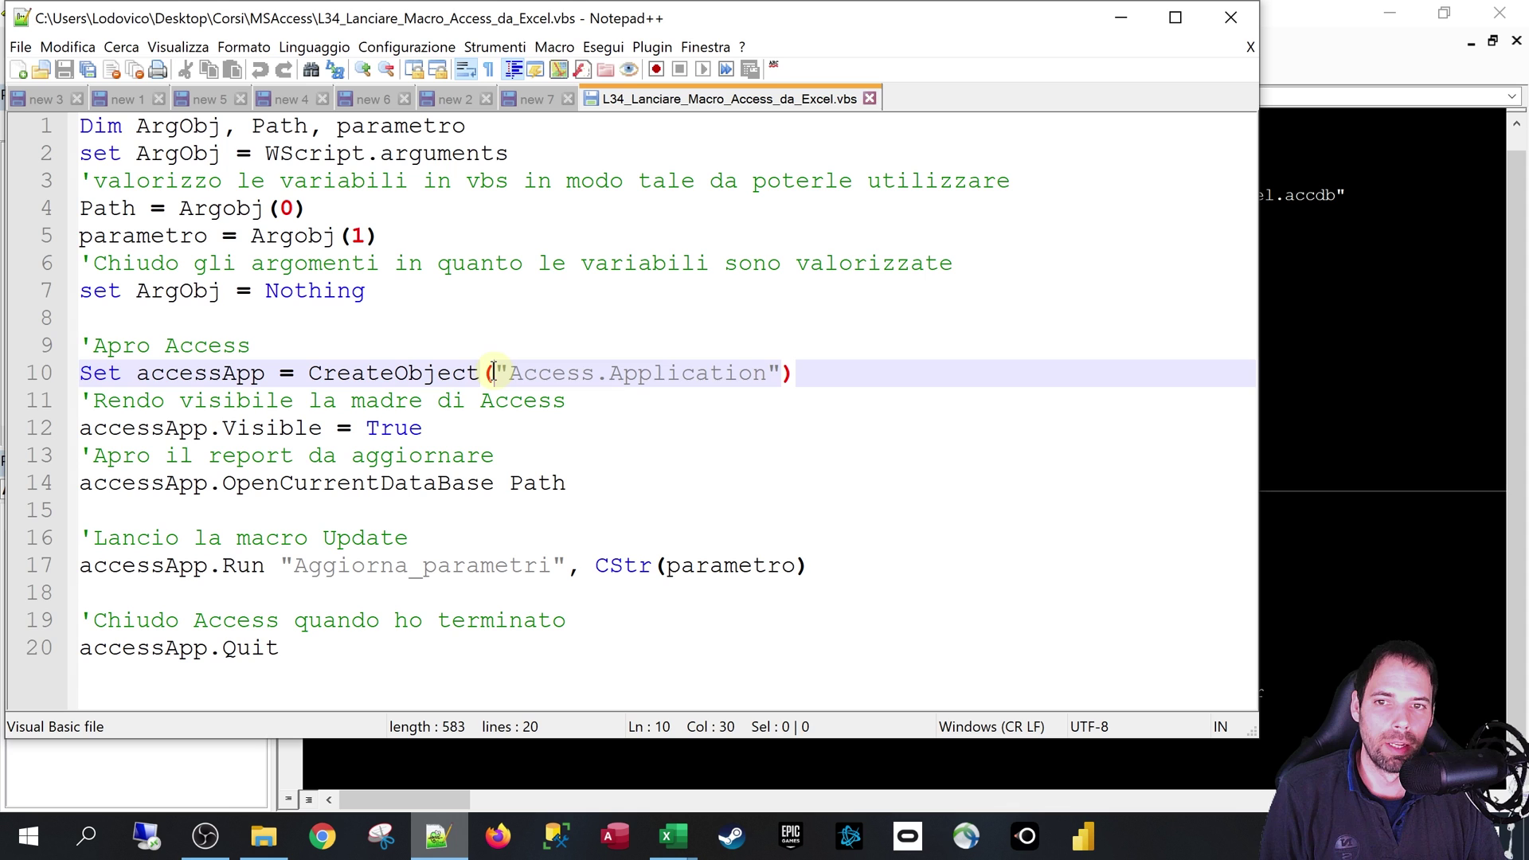
left_click(303, 243)
left_click(399, 310)
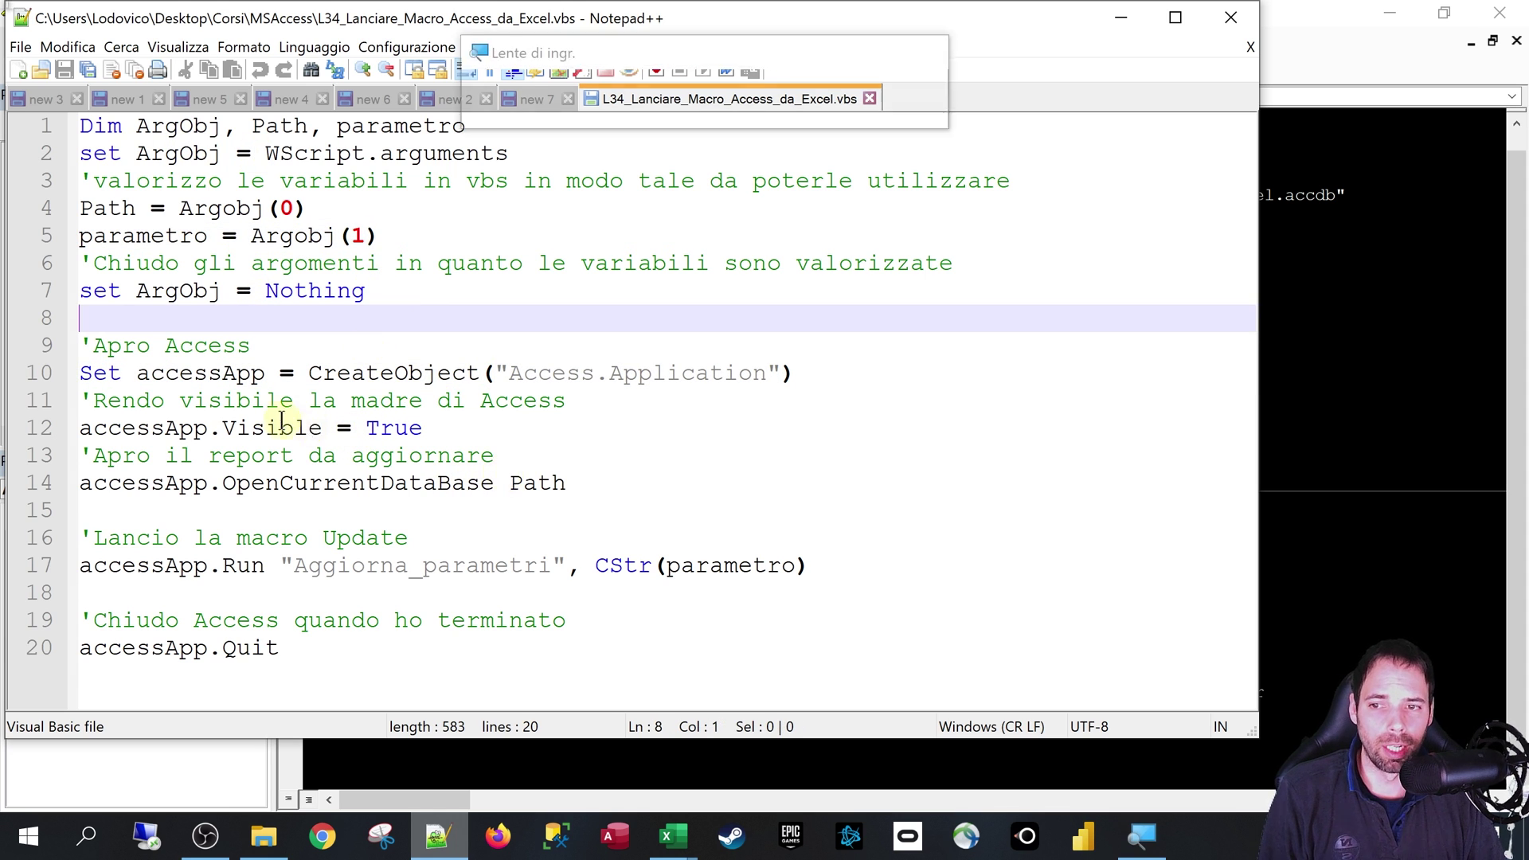
left_click_drag(265, 483, 465, 482)
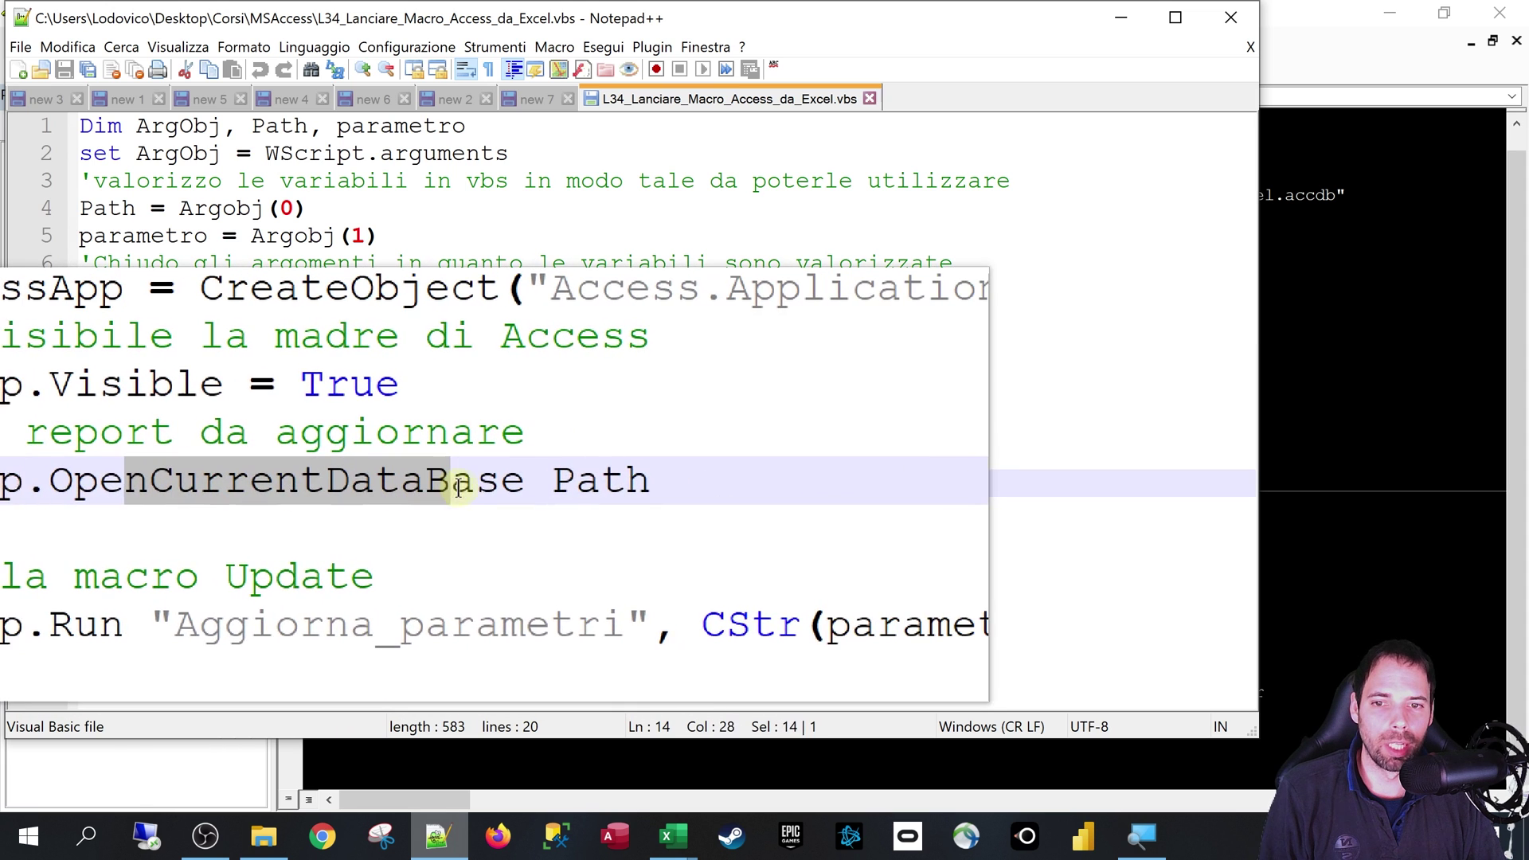
key("alt+Tab")
left_click_drag(462, 177, 683, 384)
key("ctrl+v")
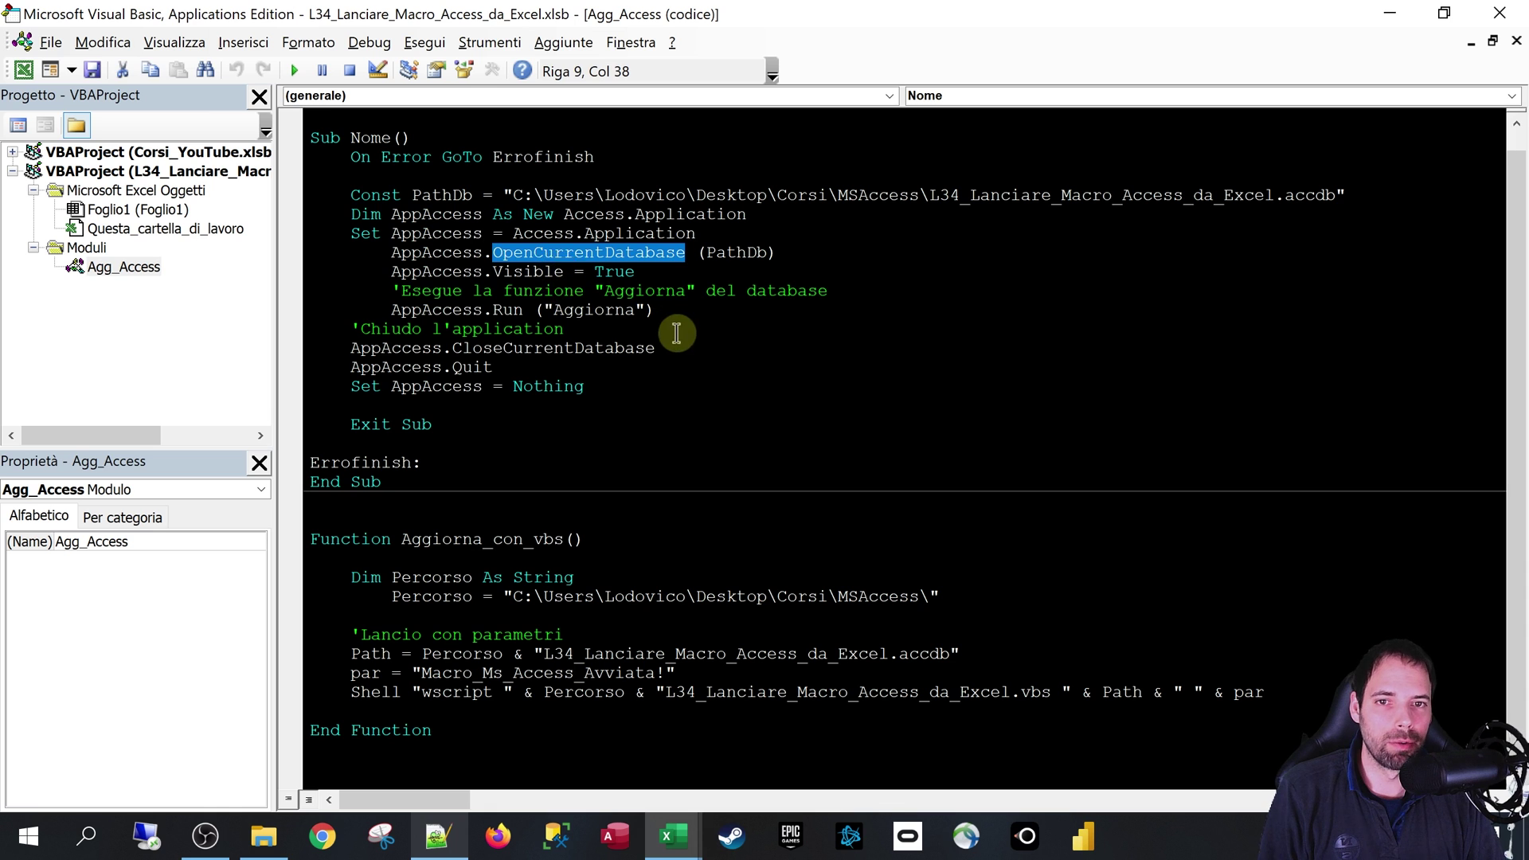
left_click(460, 828)
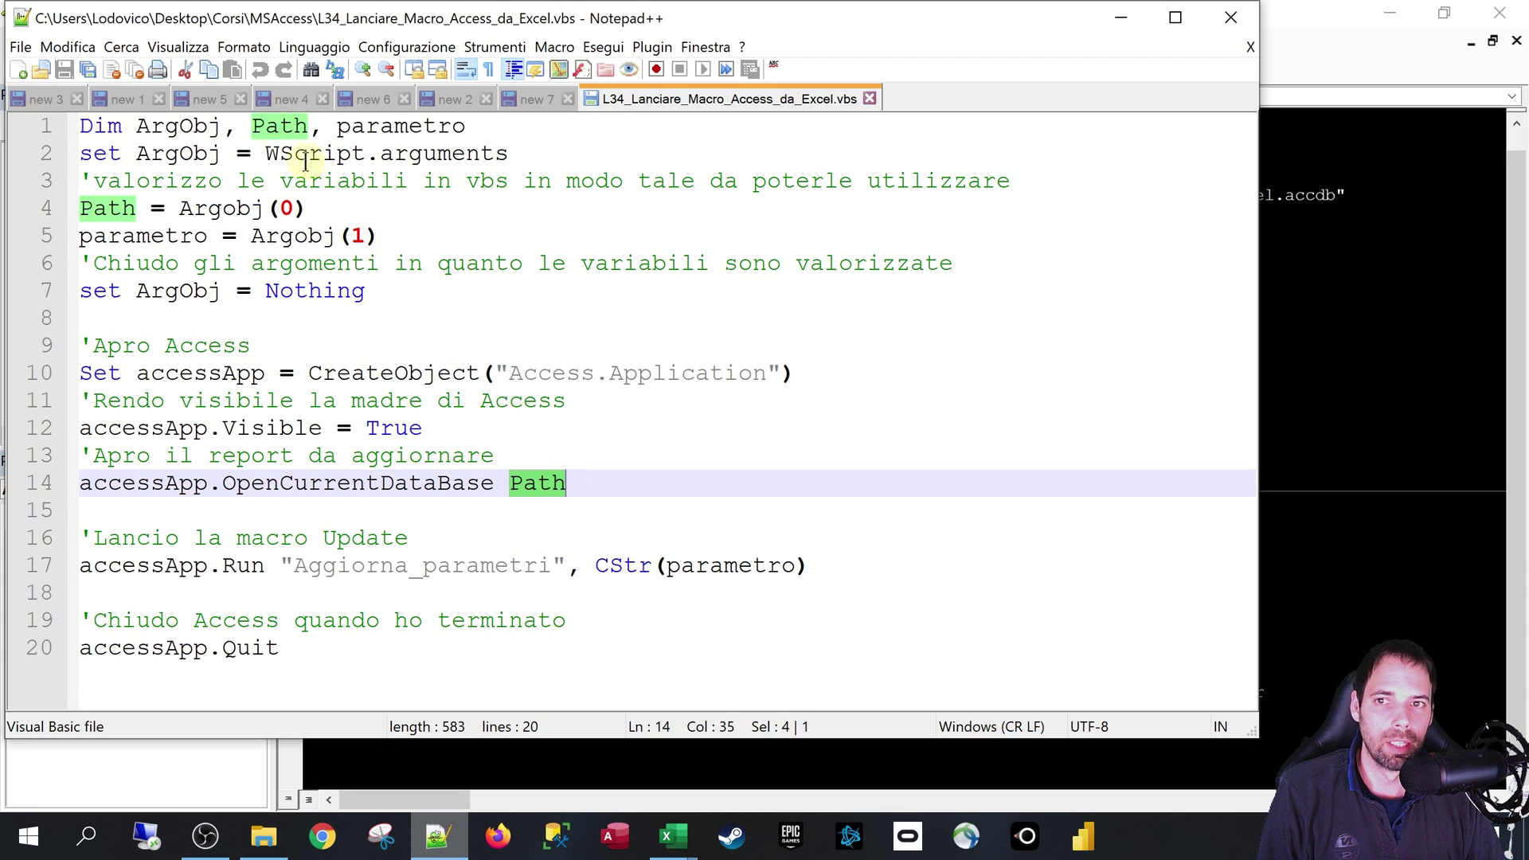
left_click(1376, 389)
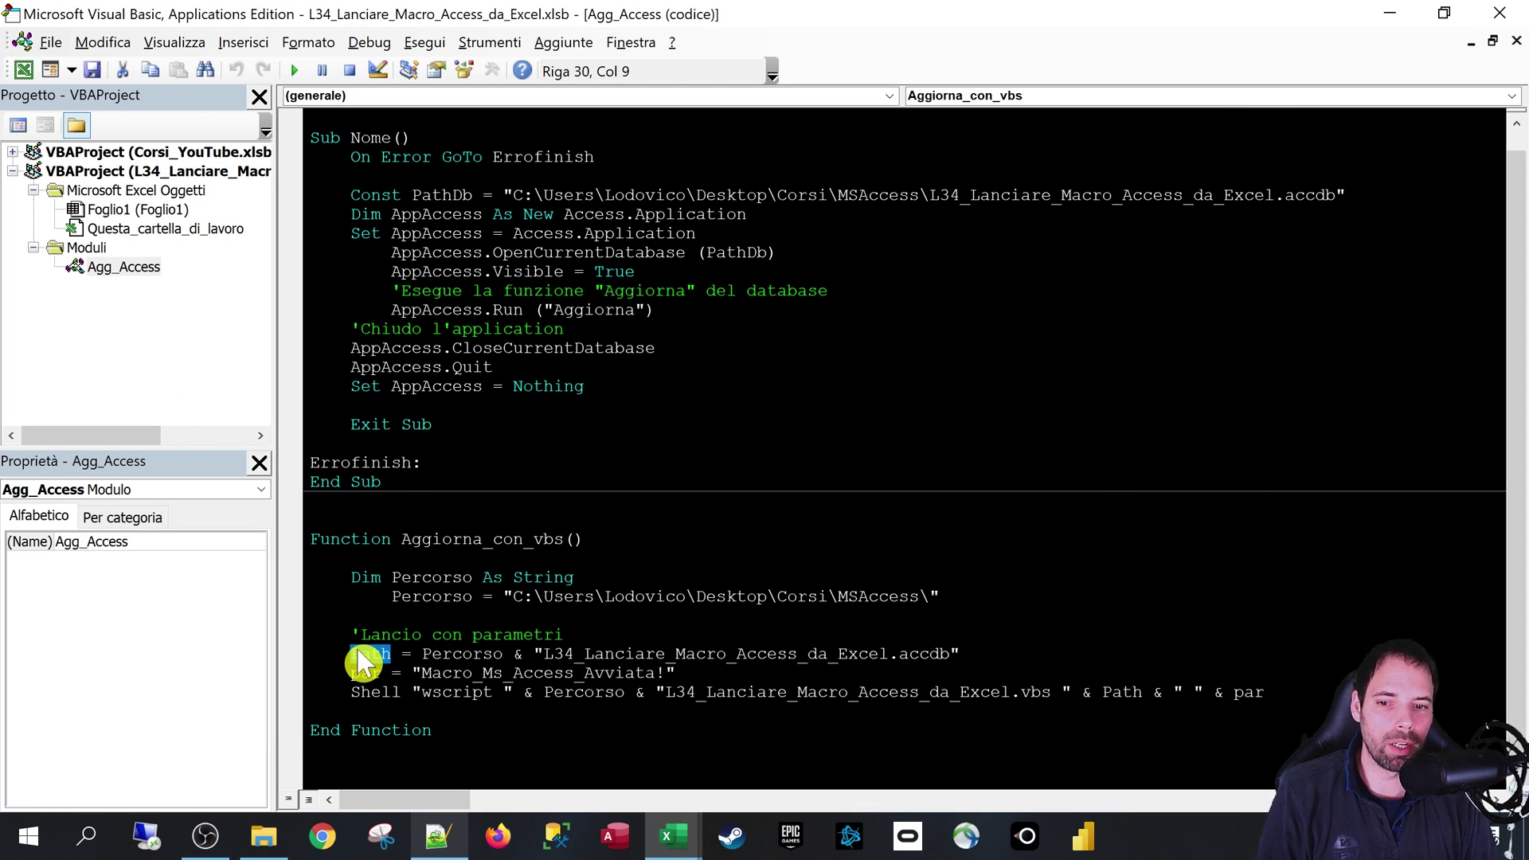
double_click(444, 599)
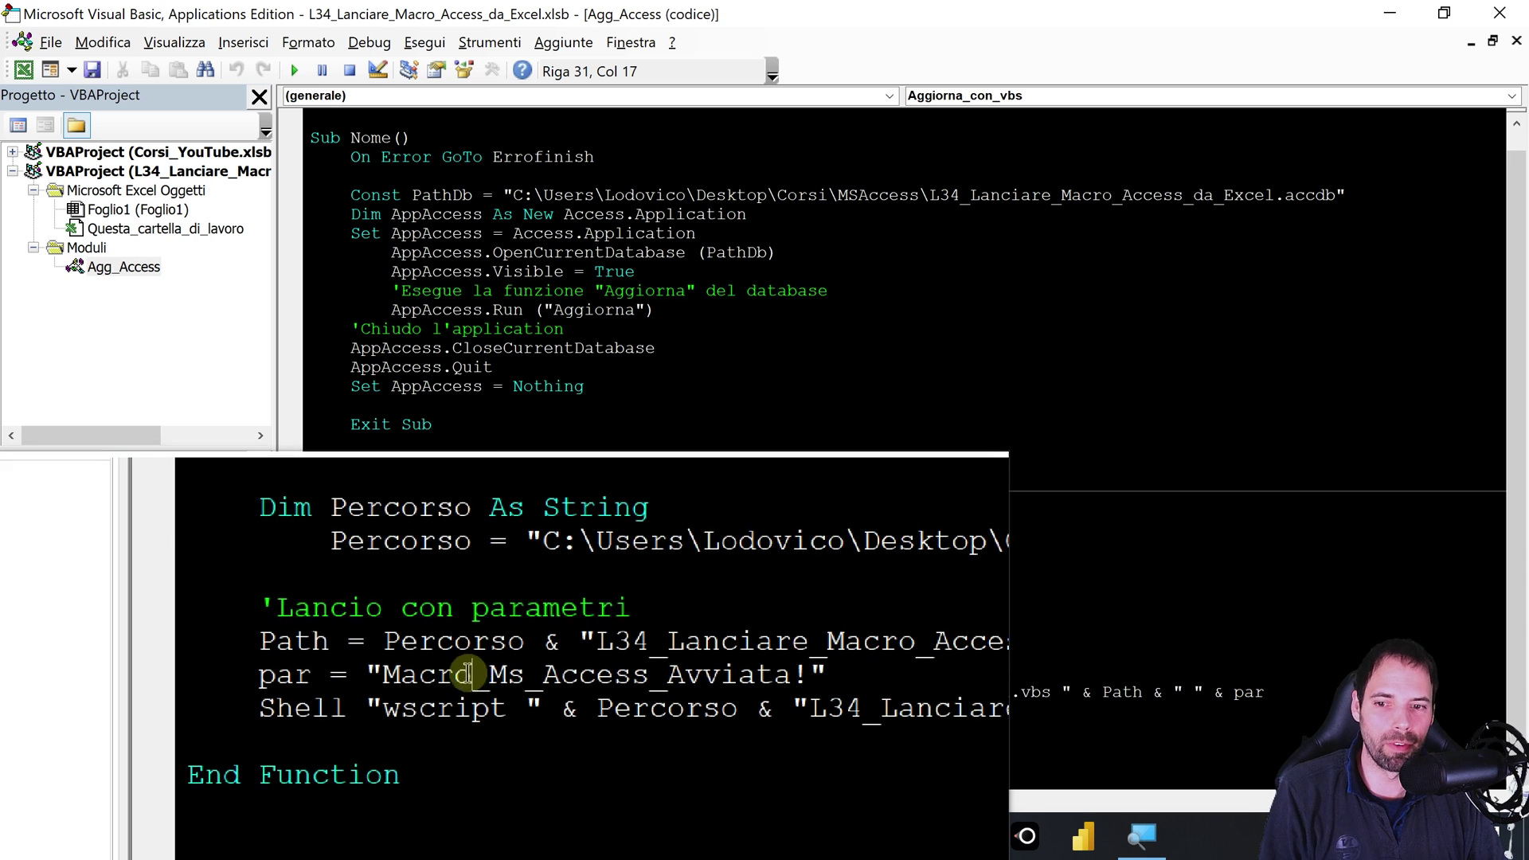
left_click(485, 674)
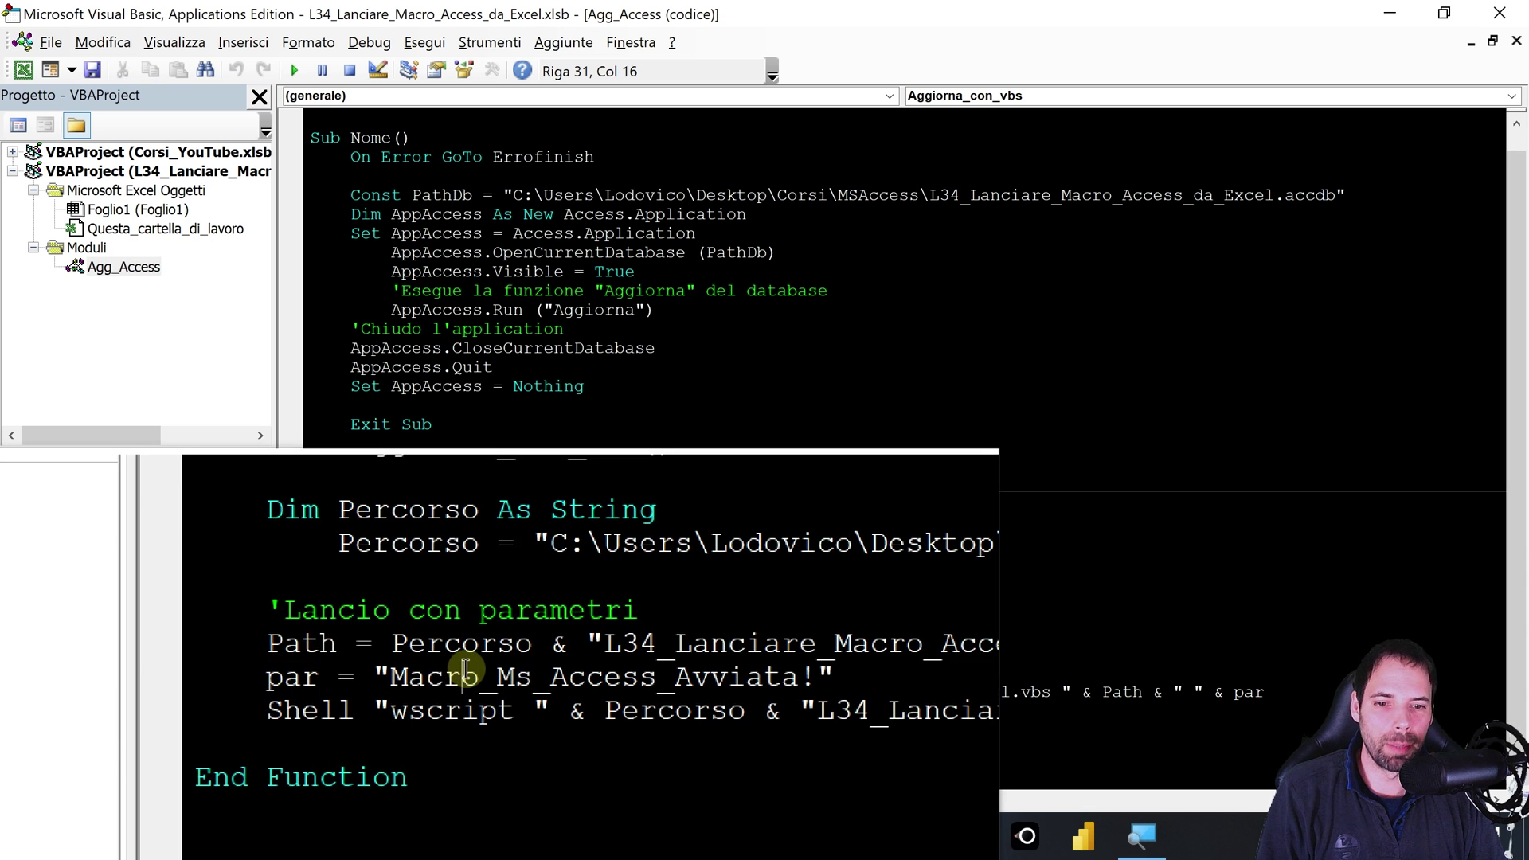
left_click_drag(421, 675, 582, 673)
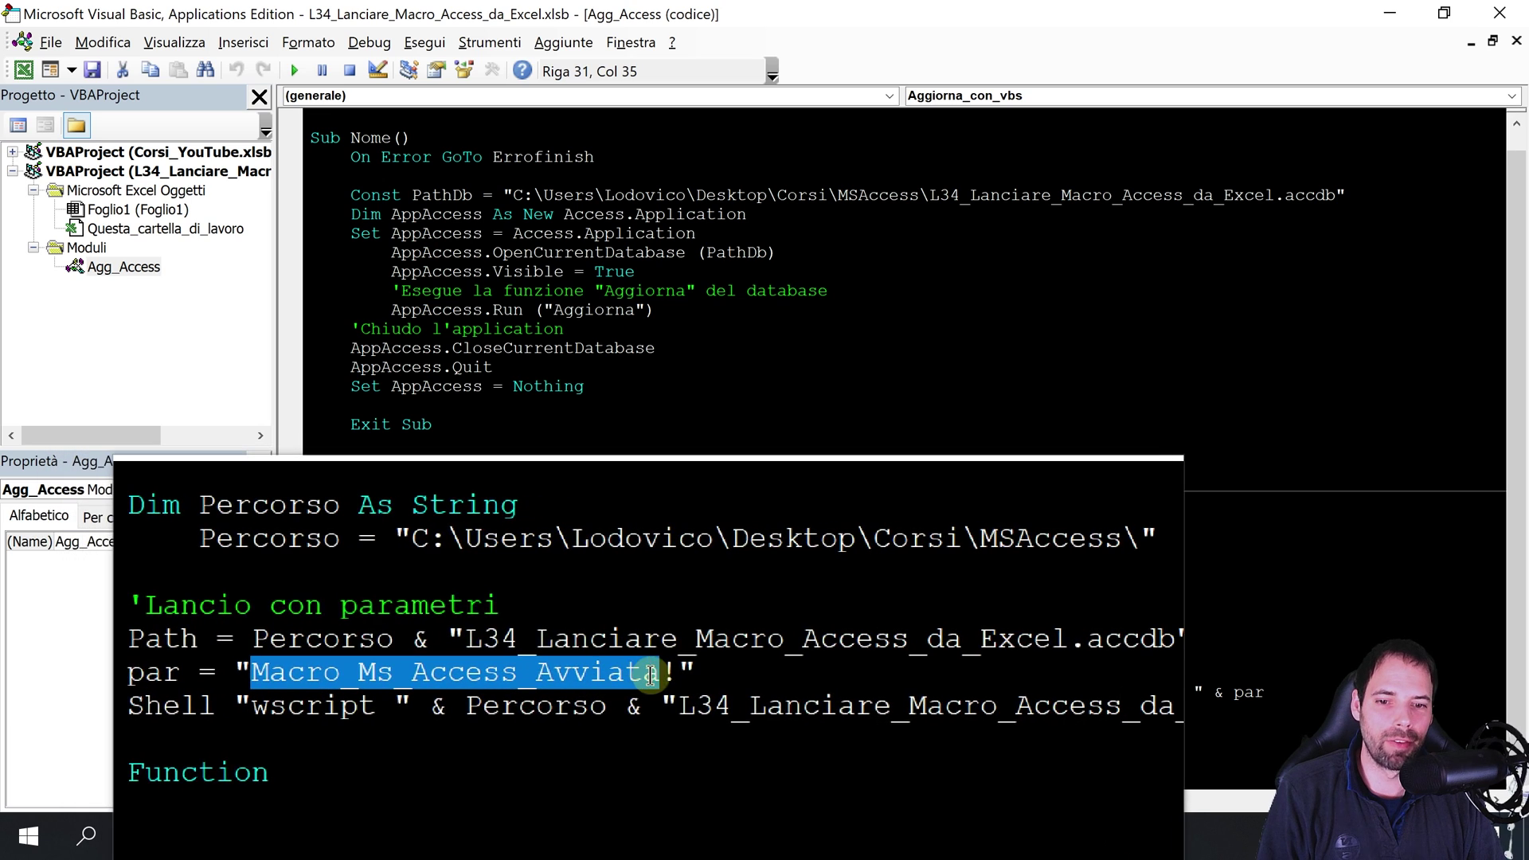
left_click_drag(582, 673, 749, 674)
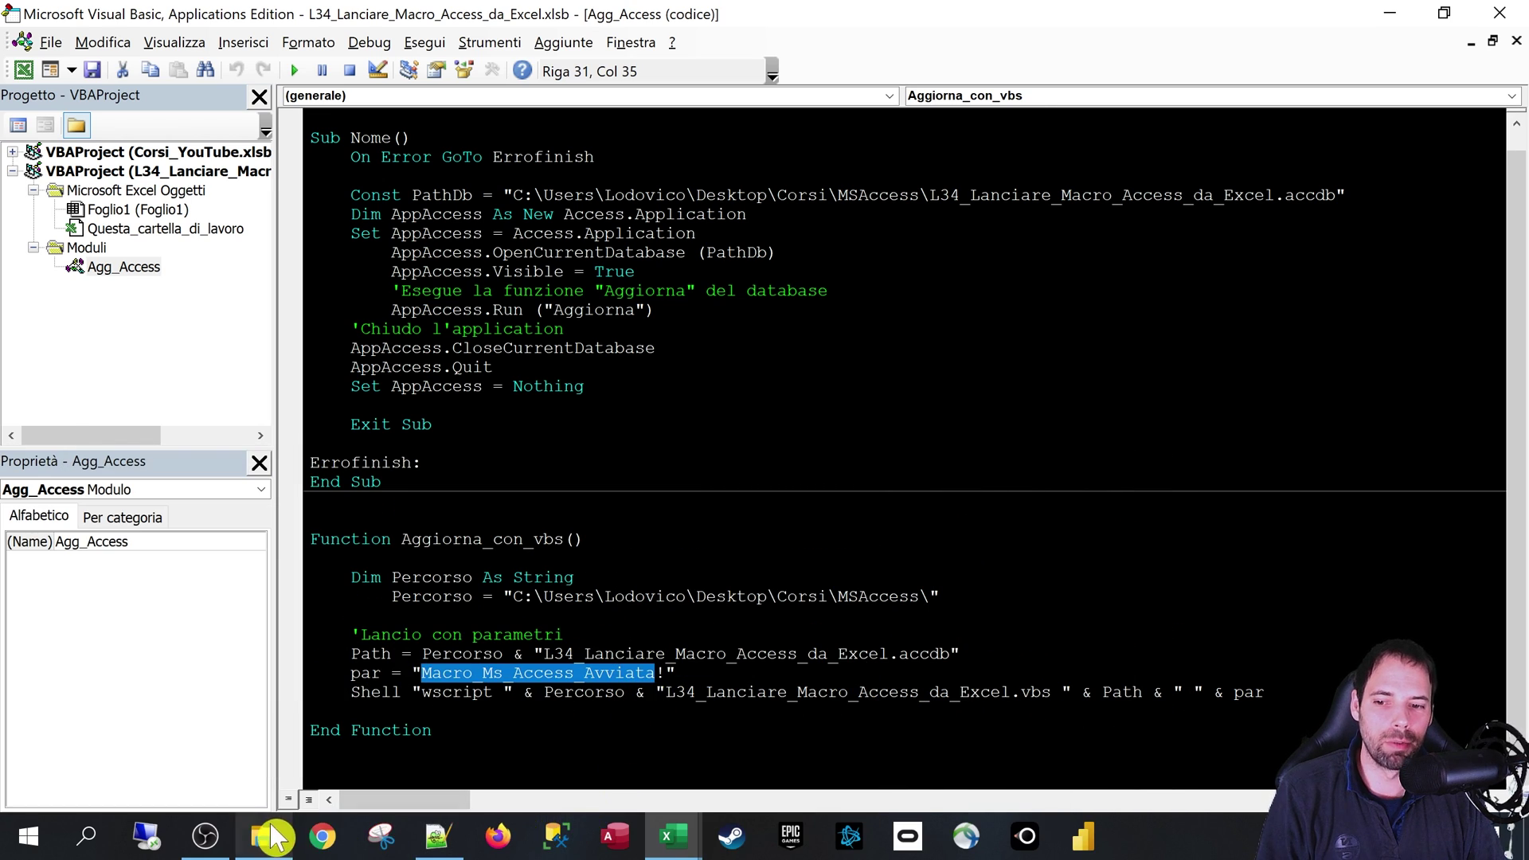
left_click(274, 836)
double_click(525, 368)
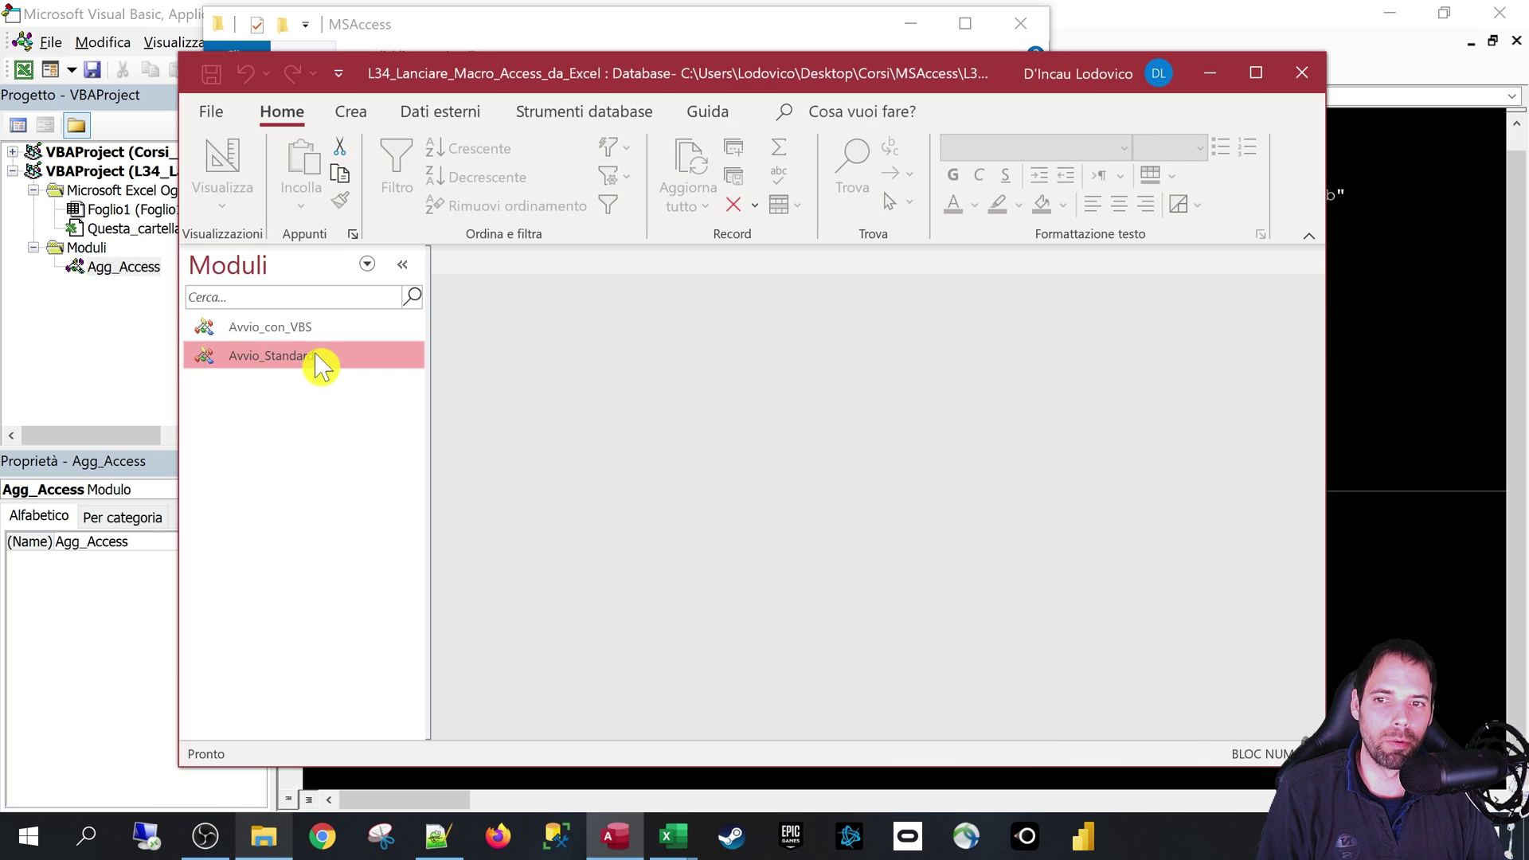
double_click(321, 366)
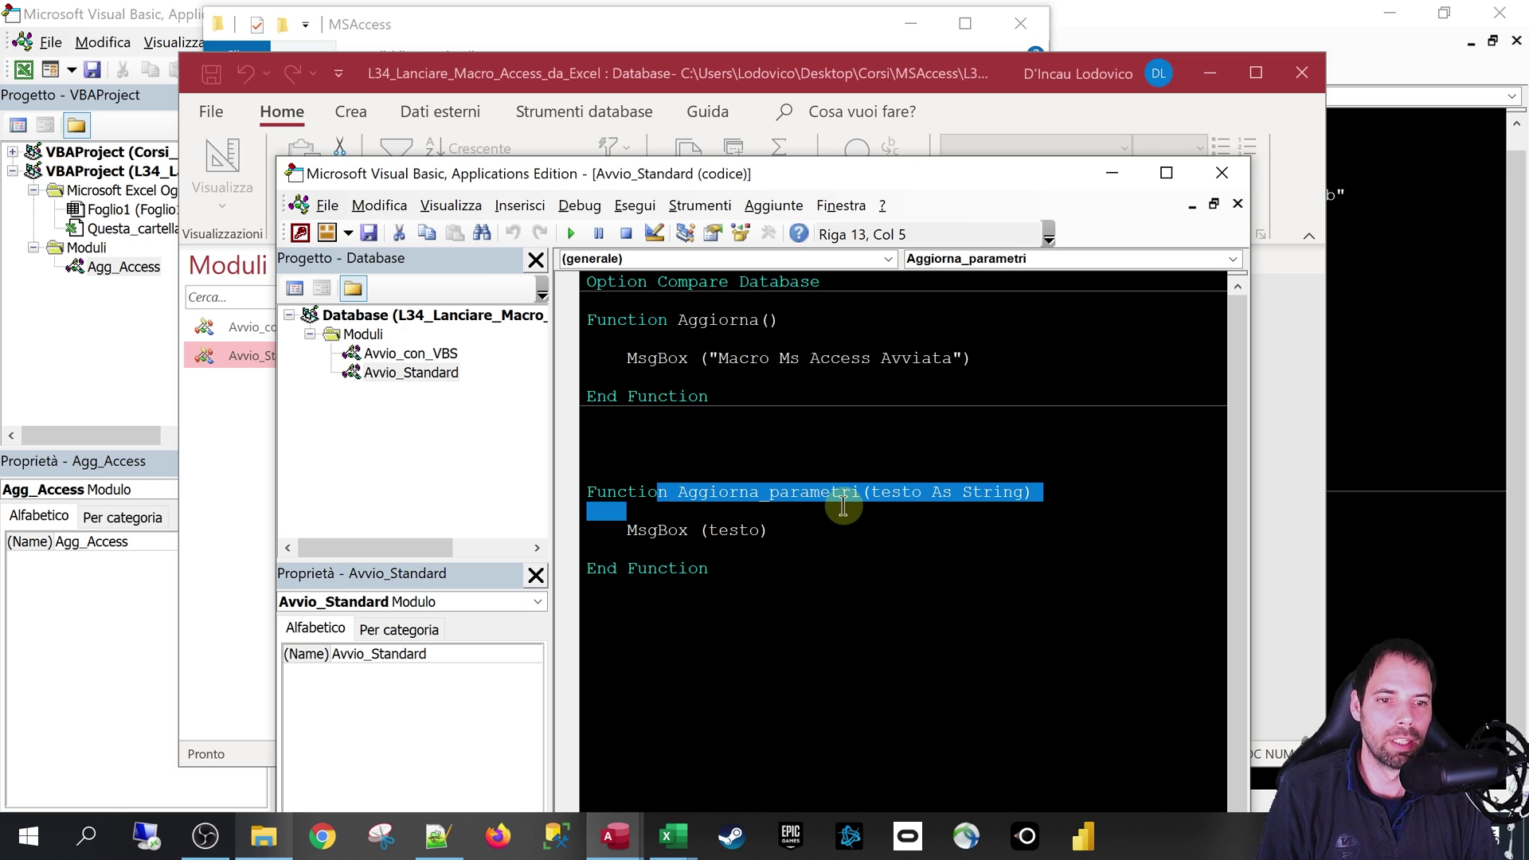
double_click(907, 494)
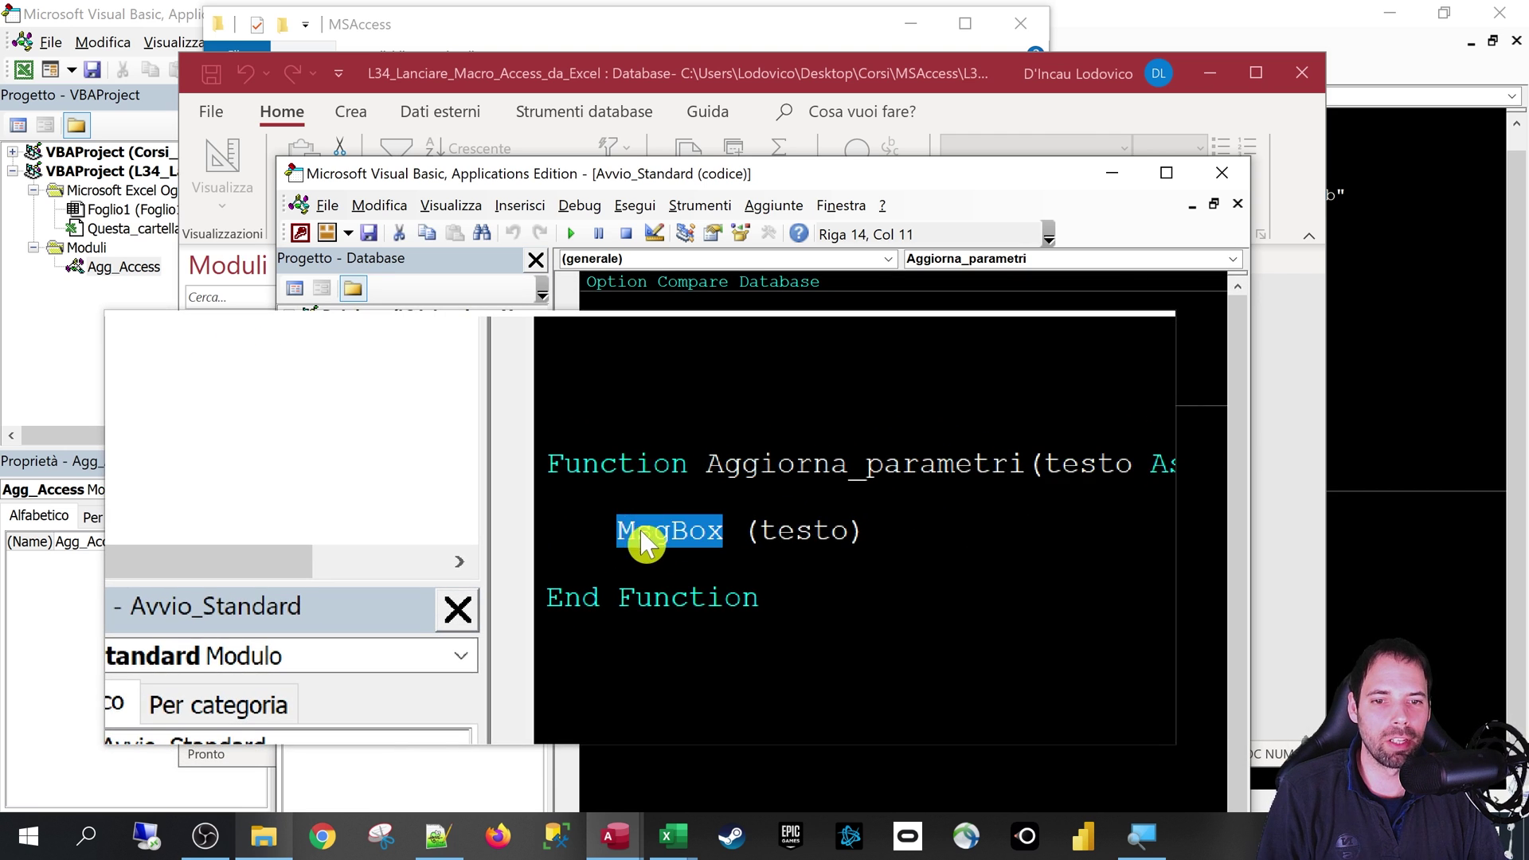
double_click(733, 531)
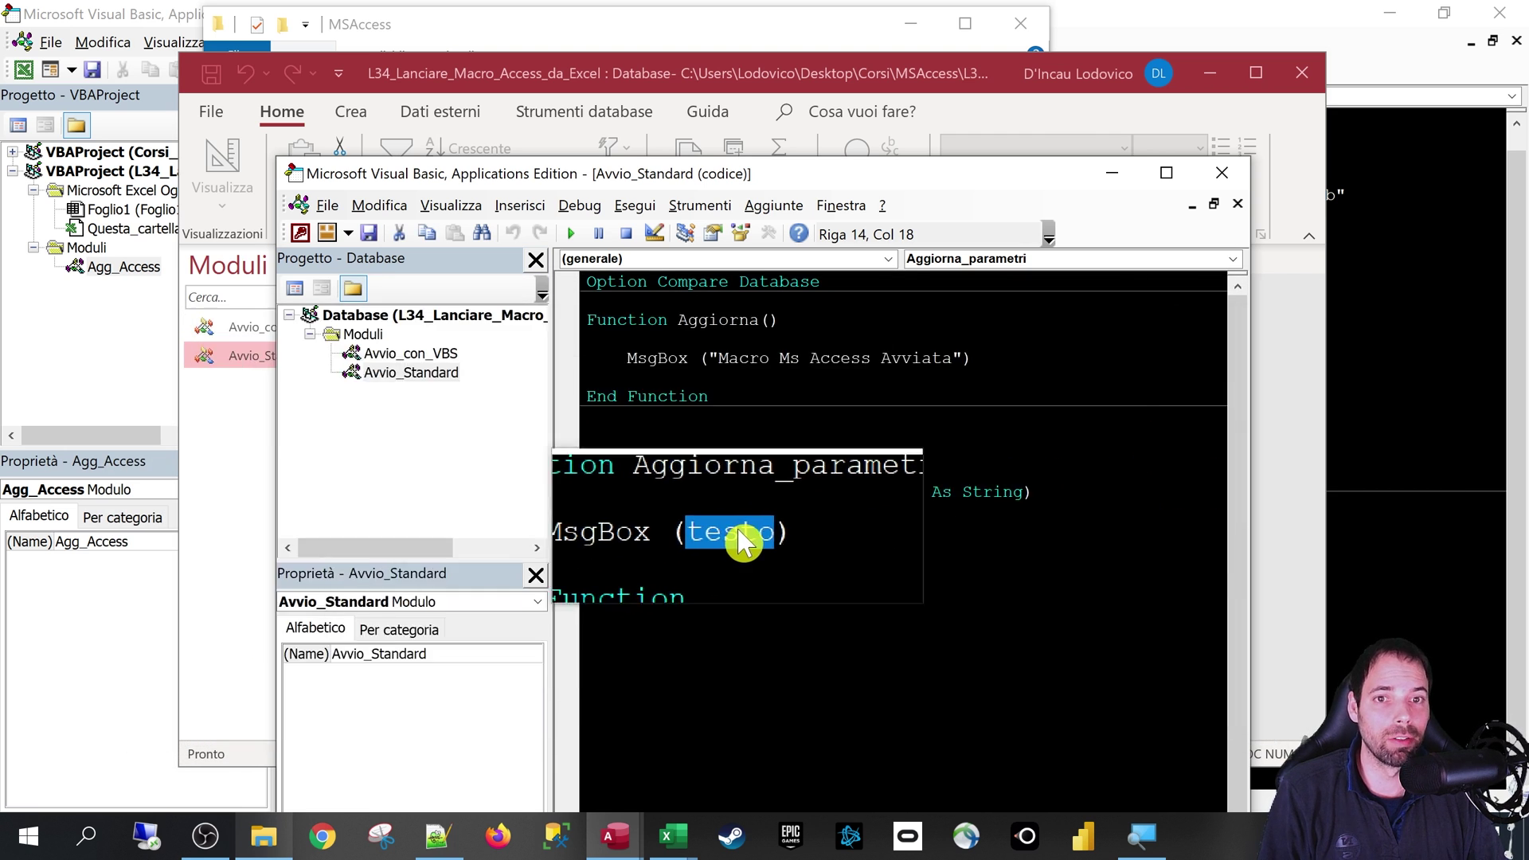
left_click(1221, 173)
left_click(1302, 72)
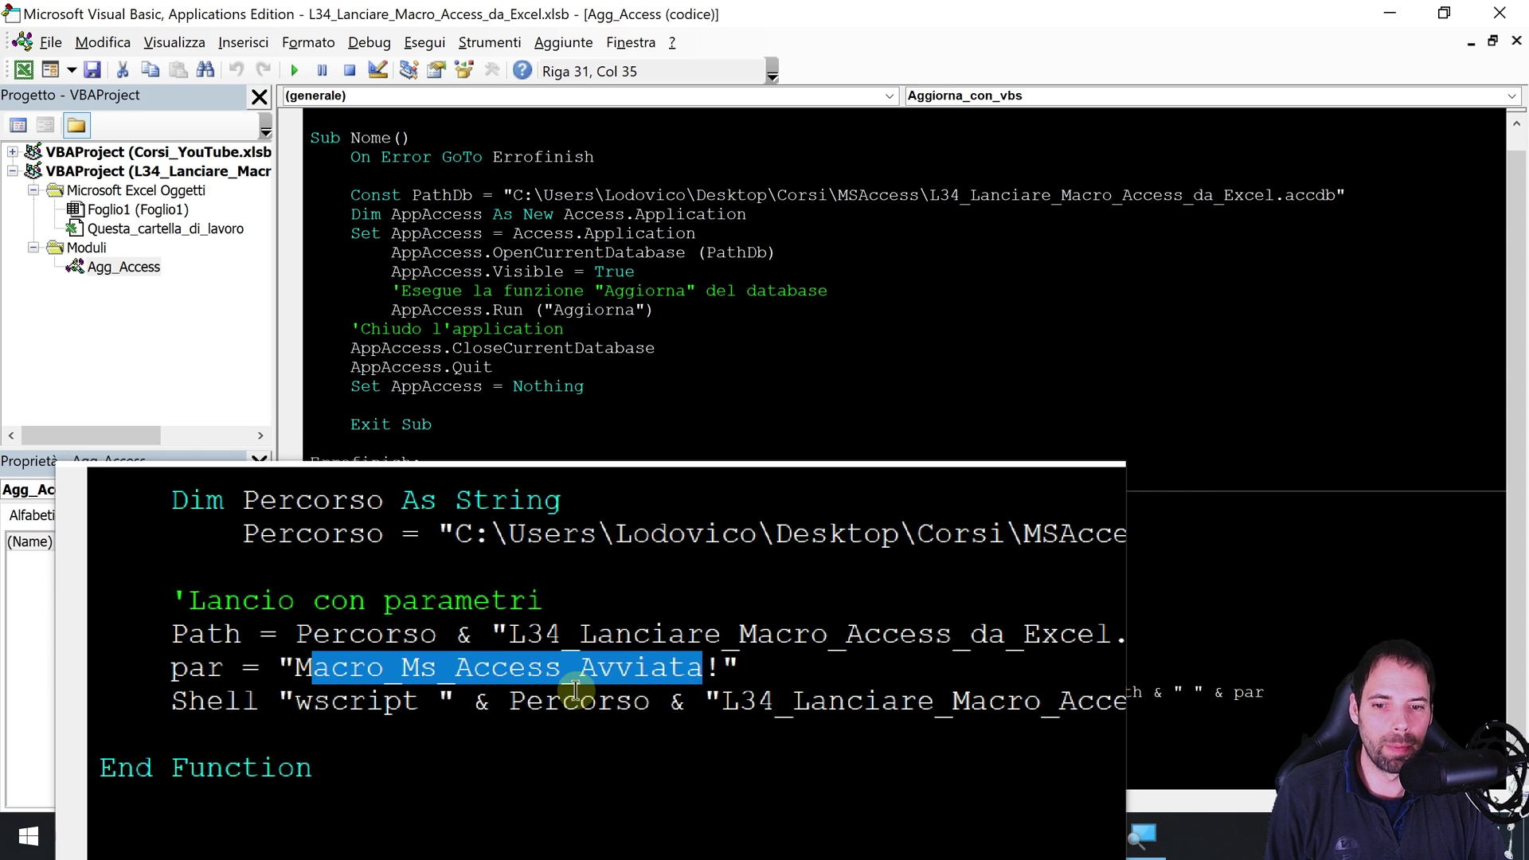
left_click(575, 690)
left_click(384, 691)
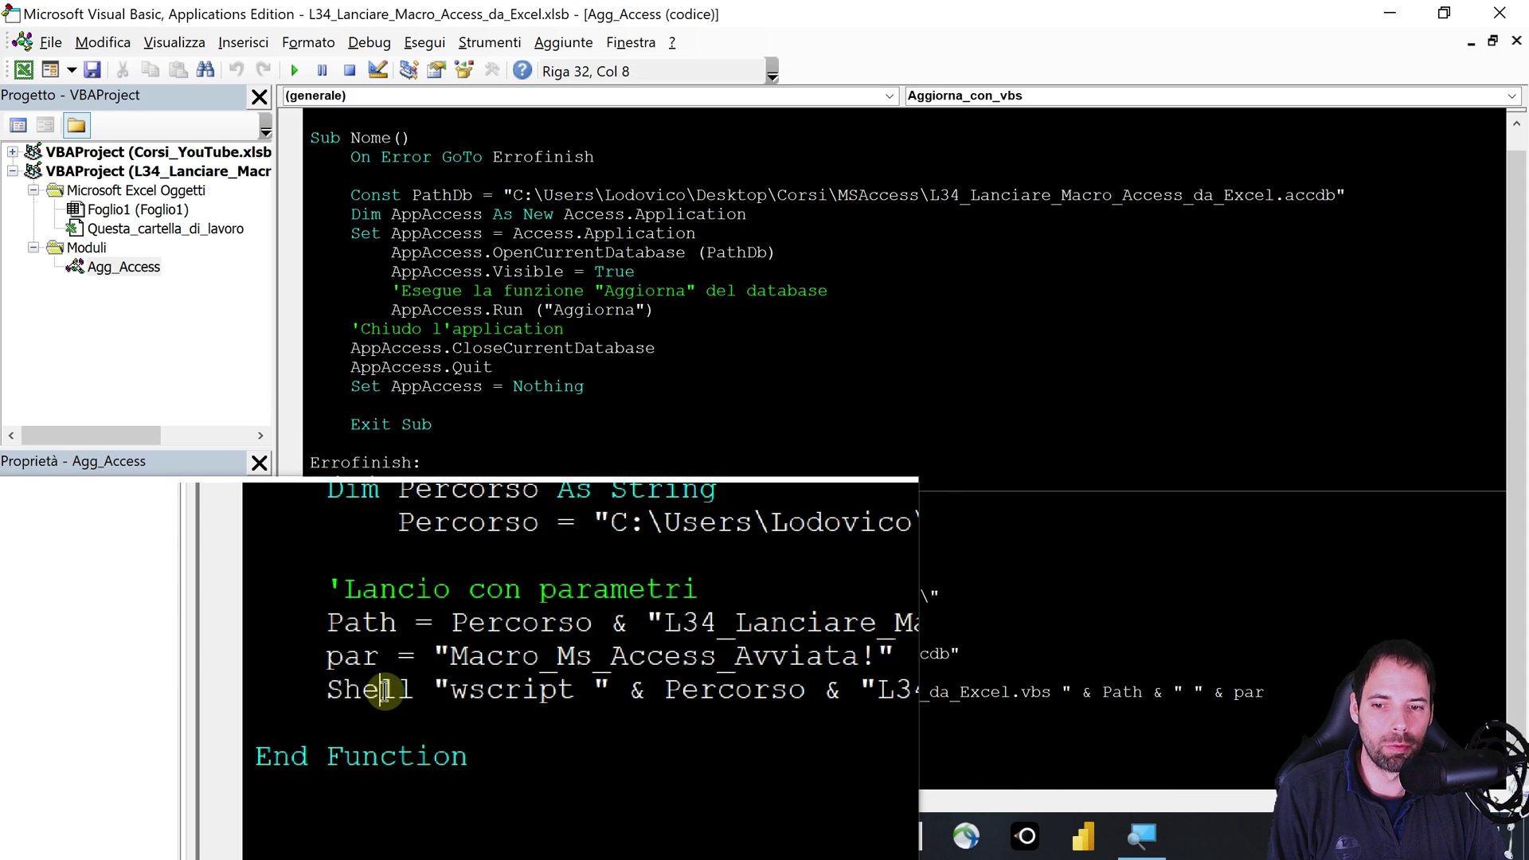
double_click(384, 690)
double_click(446, 694)
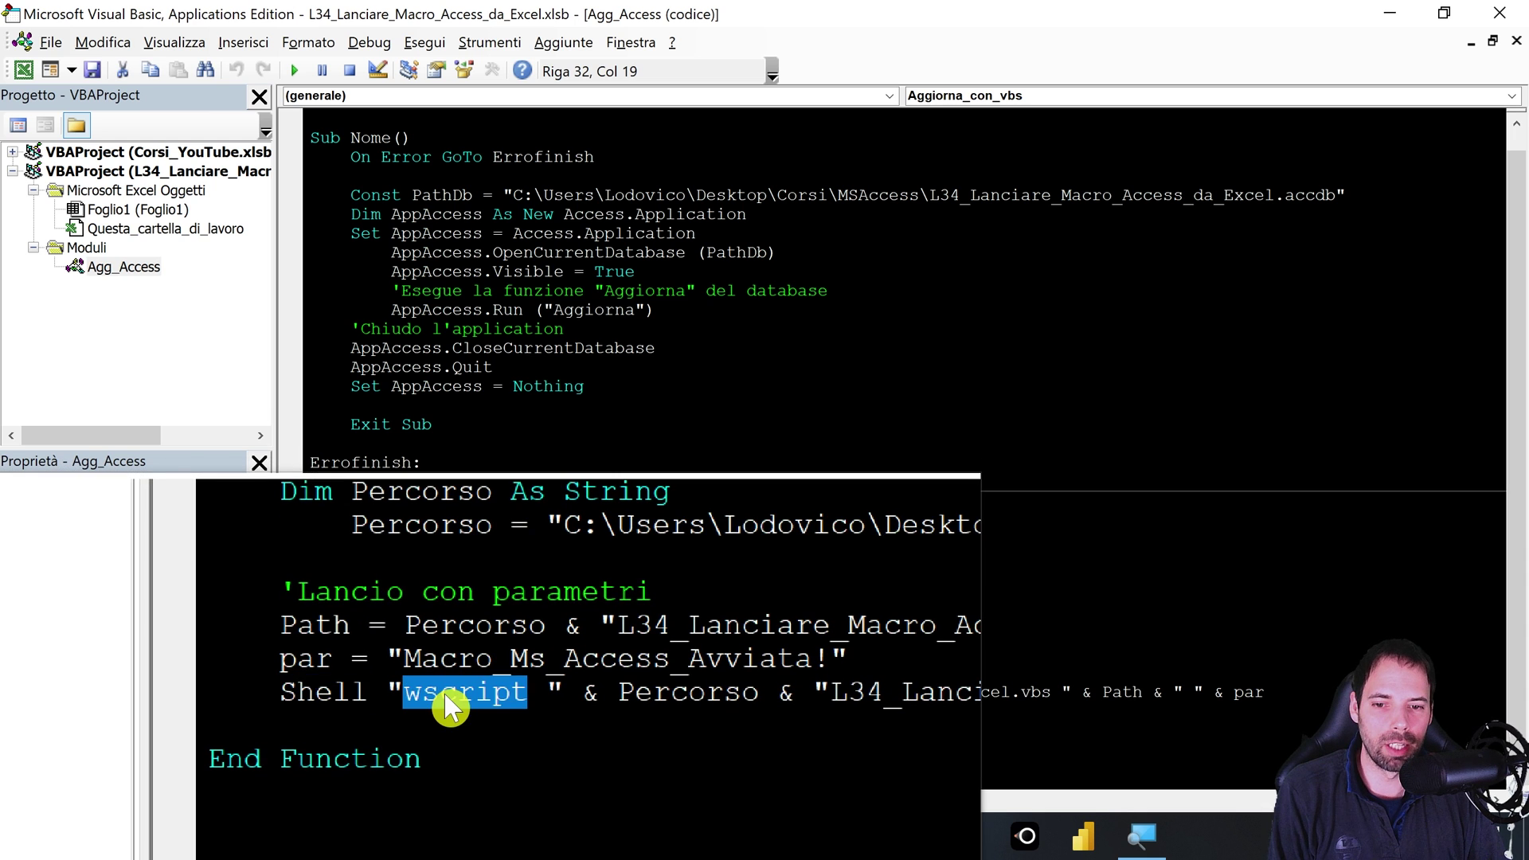
left_click(406, 692)
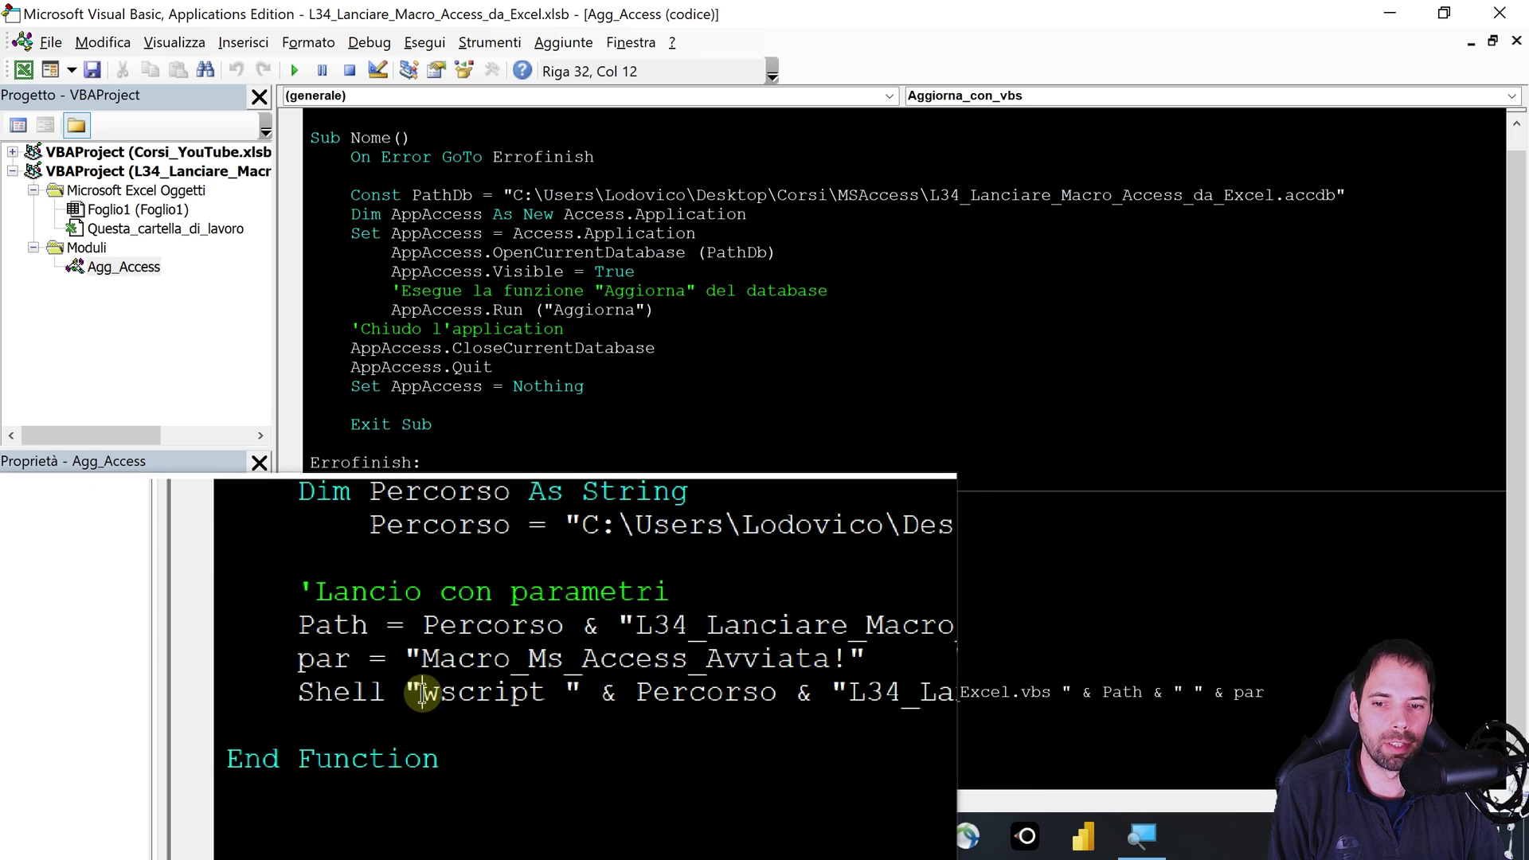
key("shift+Left")
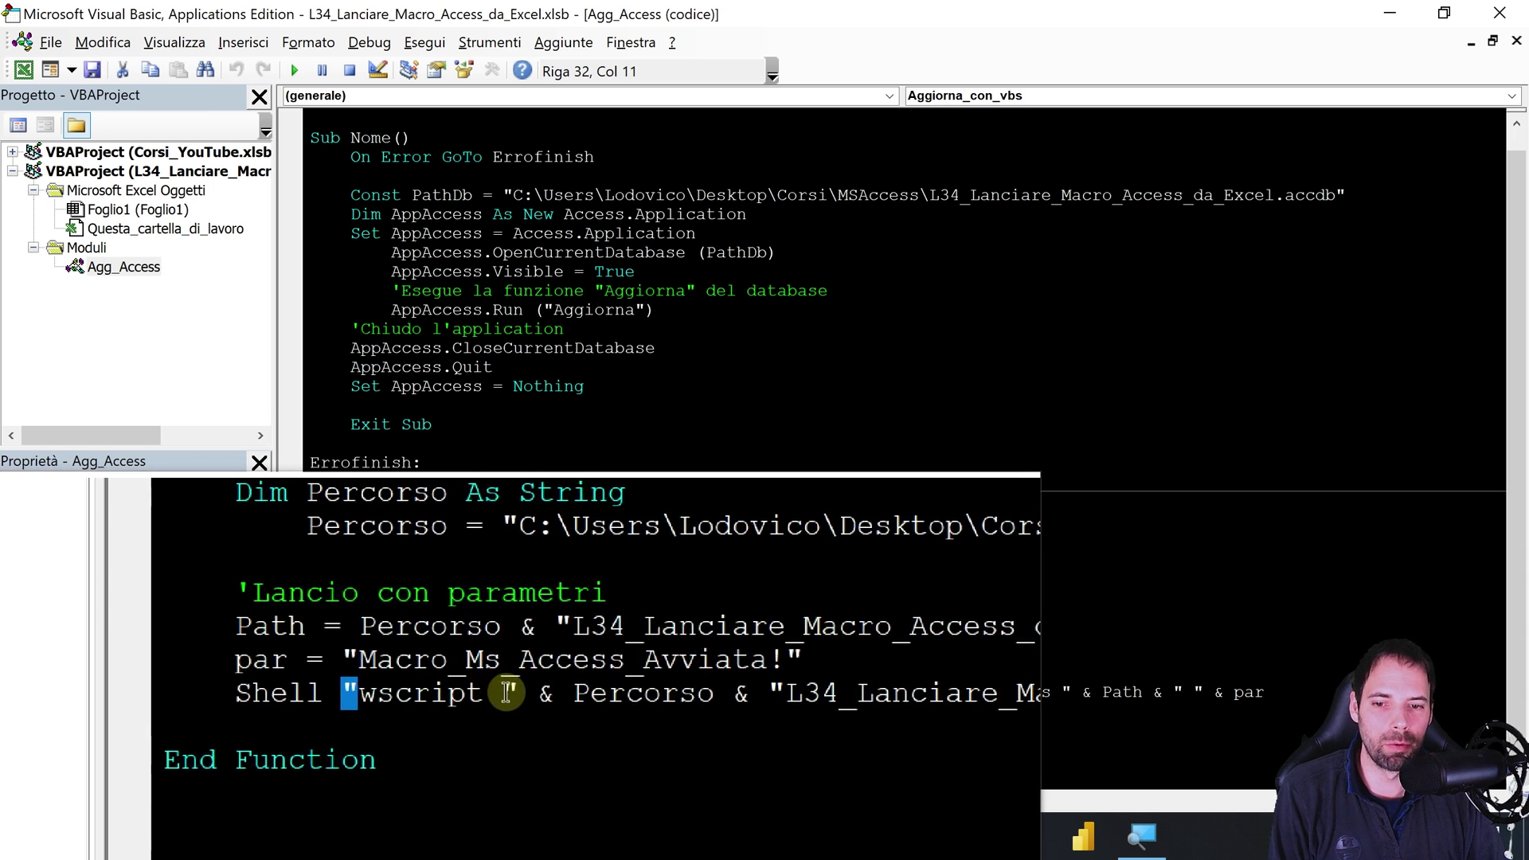
double_click(501, 692)
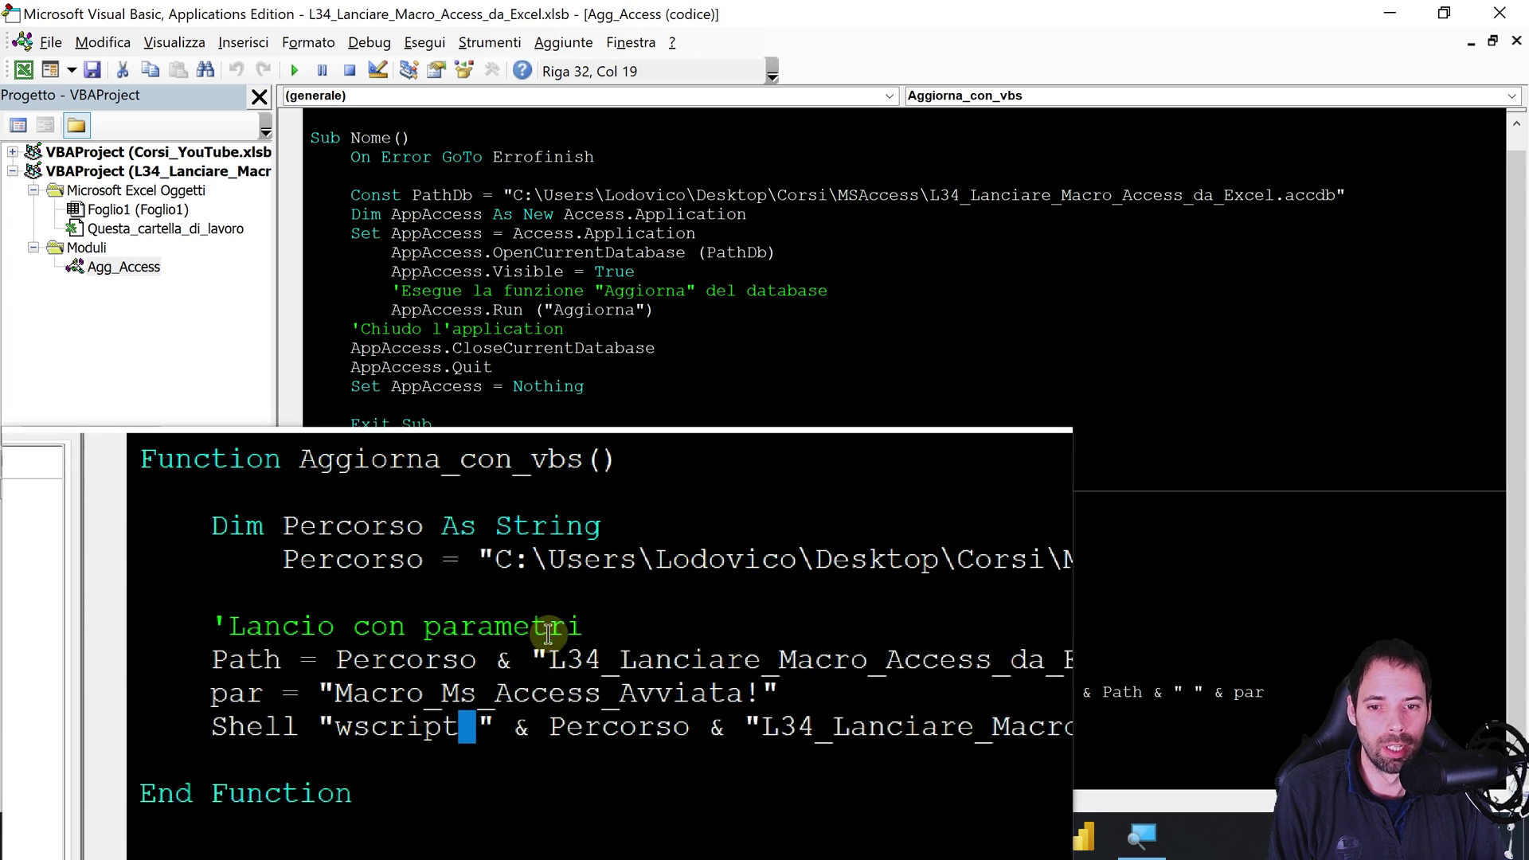
left_click_drag(556, 605, 754, 599)
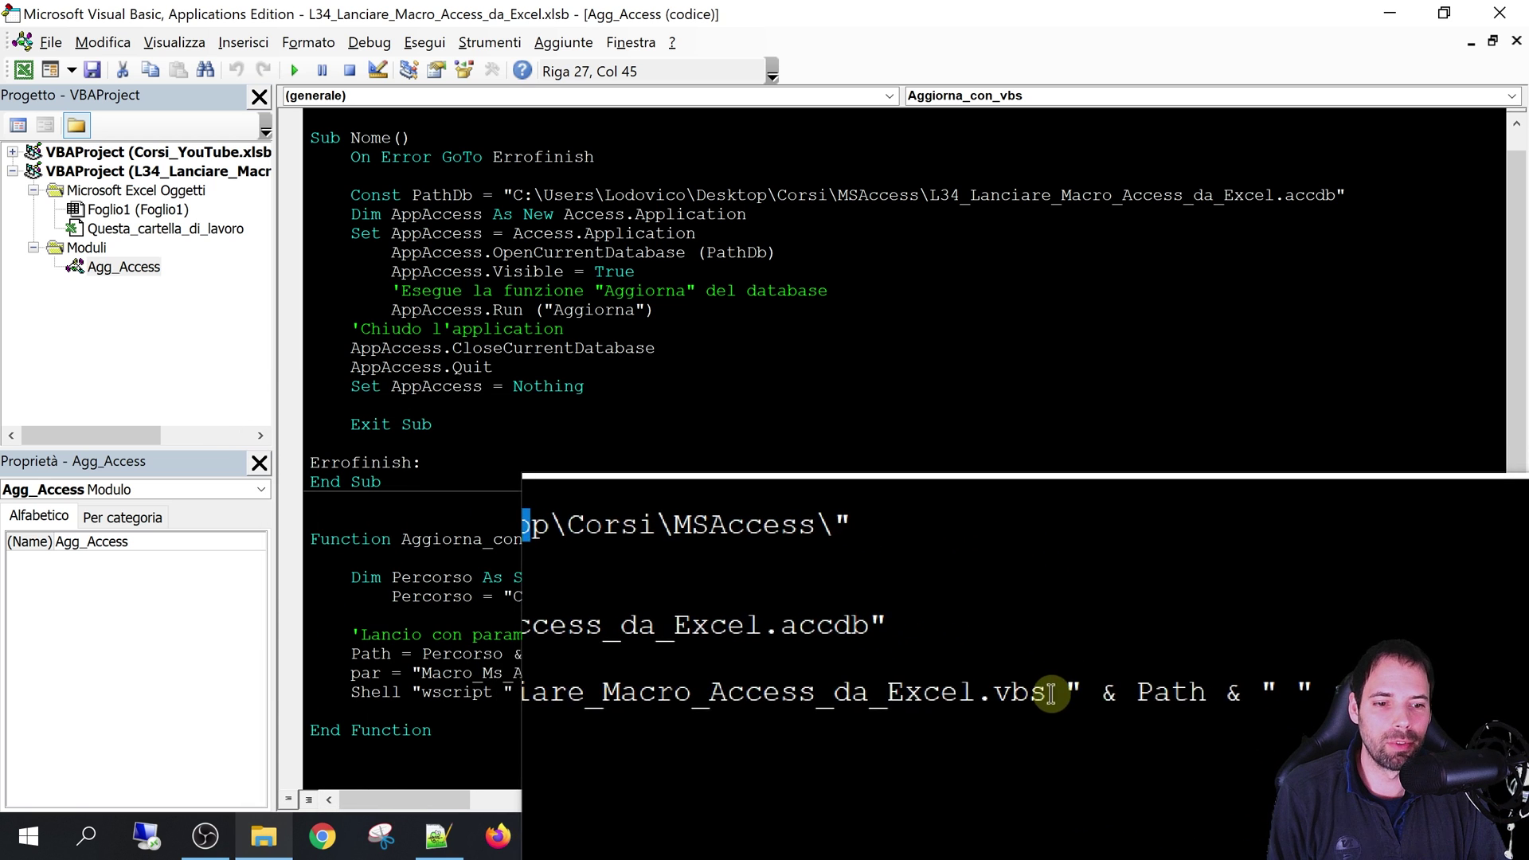
left_click_drag(1051, 694, 1013, 709)
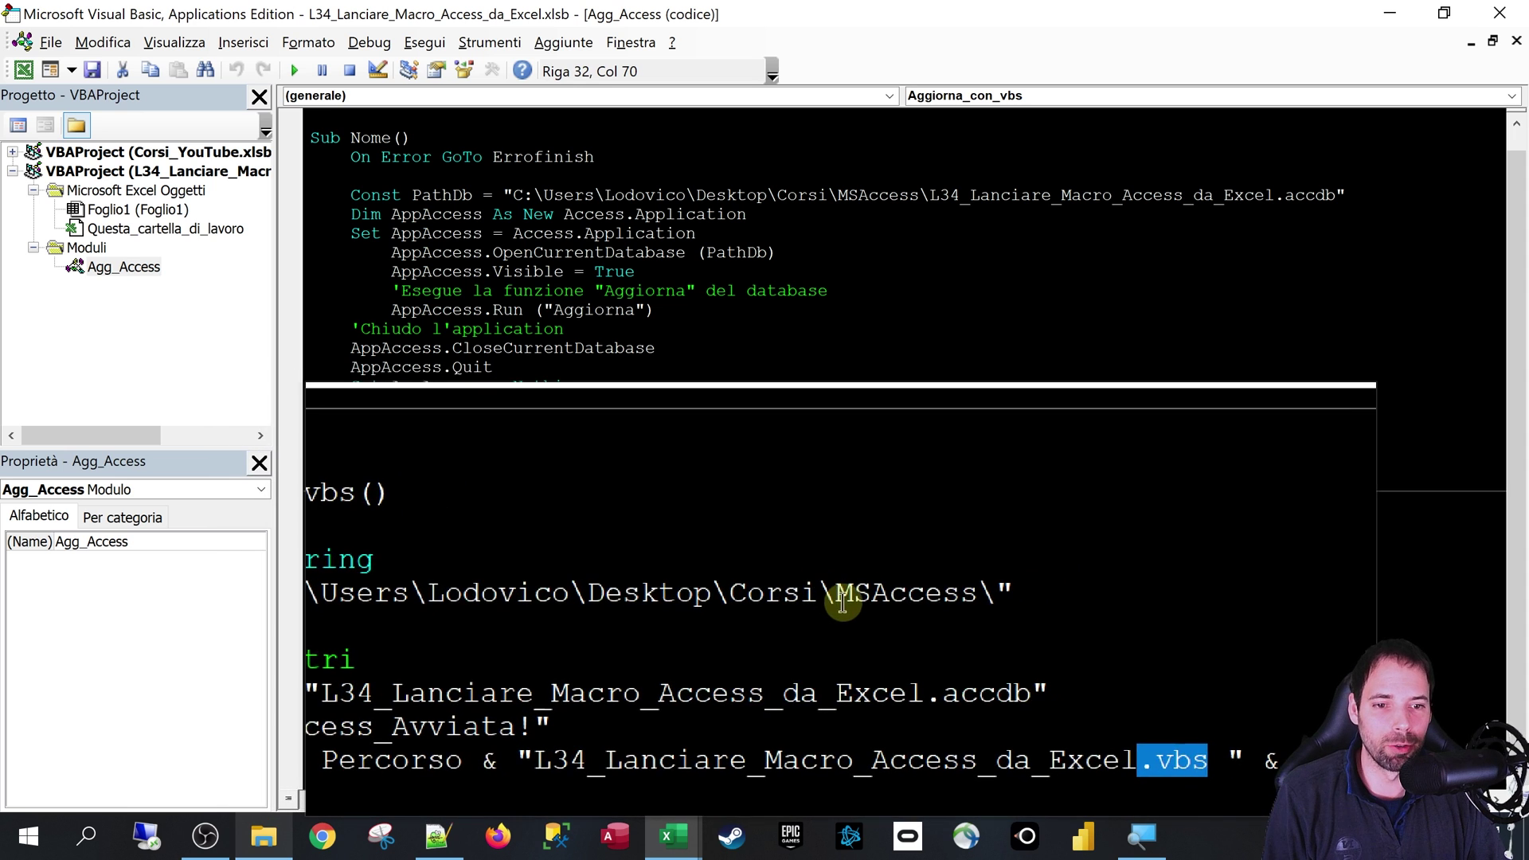
left_click(859, 603)
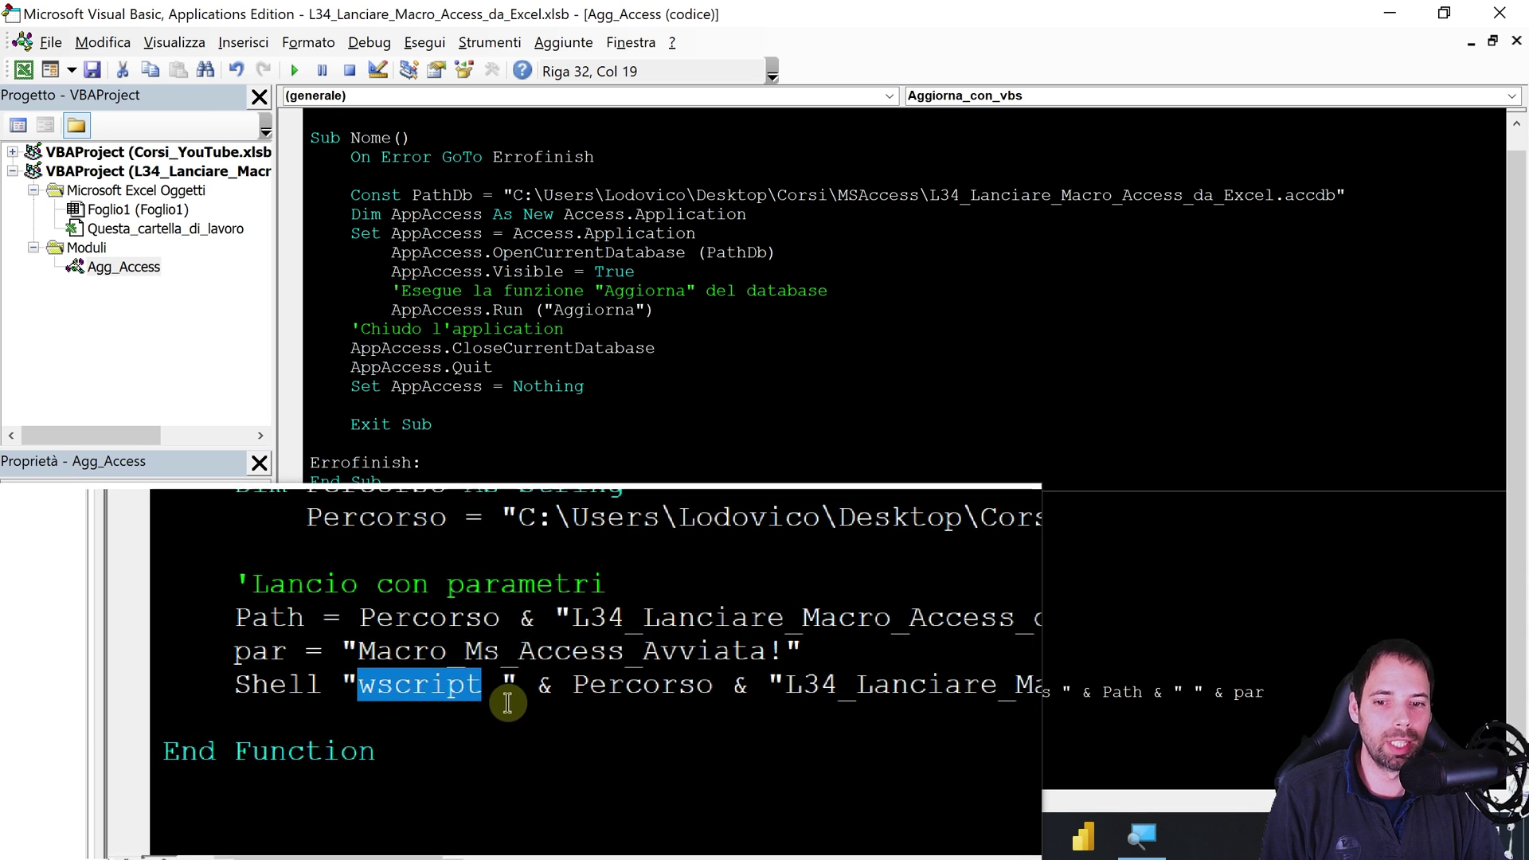
left_click(504, 696)
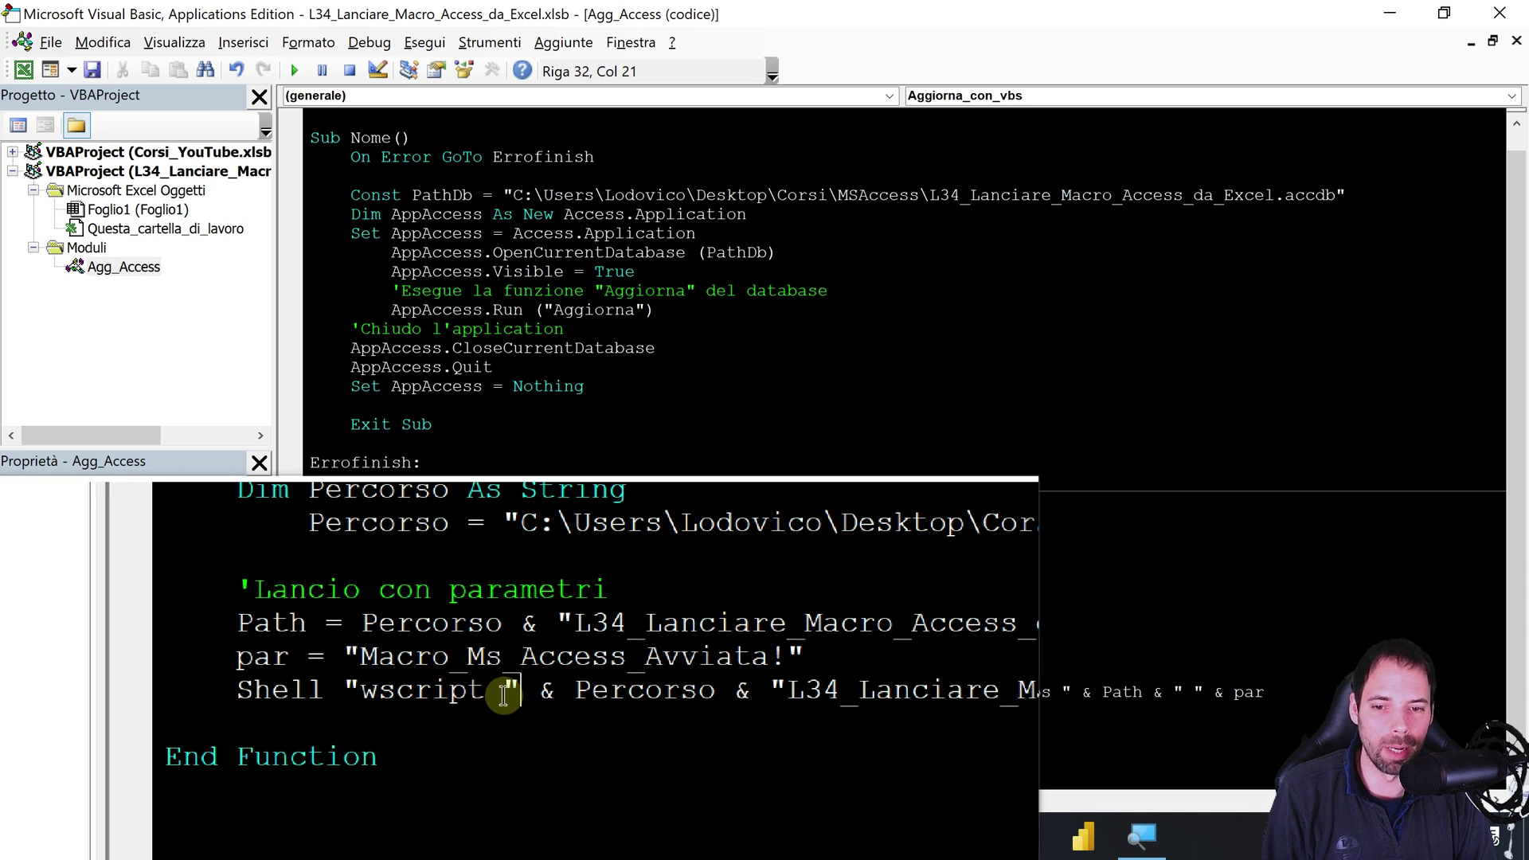
left_click_drag(504, 696, 492, 694)
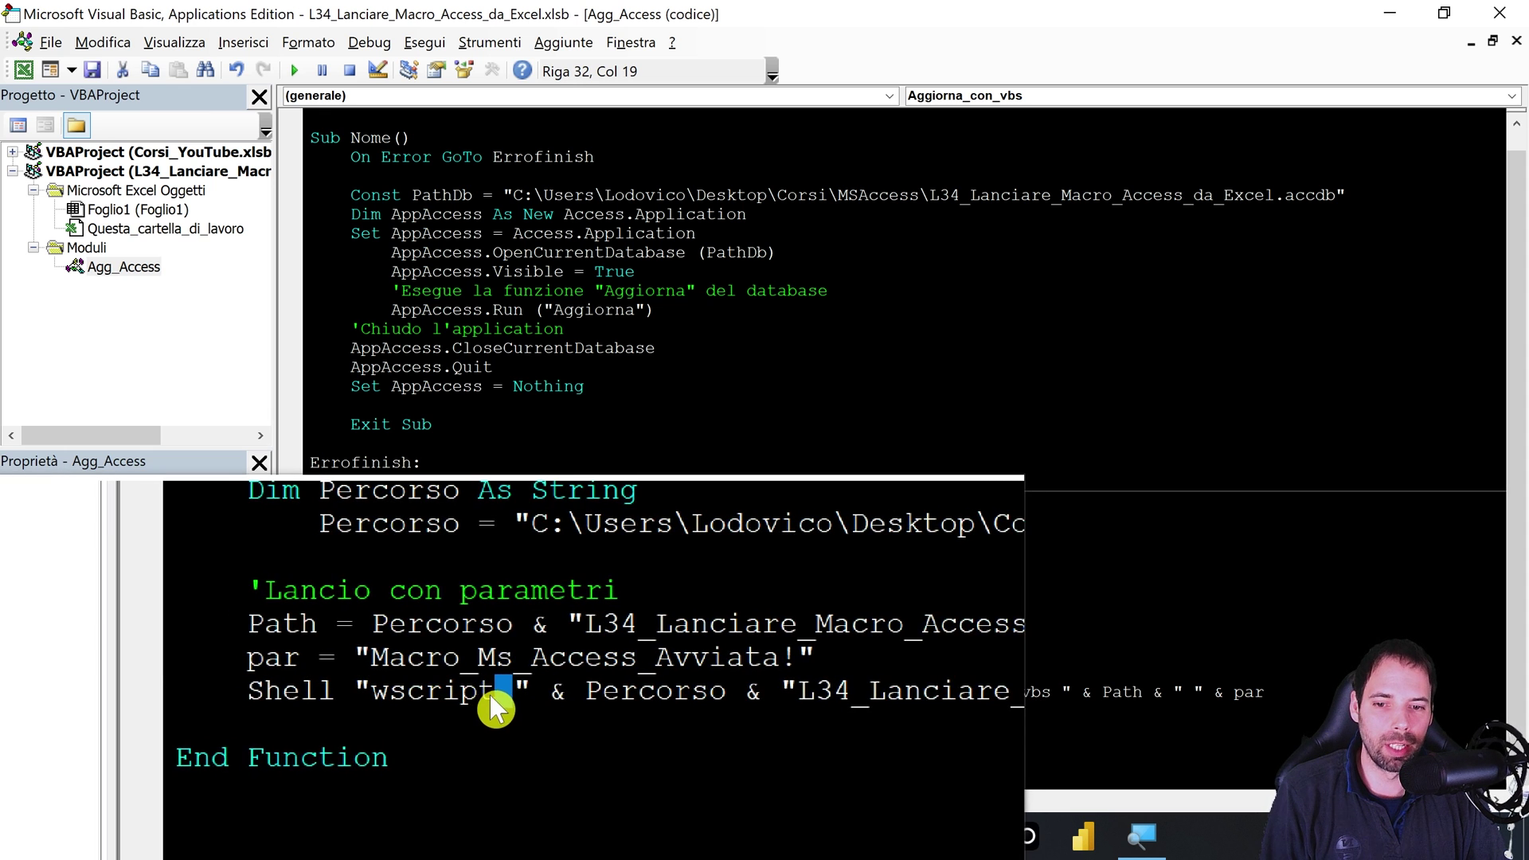
left_click_drag(483, 685, 623, 706)
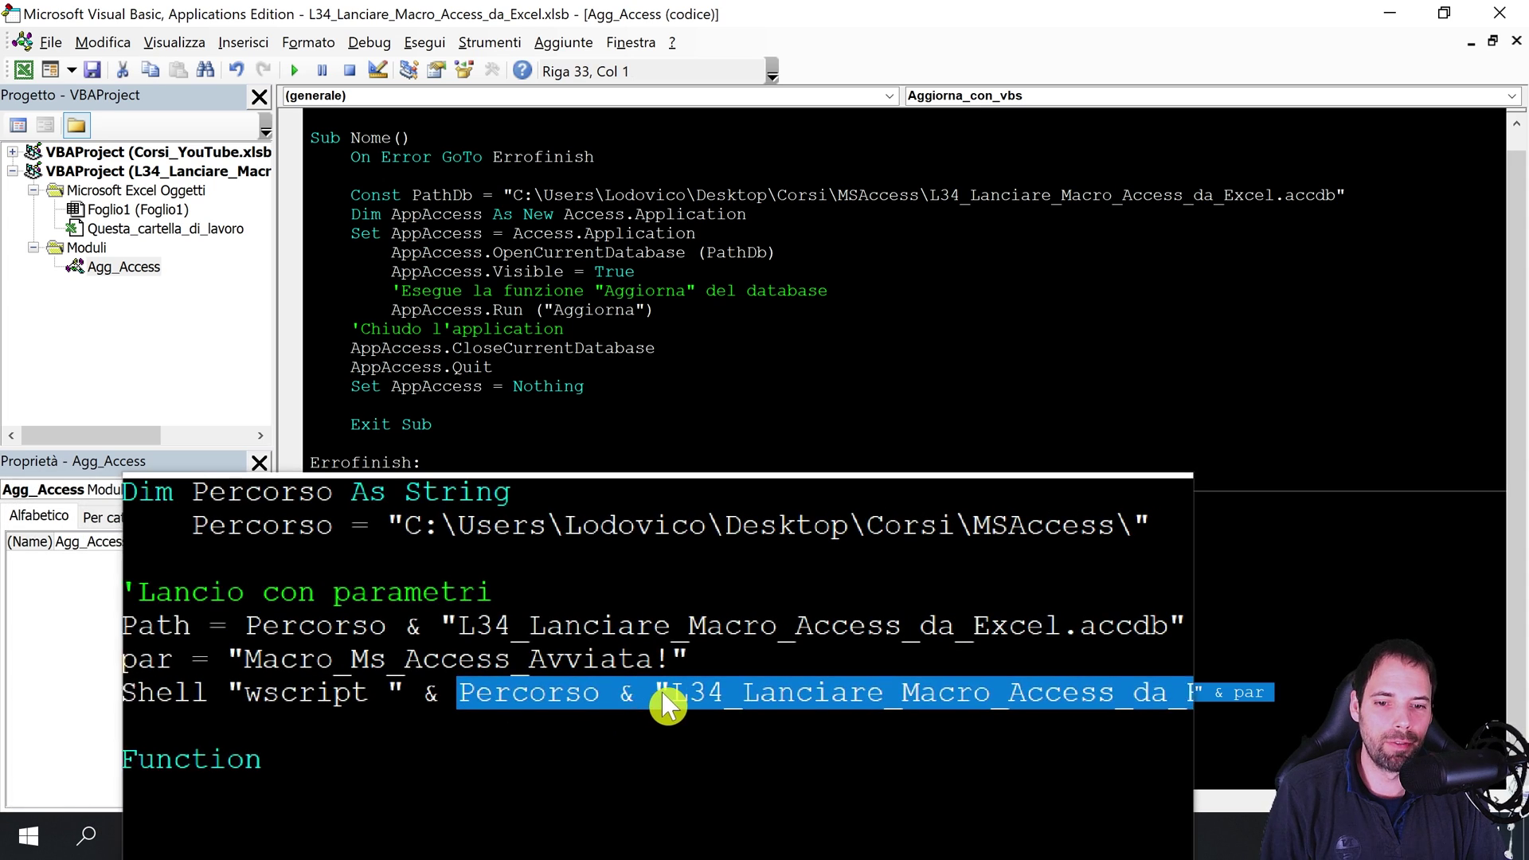
Highlight the .vbs script name, the database file name in Path, and Percorso in the Shell call.
left_click(667, 693)
left_click_drag(667, 692, 1051, 698)
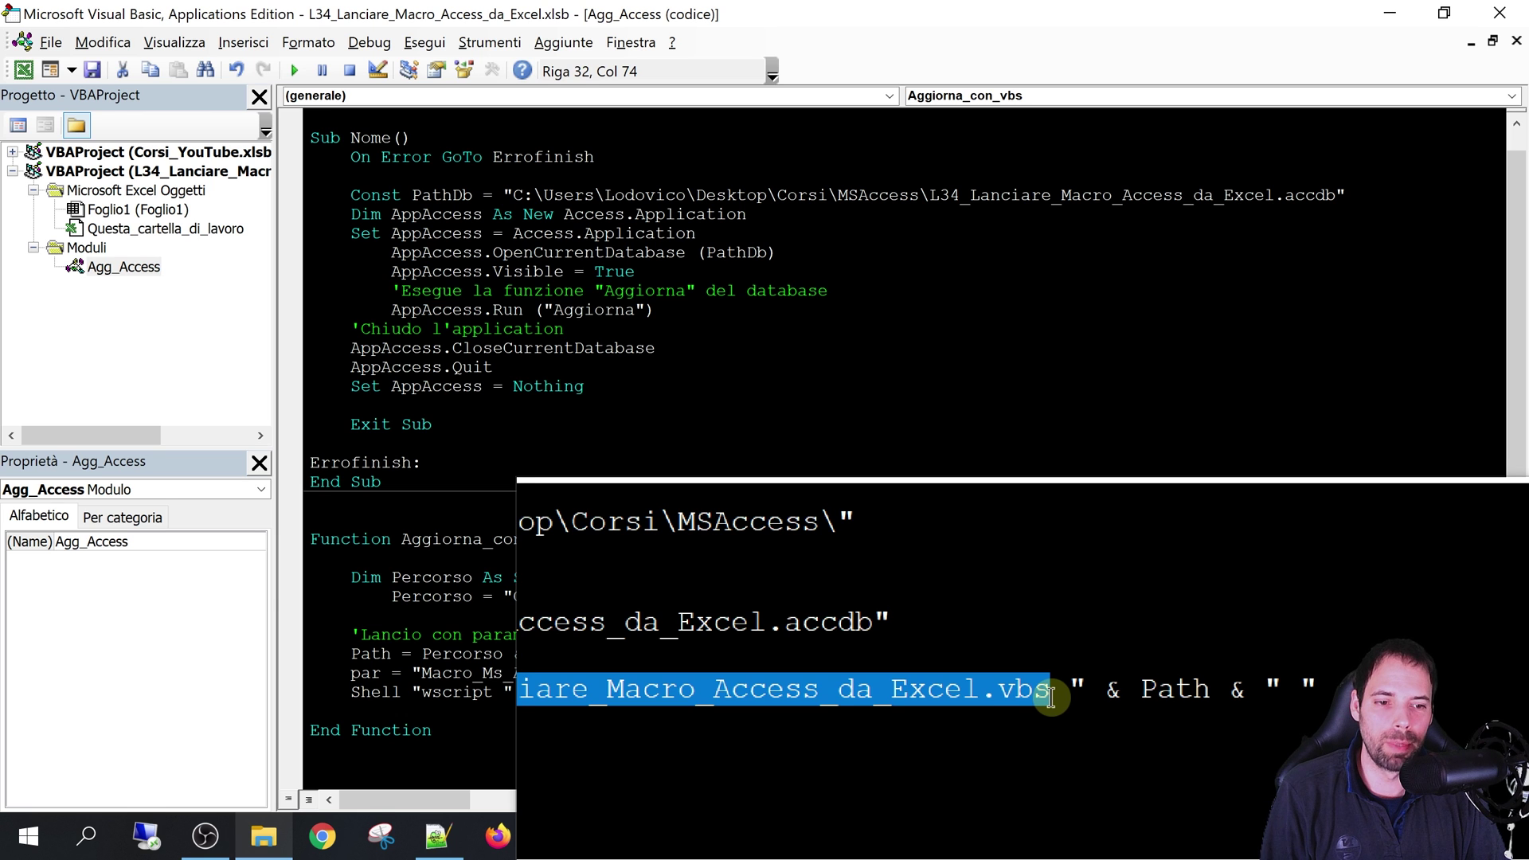
left_click_drag(980, 655, 548, 655)
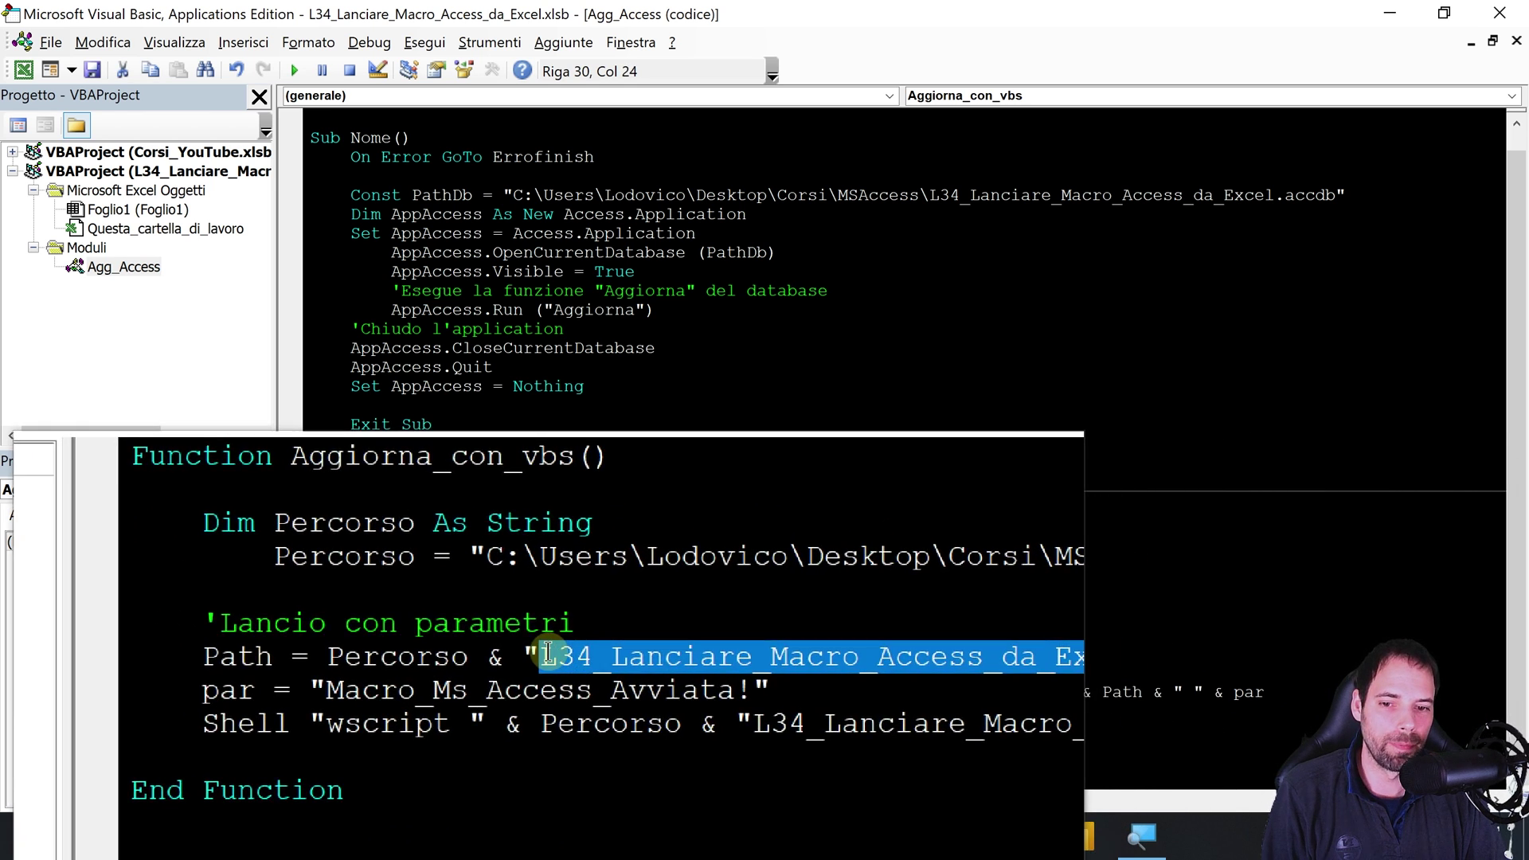
left_click(443, 599)
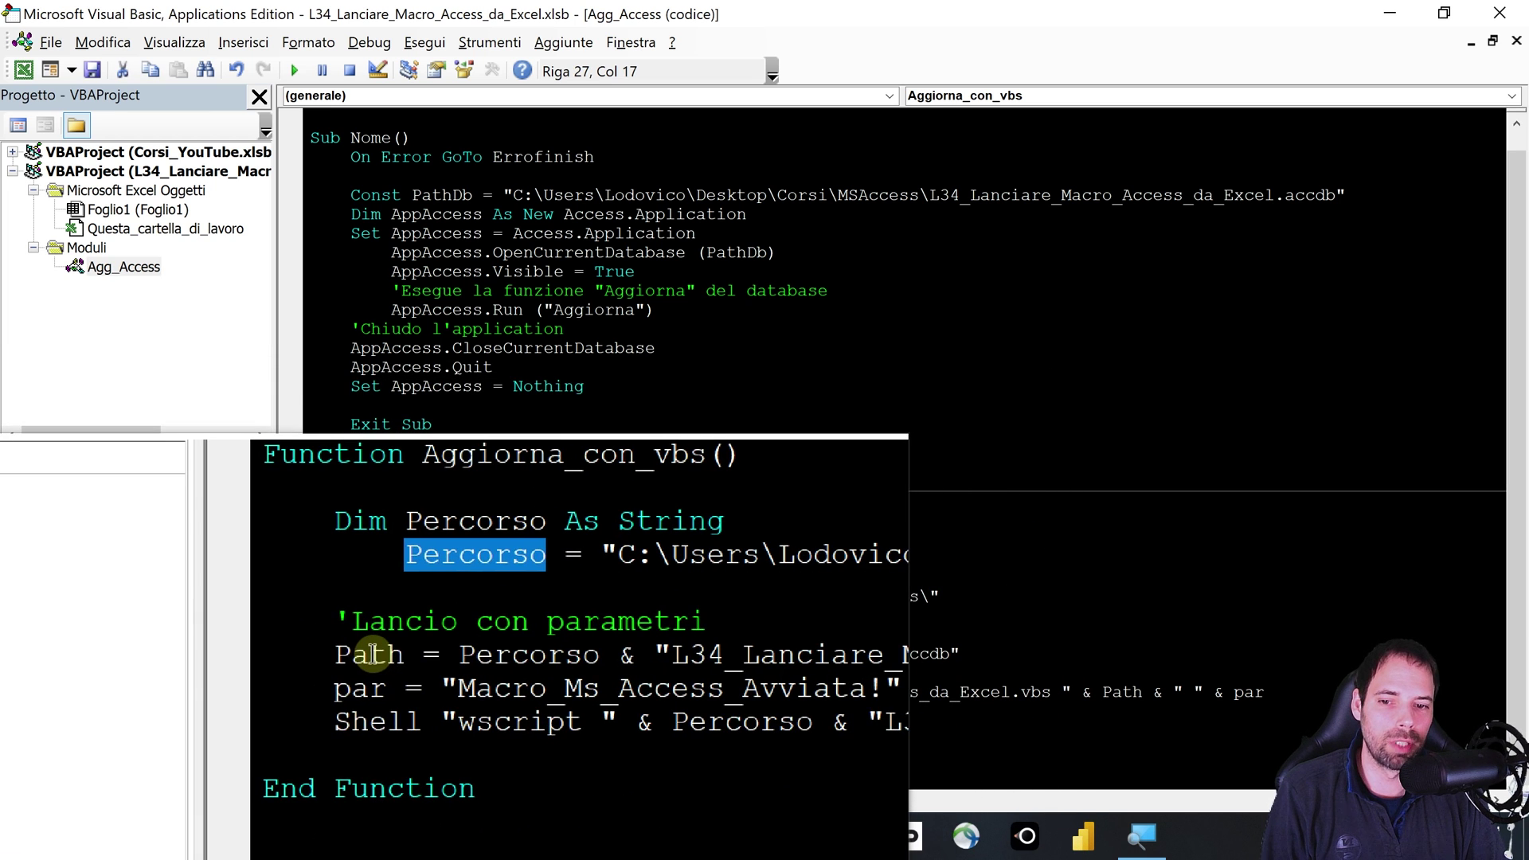
double_click(372, 655)
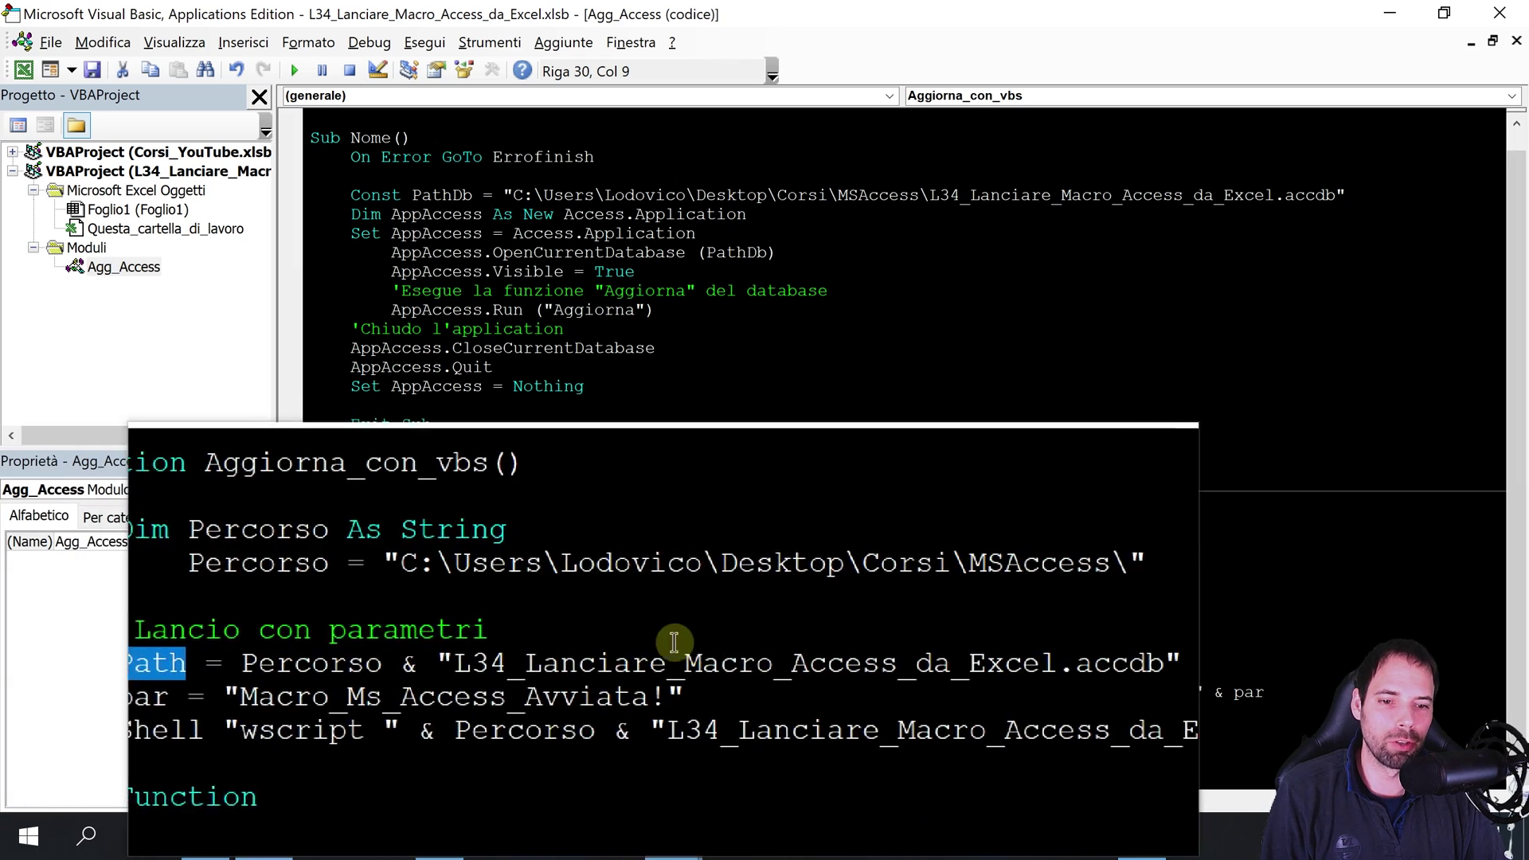
double_click(589, 698)
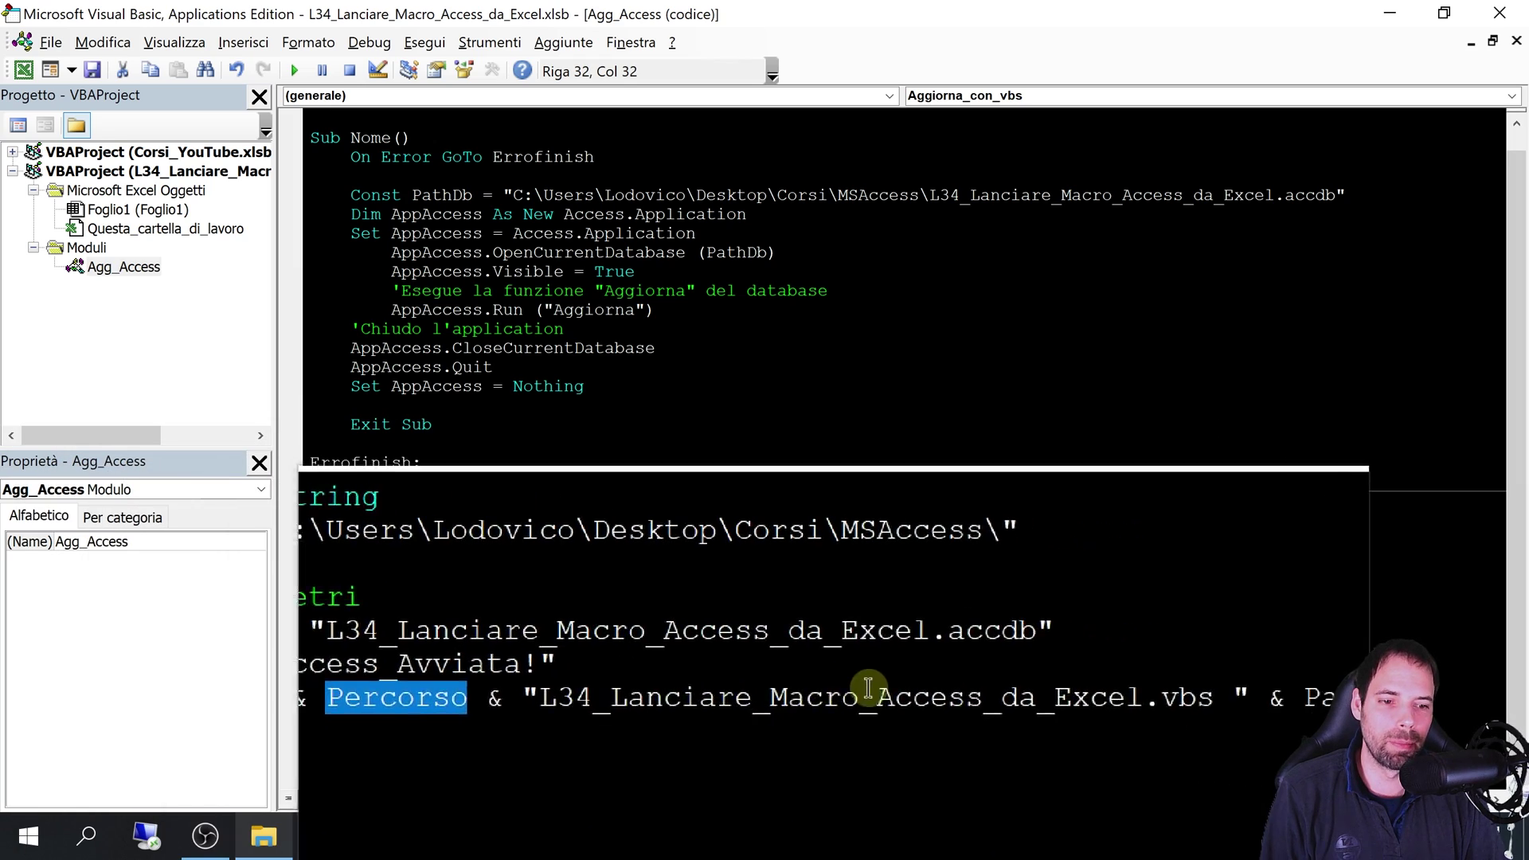
left_click_drag(1052, 694, 671, 695)
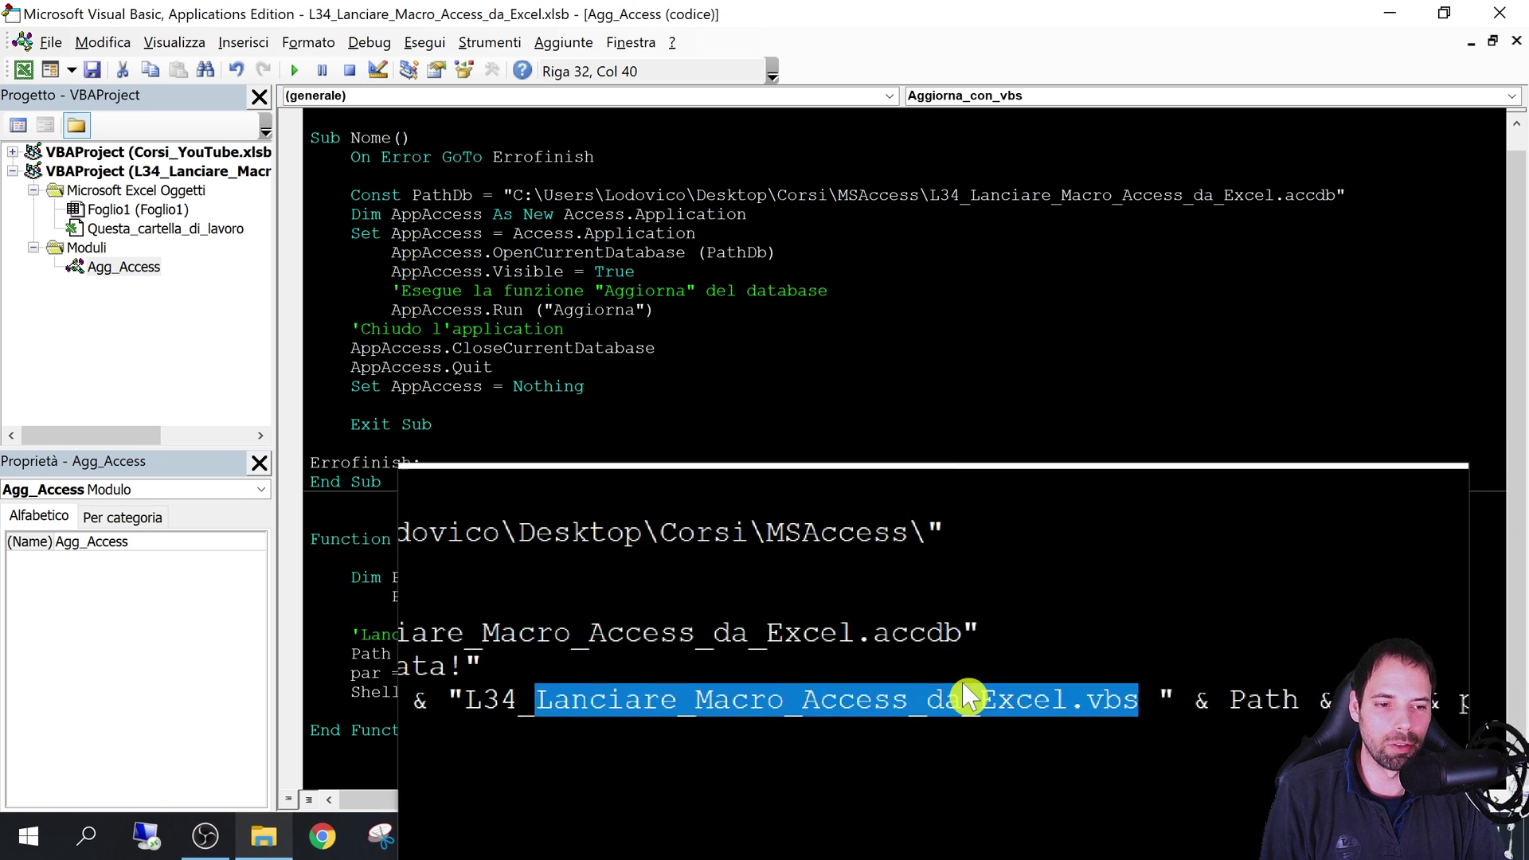
left_click(1023, 706)
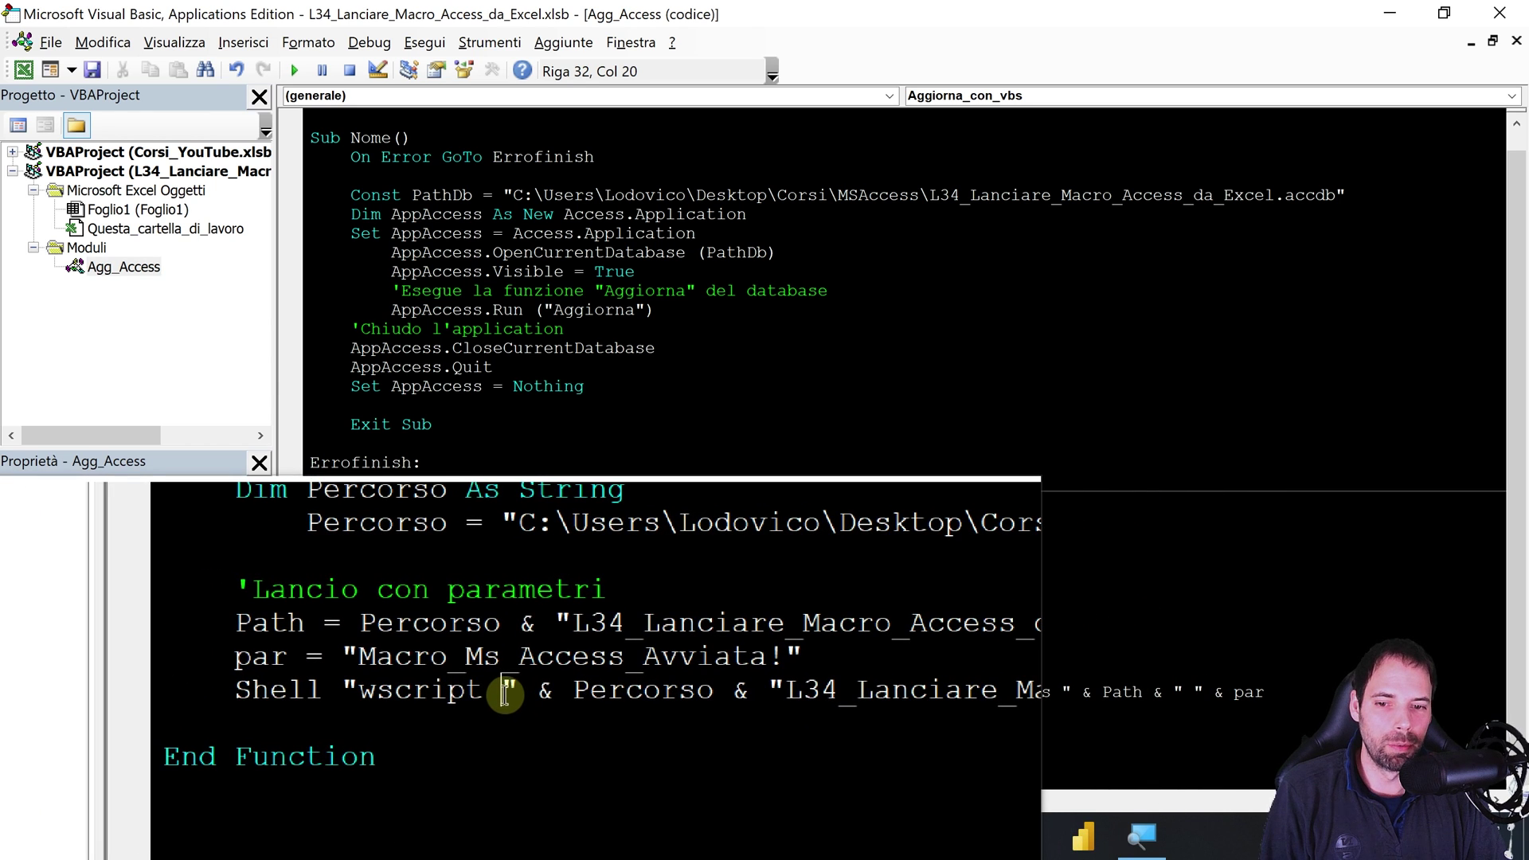
Walk through Percorso, the .vbs name and the Path argument in Shell, then show Notepad++.
left_click(562, 692)
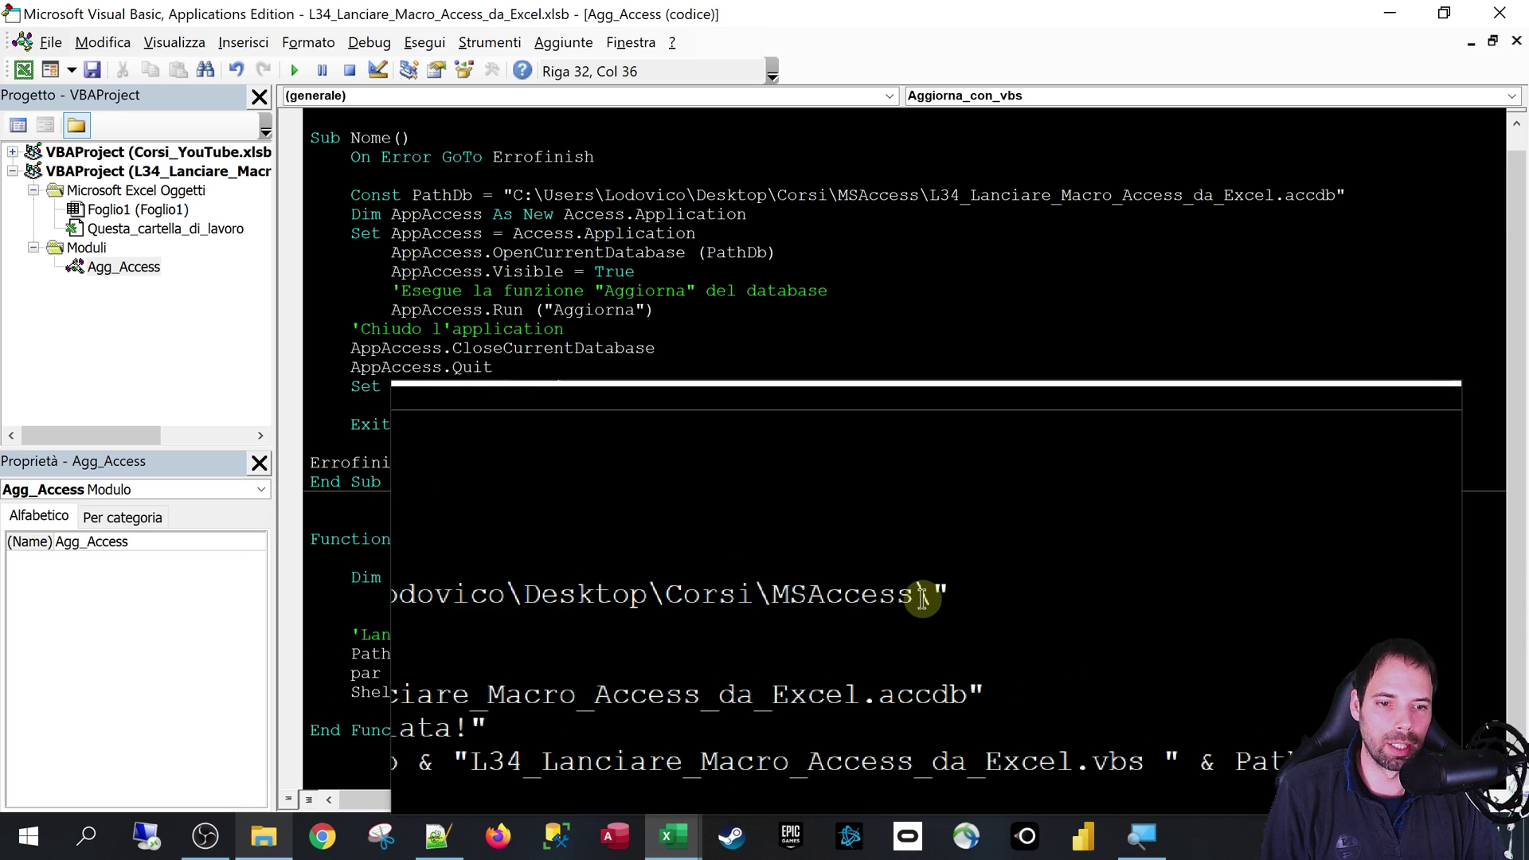
left_click(928, 599)
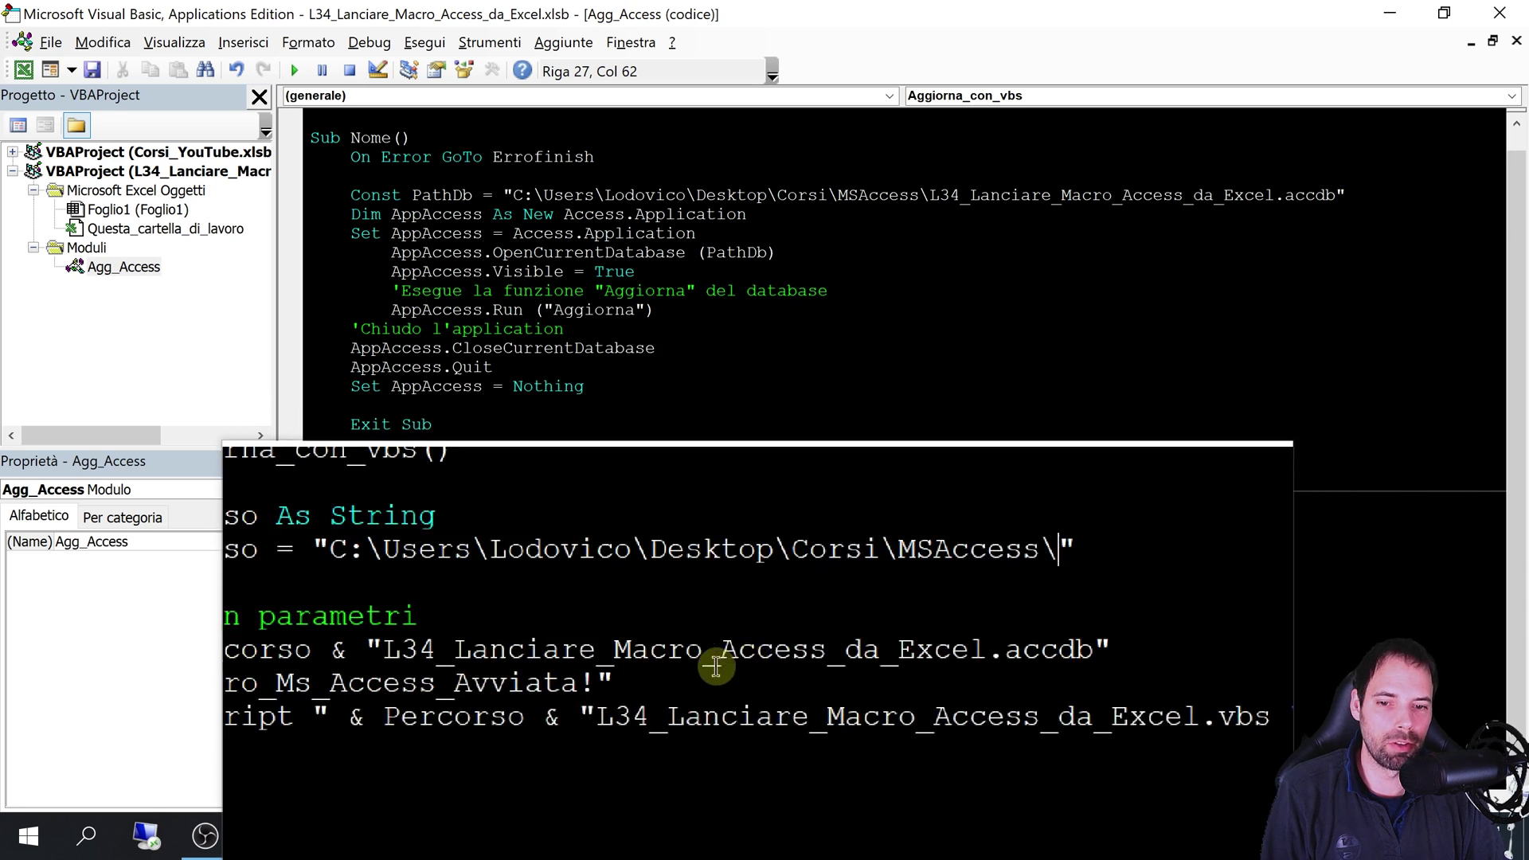
left_click_drag(654, 692, 868, 692)
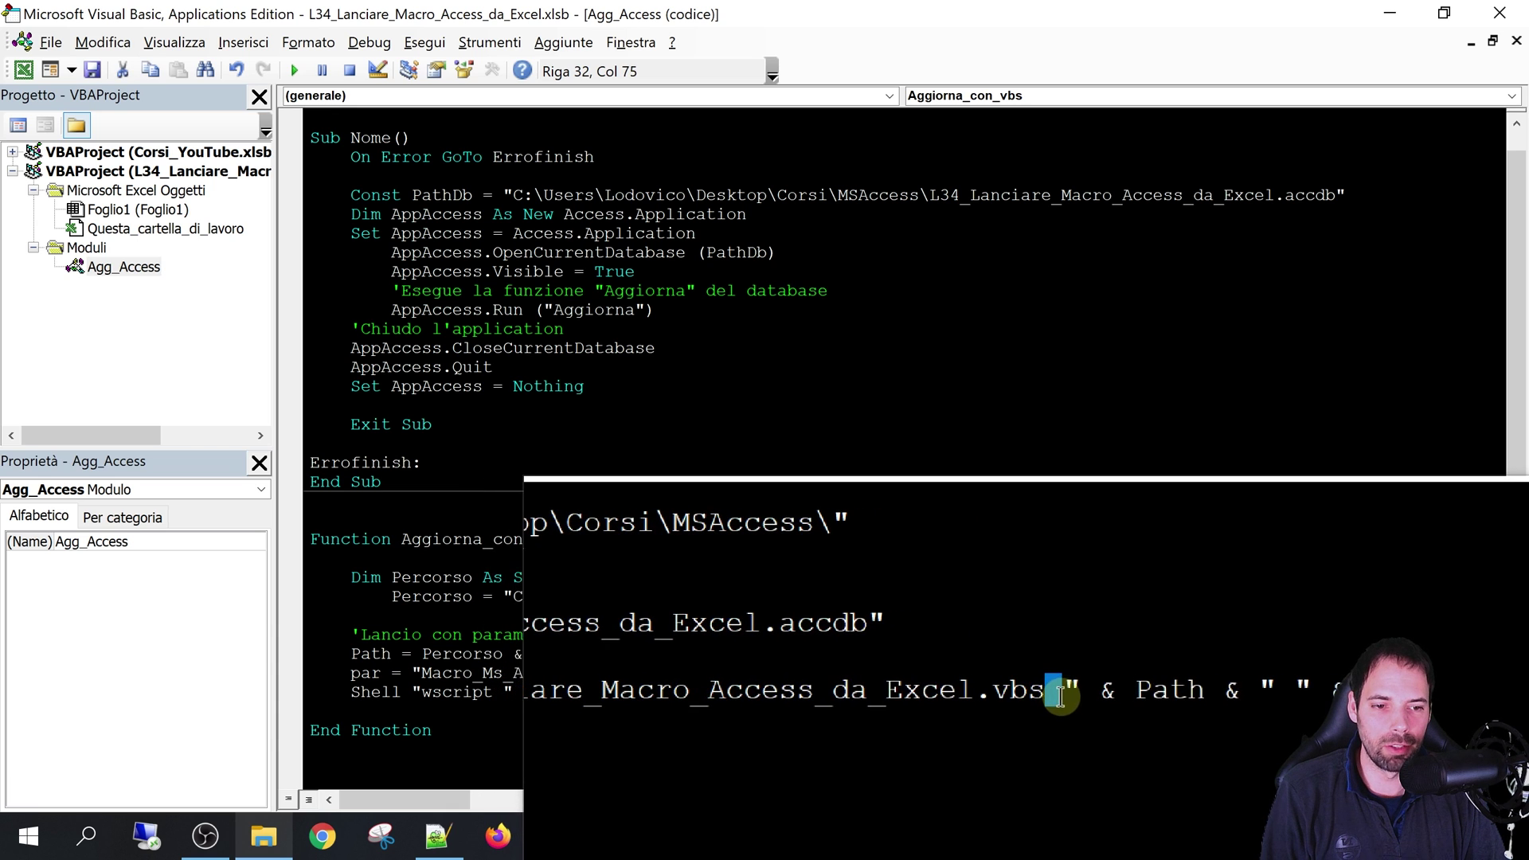
left_click_drag(1000, 692, 1060, 693)
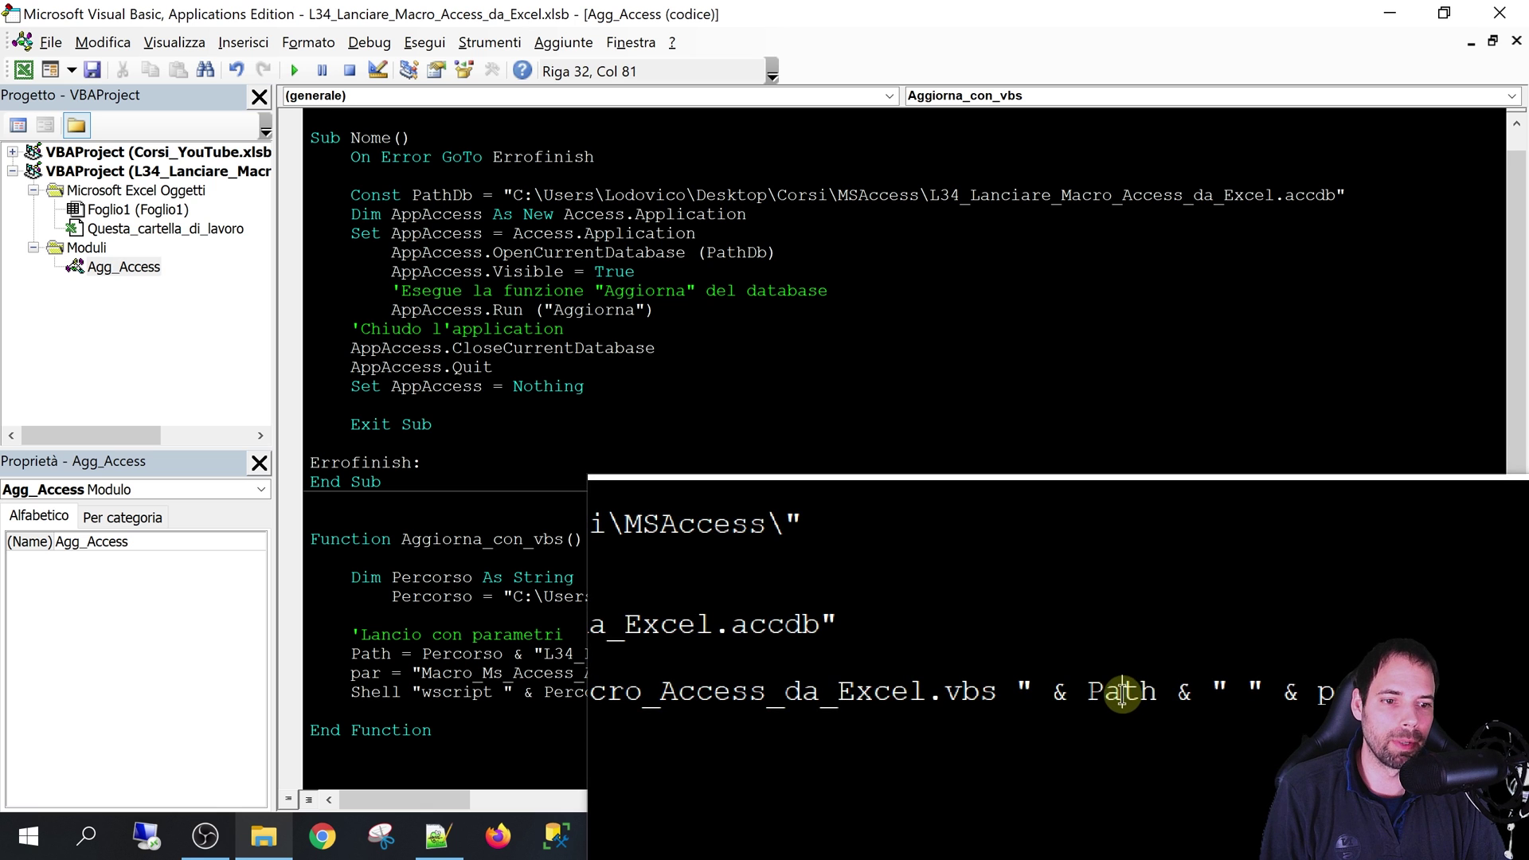
double_click(1122, 692)
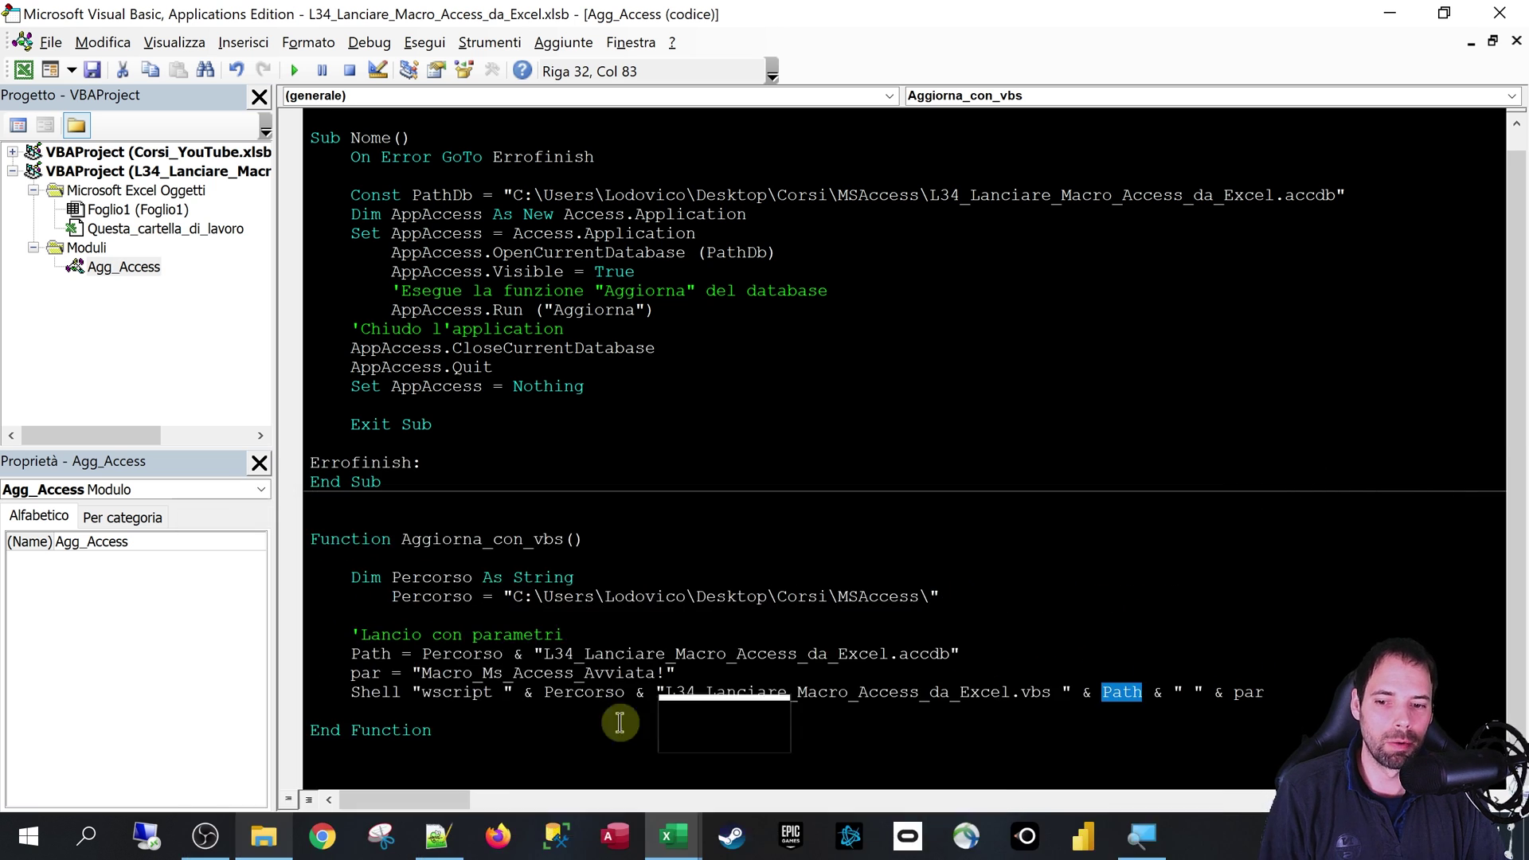
left_click(437, 836)
left_click(607, 481)
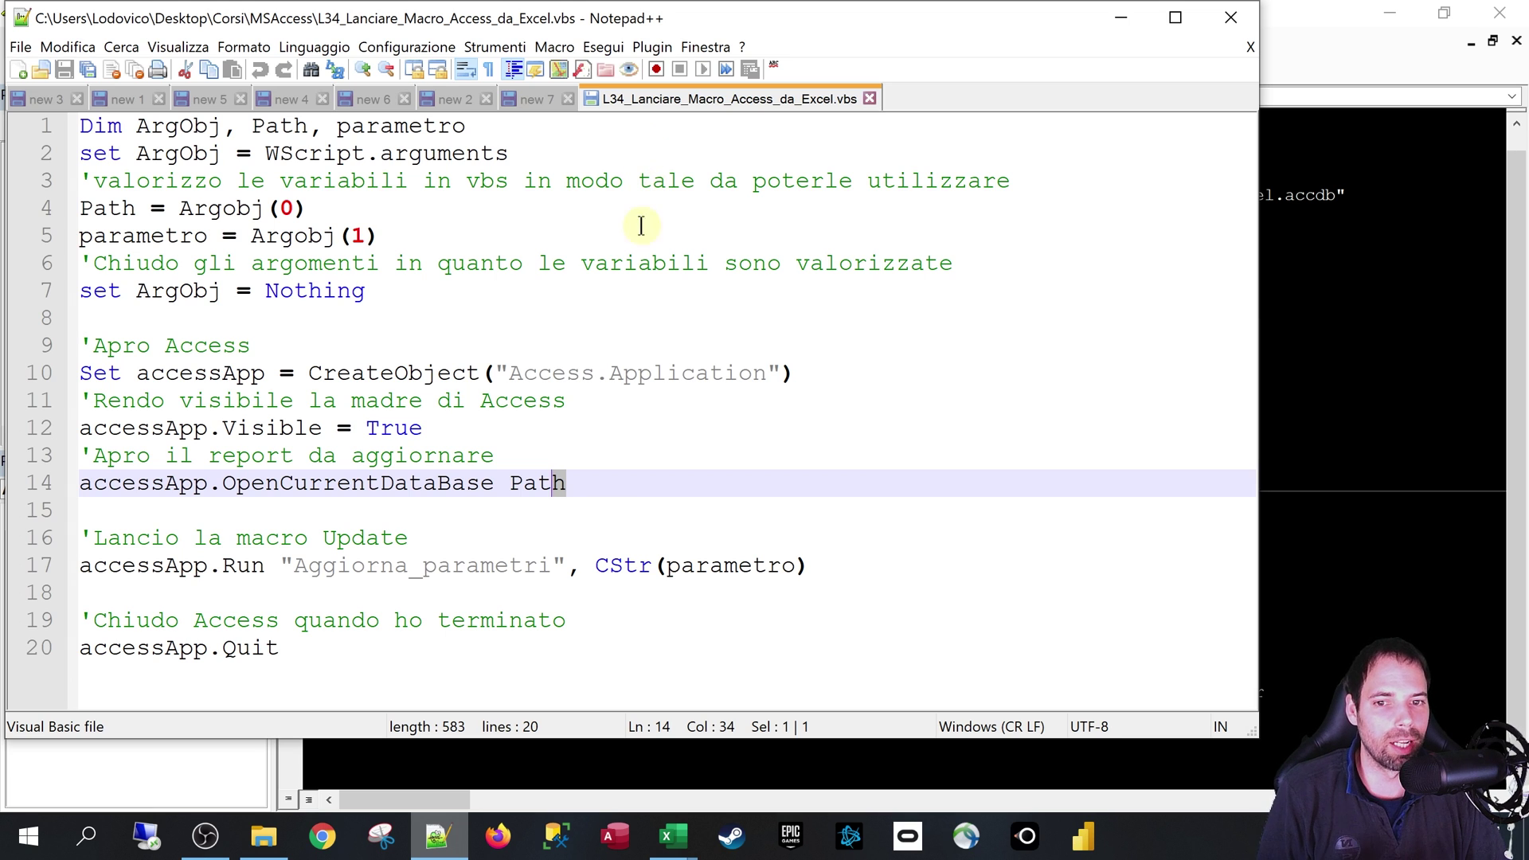
Highlight Path and the Aggiorna_parametri macro name in the script, then return to the VBA module.
left_click_drag(552, 486, 514, 488)
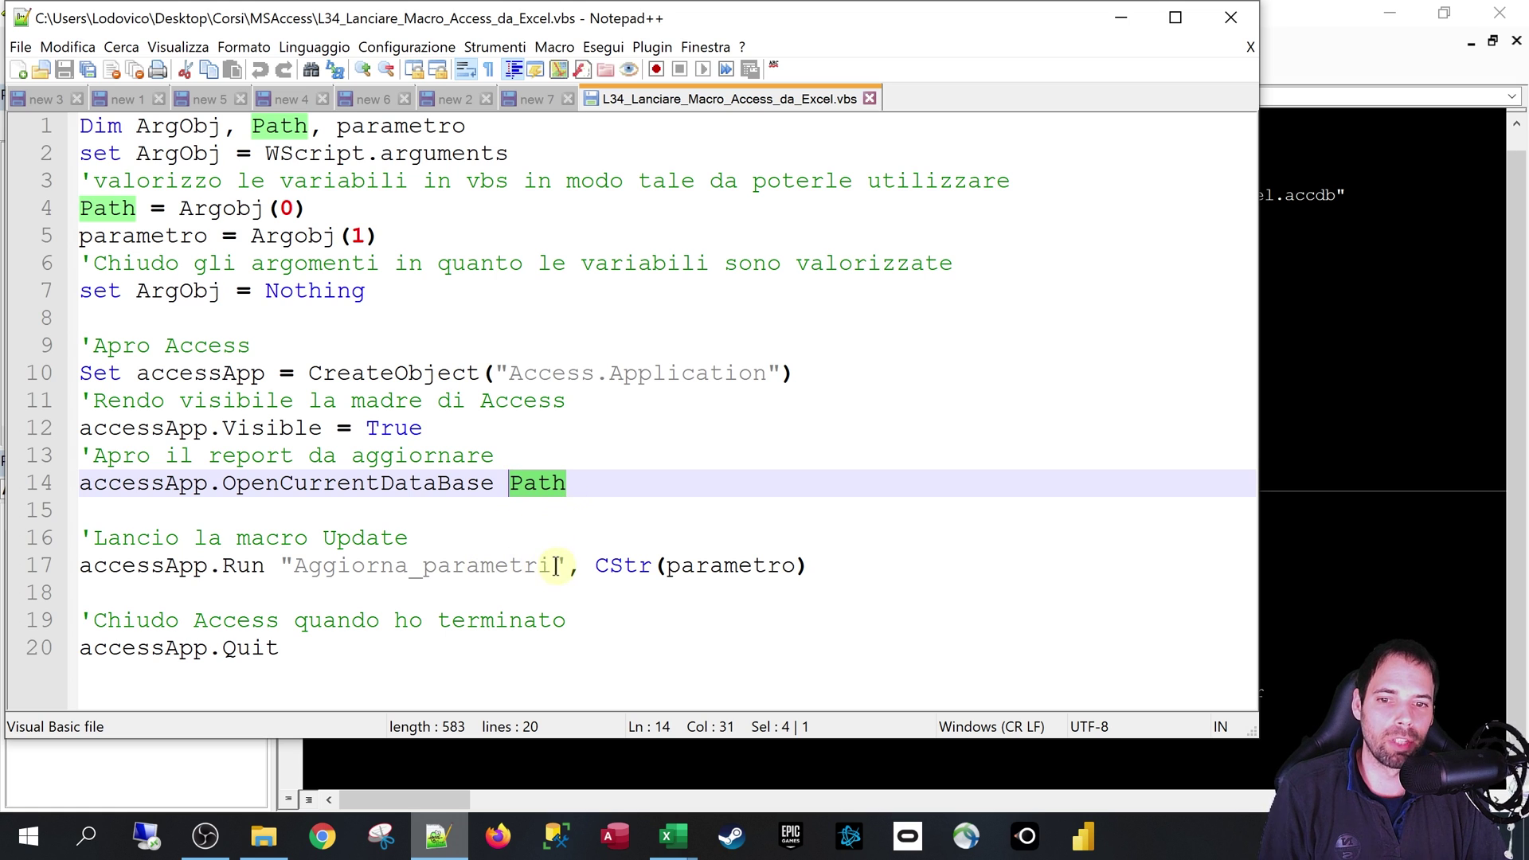
left_click_drag(553, 566, 325, 563)
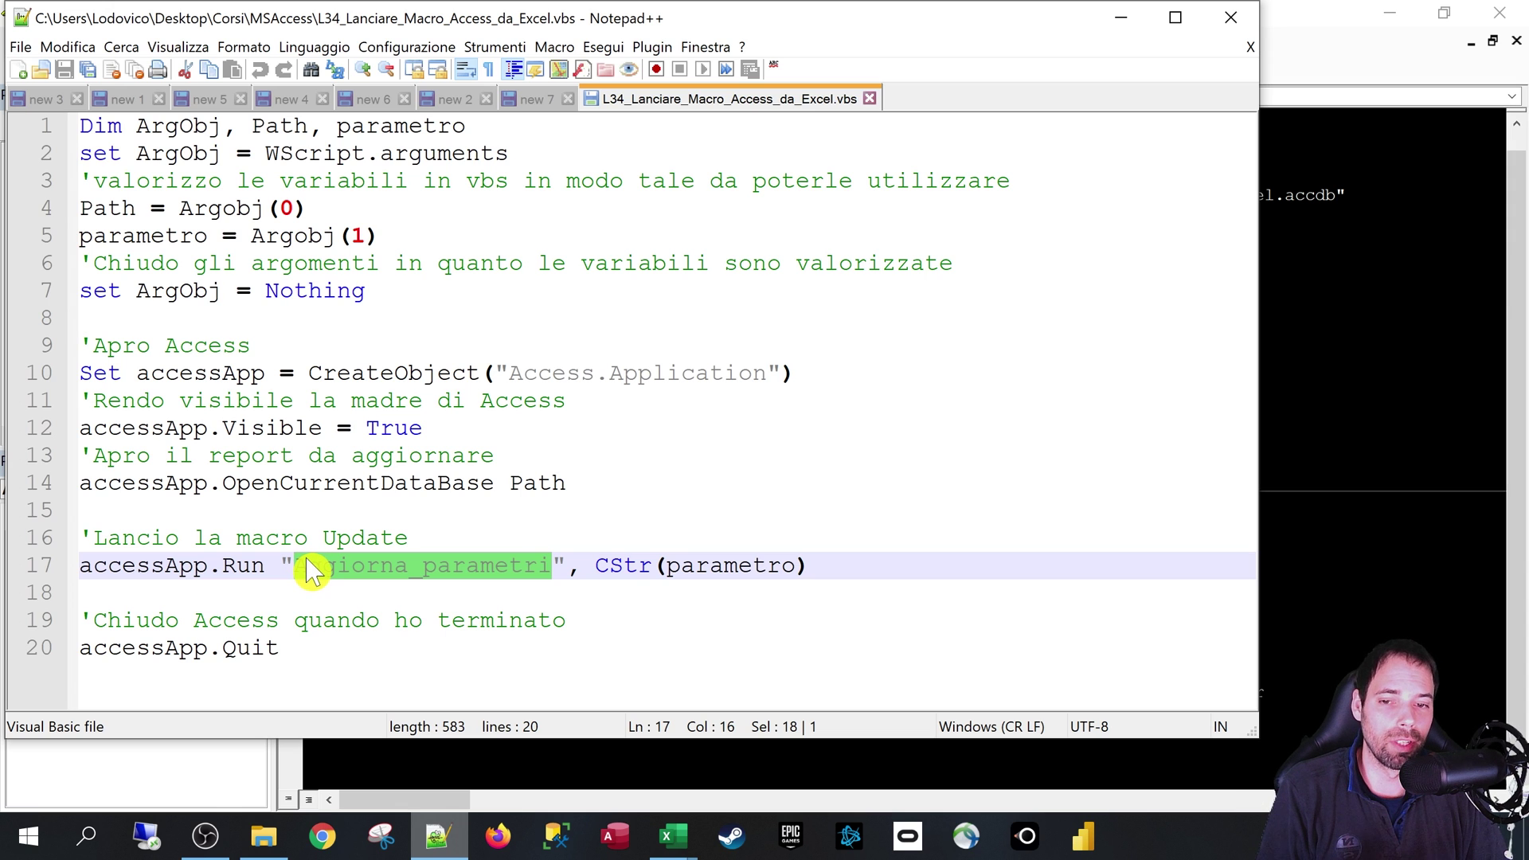
left_click(572, 516)
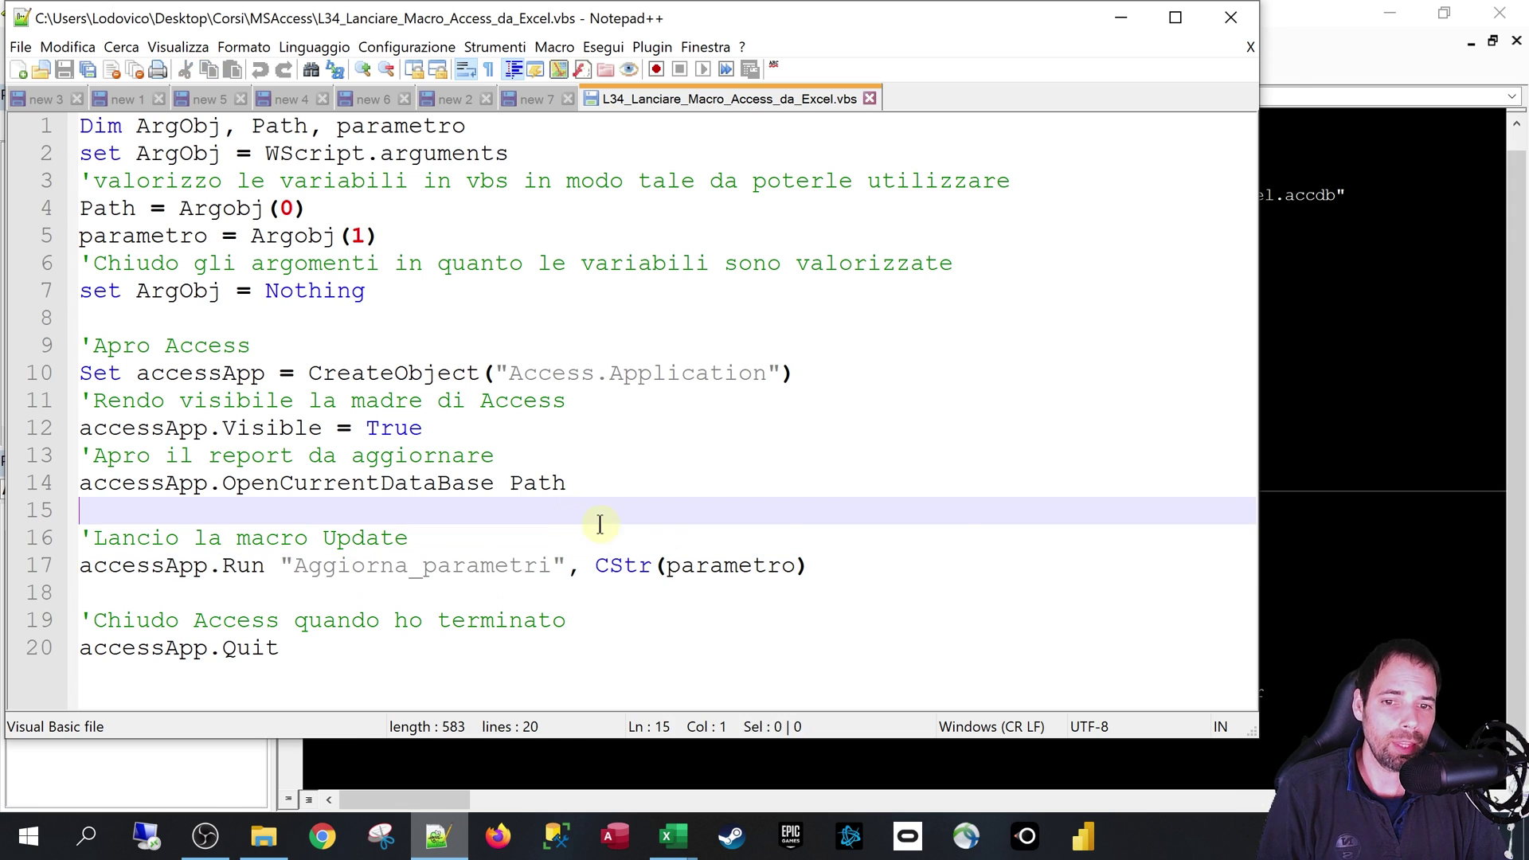
left_click(1362, 506)
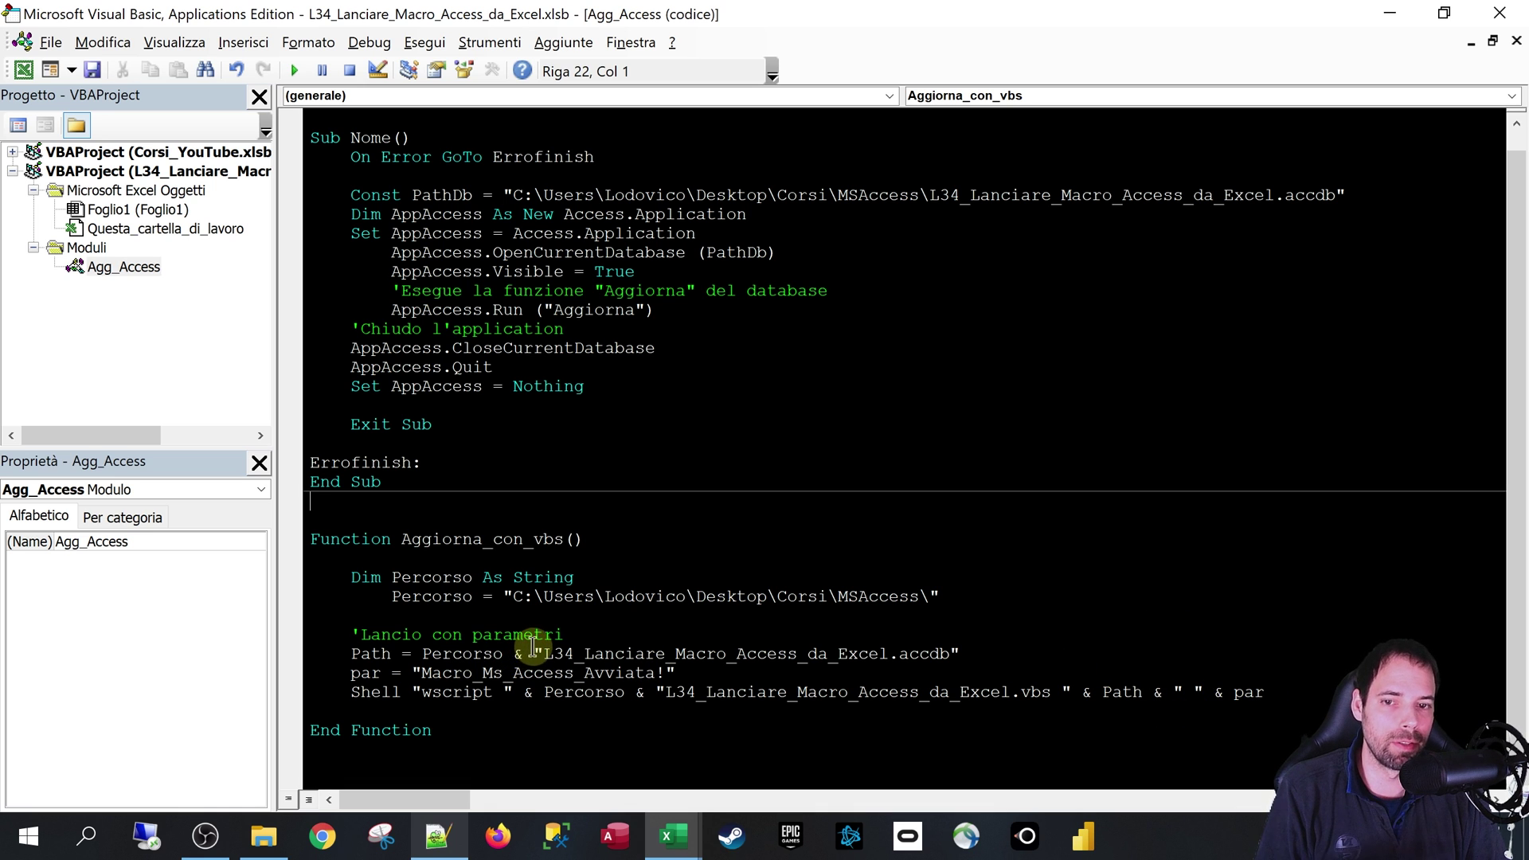
Review in the .vbs script where Path reads the first argument and where the arguments close.
left_click(437, 836)
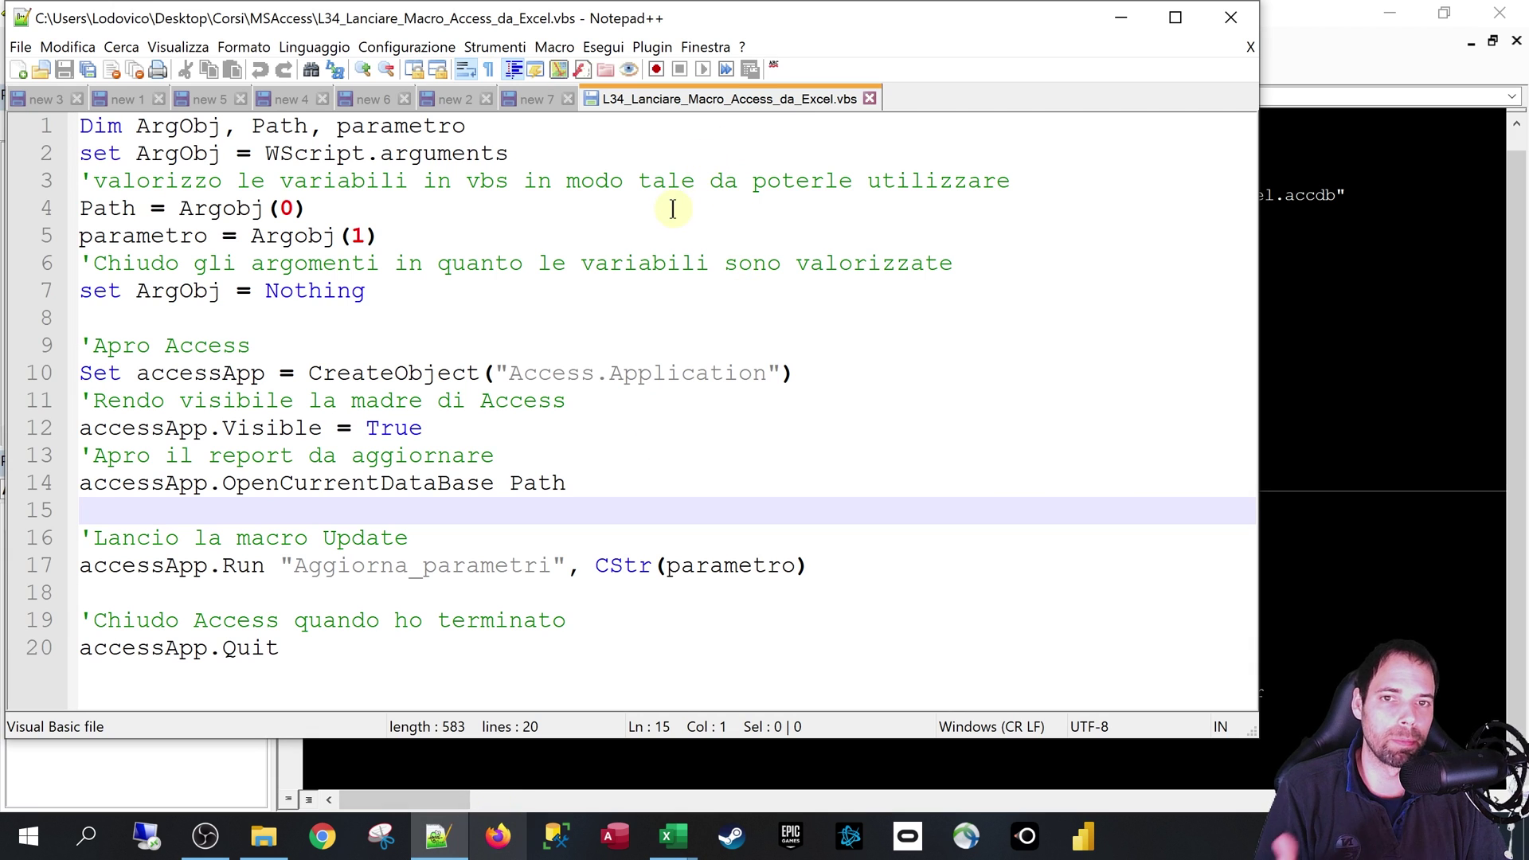
left_click(673, 209)
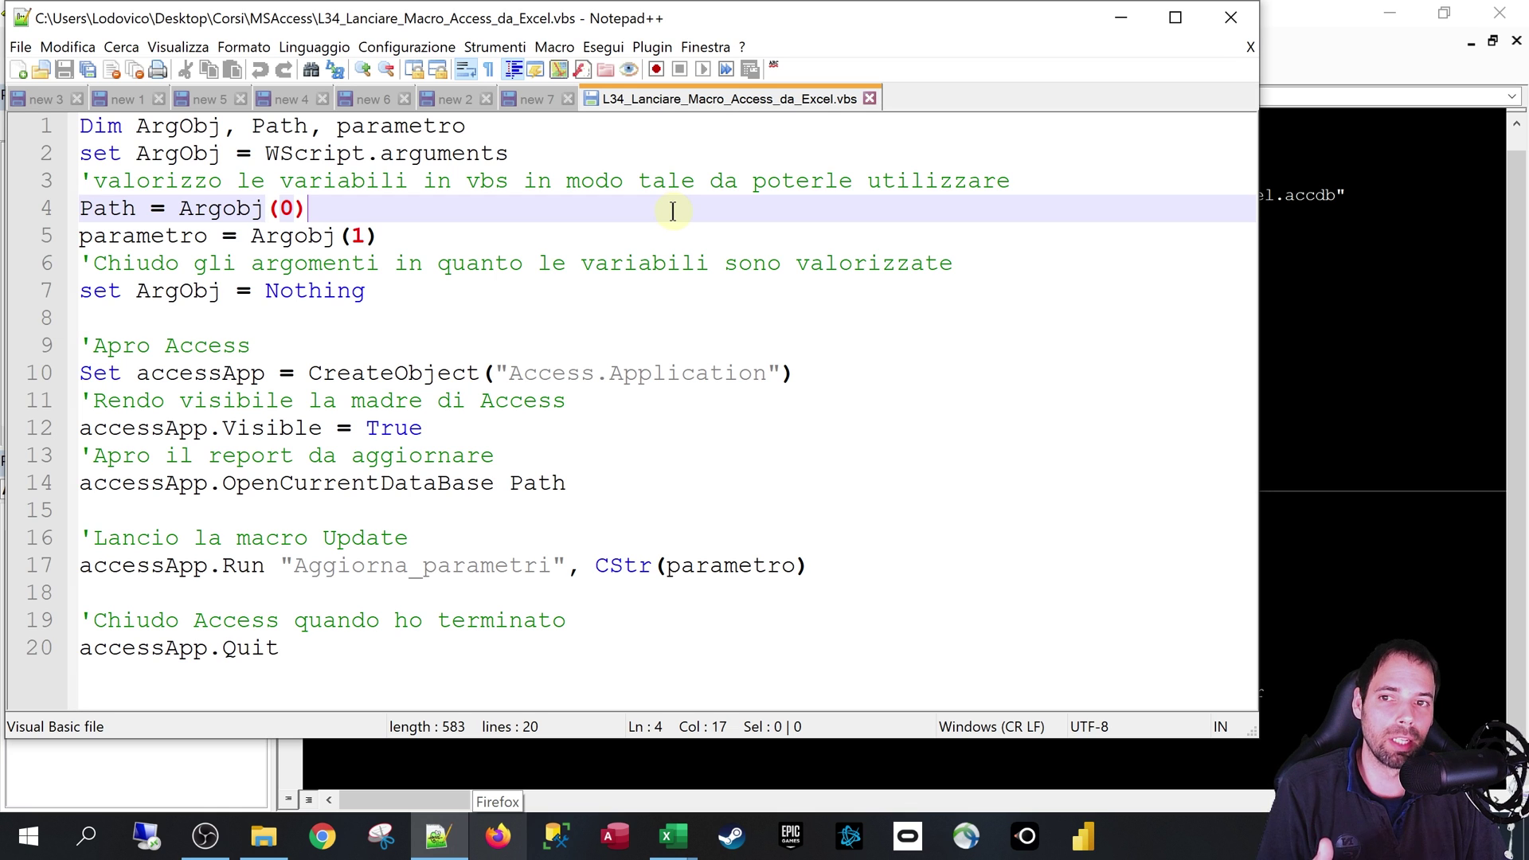
left_click(647, 255)
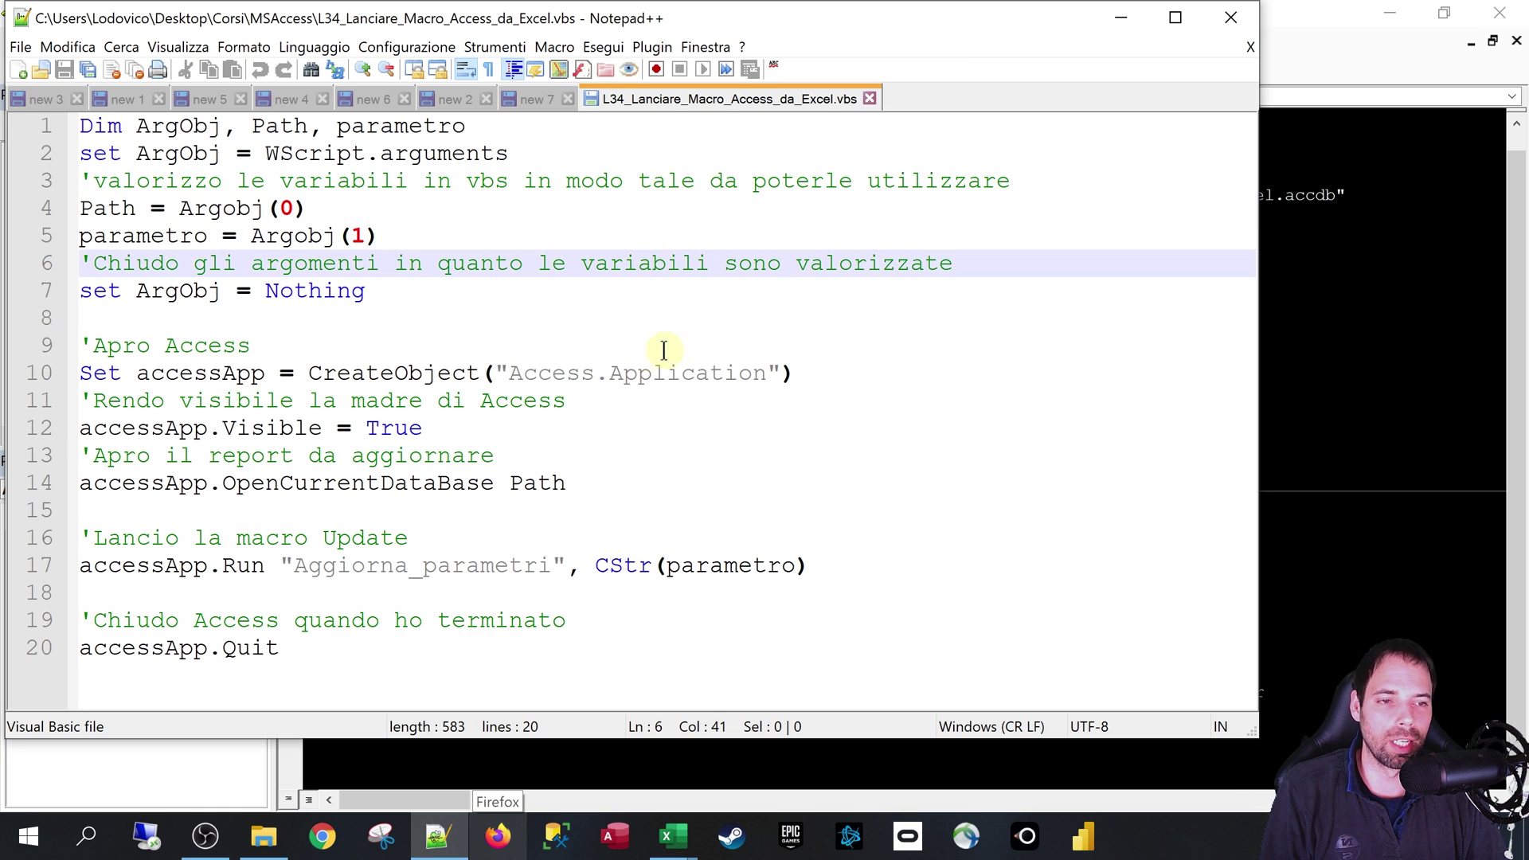
End the Shell line with & Path & " " & par so a space separates the arguments.
left_click(1292, 450)
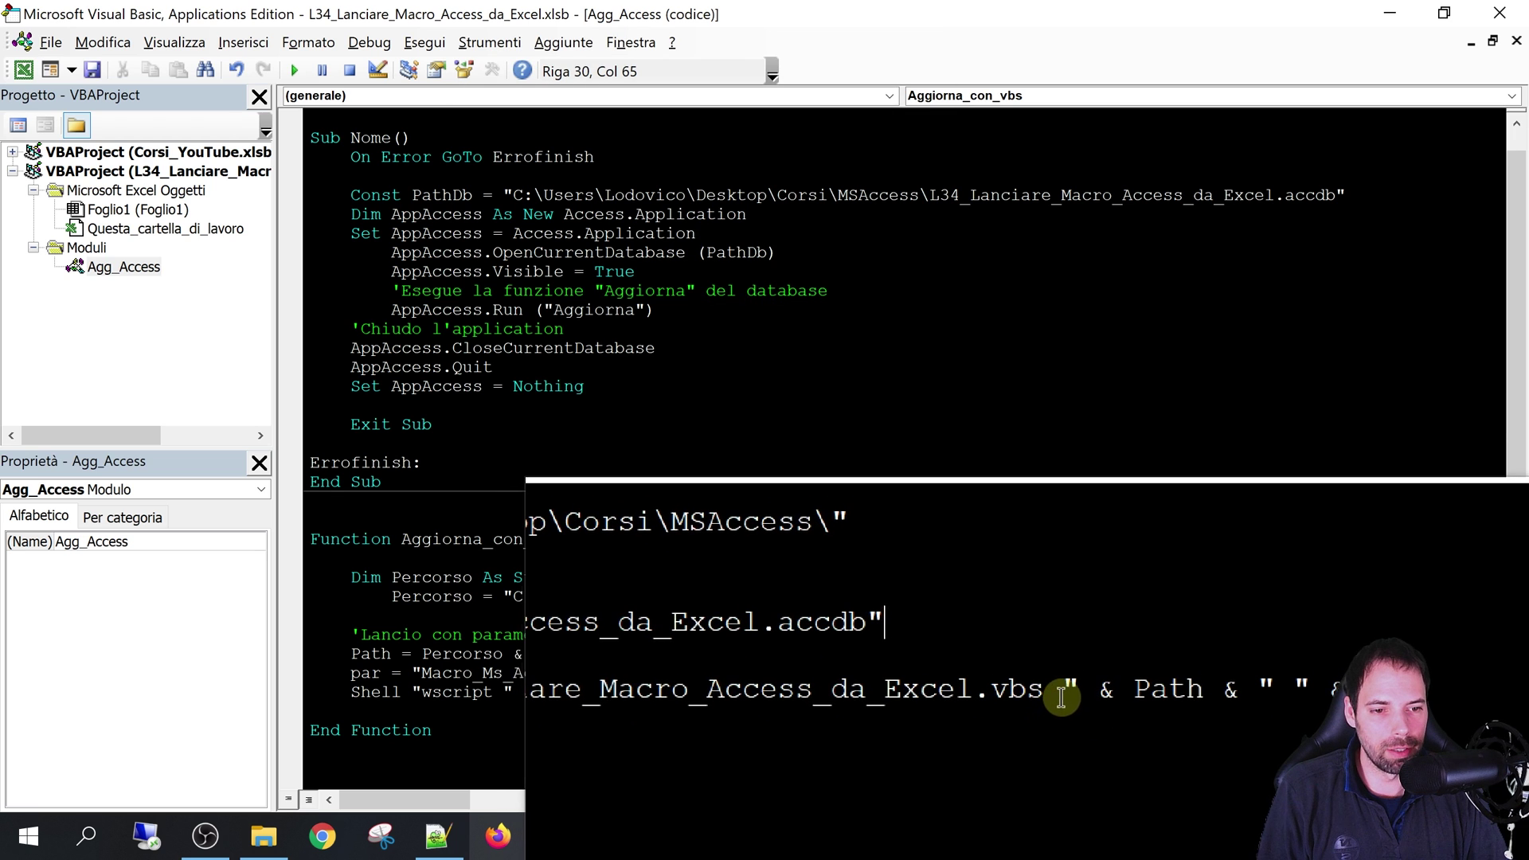
left_click(1066, 692)
double_click(1119, 692)
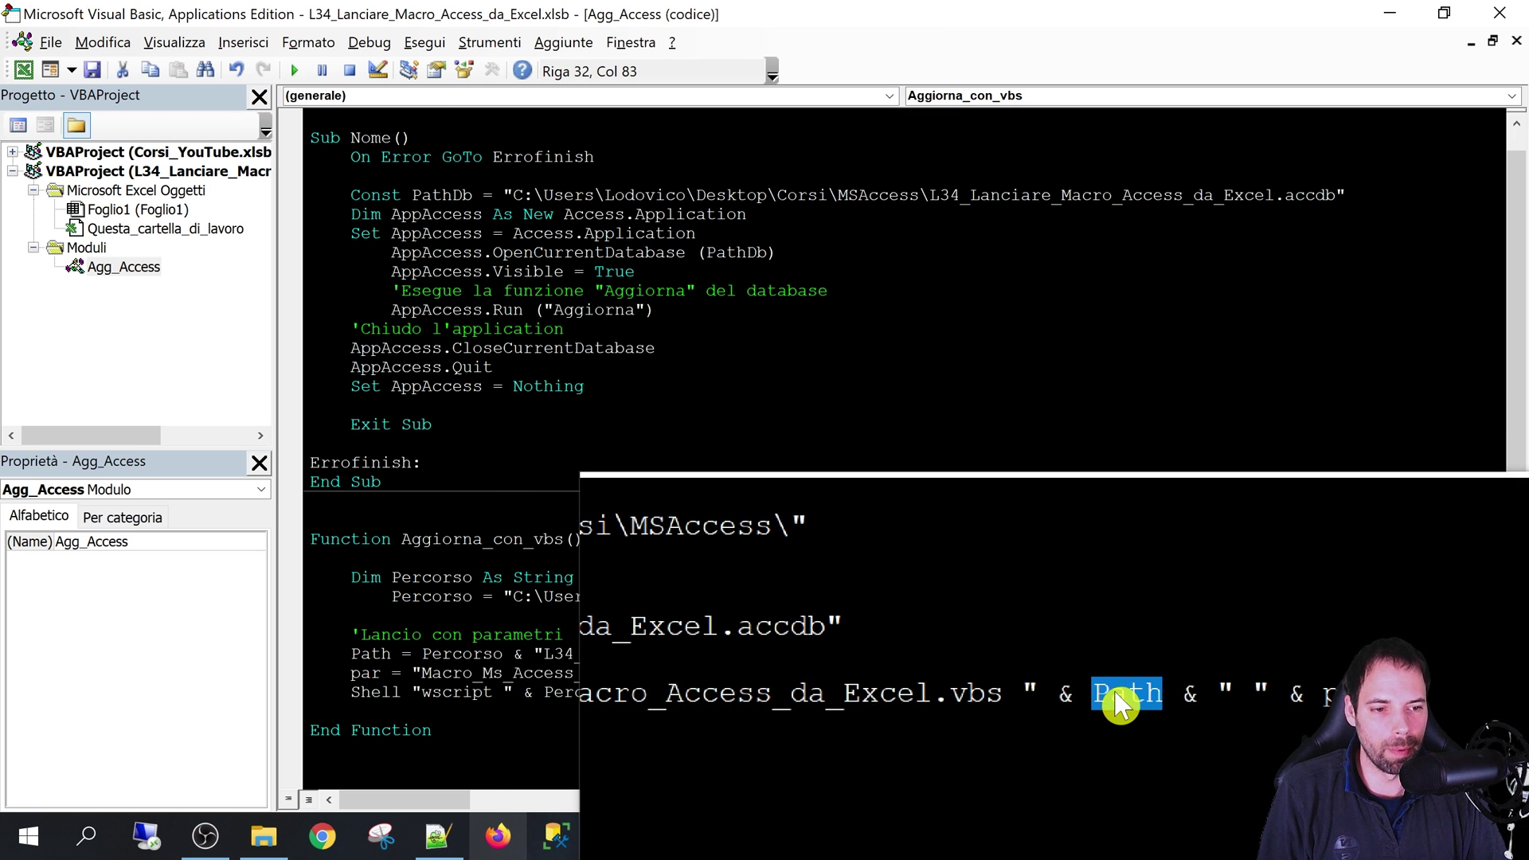
double_click(1137, 695)
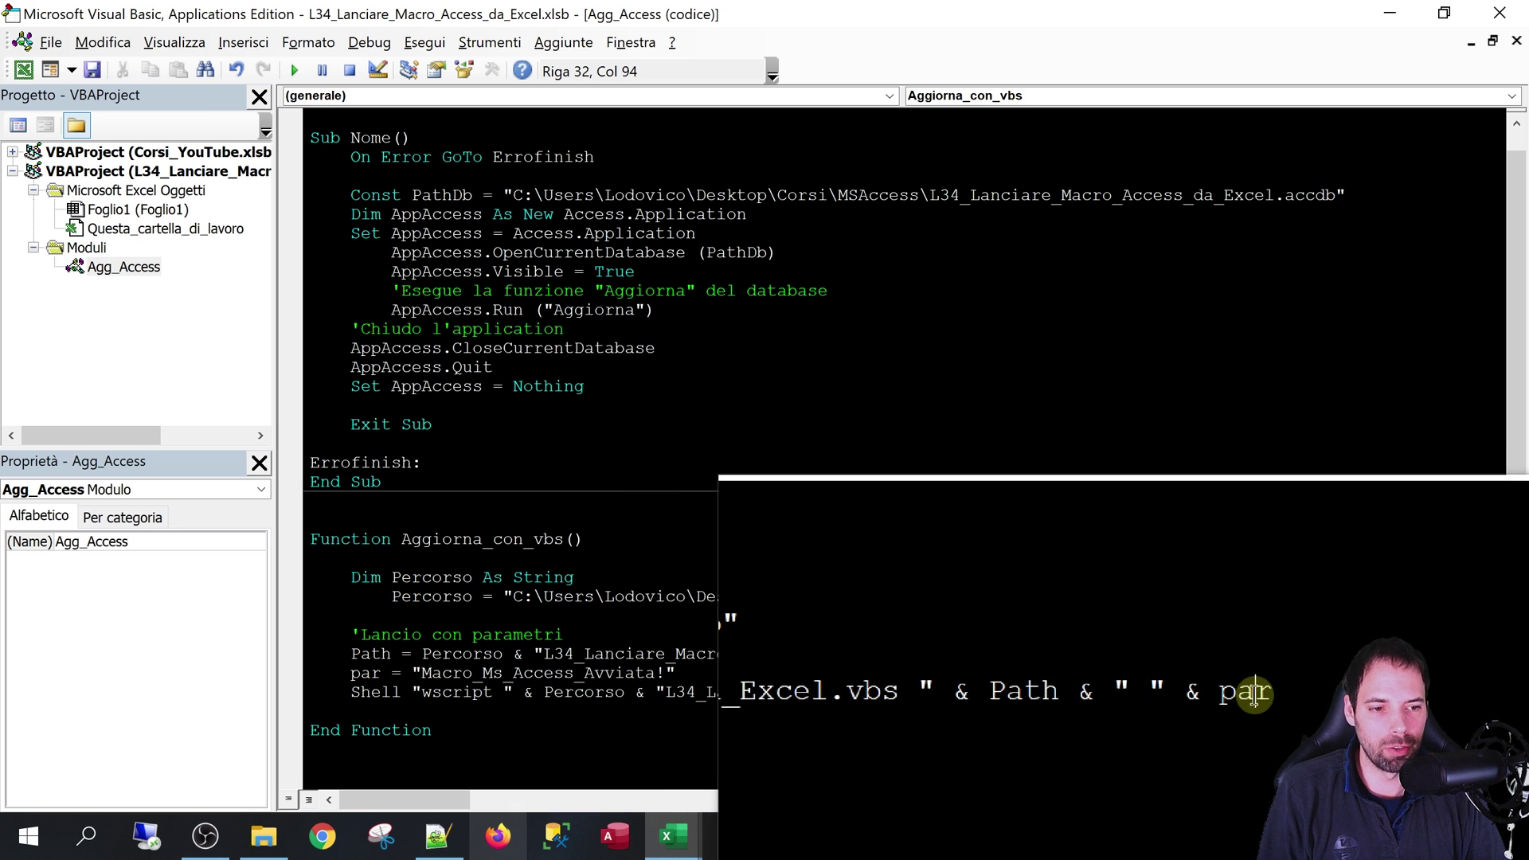
double_click(1247, 693)
double_click(1187, 689)
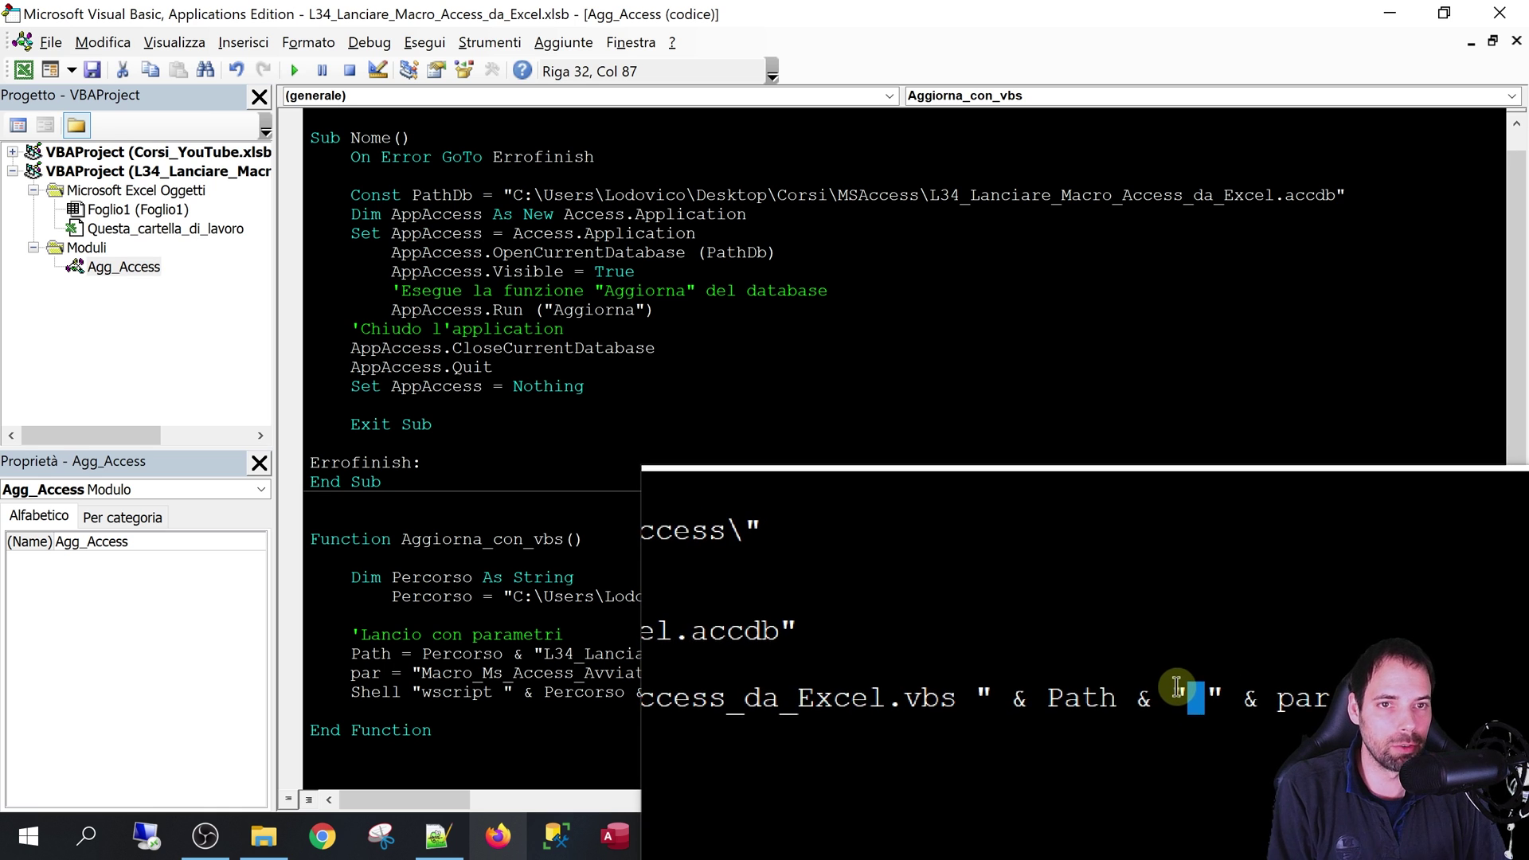
left_click(1164, 691)
left_click(1282, 693)
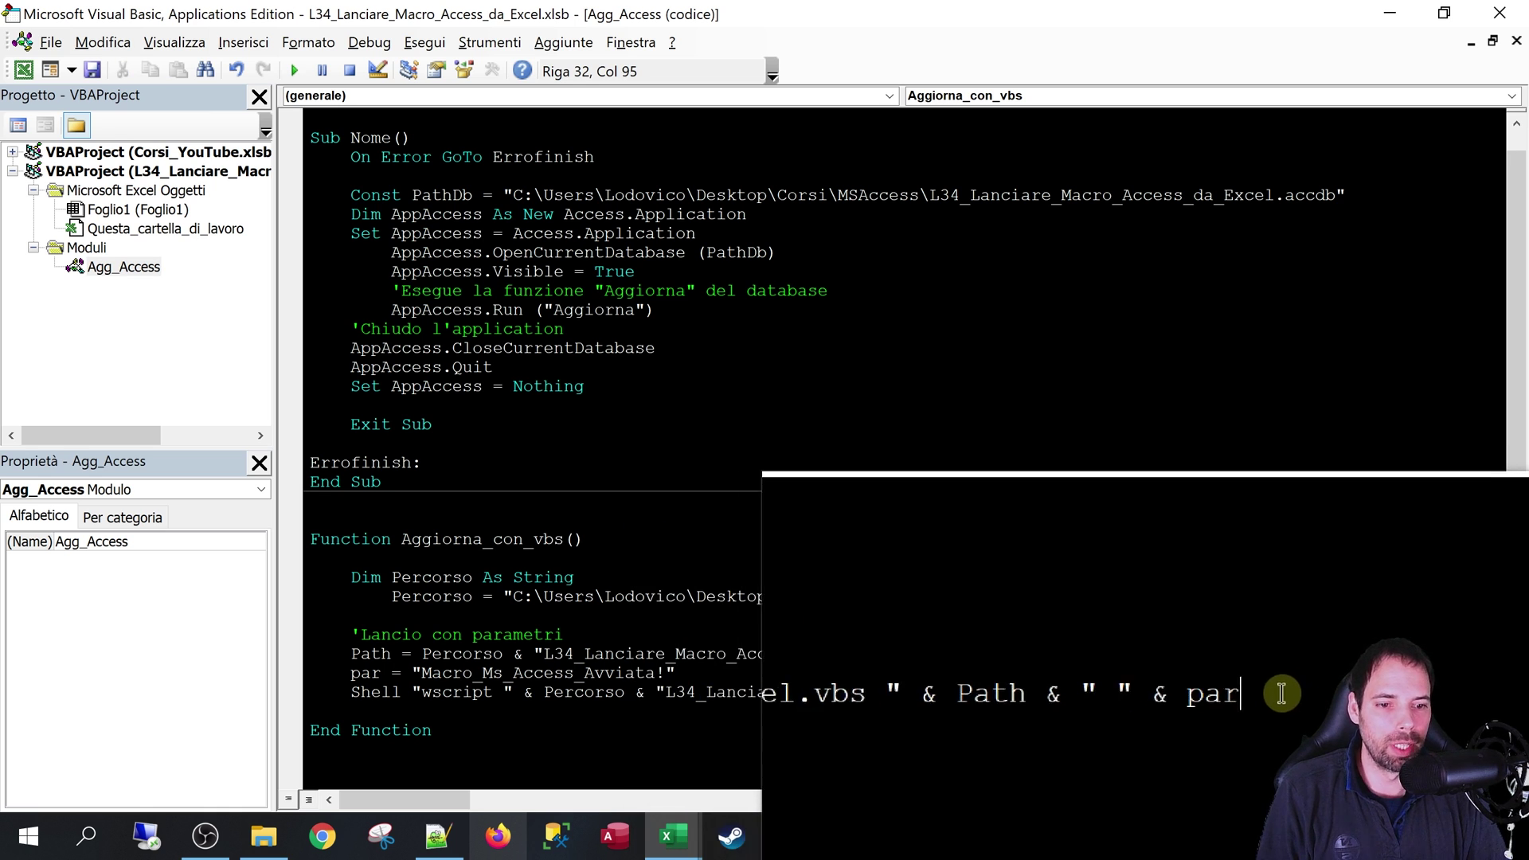
double_click(1129, 693)
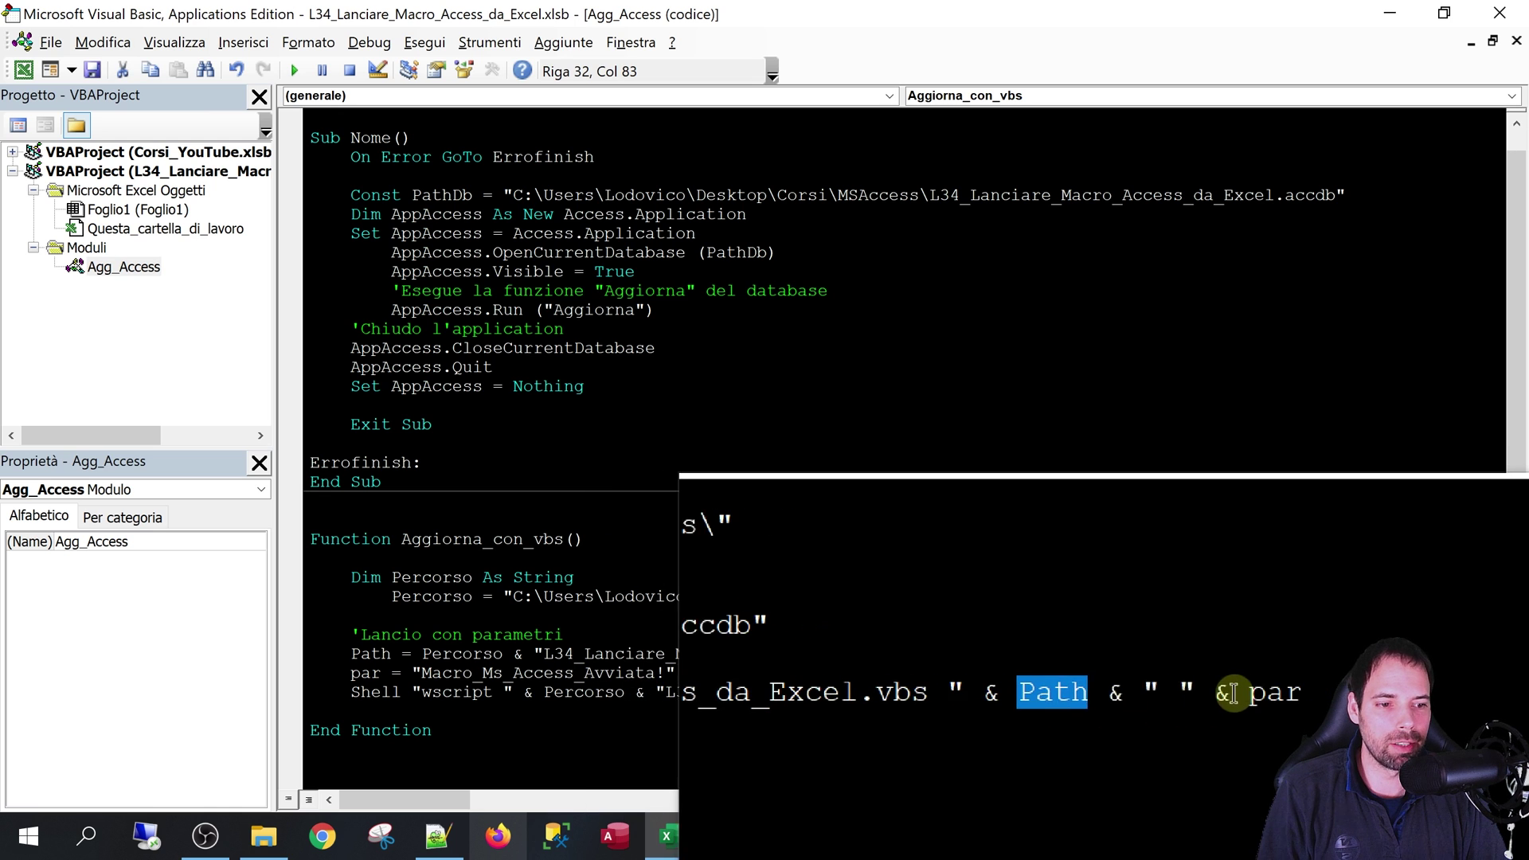
double_click(1243, 699)
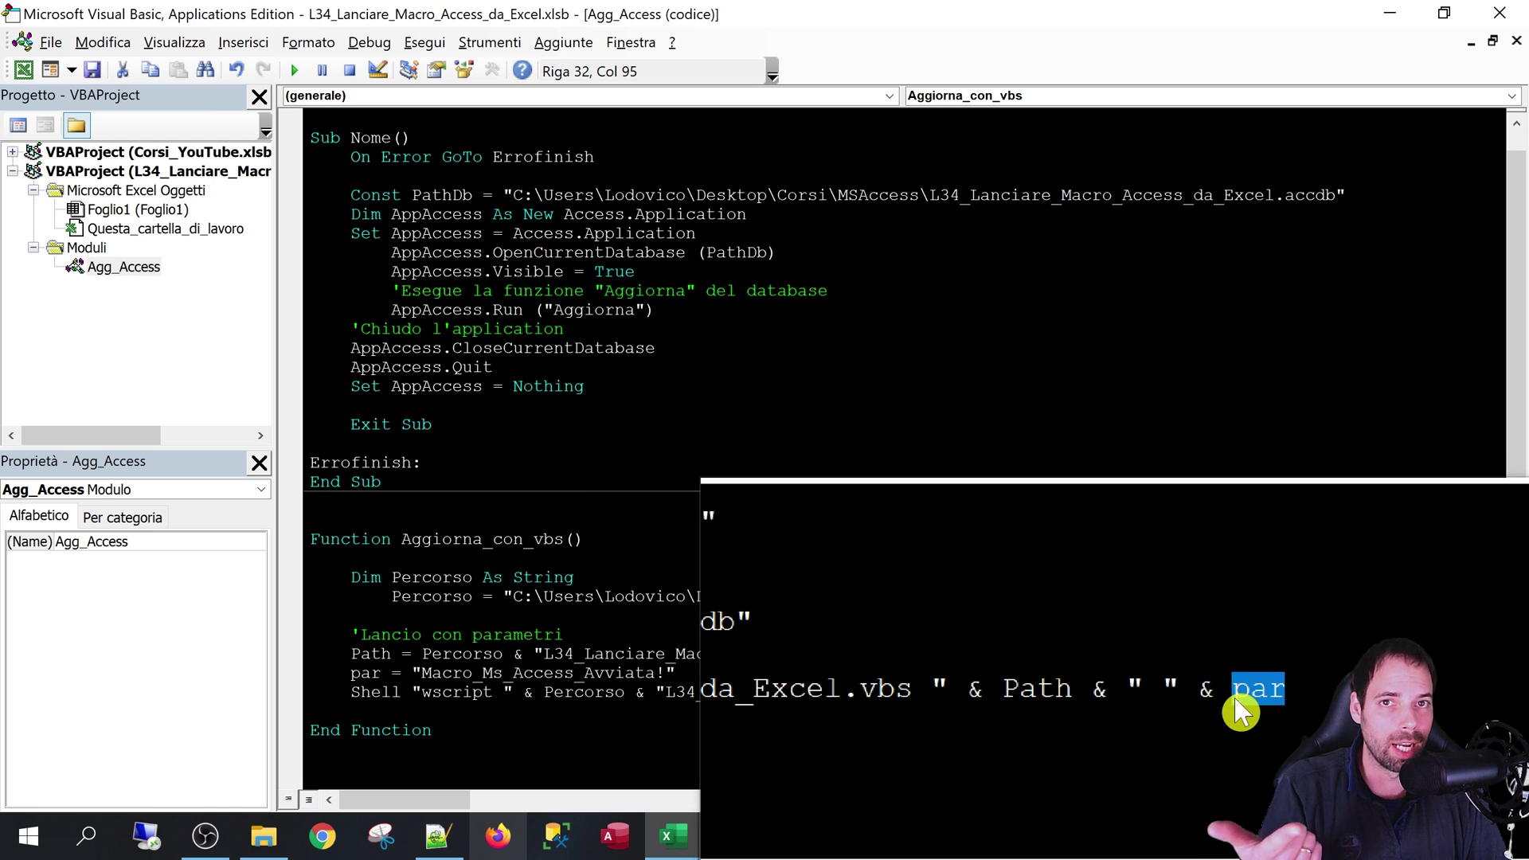
key("Up")
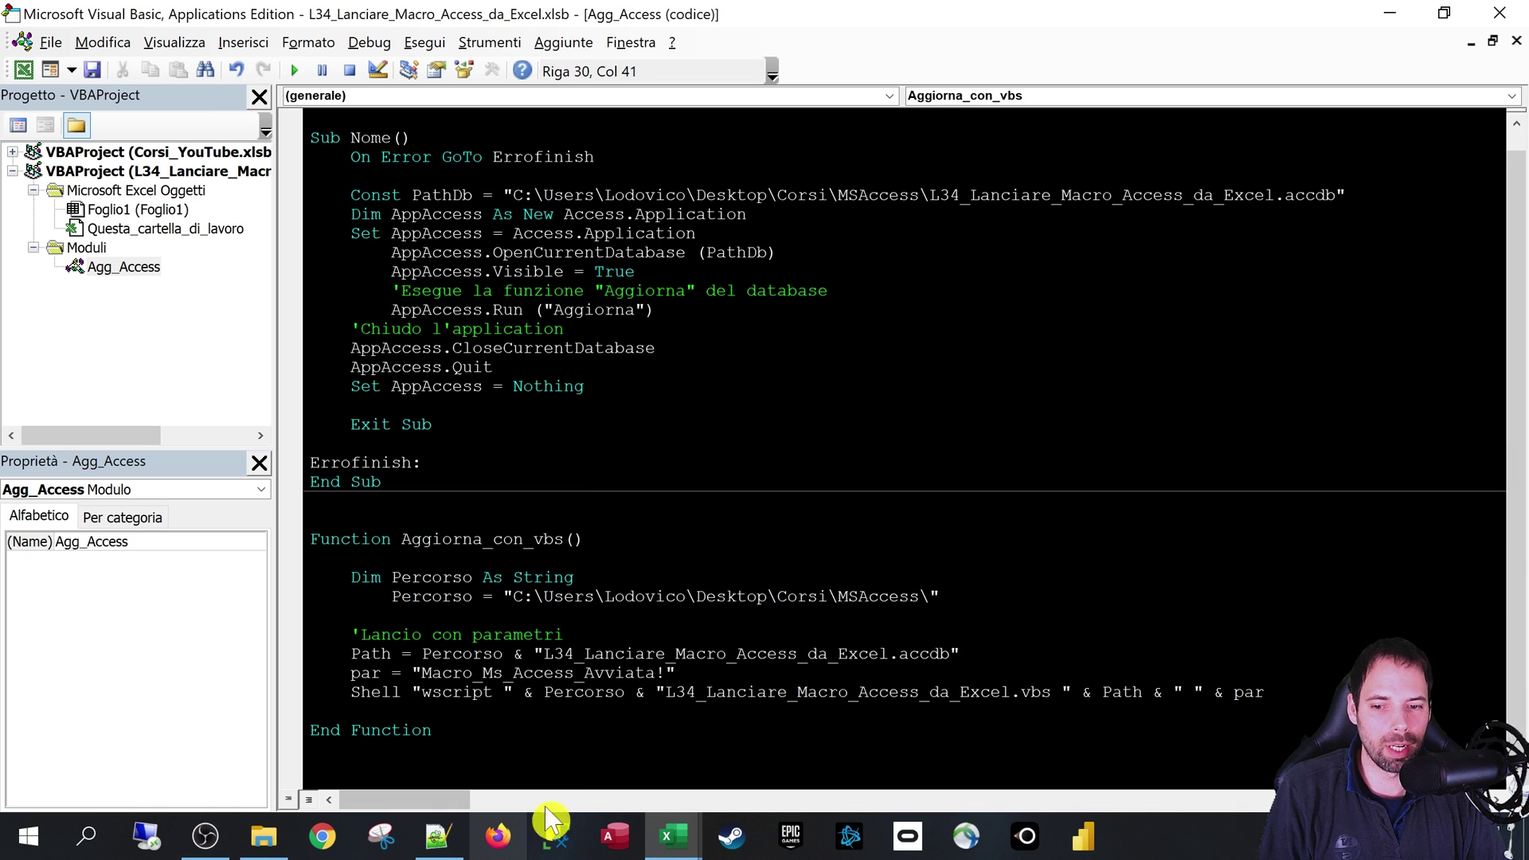
Show L34_Lanciare_Macro_Access_da_Excel.vbs magnified, highlighting every use of ArgObj and Path.
left_click(438, 836)
left_click(411, 290)
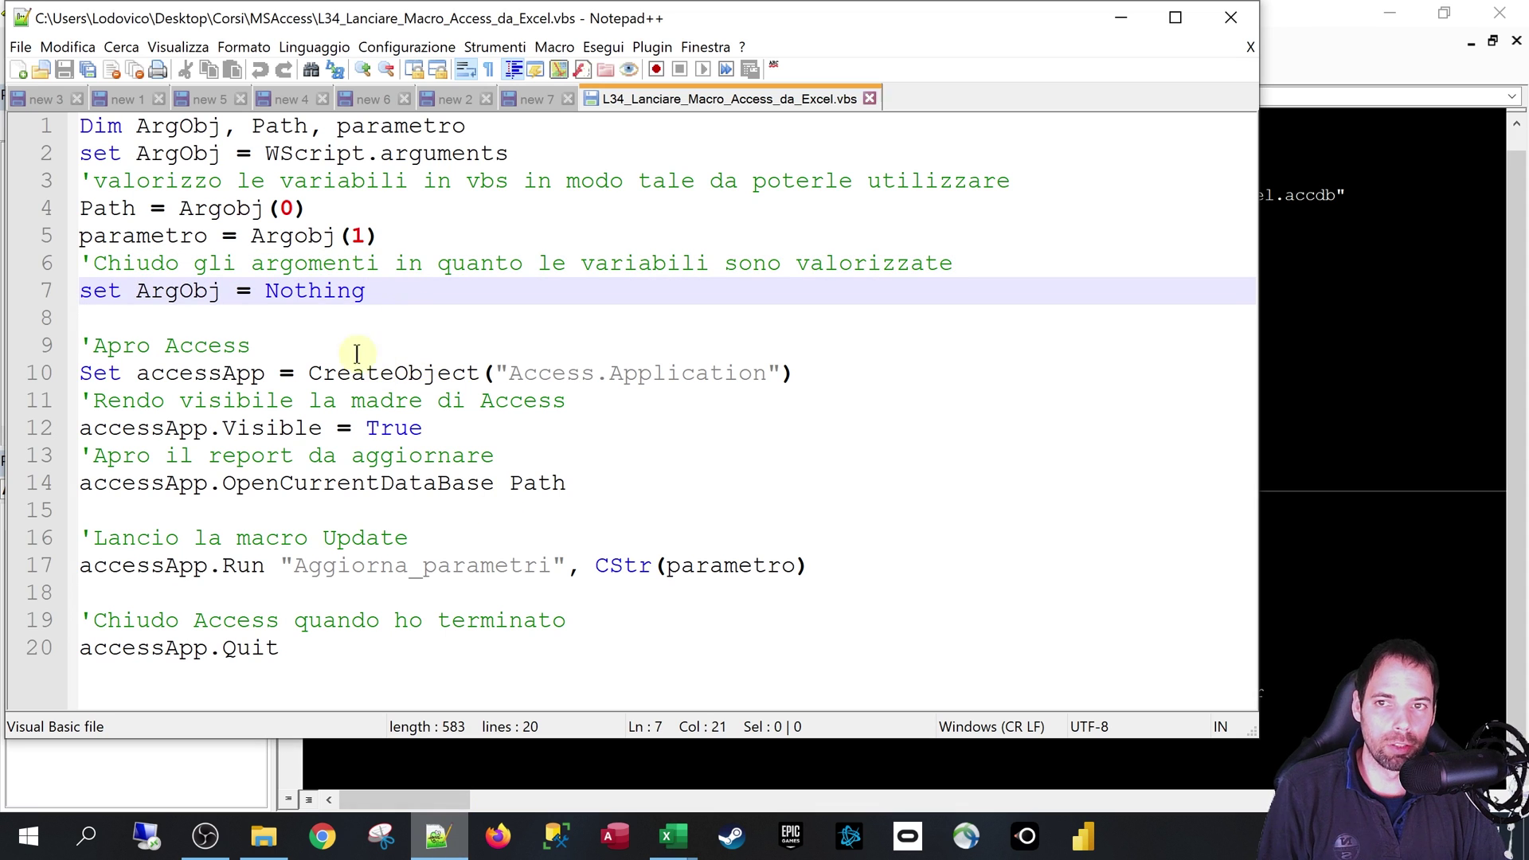
left_click(346, 269)
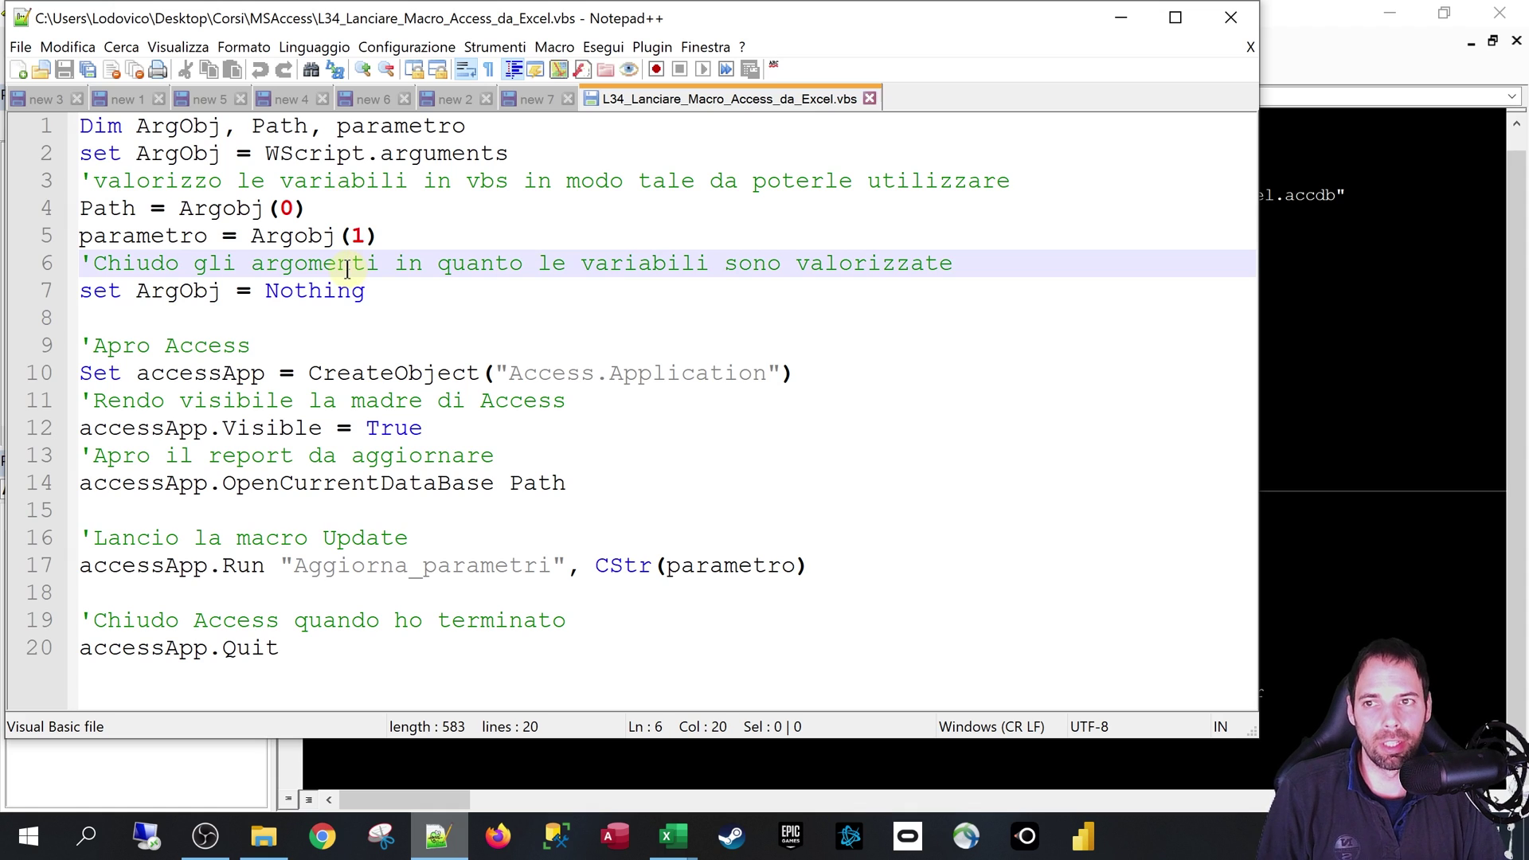
key("super+plus")
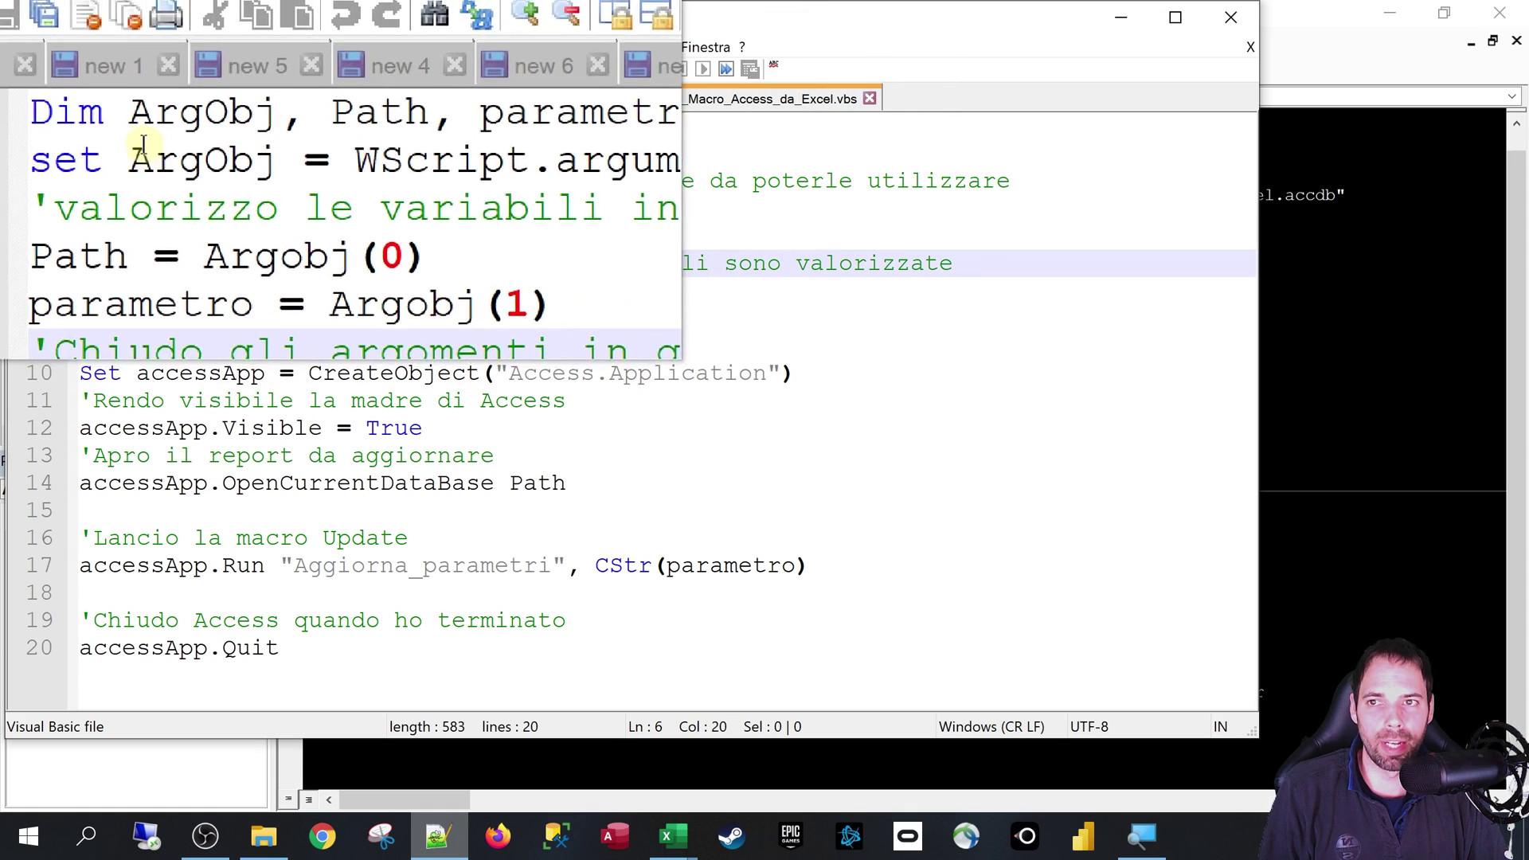
double_click(97, 125)
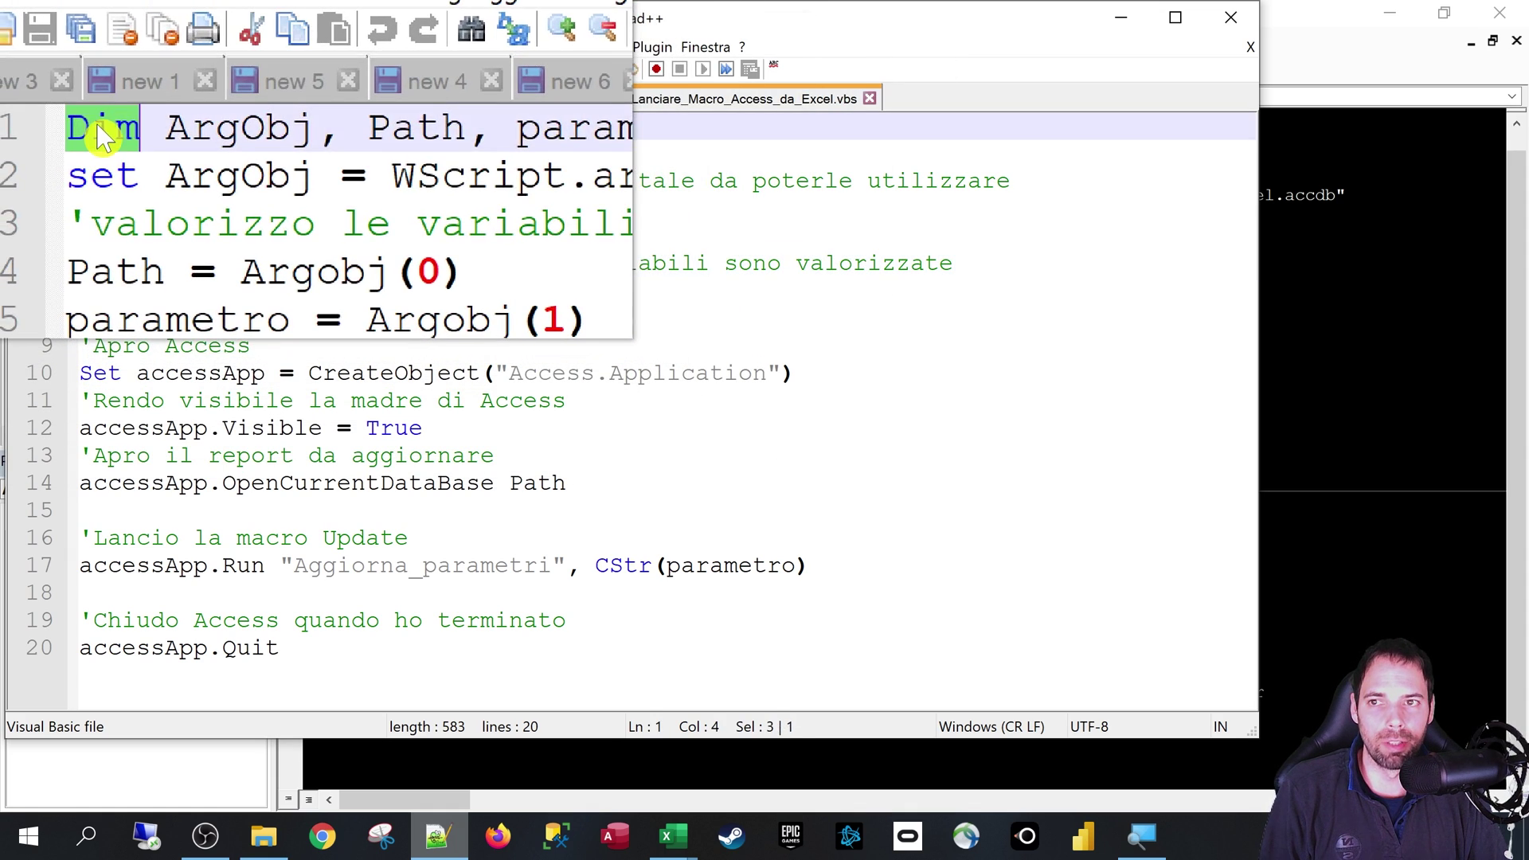
double_click(172, 137)
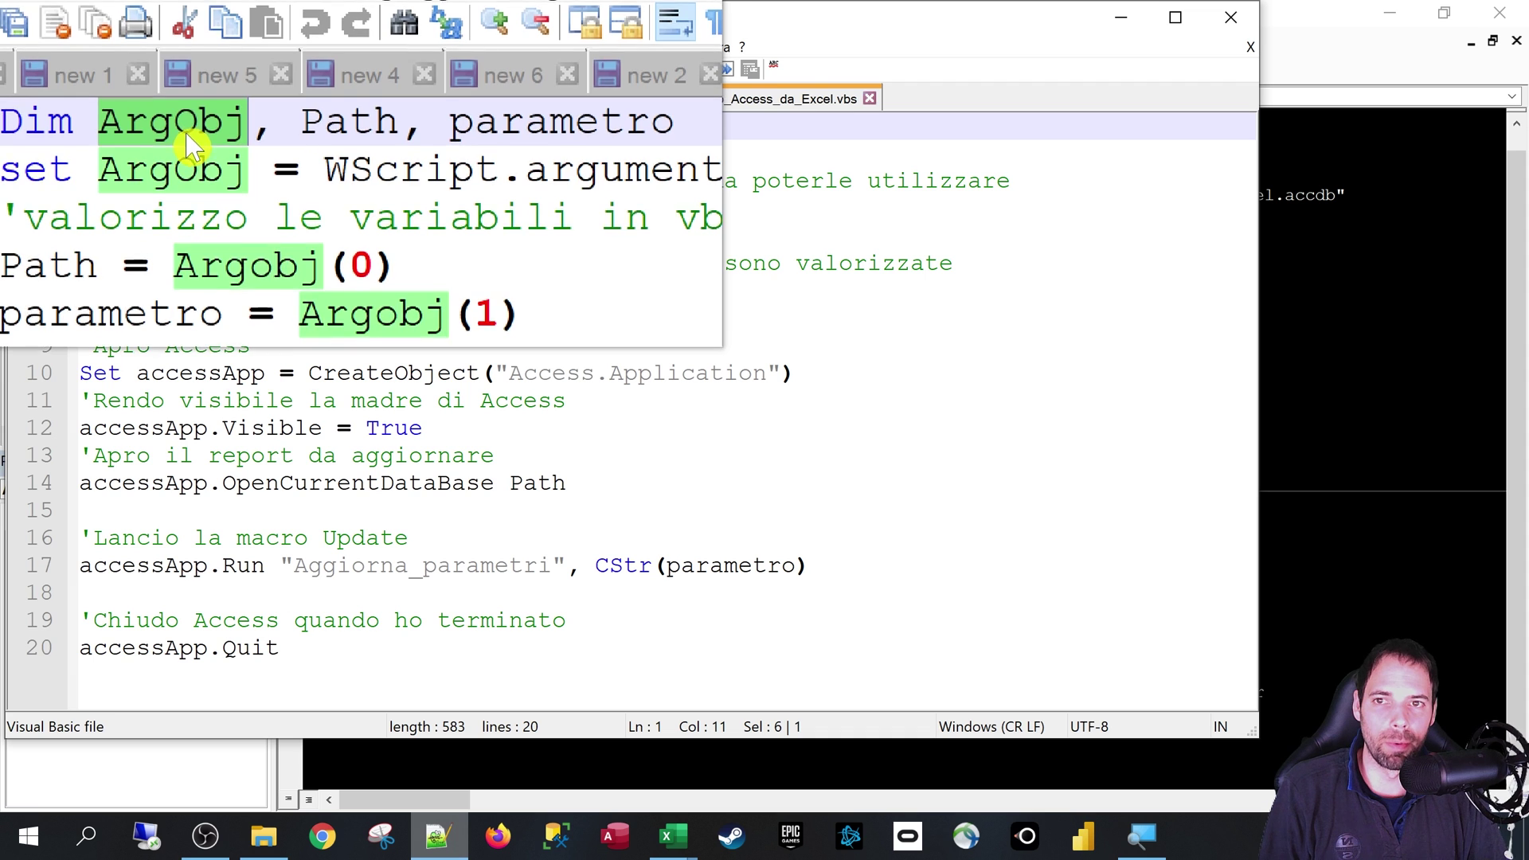
key("super+Escape")
double_click(284, 127)
Zoom in the script and highlight the Path, parametro, ArgObj and WScript.arguments declarations on lines 1–2.
scroll(342, 295, "up", 1, "ctrl")
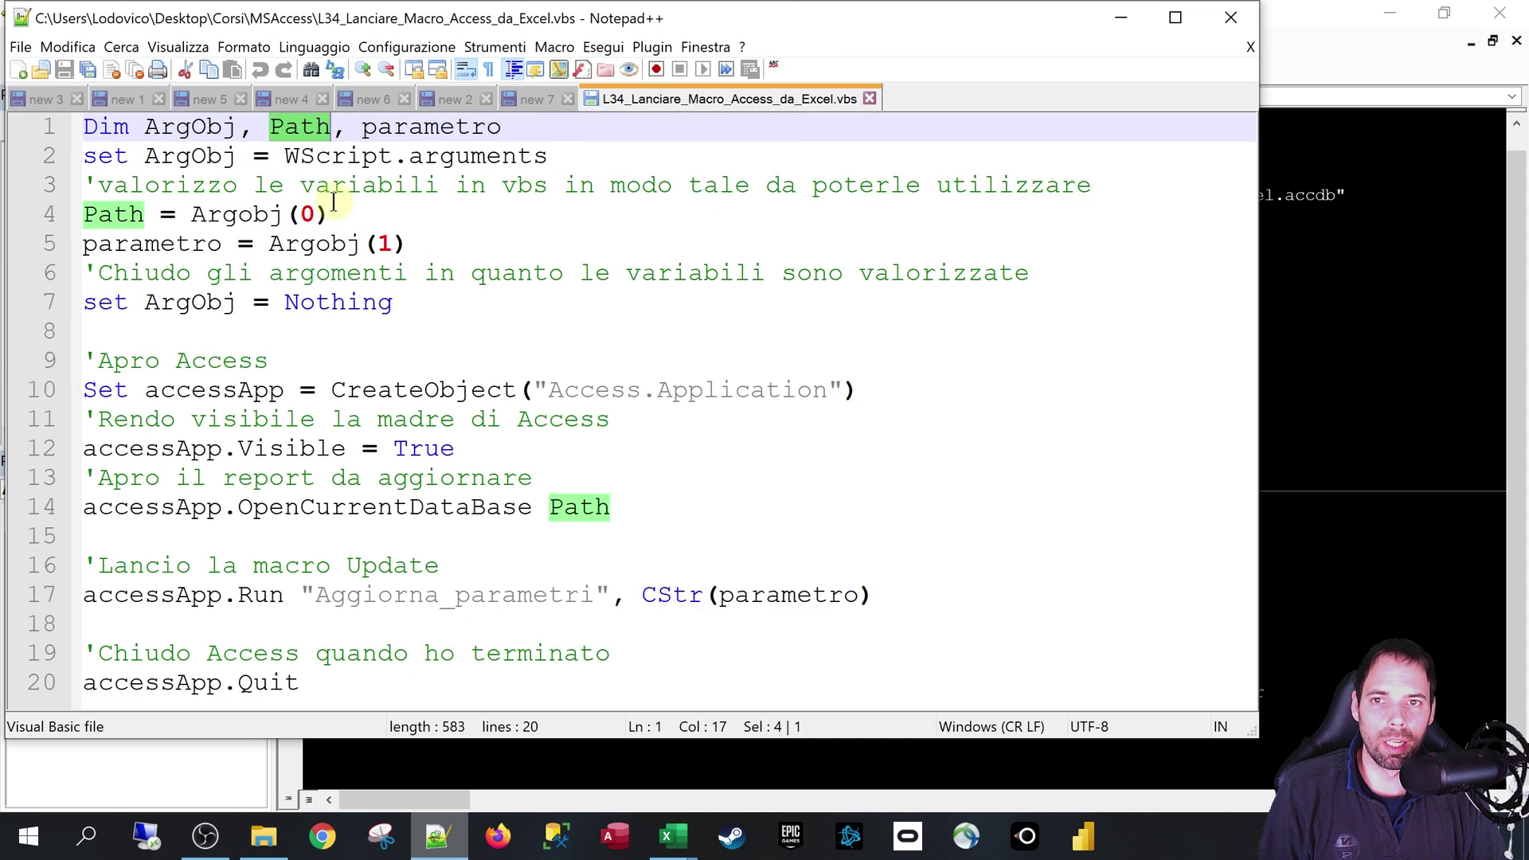
scroll(374, 199, "up", 2, "ctrl")
scroll(334, 208, "up", 1, "ctrl")
left_click(390, 197)
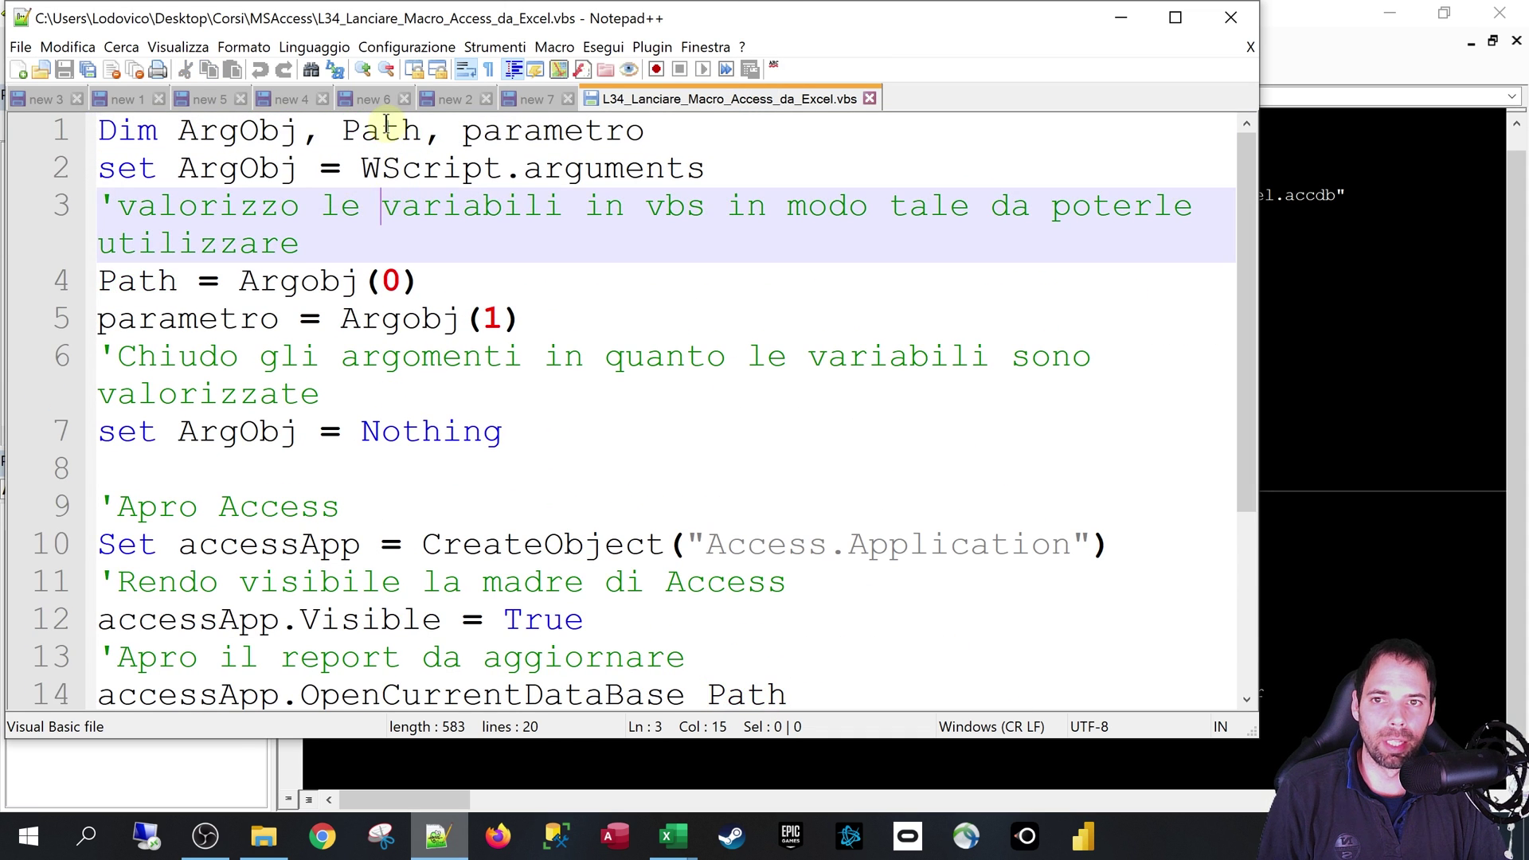
double_click(382, 127)
double_click(544, 135)
left_click(495, 253)
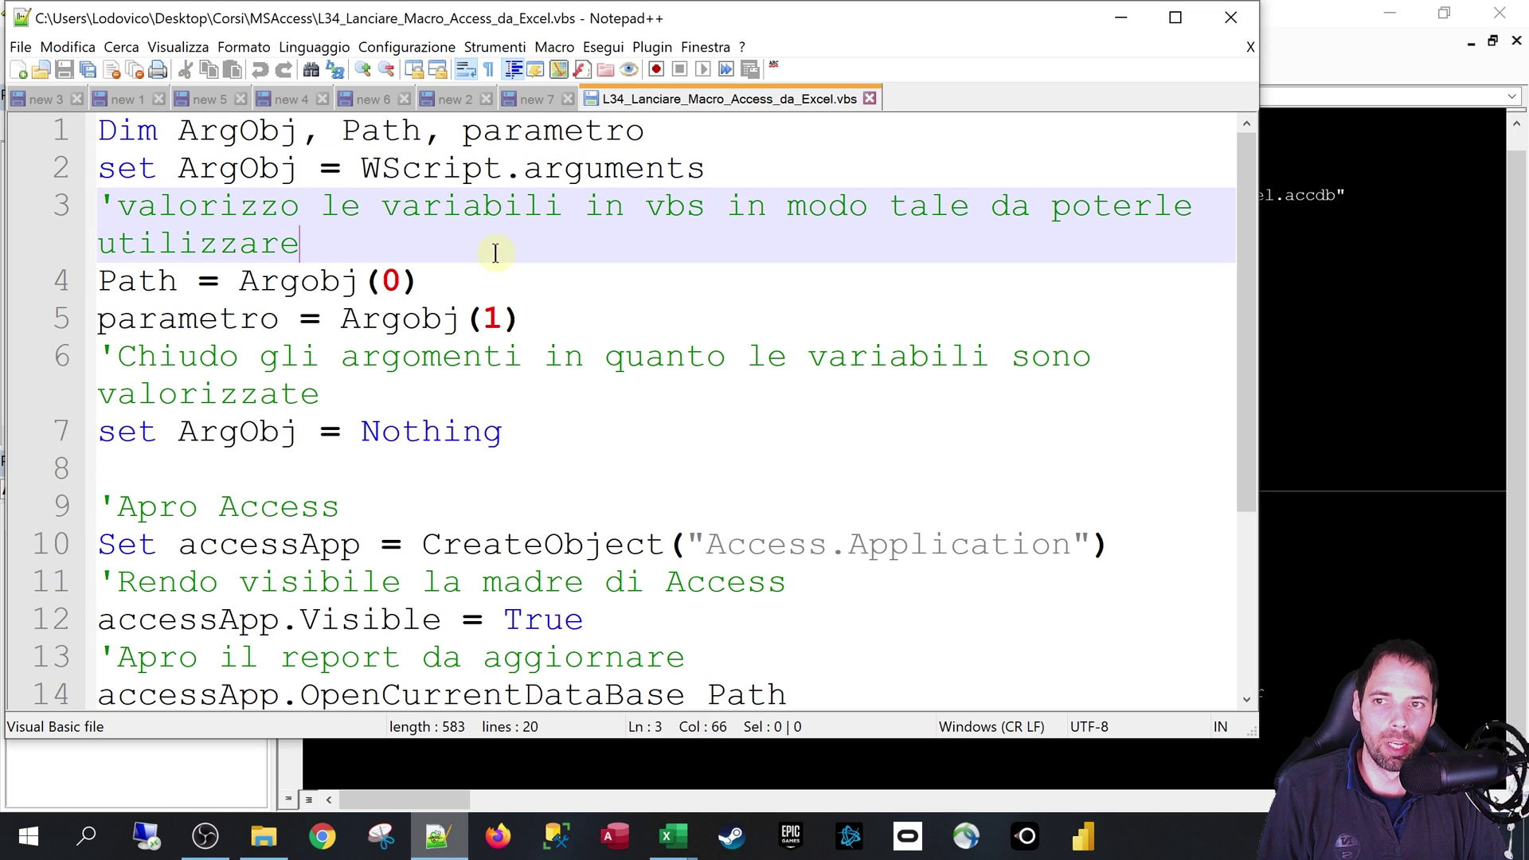
double_click(108, 167)
double_click(230, 168)
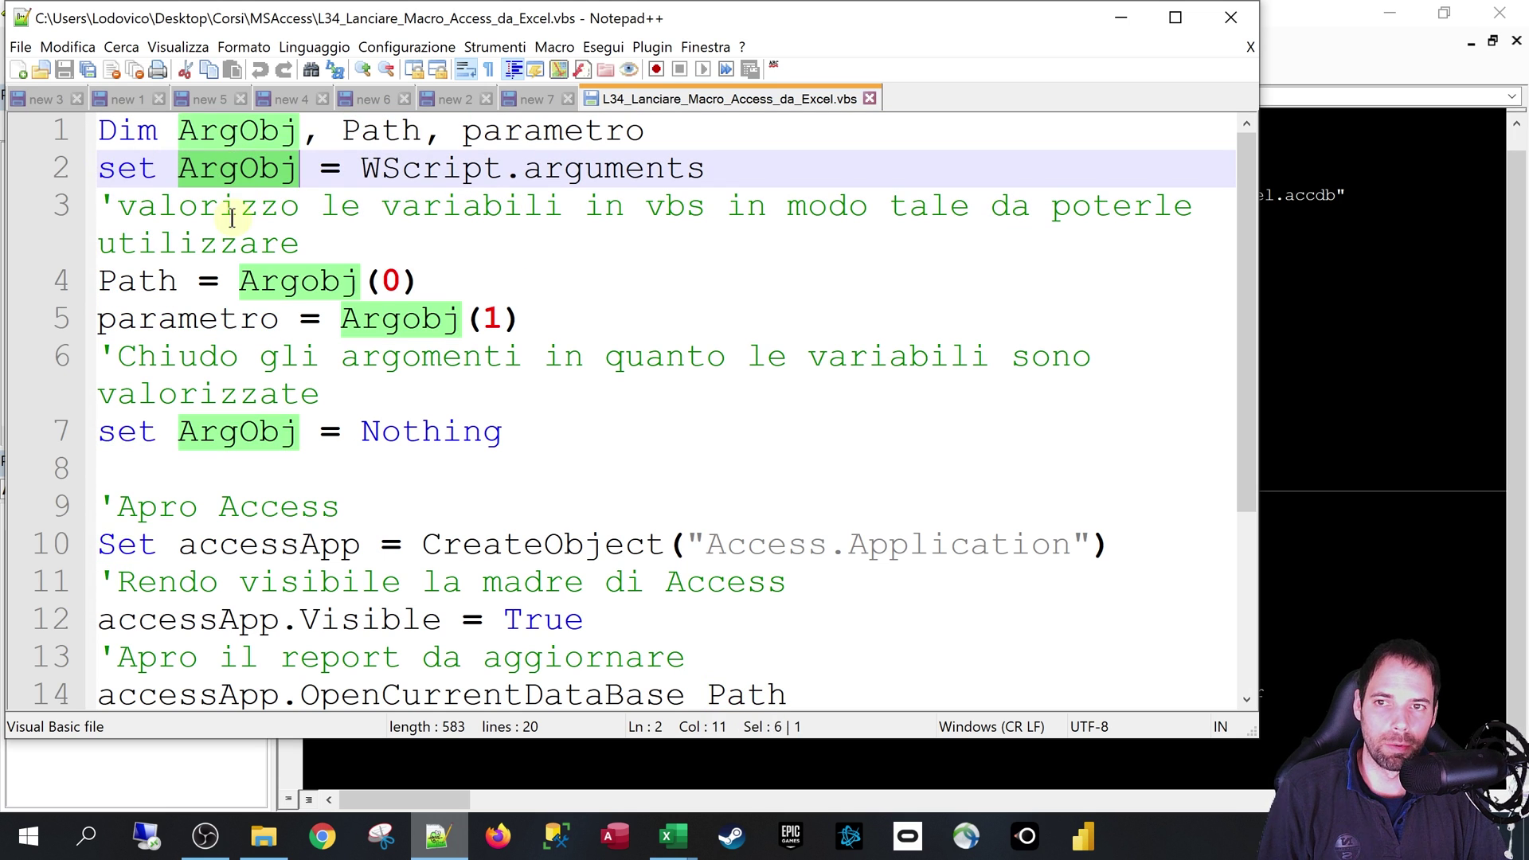
mouse_move(359, 168)
left_mouse_down()
mouse_move(729, 170)
mouse_move(362, 169)
left_mouse_up()
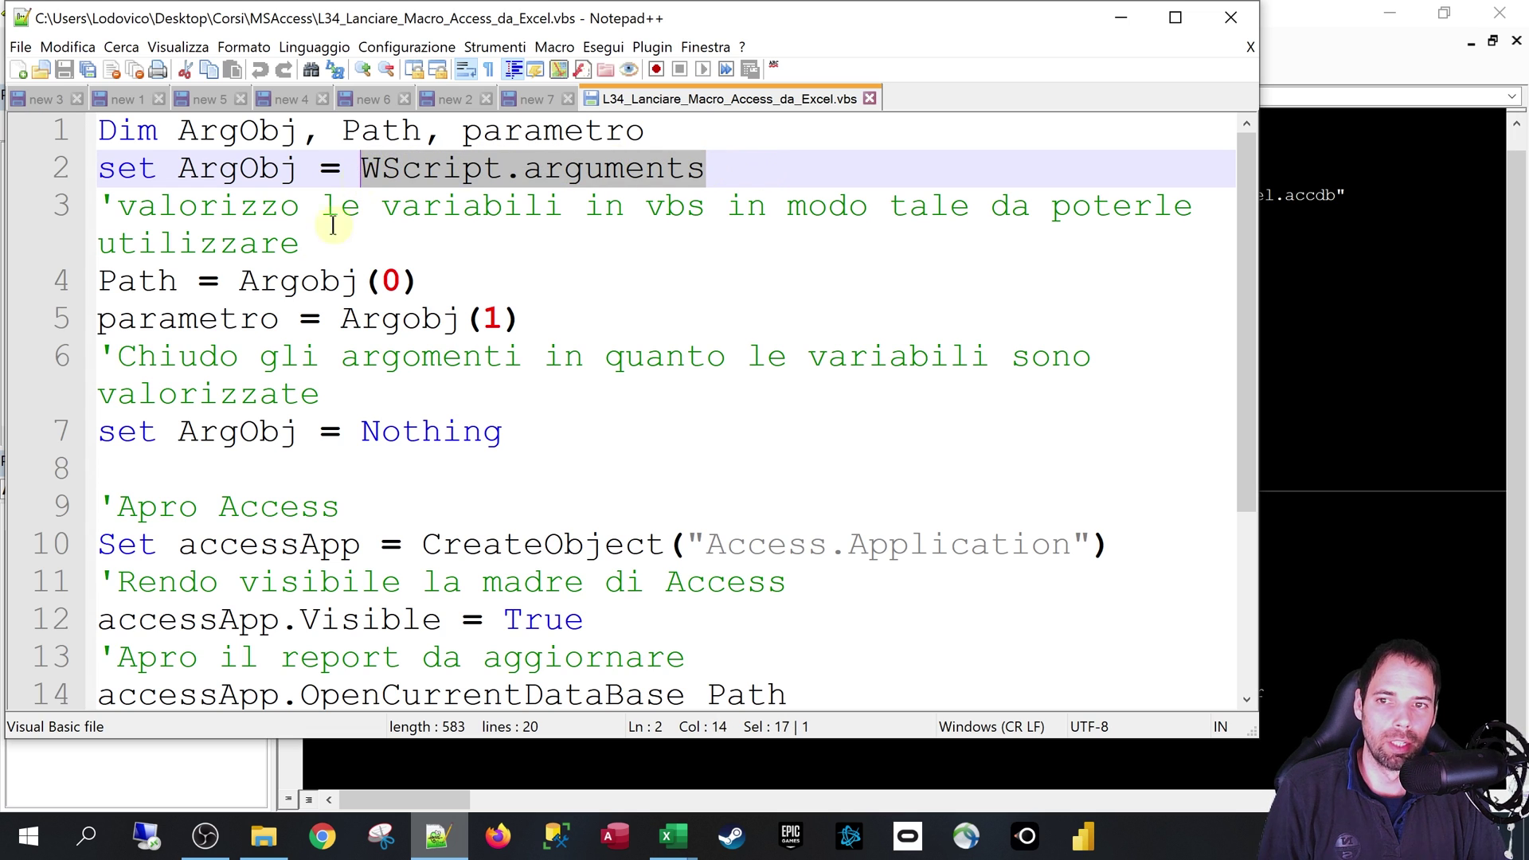
left_click(201, 168)
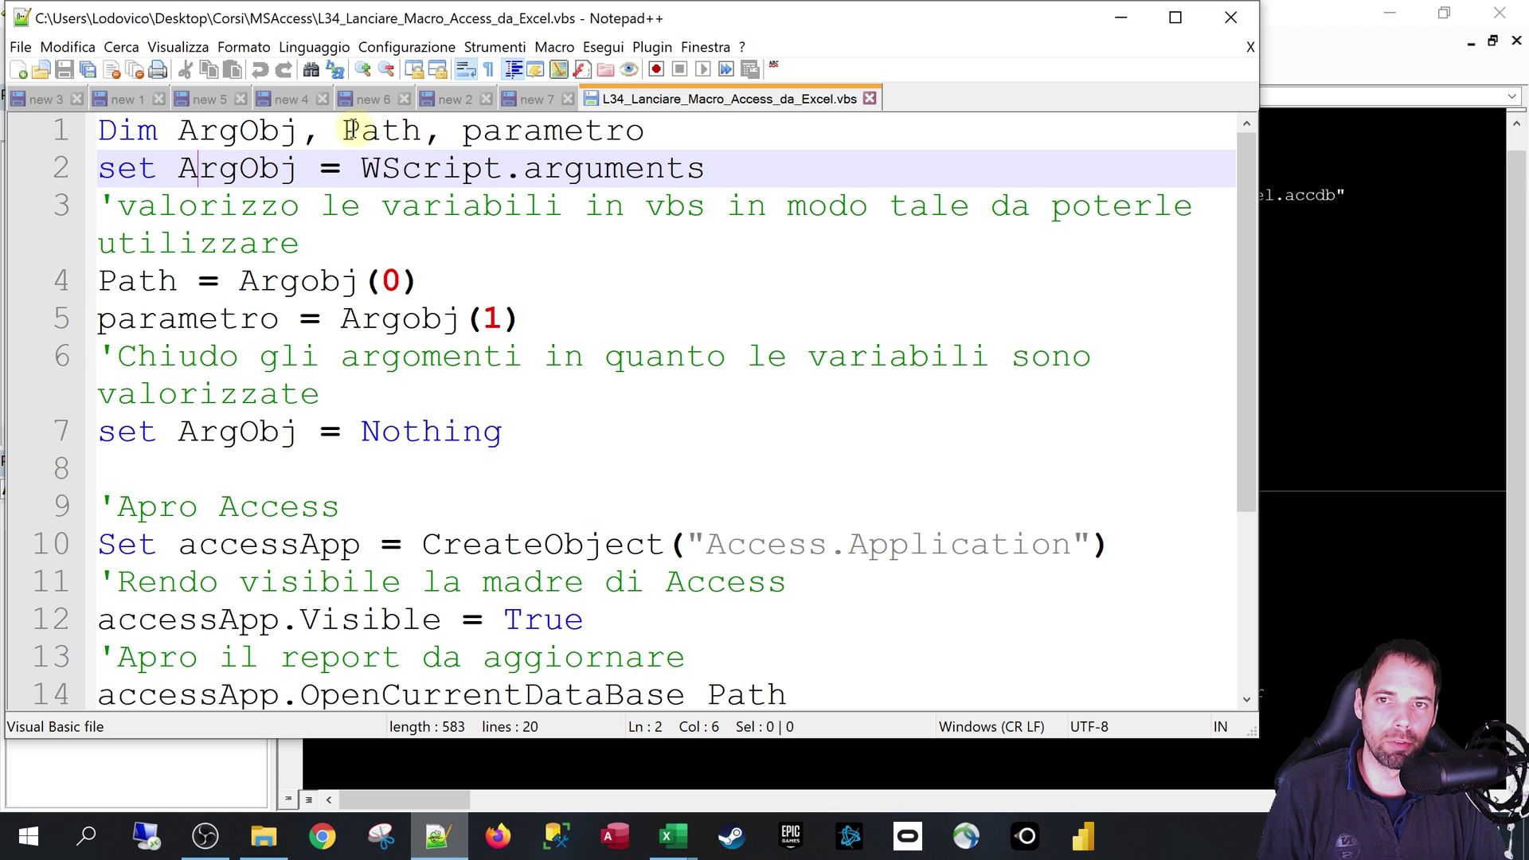
left_click_drag(350, 130, 645, 132)
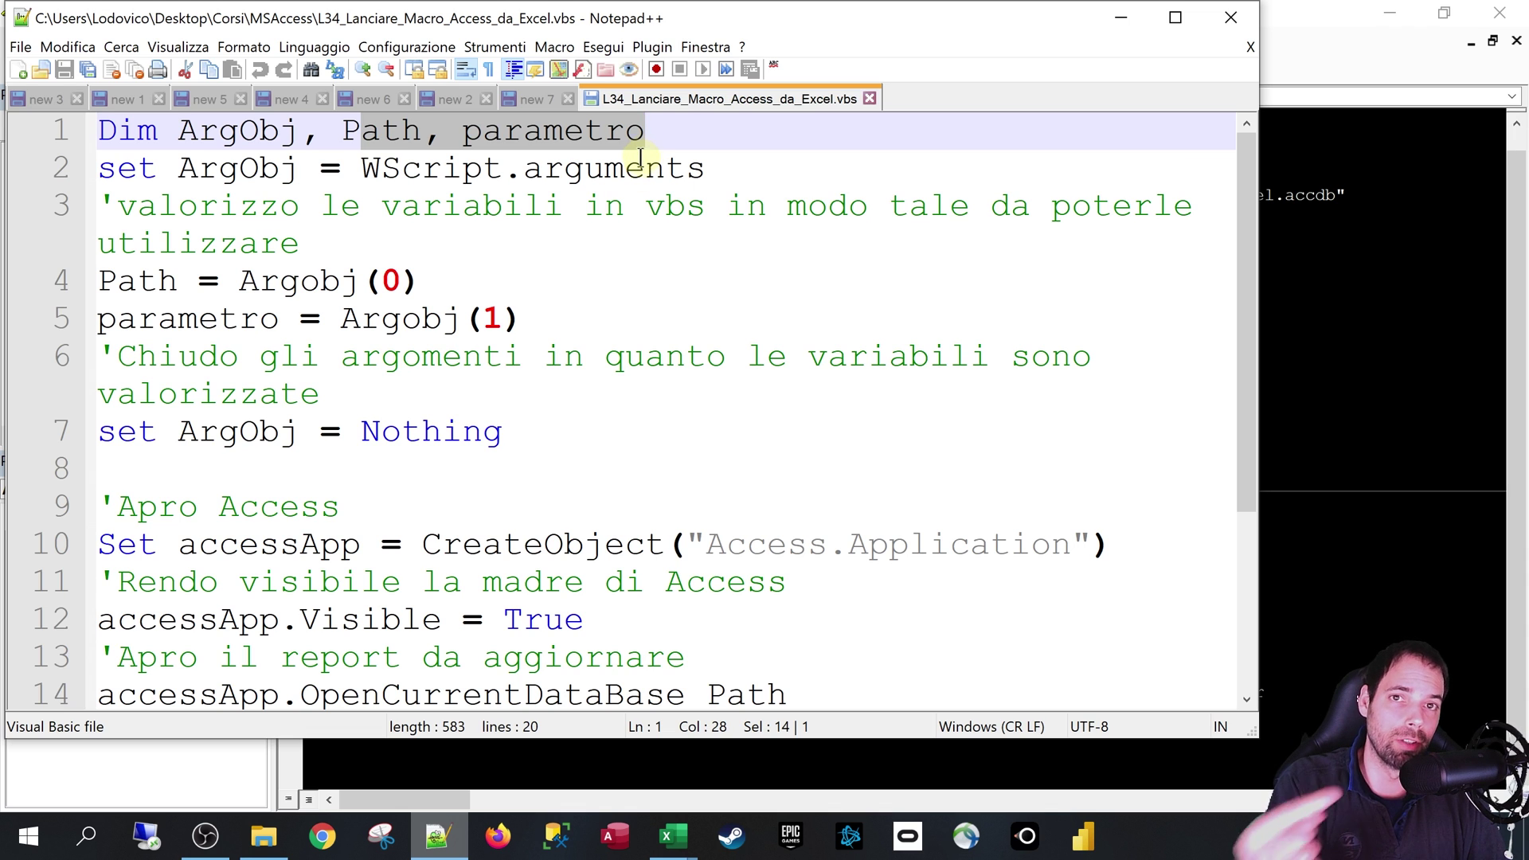
Trace Path and parametro on lines 4–5 to Argobj(0), then compare Path in the VBA Shell call.
left_click(357, 205)
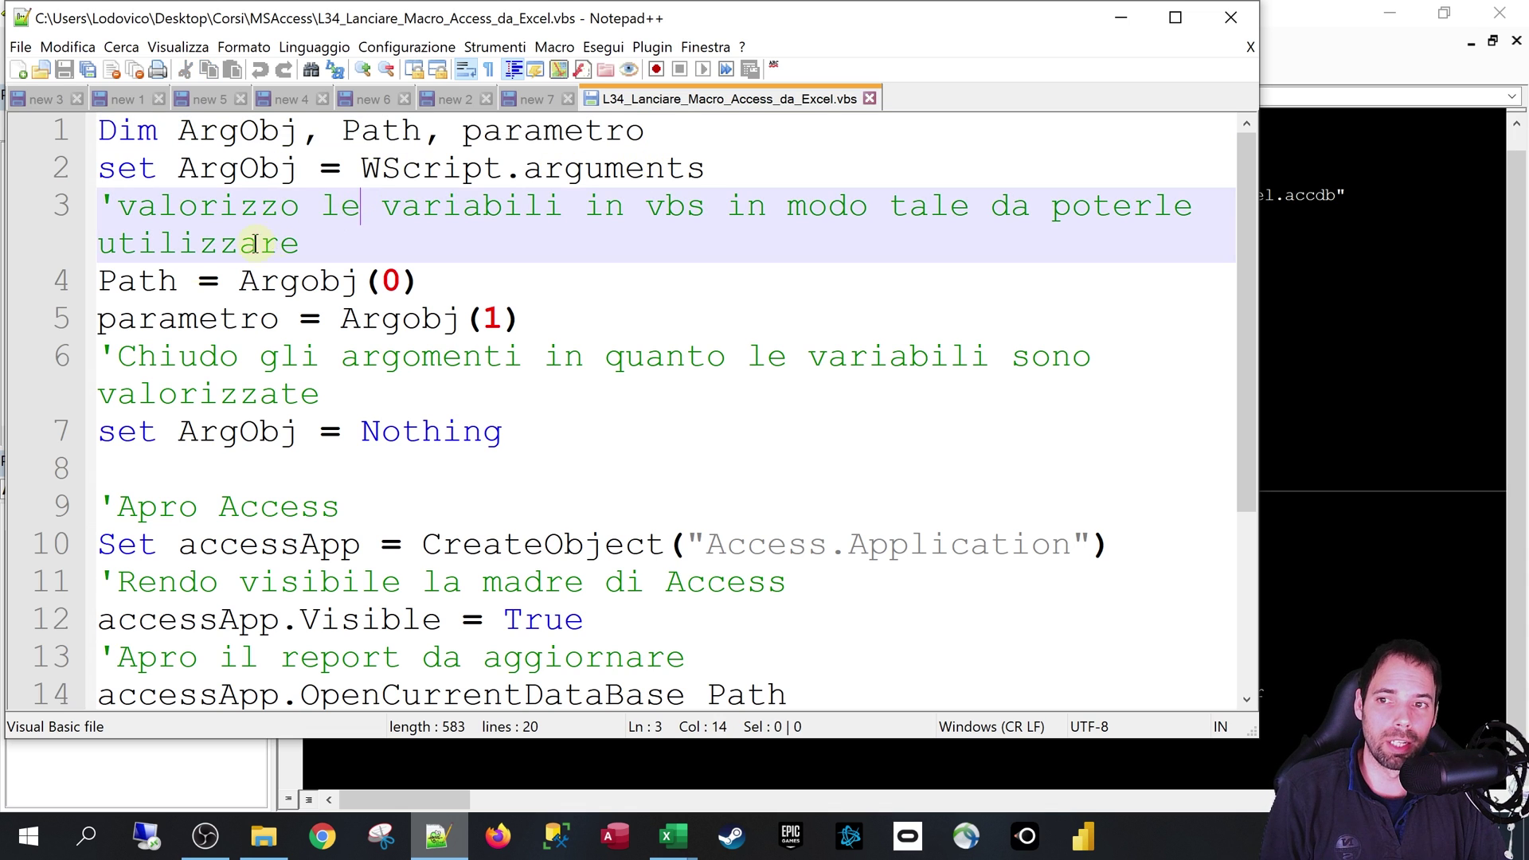
double_click(140, 283)
double_click(143, 318)
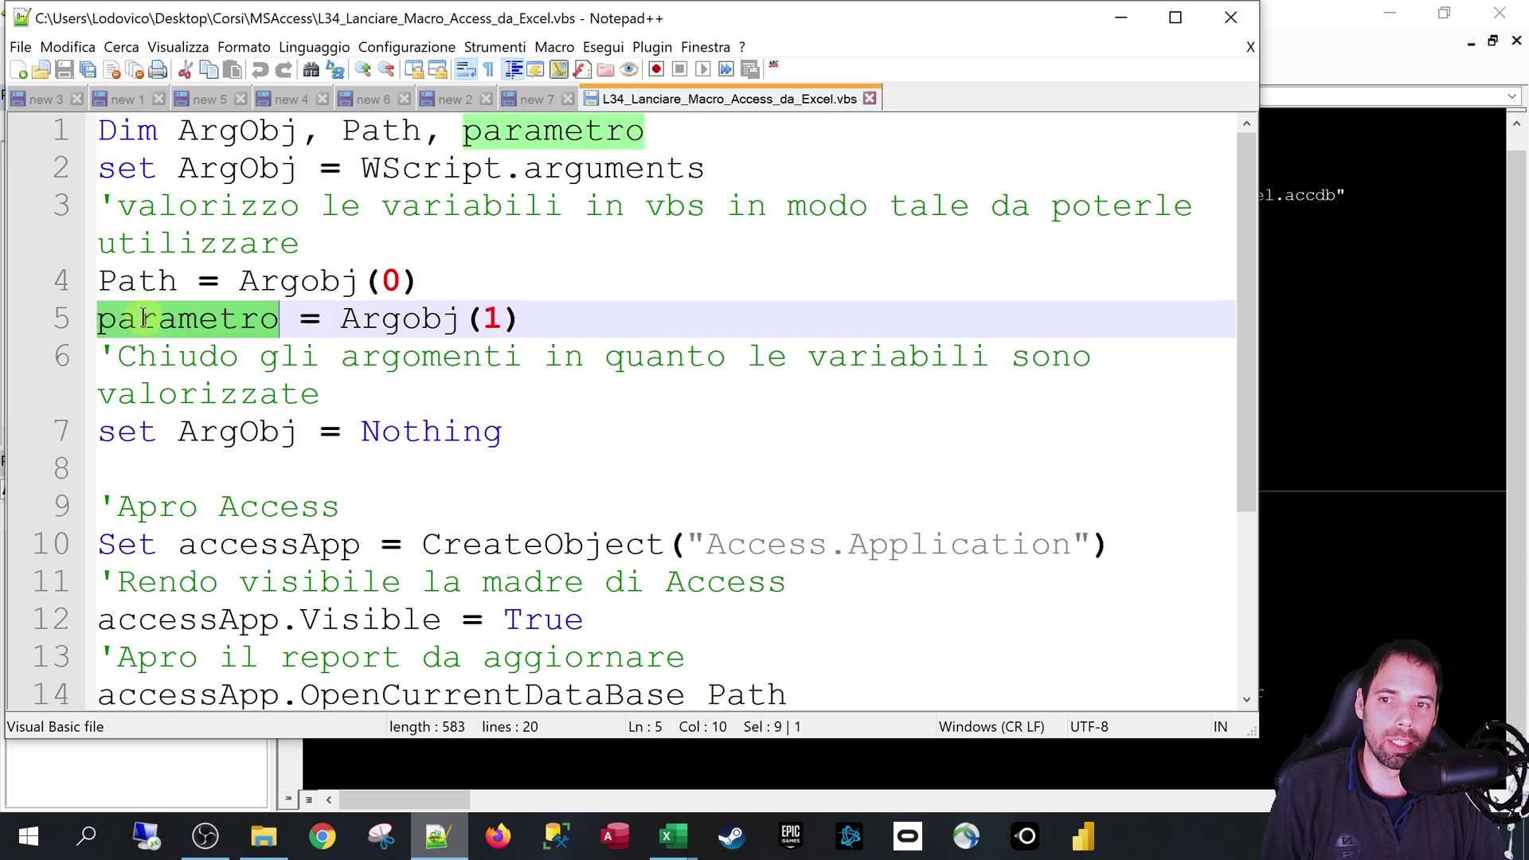
left_click(198, 211)
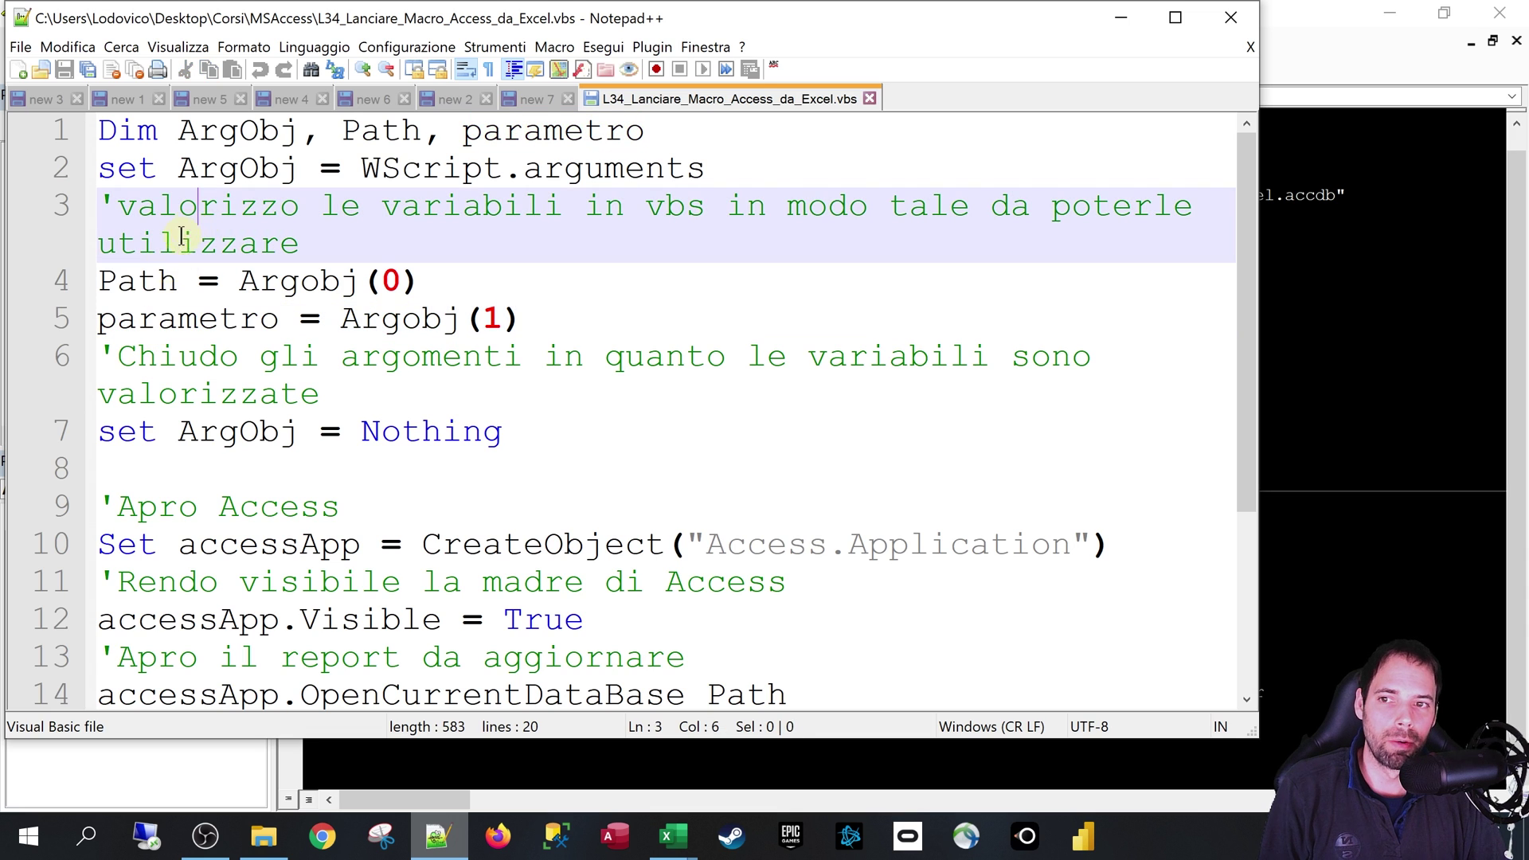
double_click(369, 136)
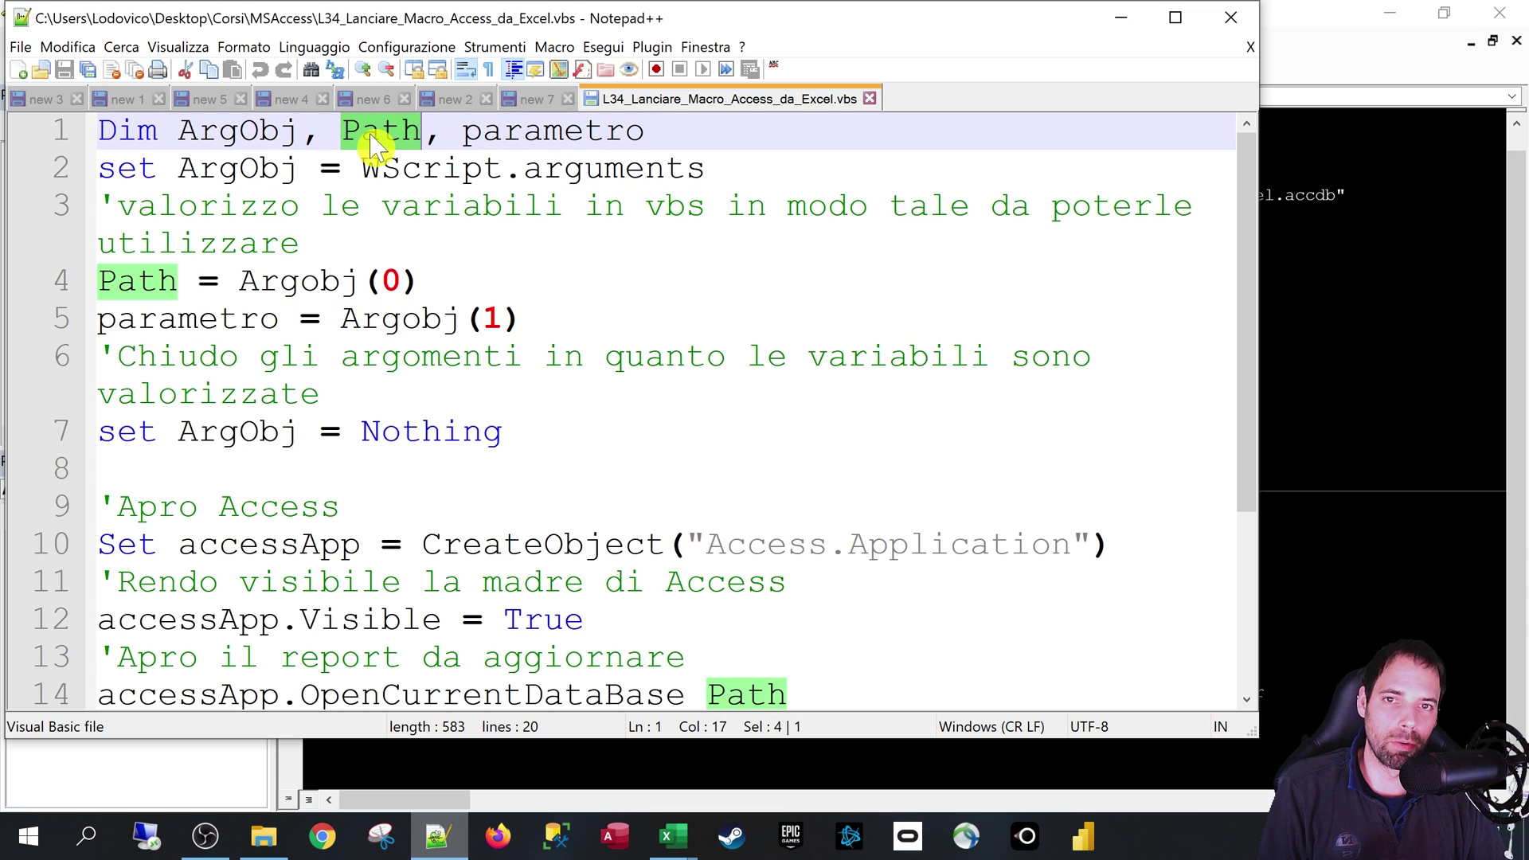
mouse_move(239, 280)
left_mouse_down()
mouse_move(396, 279)
mouse_move(503, 319)
left_mouse_up()
left_click(398, 281)
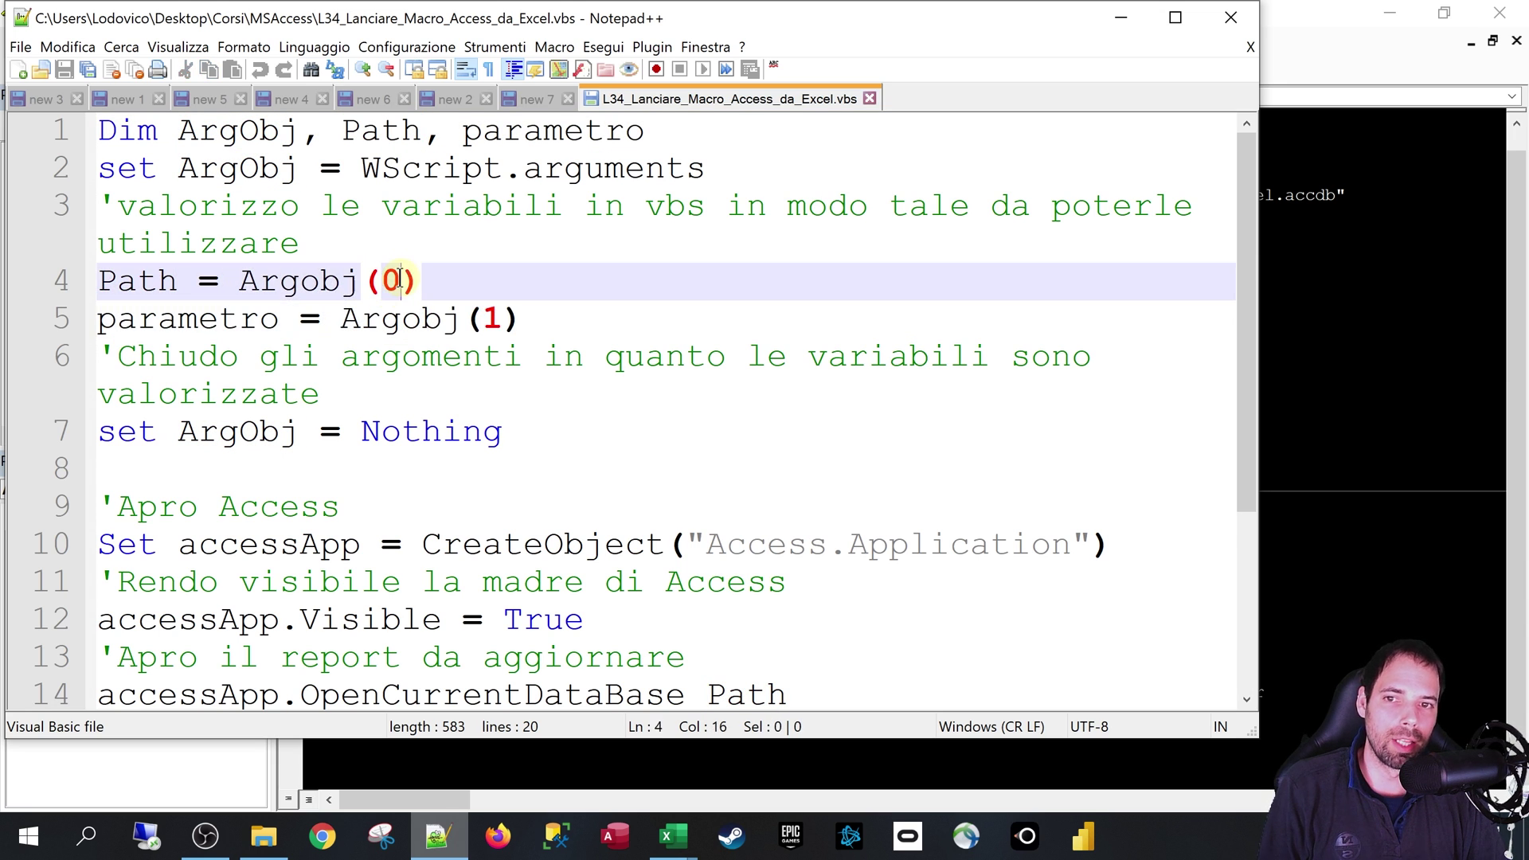
left_click(1480, 459)
left_click_drag(1103, 692, 1268, 692)
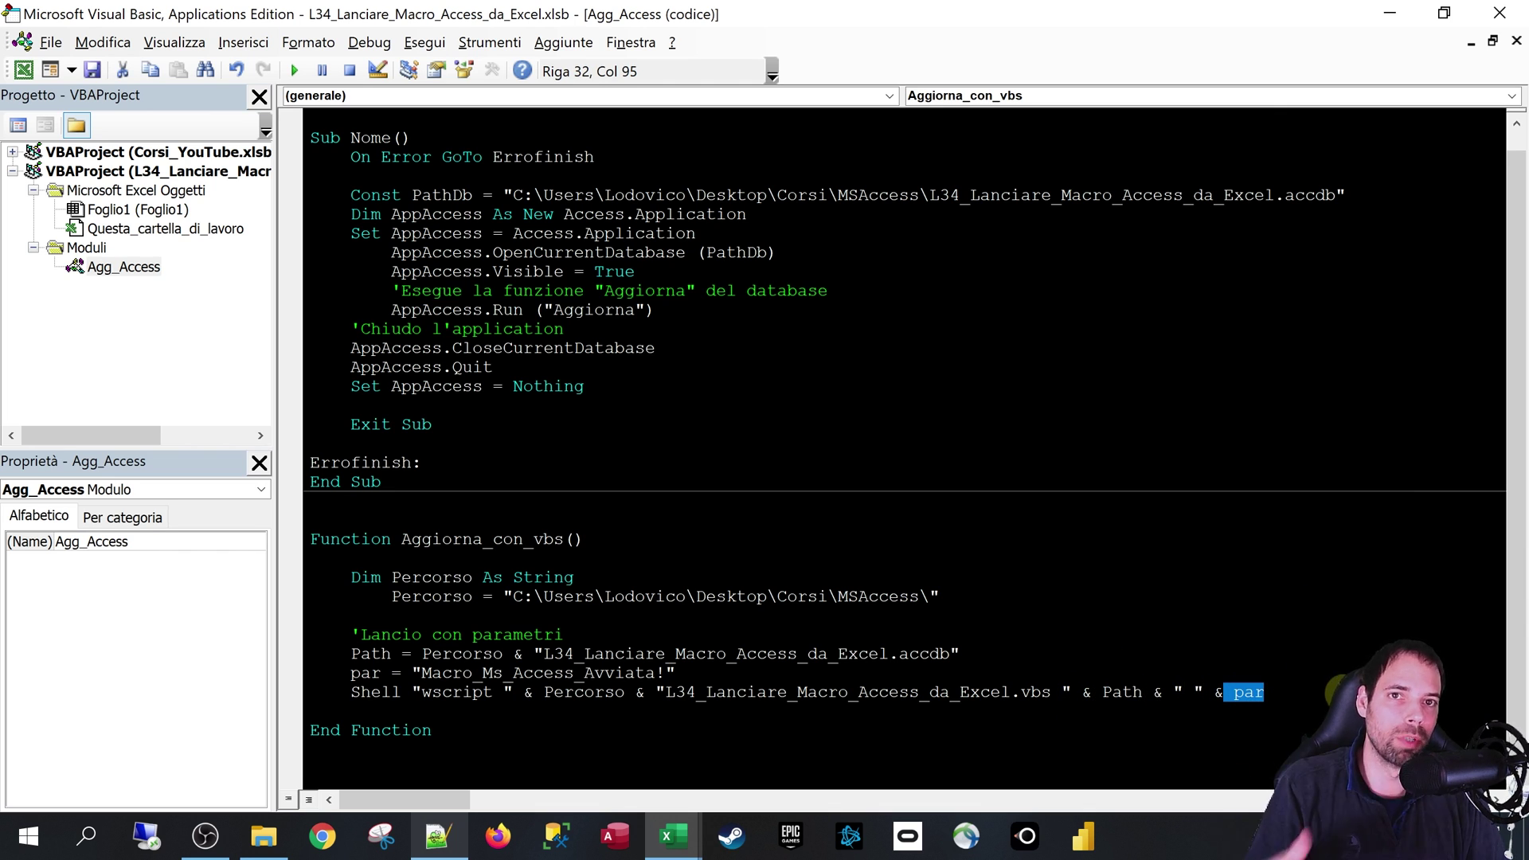
left_click(441, 834)
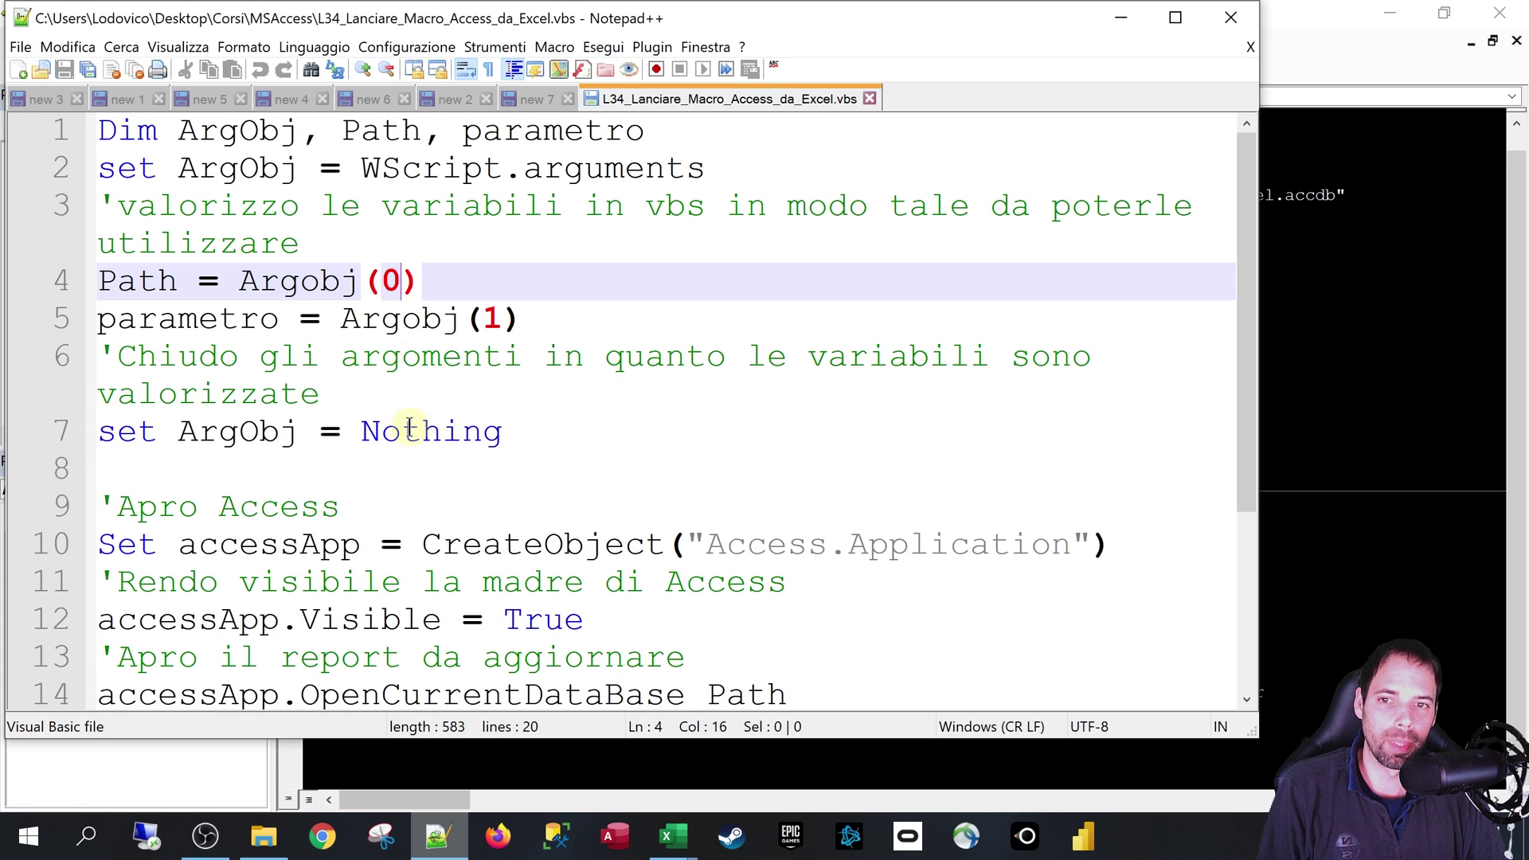
left_click(386, 354)
left_click(259, 242)
left_click_drag(341, 131, 725, 137)
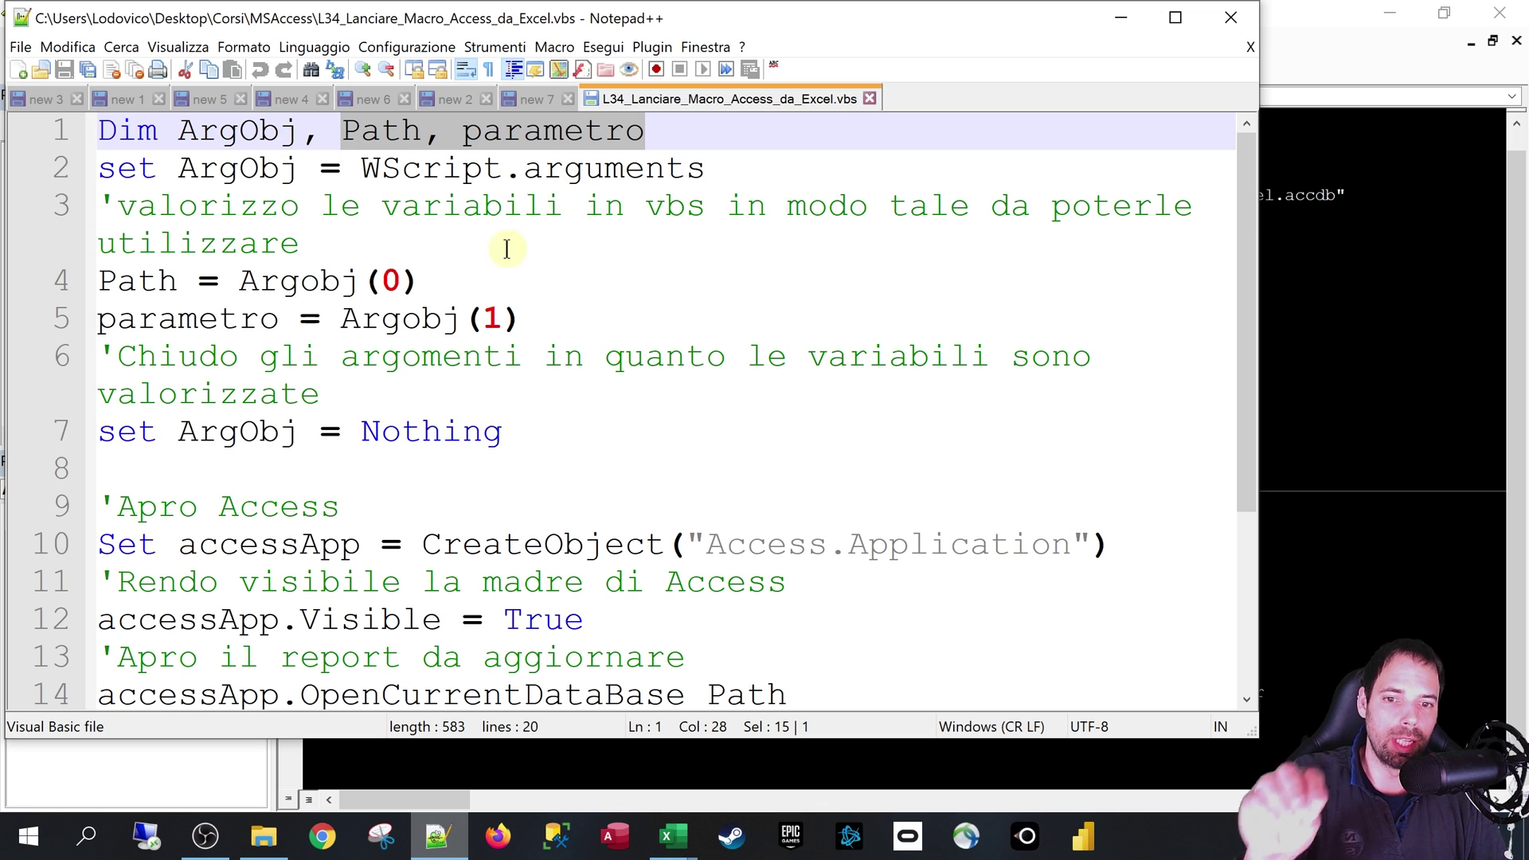
left_click(534, 398)
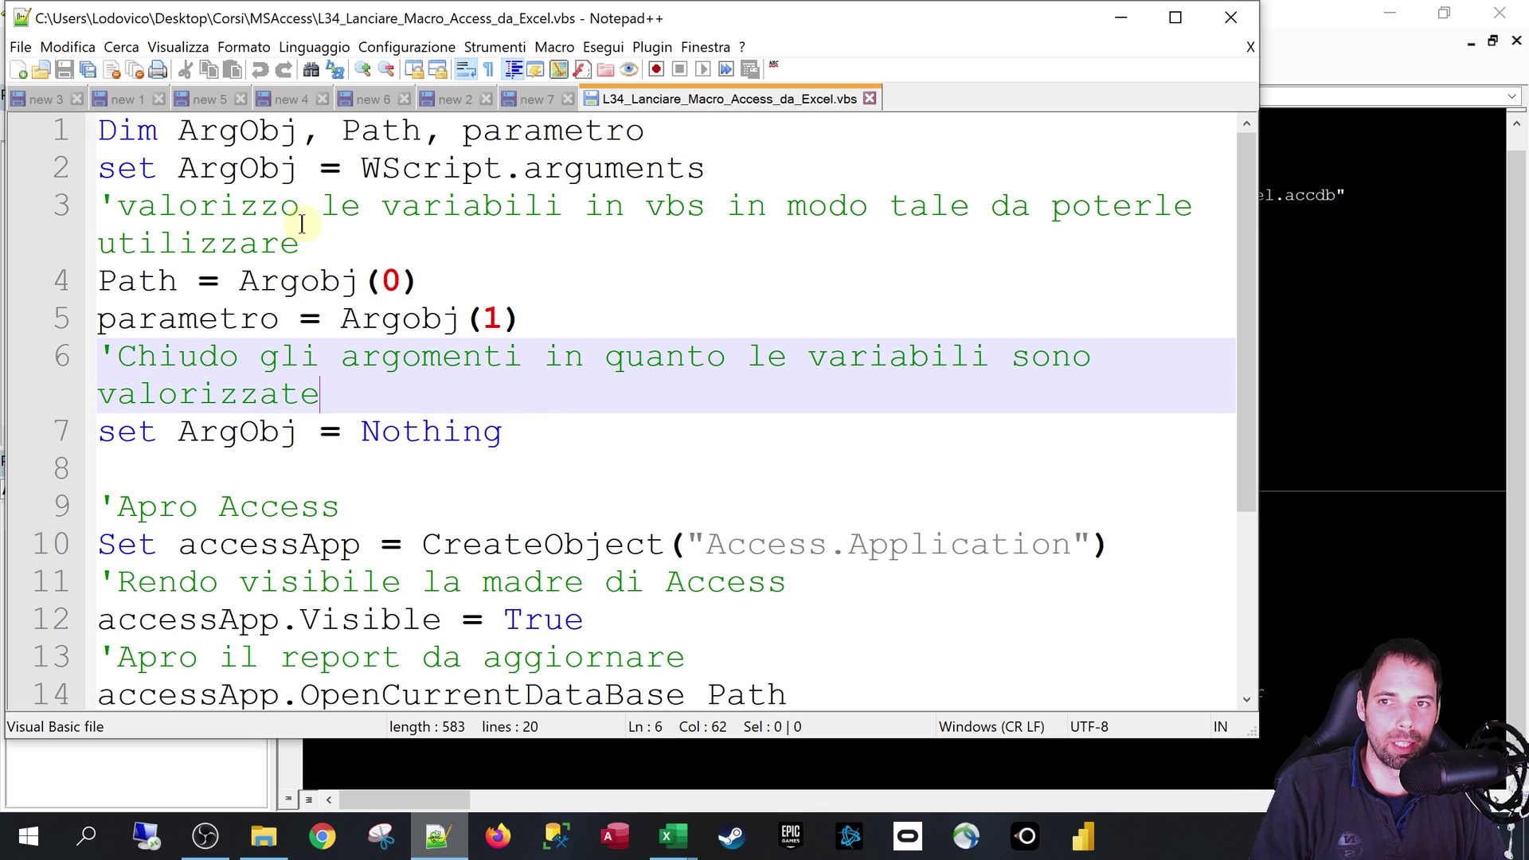
double_click(220, 165)
double_click(227, 132)
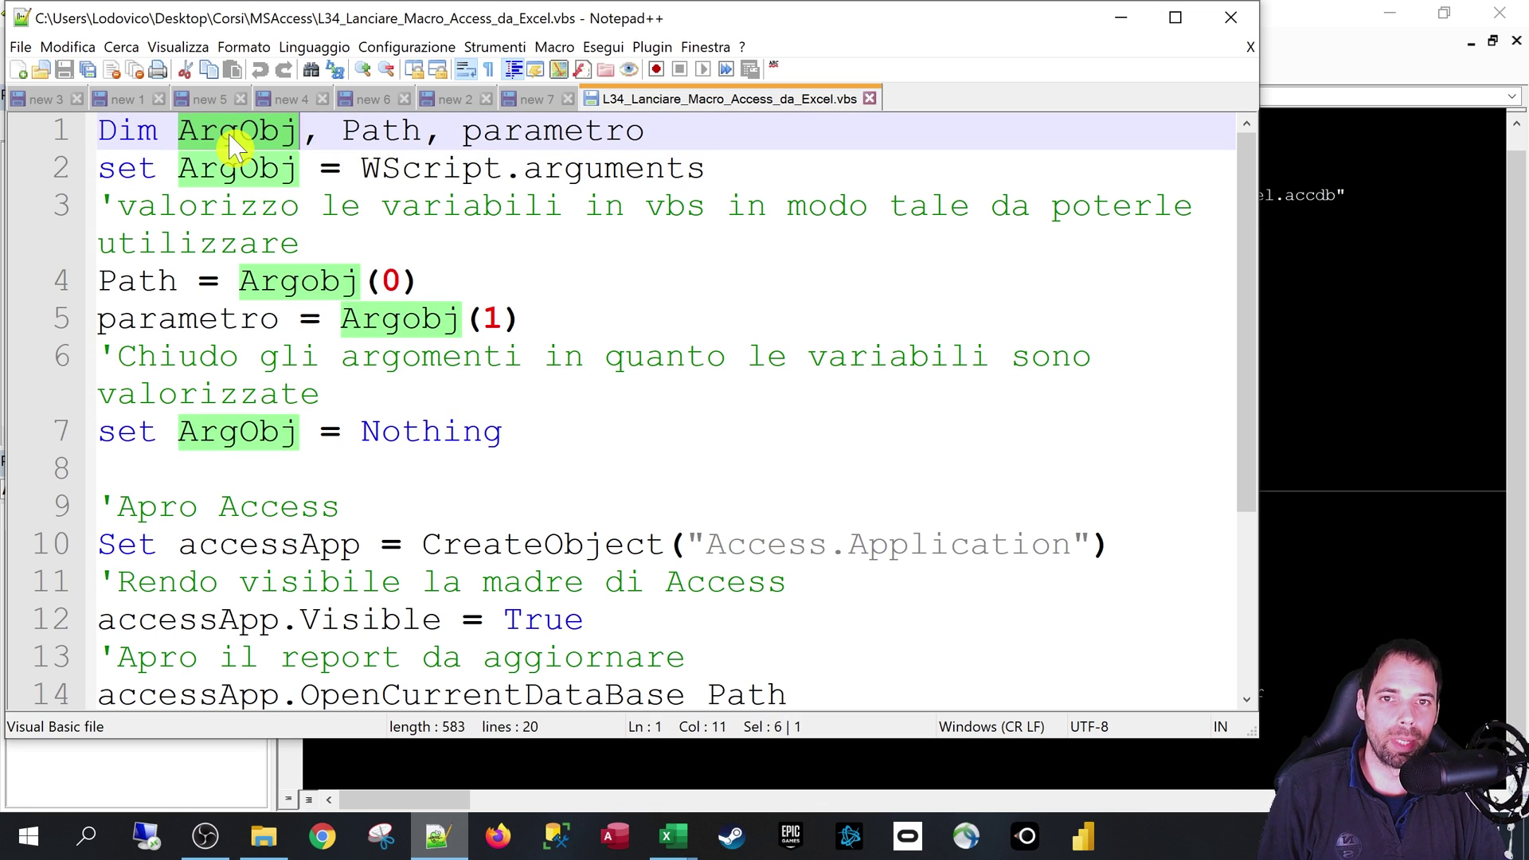
left_click_drag(695, 169, 390, 167)
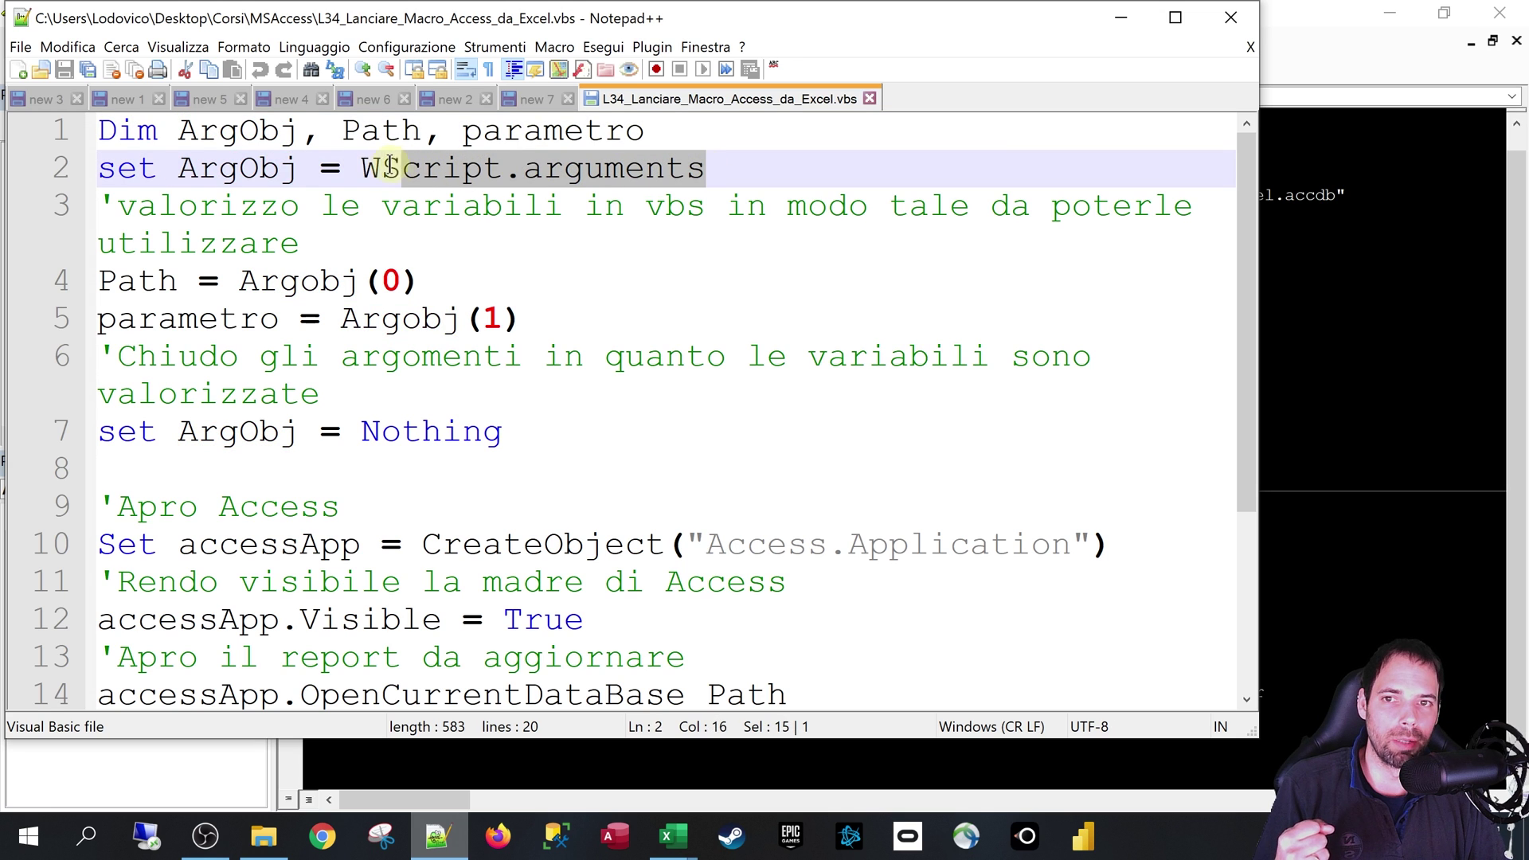
left_click(382, 320)
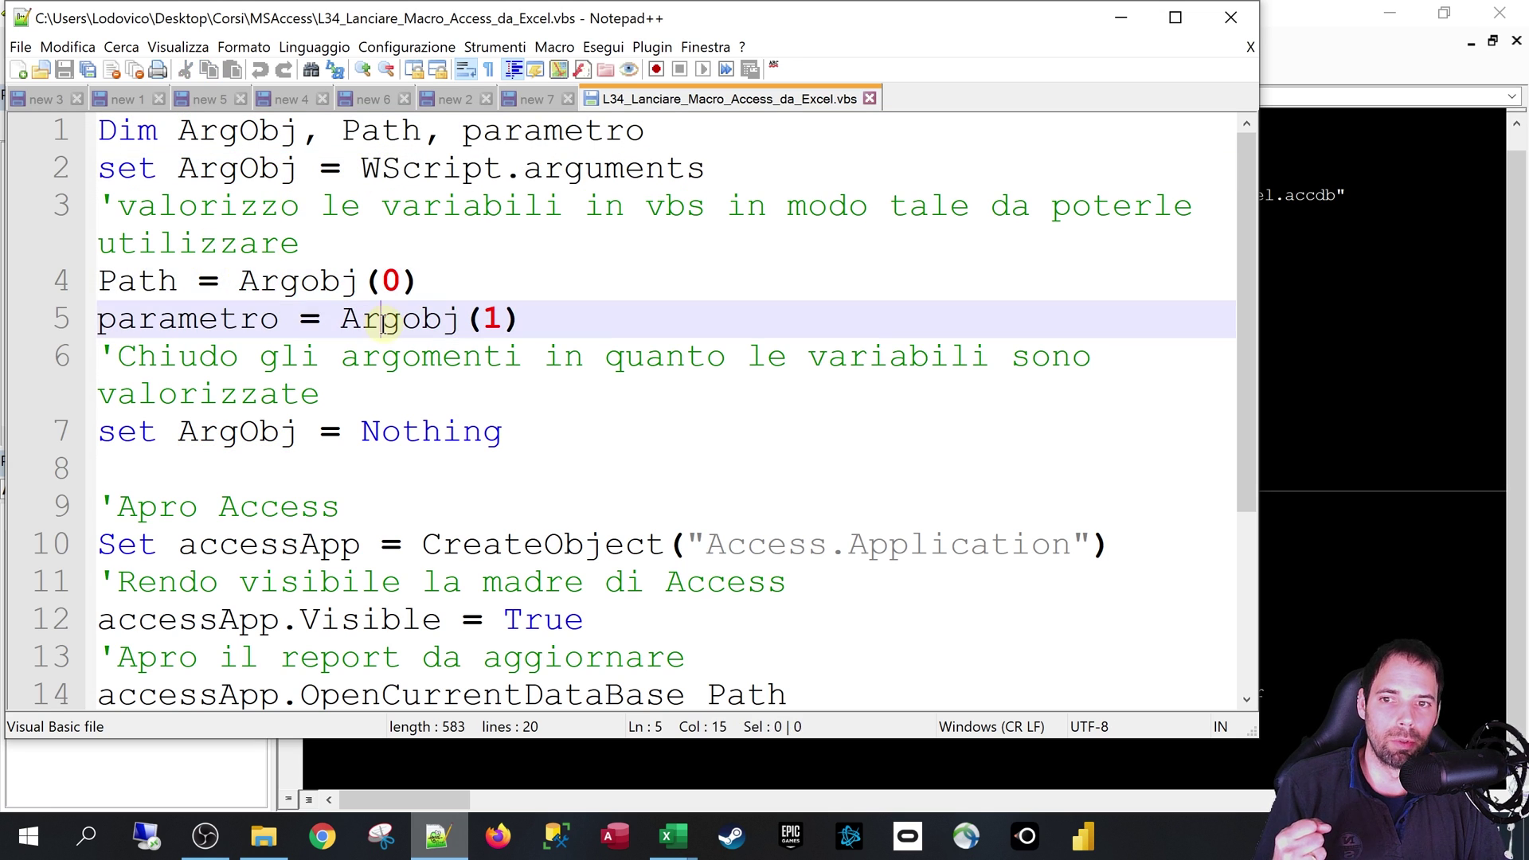
left_click(141, 280)
key("Down")
key("Up")
key("Down")
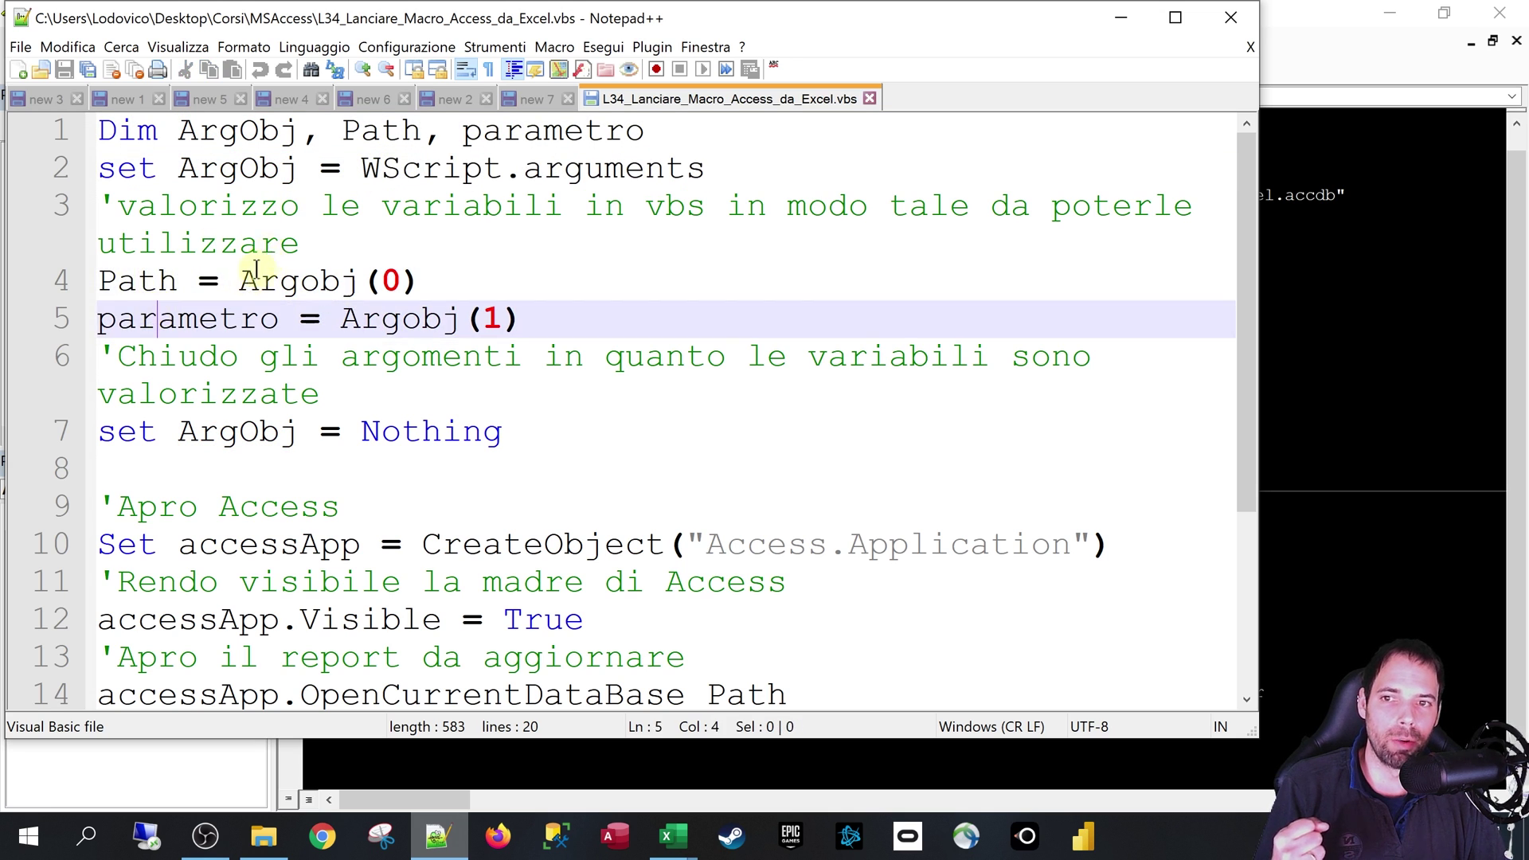
double_click(350, 282)
left_click_drag(387, 286, 412, 286)
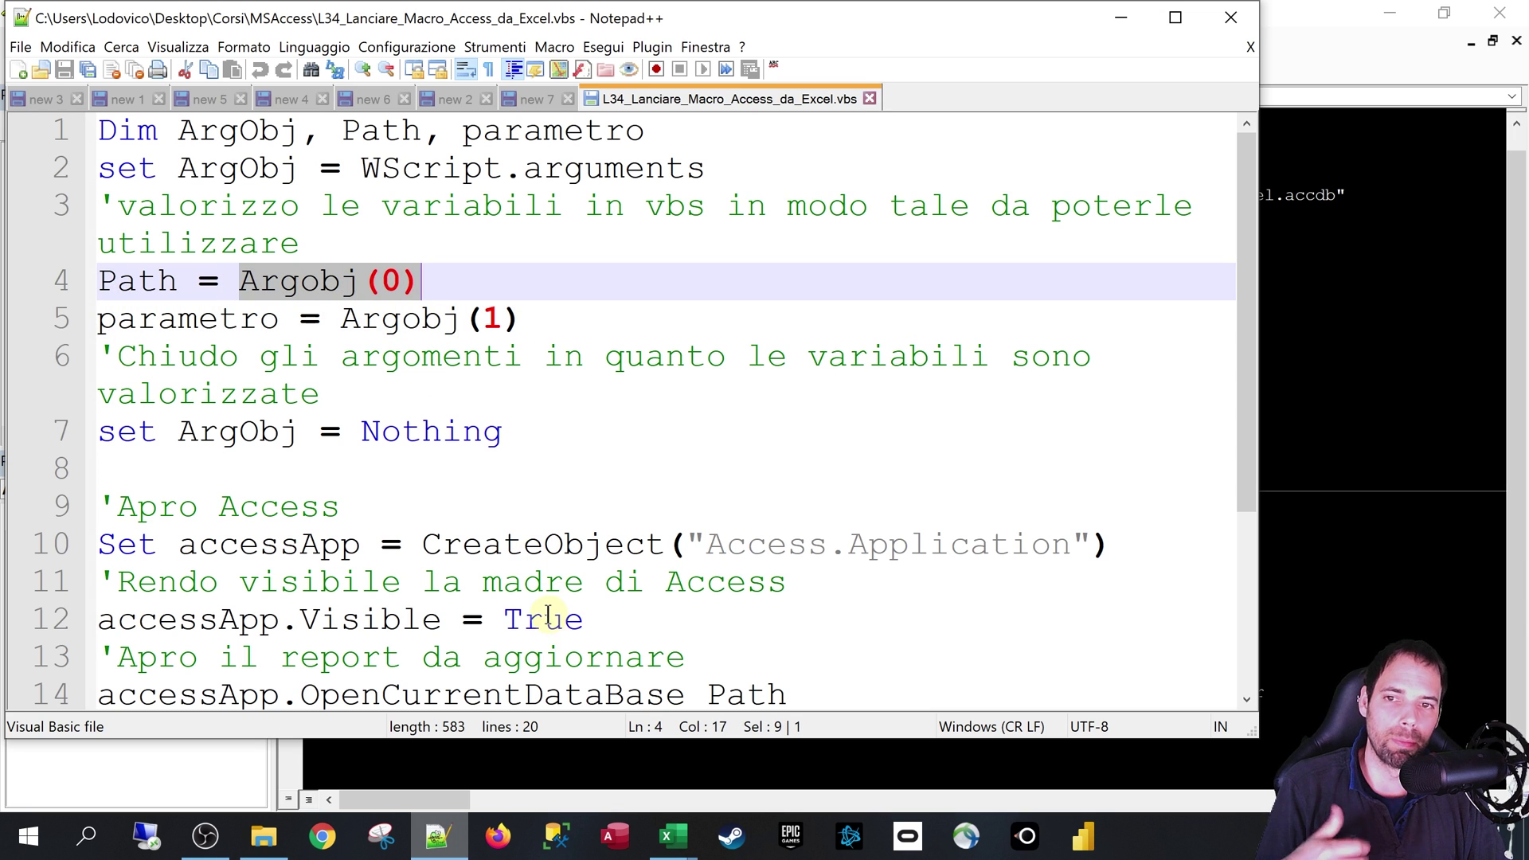
left_click(527, 583)
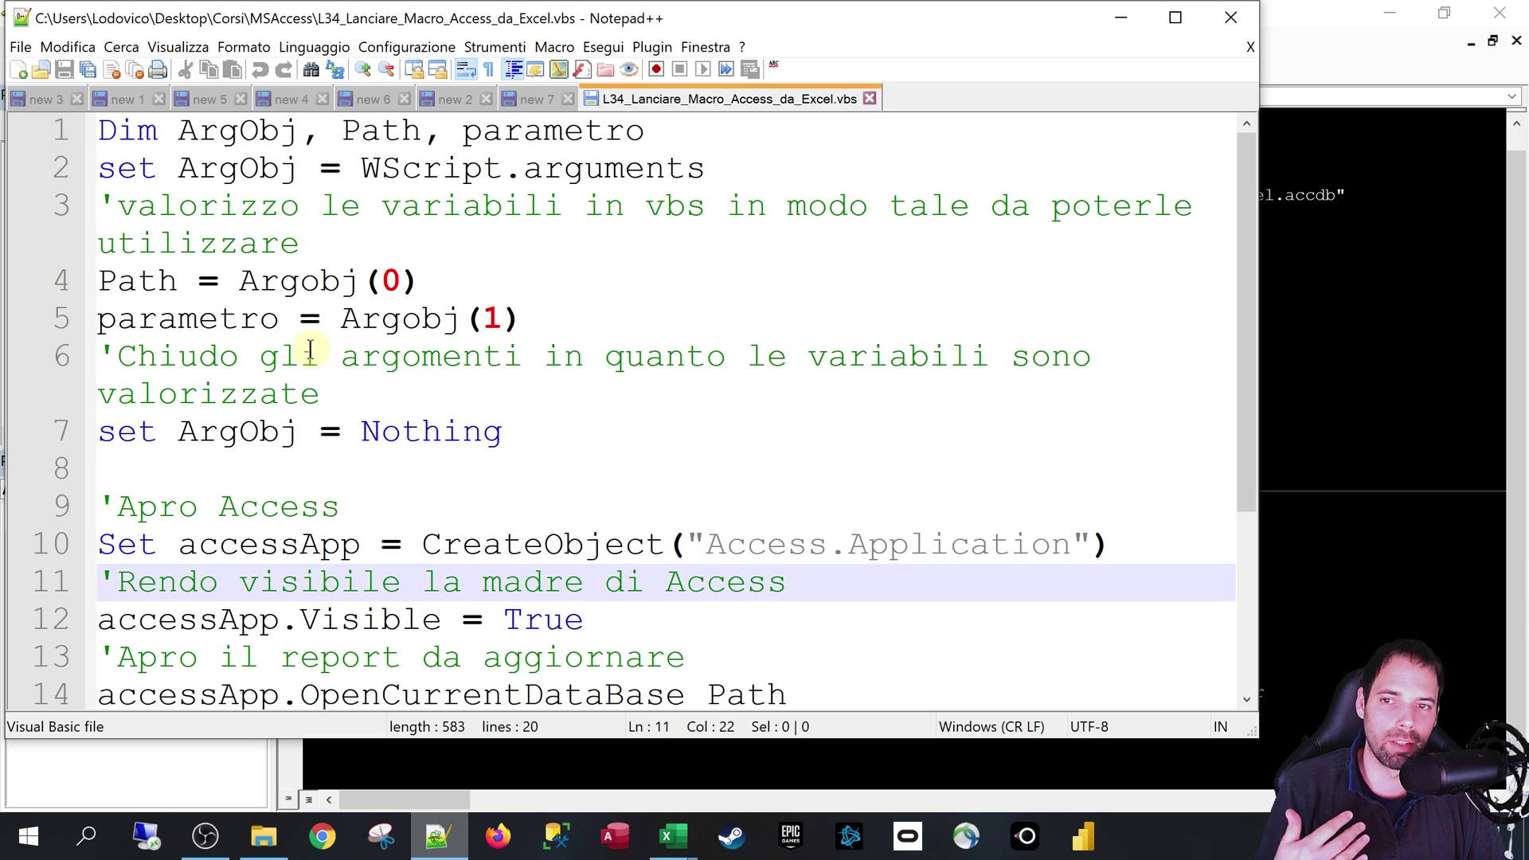
double_click(161, 280)
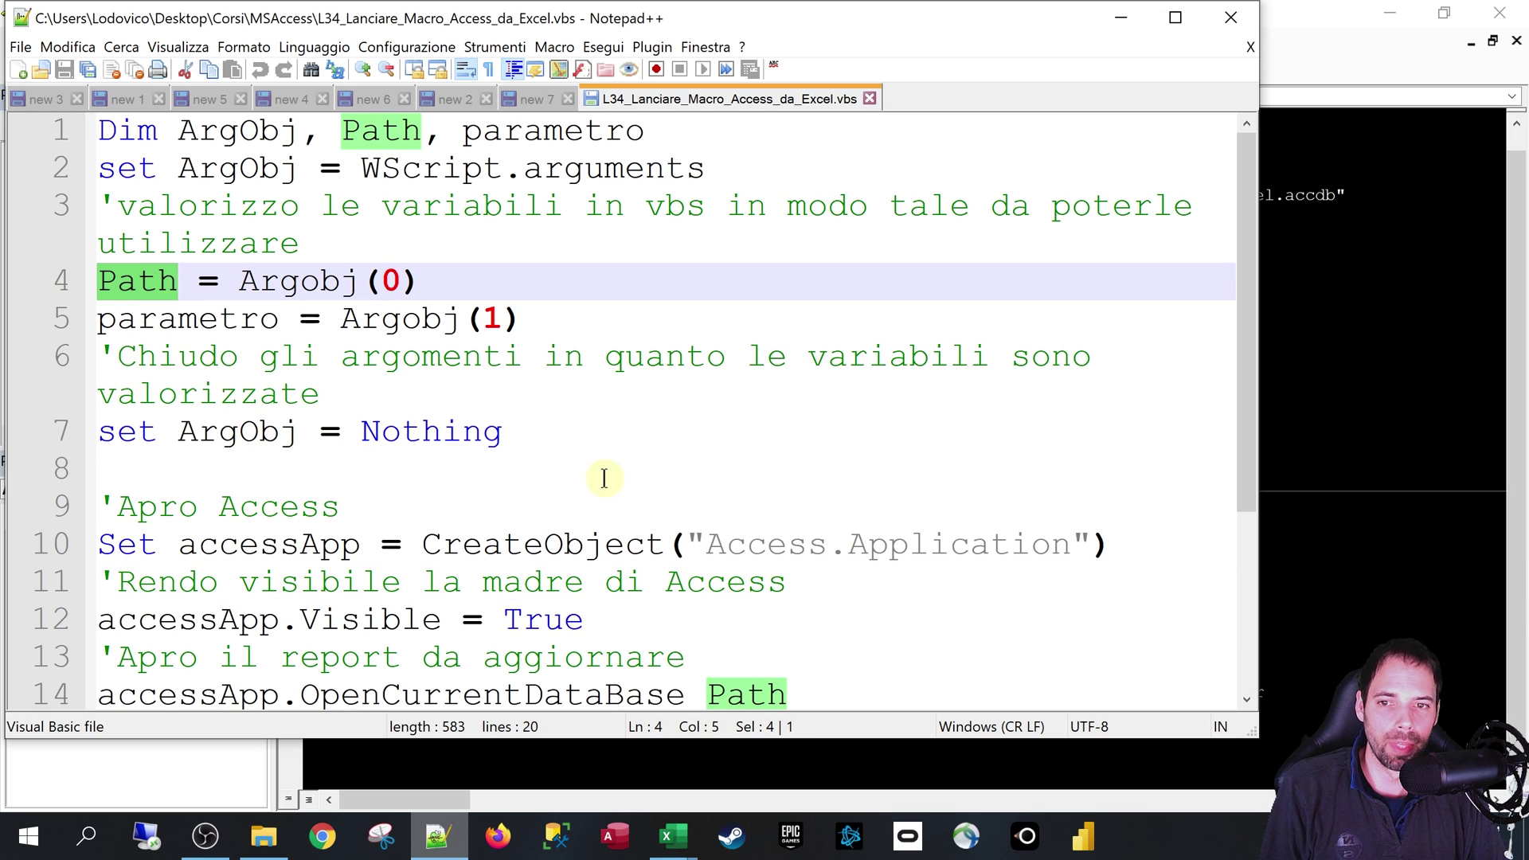
left_click_drag(557, 430, 106, 426)
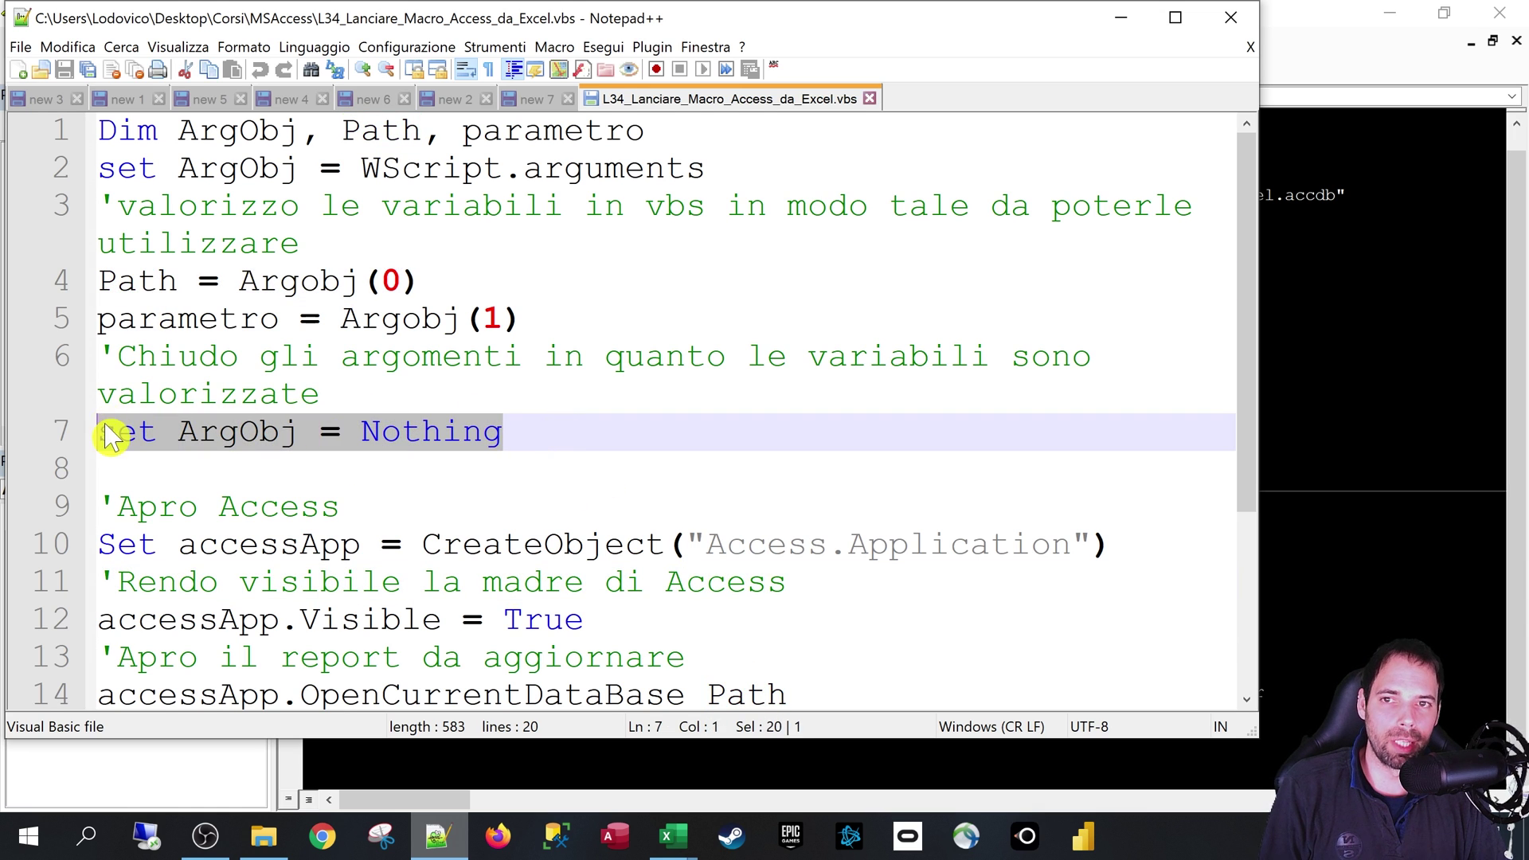
left_click(1402, 623)
left_click_drag(1274, 693, 1051, 683)
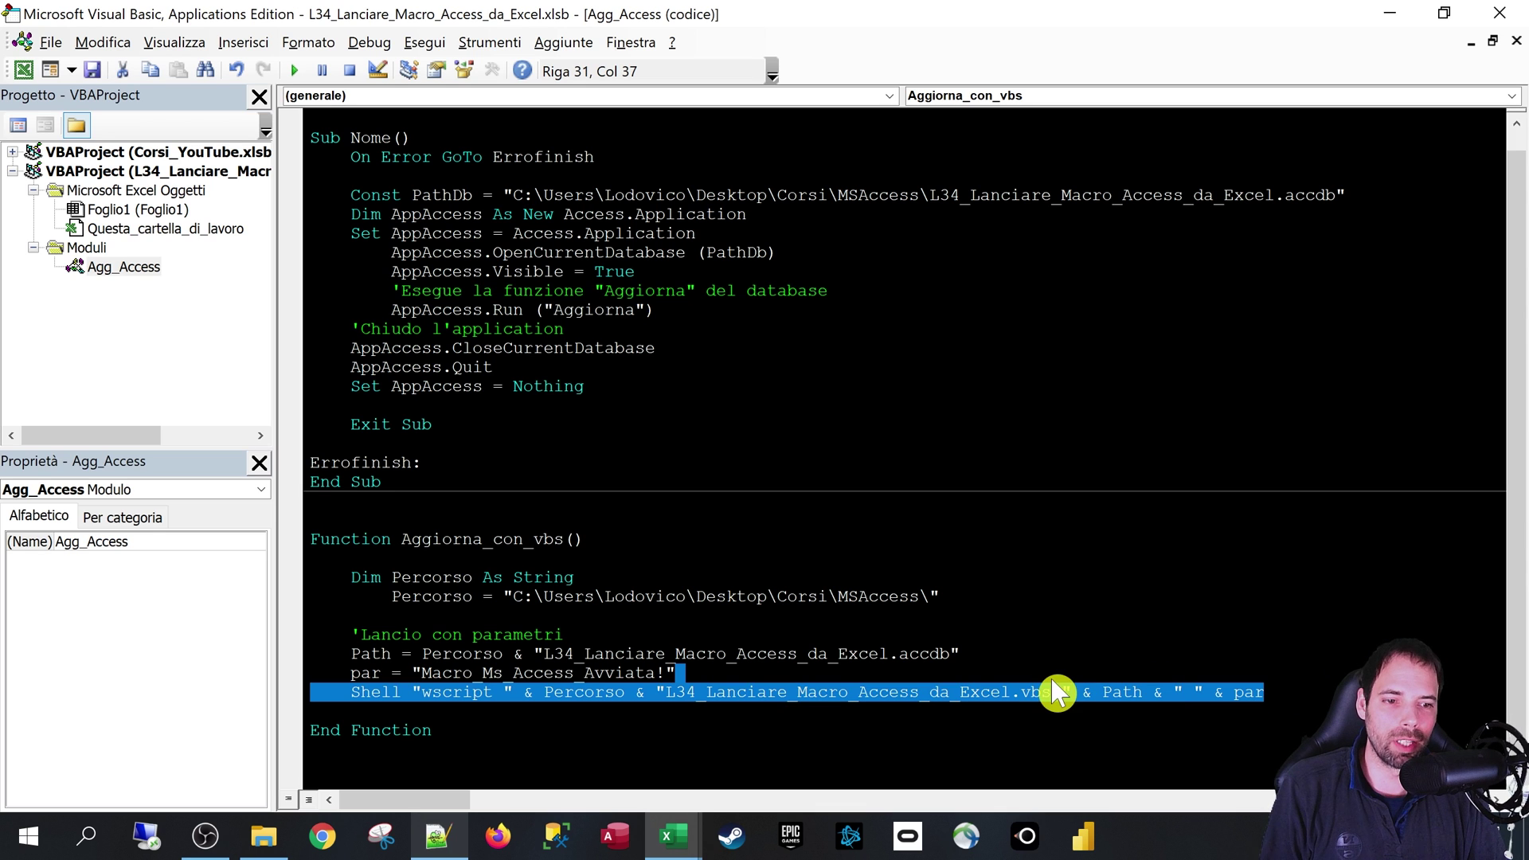
left_click(437, 836)
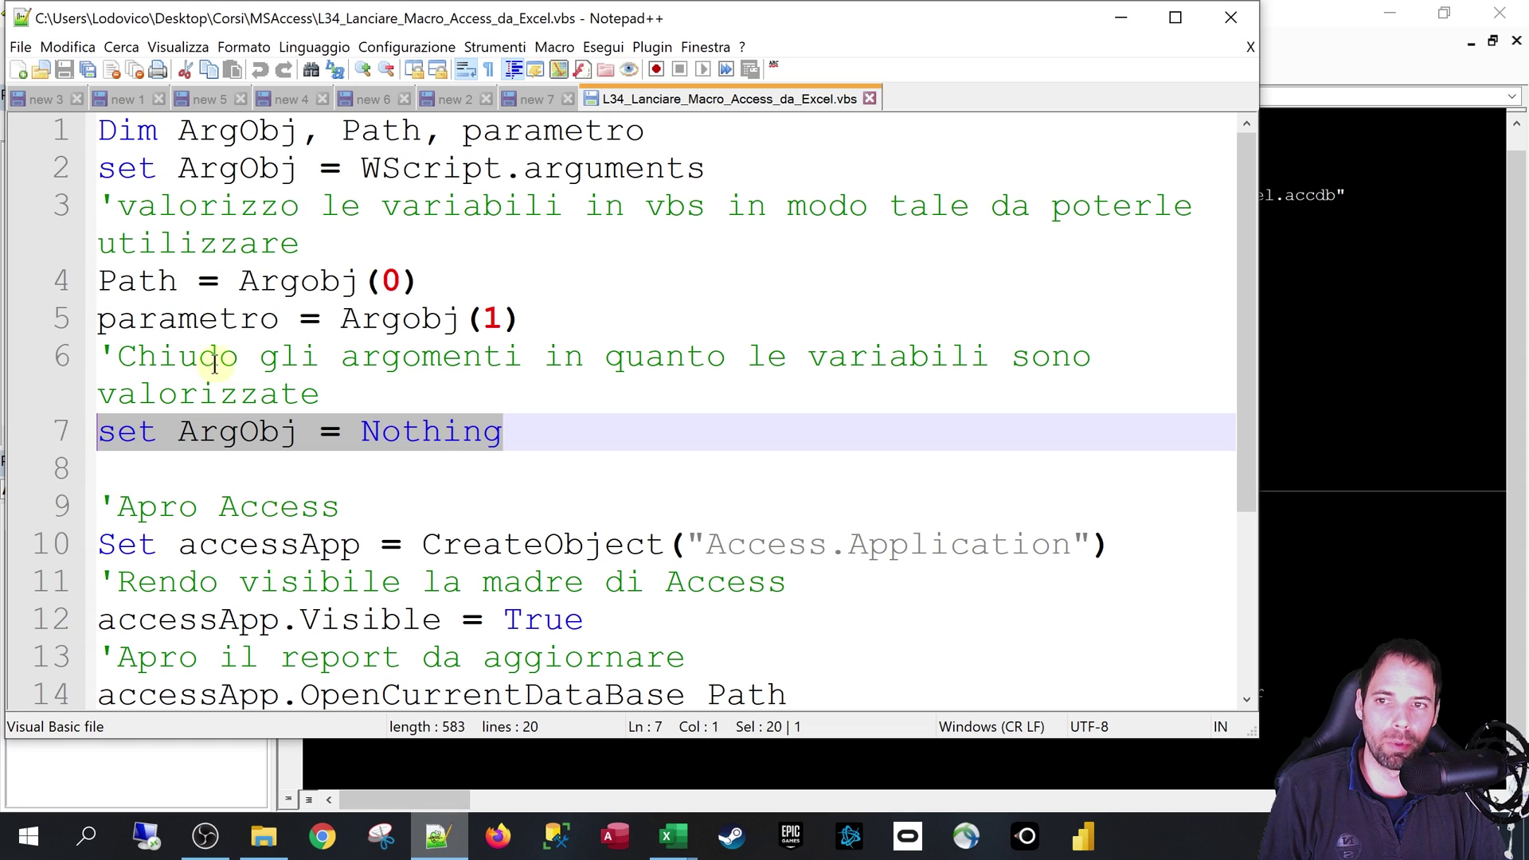
left_click(153, 288)
double_click(160, 323)
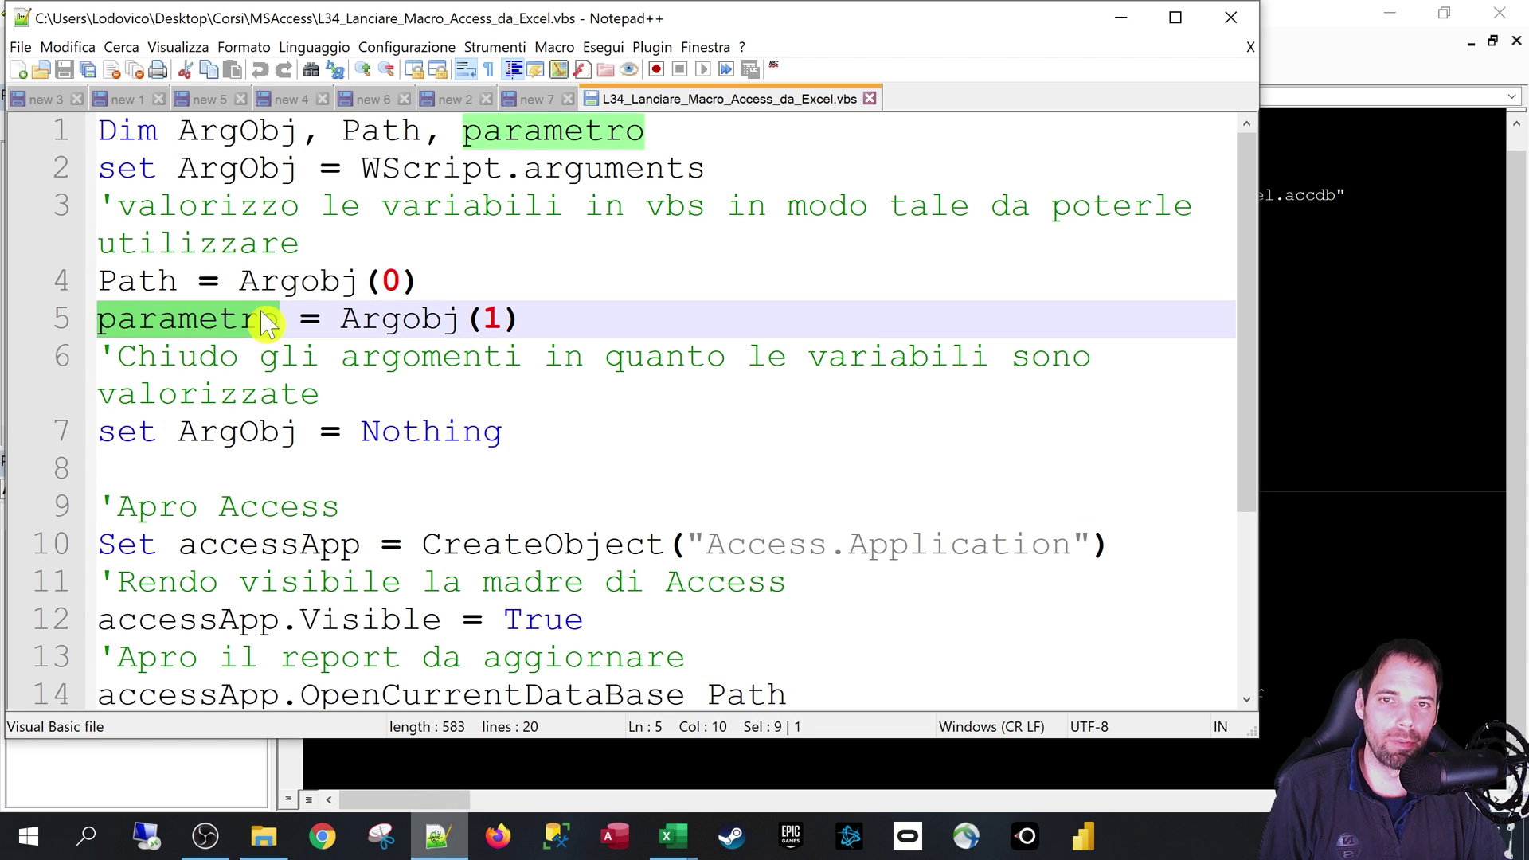
scroll(269, 363, "down", 1)
scroll(270, 362, "down", 2)
left_click(280, 360)
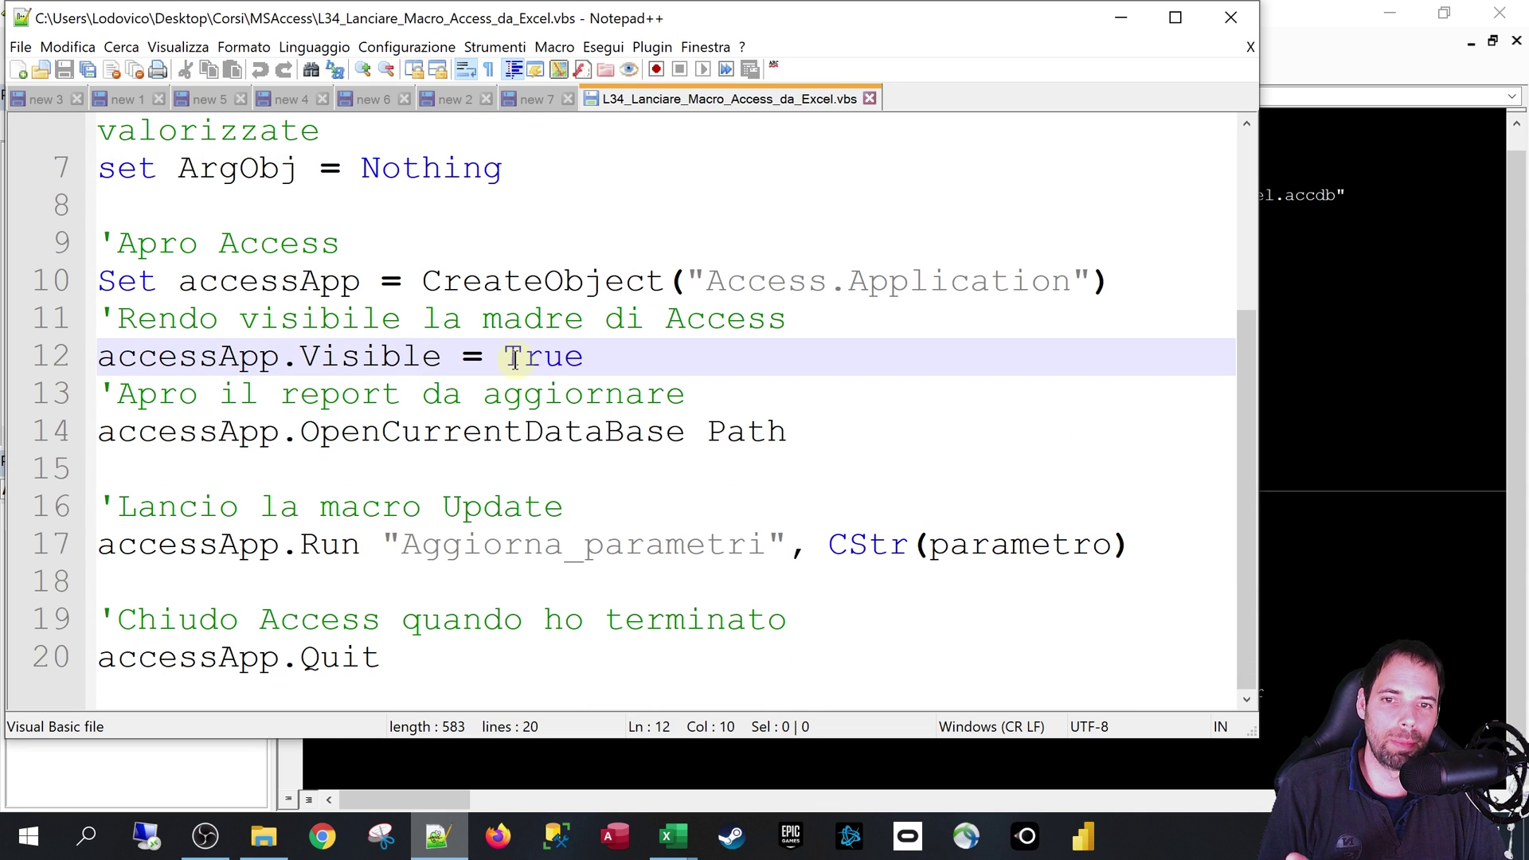
left_click(1452, 288)
left_click_drag(508, 194, 637, 327)
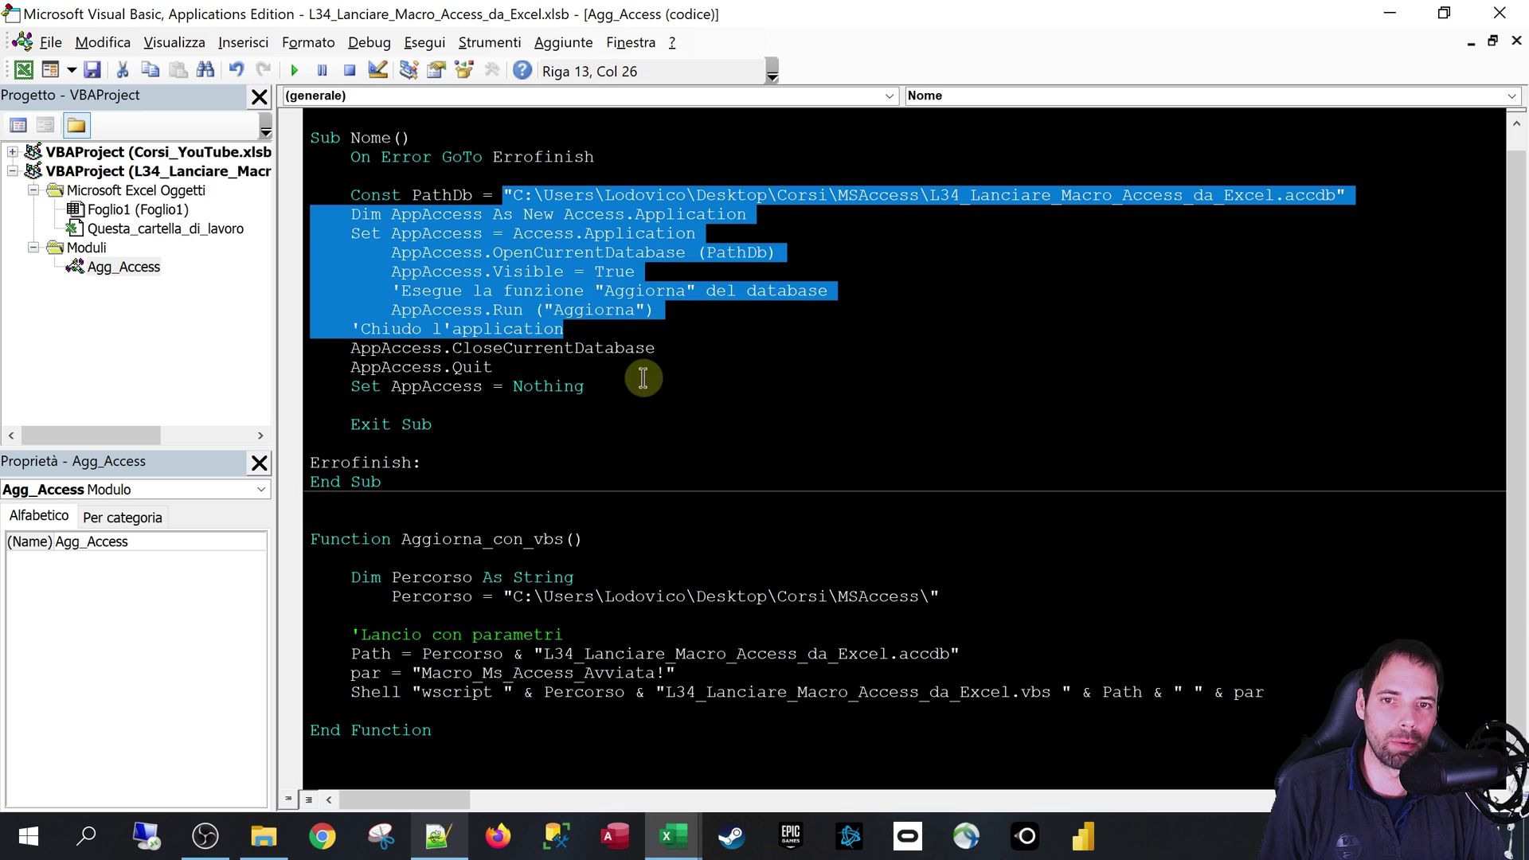
left_click(669, 386)
left_click(437, 836)
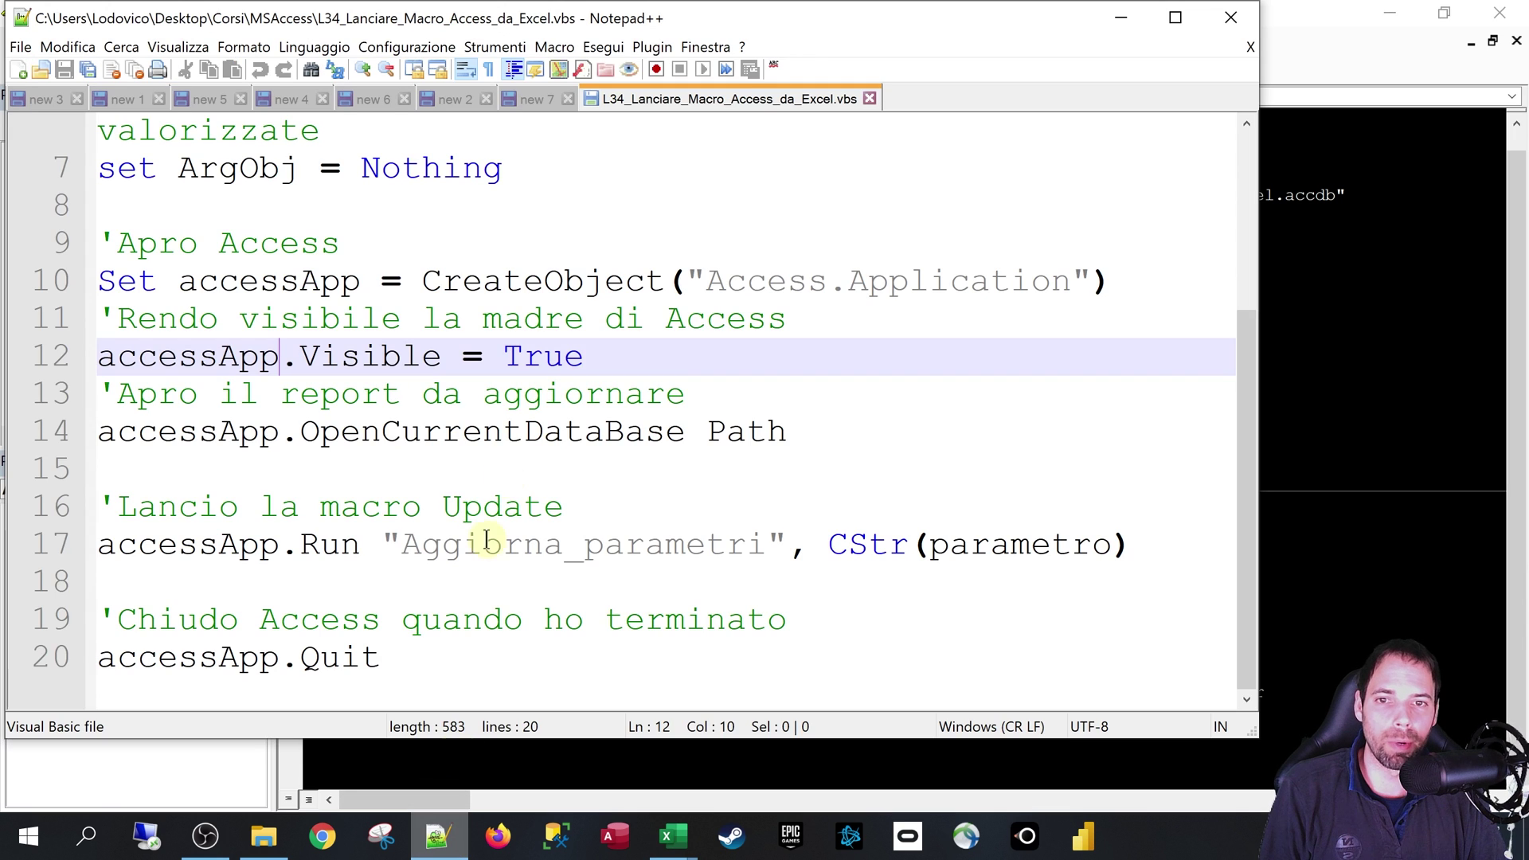
left_click(500, 443)
double_click(131, 282)
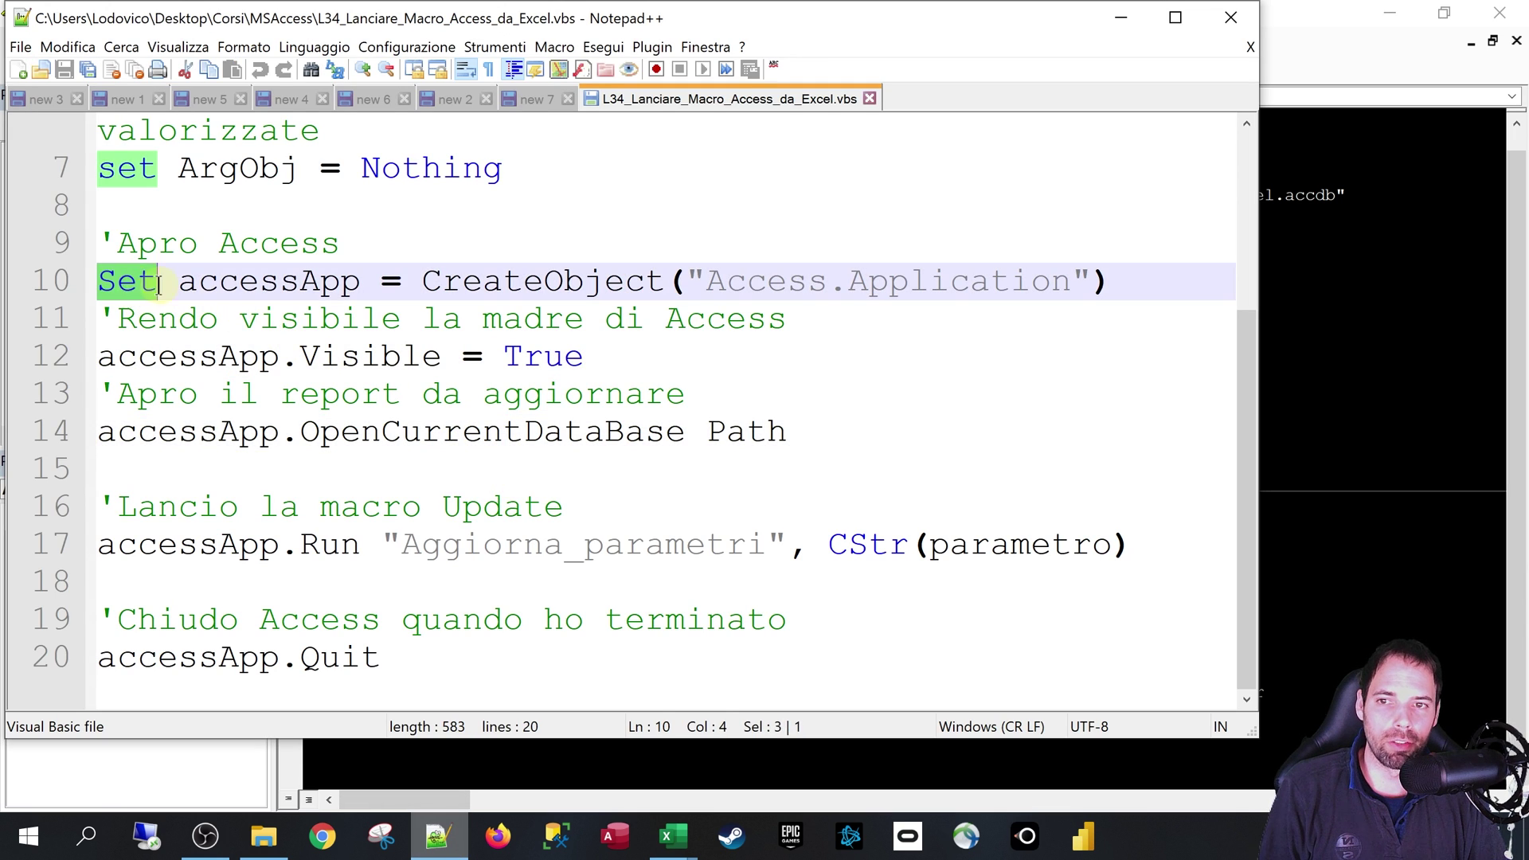
double_click(235, 283)
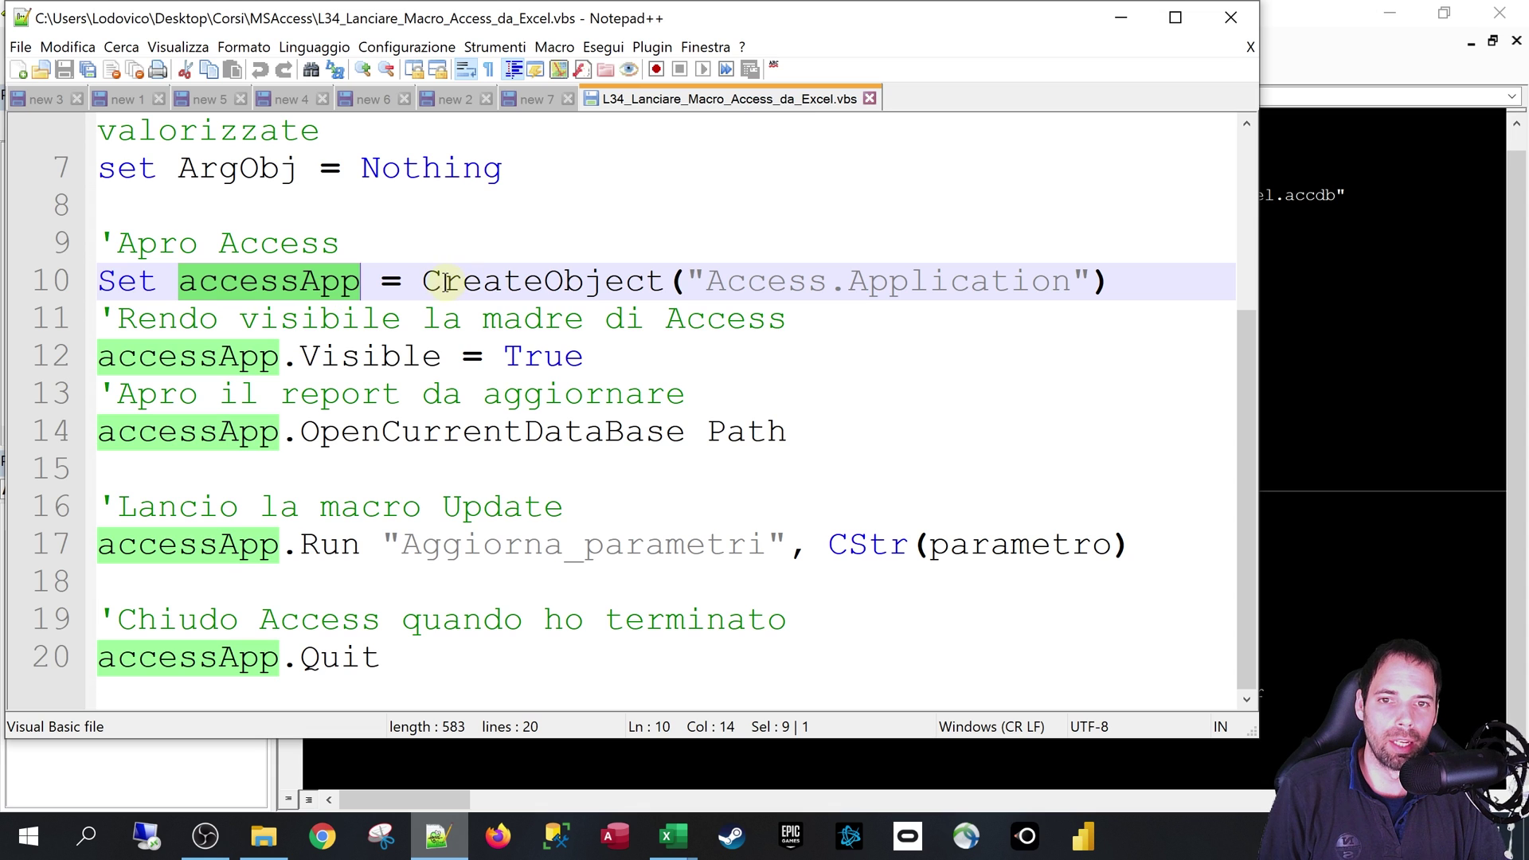
left_click_drag(420, 281, 1092, 282)
key("alt+Tab")
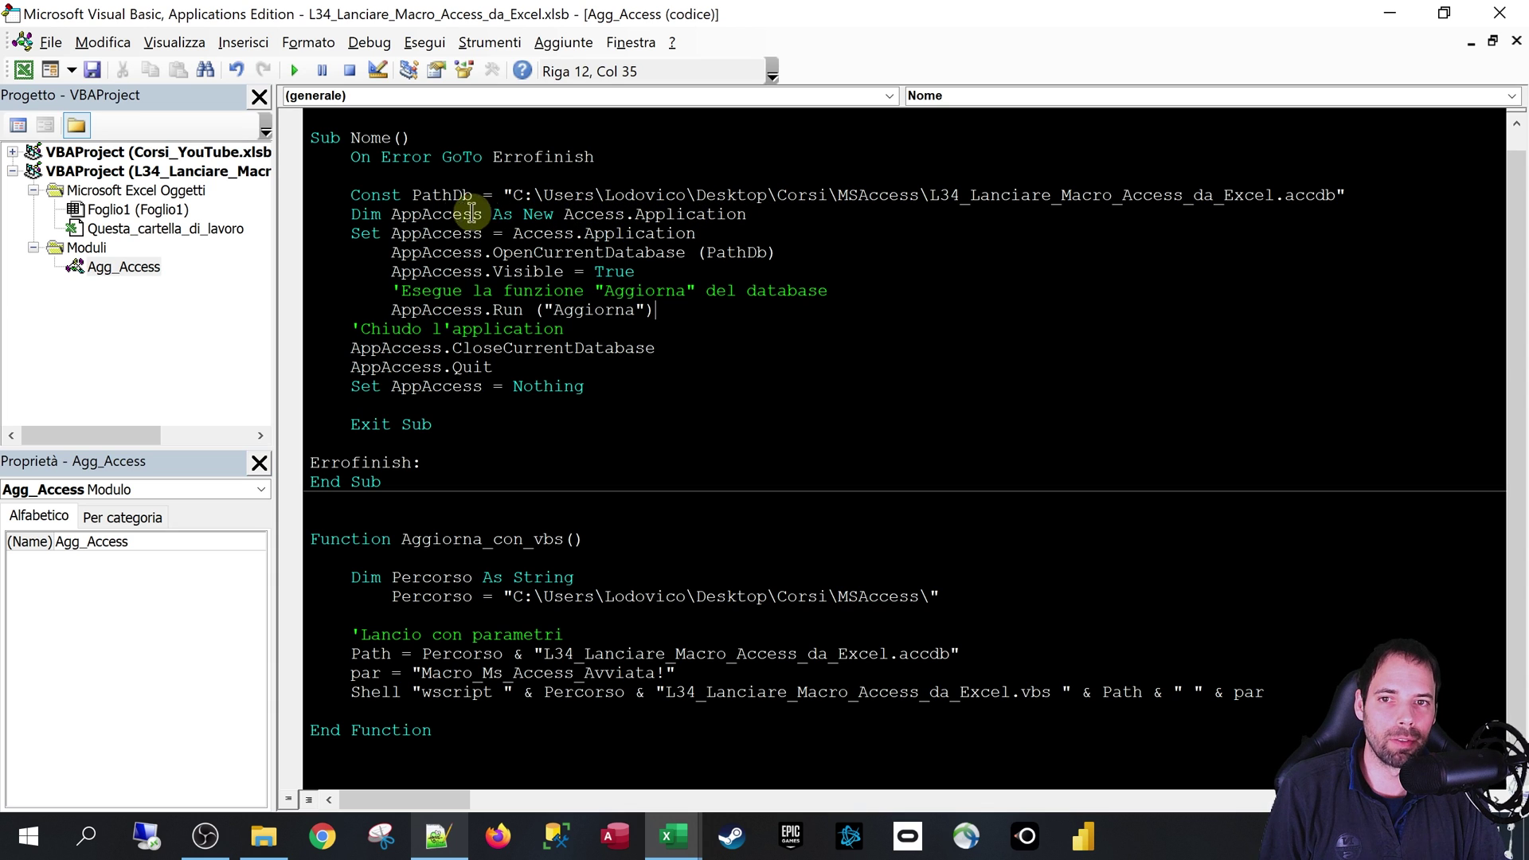
mouse_move(556, 215)
left_mouse_down()
mouse_move(777, 220)
mouse_move(542, 199)
left_mouse_up()
left_click(777, 227)
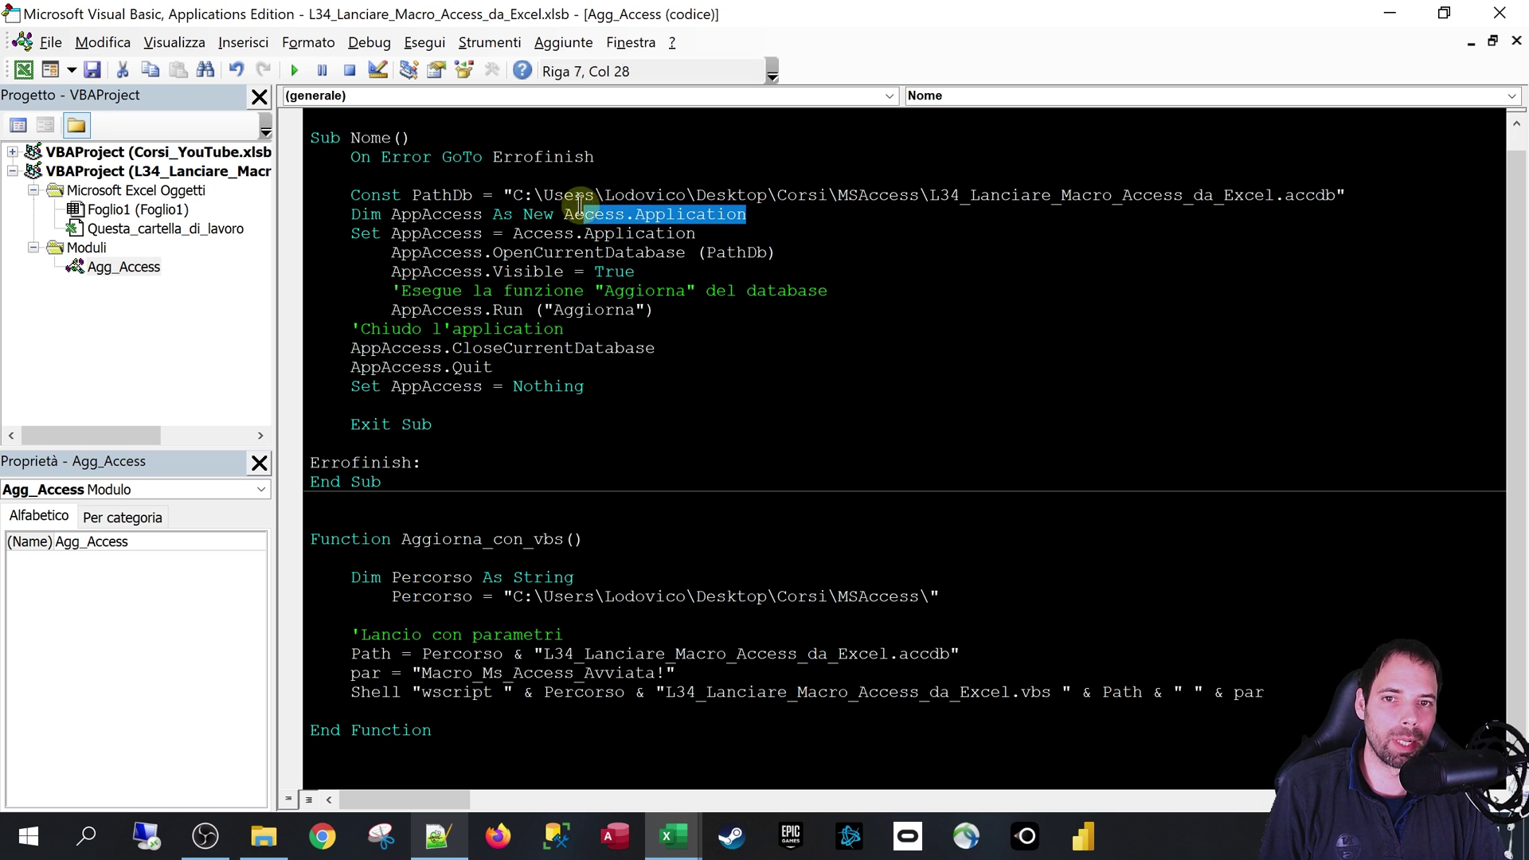
left_click(564, 217)
left_click(437, 840)
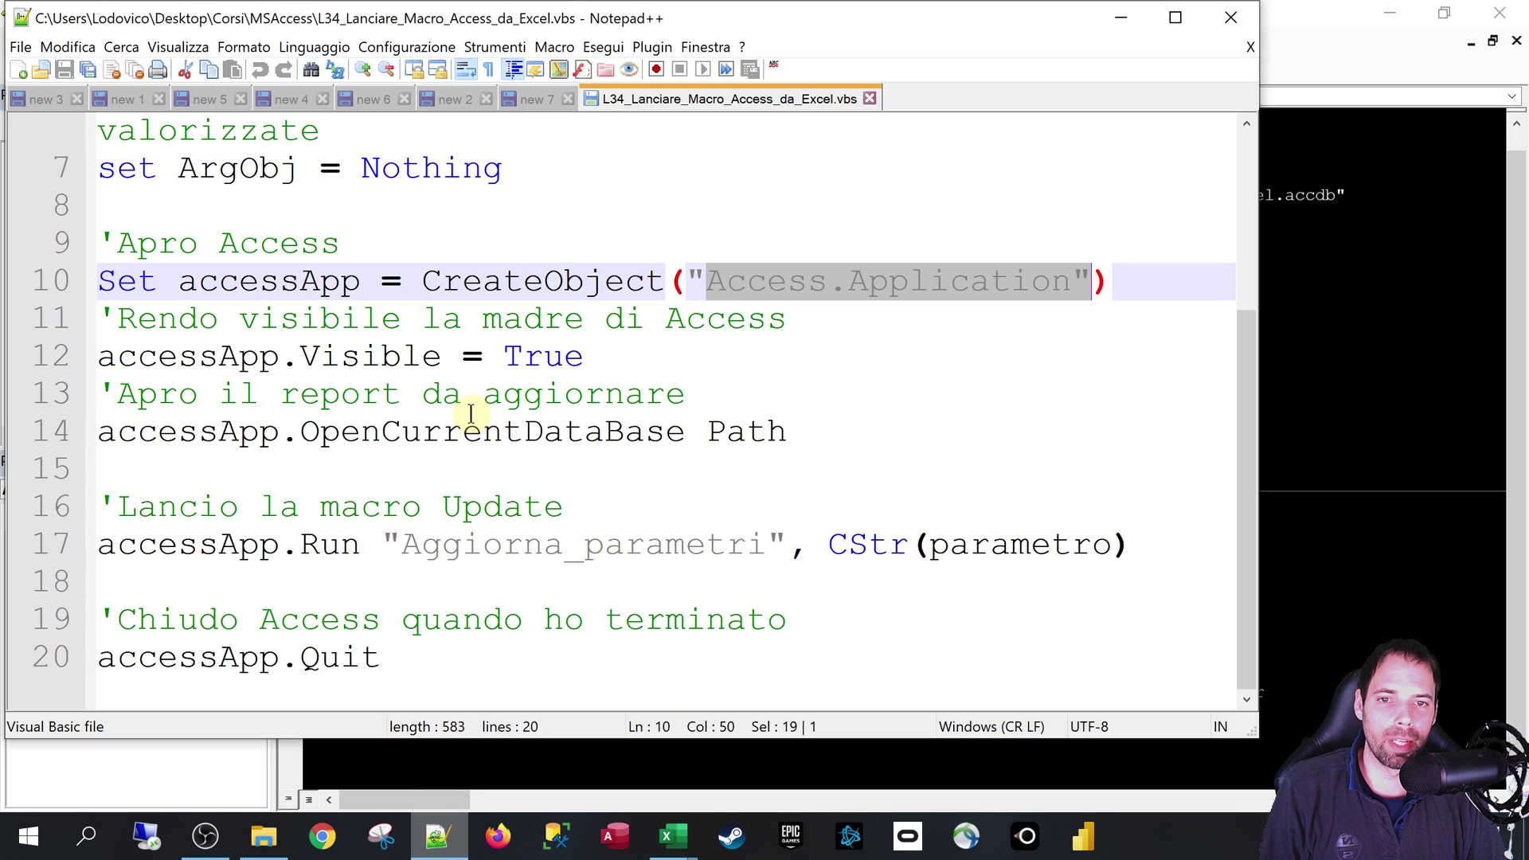
left_click(446, 426)
left_click_drag(585, 356, 747, 319)
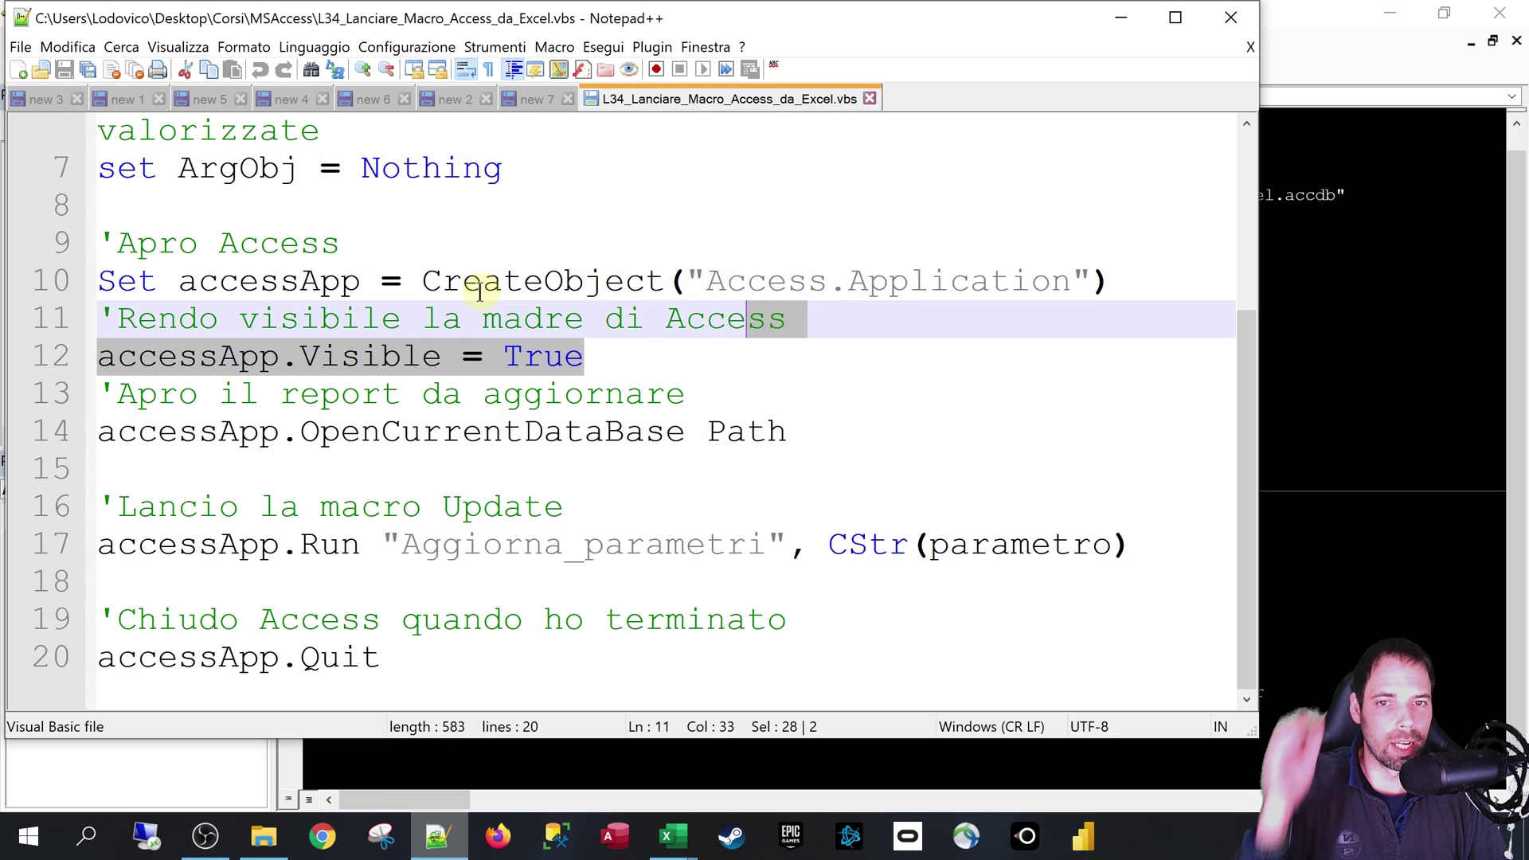
left_click_drag(423, 281, 681, 283)
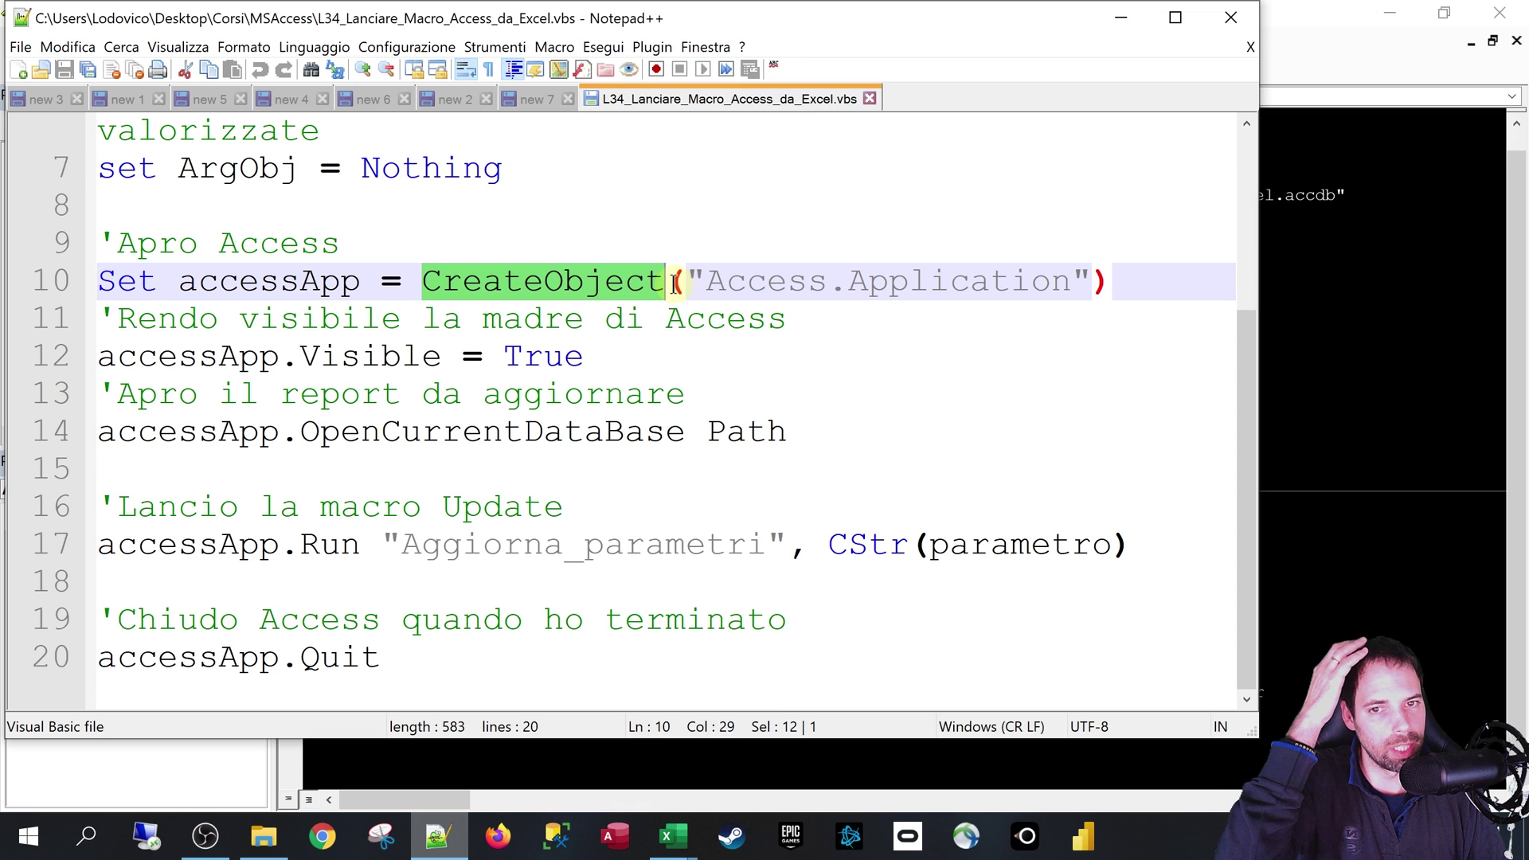
left_click_drag(585, 355, 77, 354)
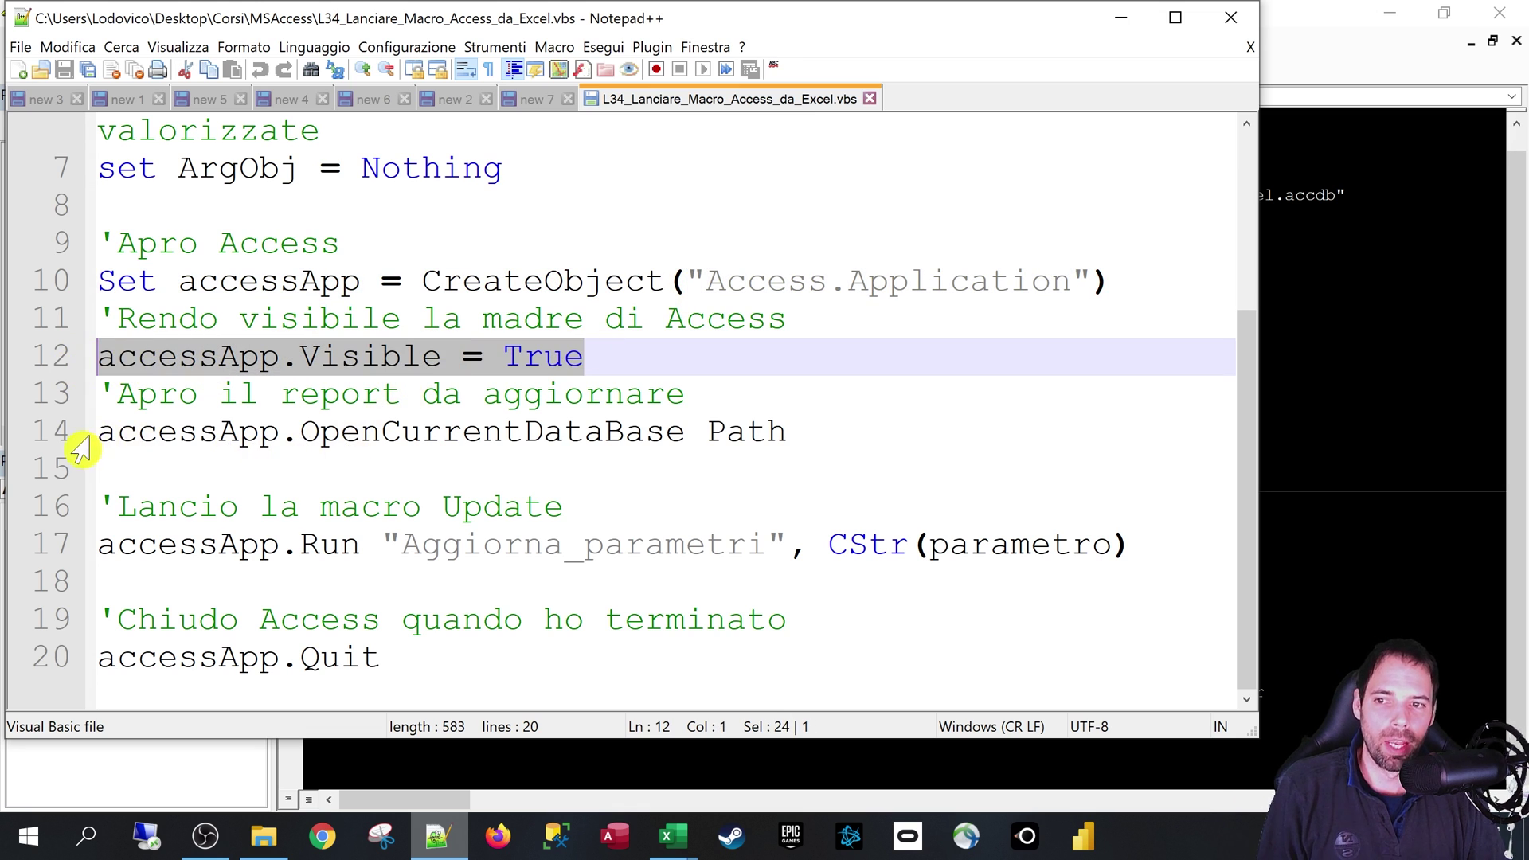
left_click_drag(104, 430, 805, 431)
double_click(766, 432)
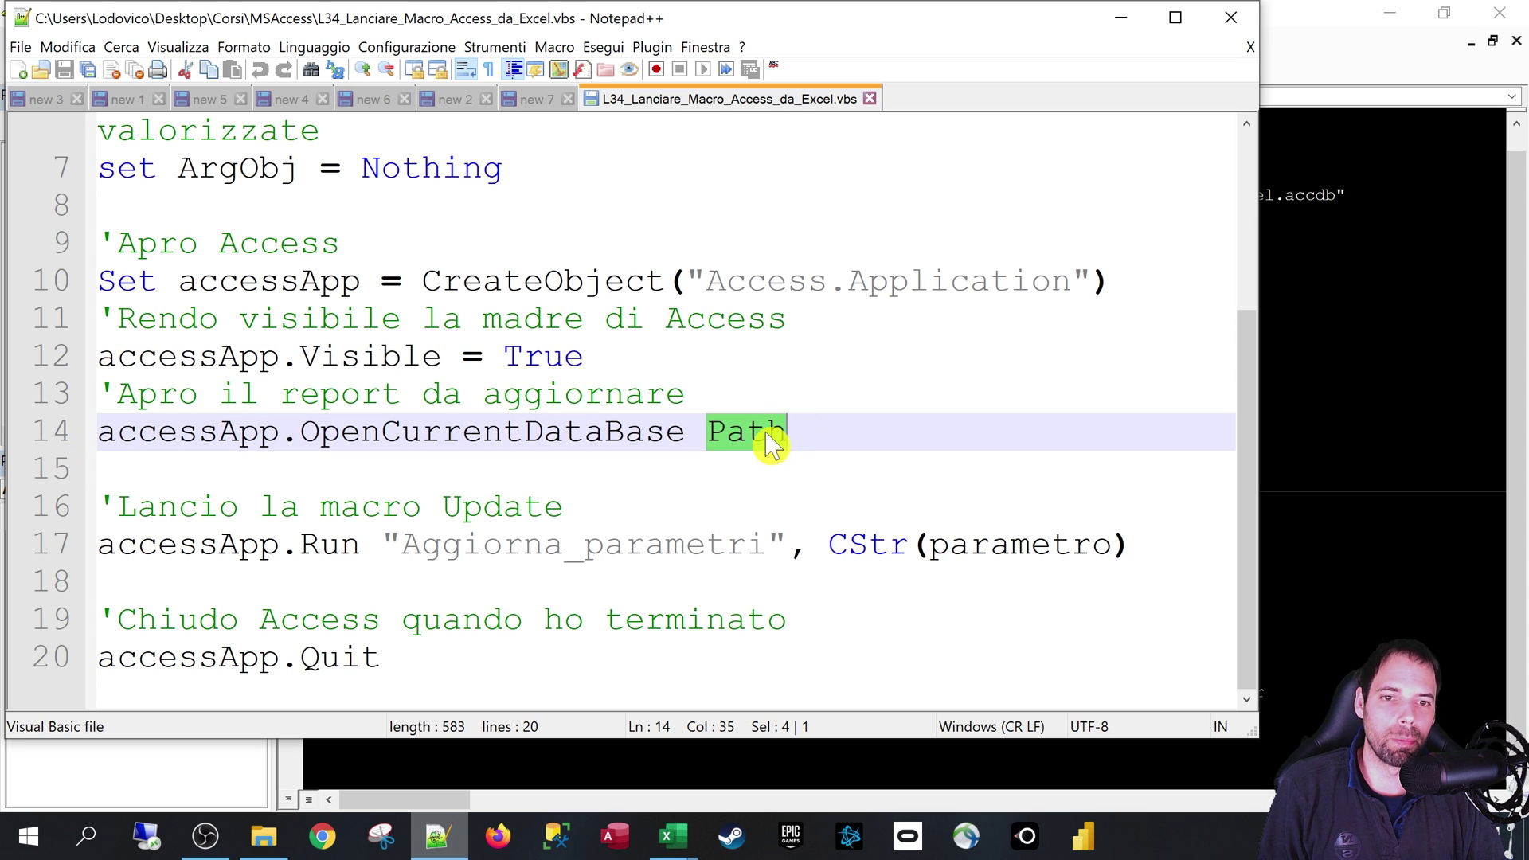
scroll(310, 247, "up", 2)
scroll(129, 157, "up", 1)
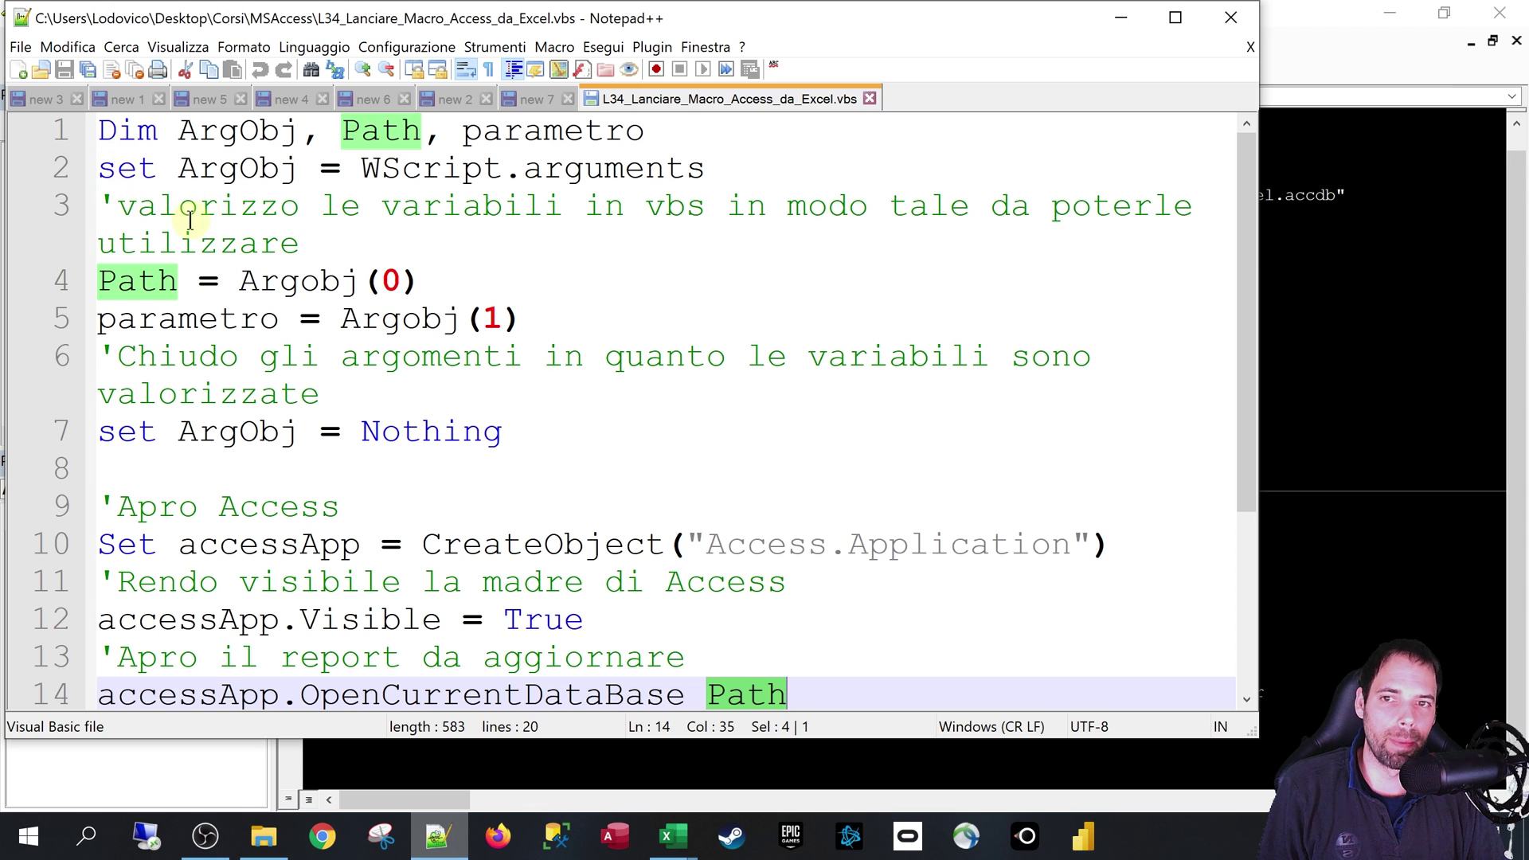
scroll(509, 435, "down", 3)
left_click(522, 510)
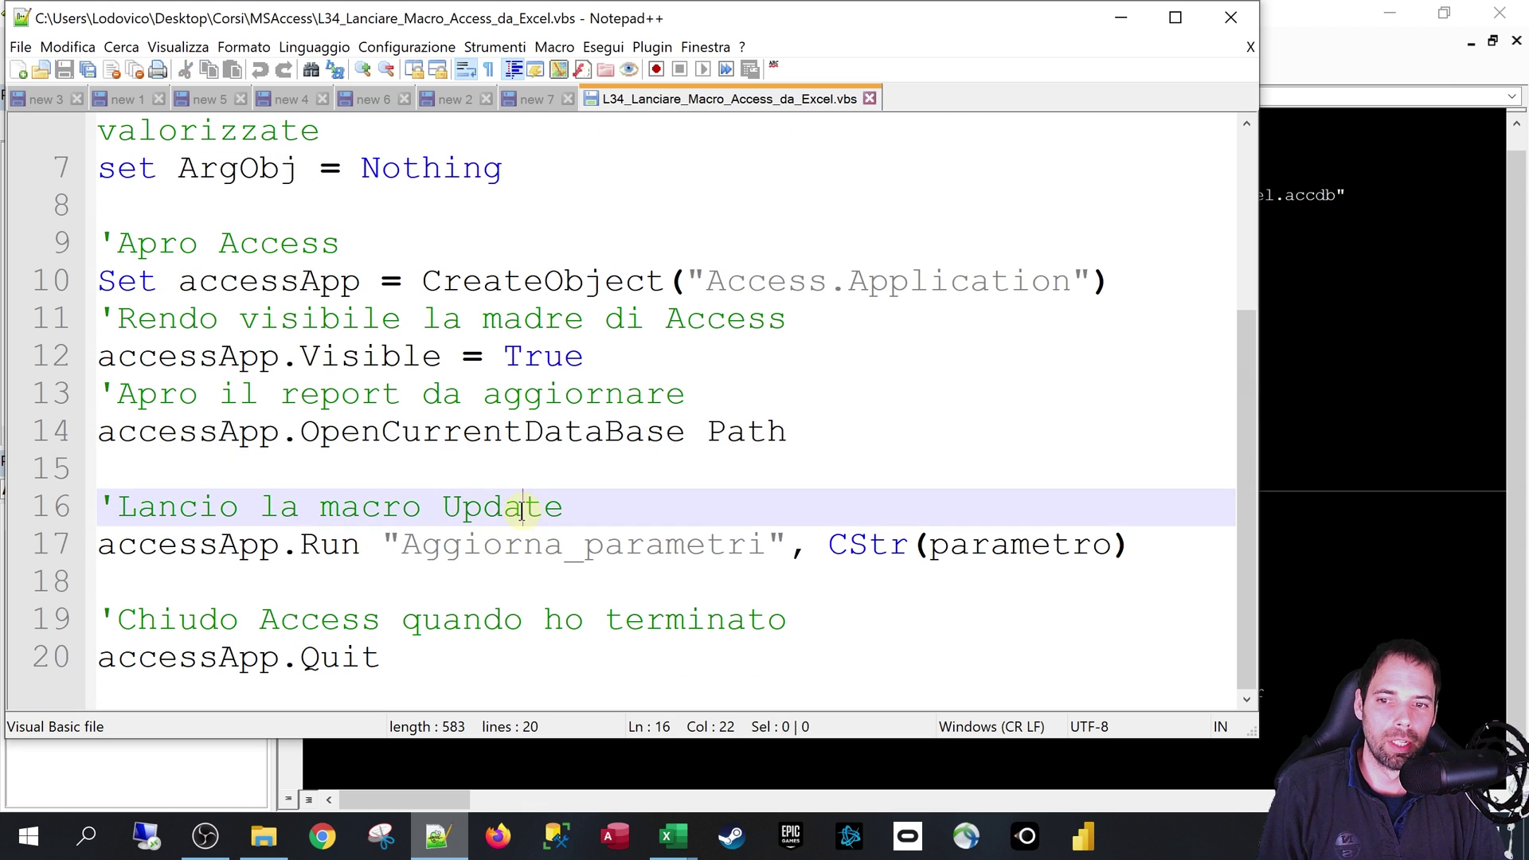
left_click(204, 546)
double_click(239, 546)
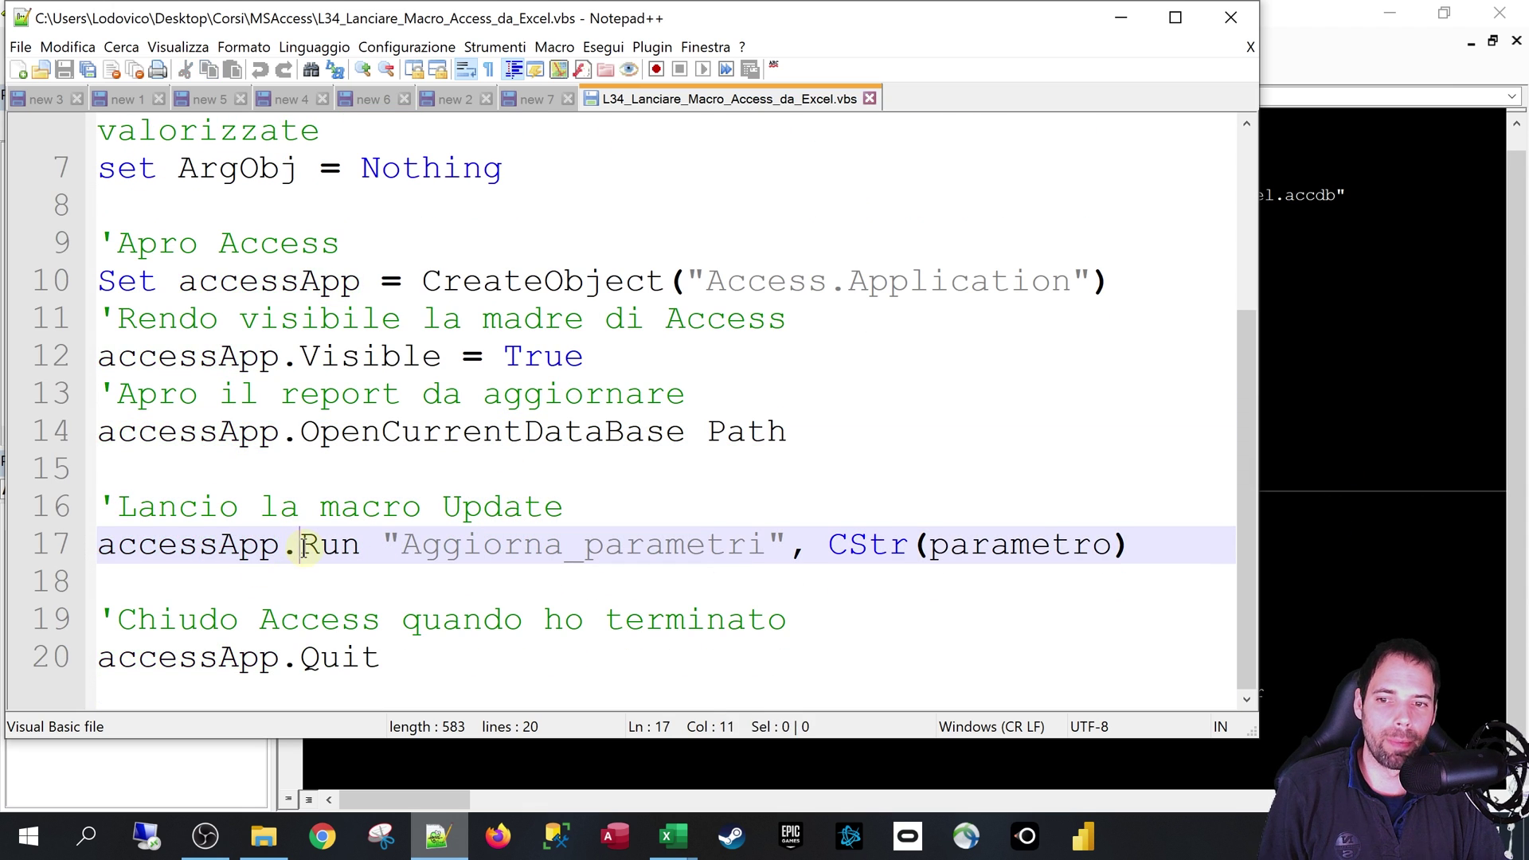
left_click_drag(300, 546, 361, 546)
left_click(1322, 374)
left_click(533, 351)
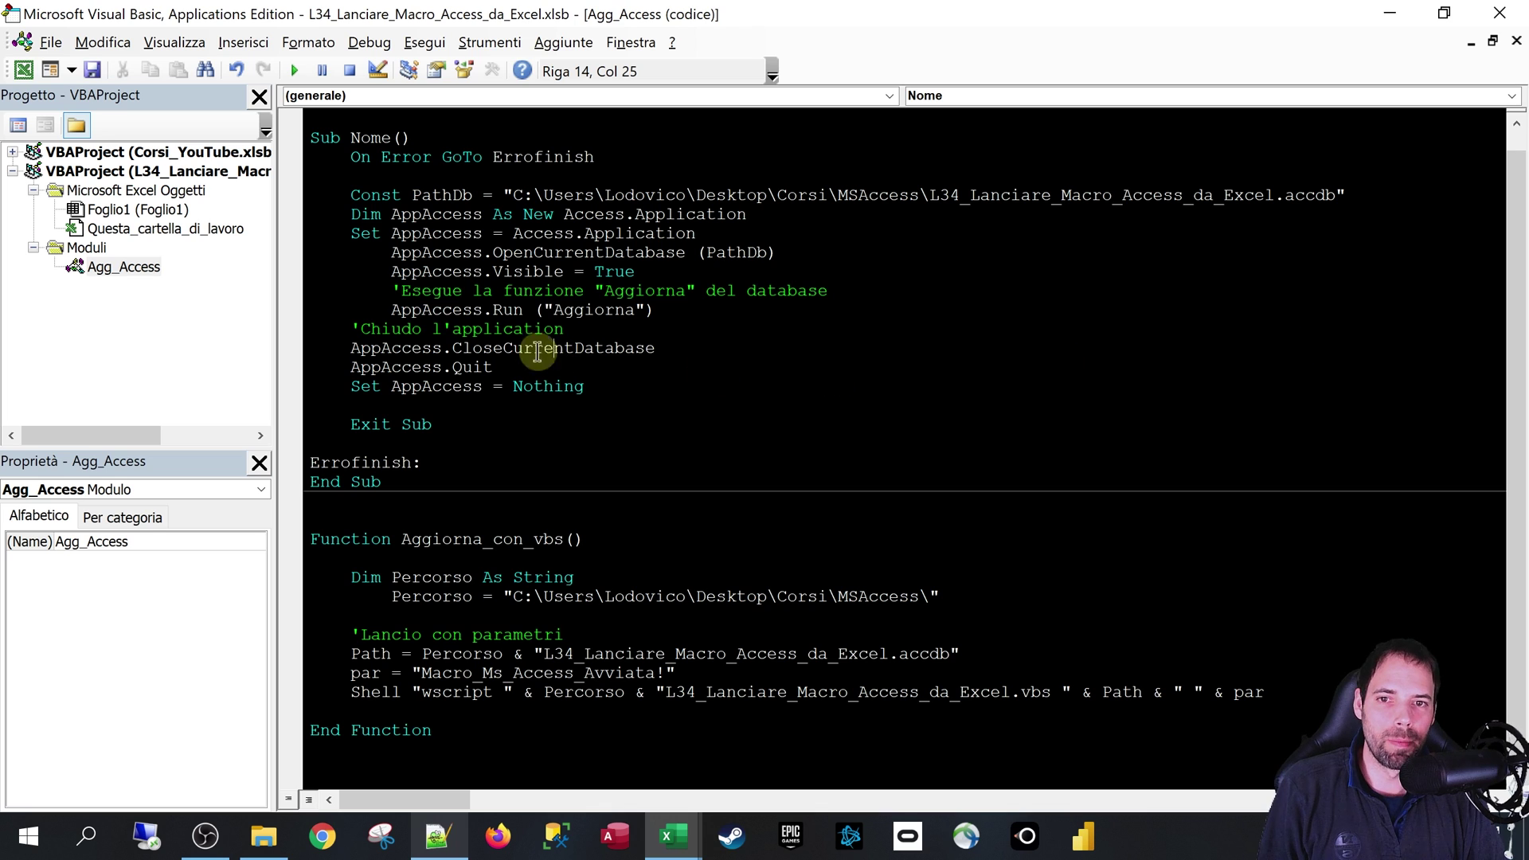
double_click(437, 310)
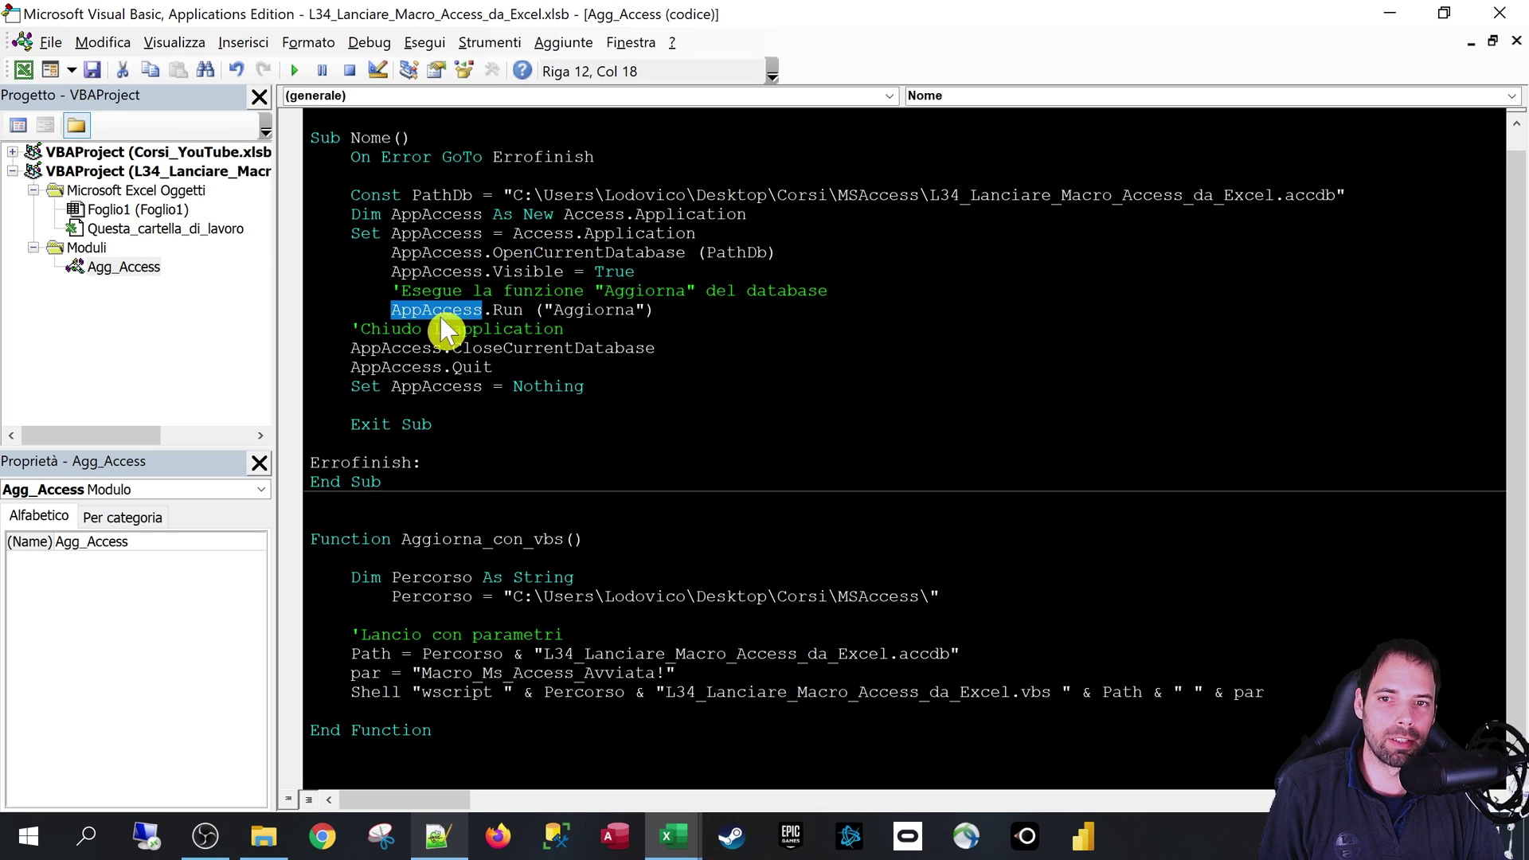
double_click(506, 310)
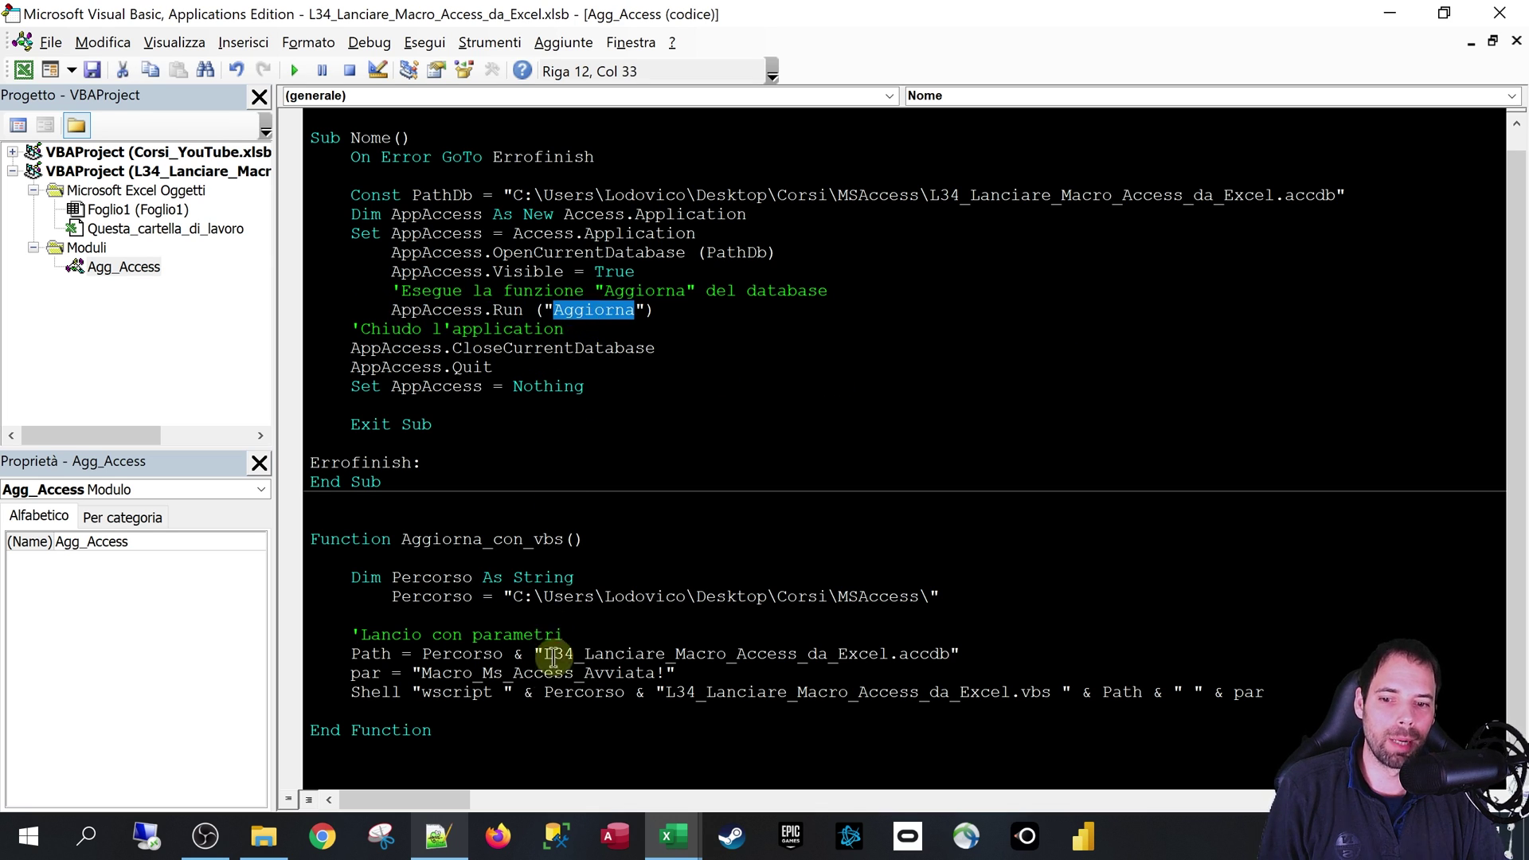
left_click(437, 835)
left_click_drag(402, 546, 738, 543)
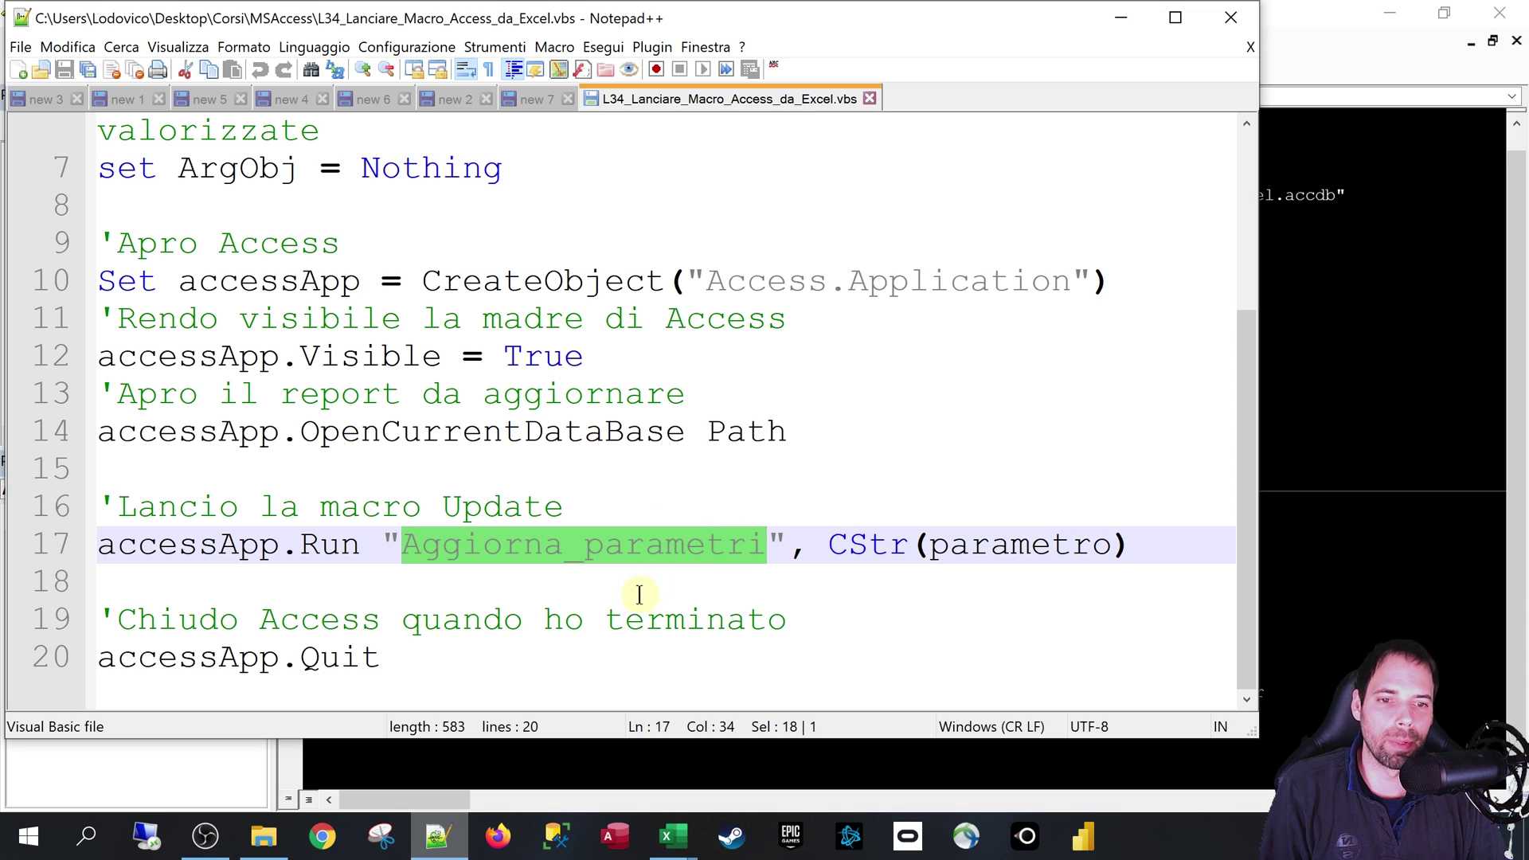
left_click(688, 588)
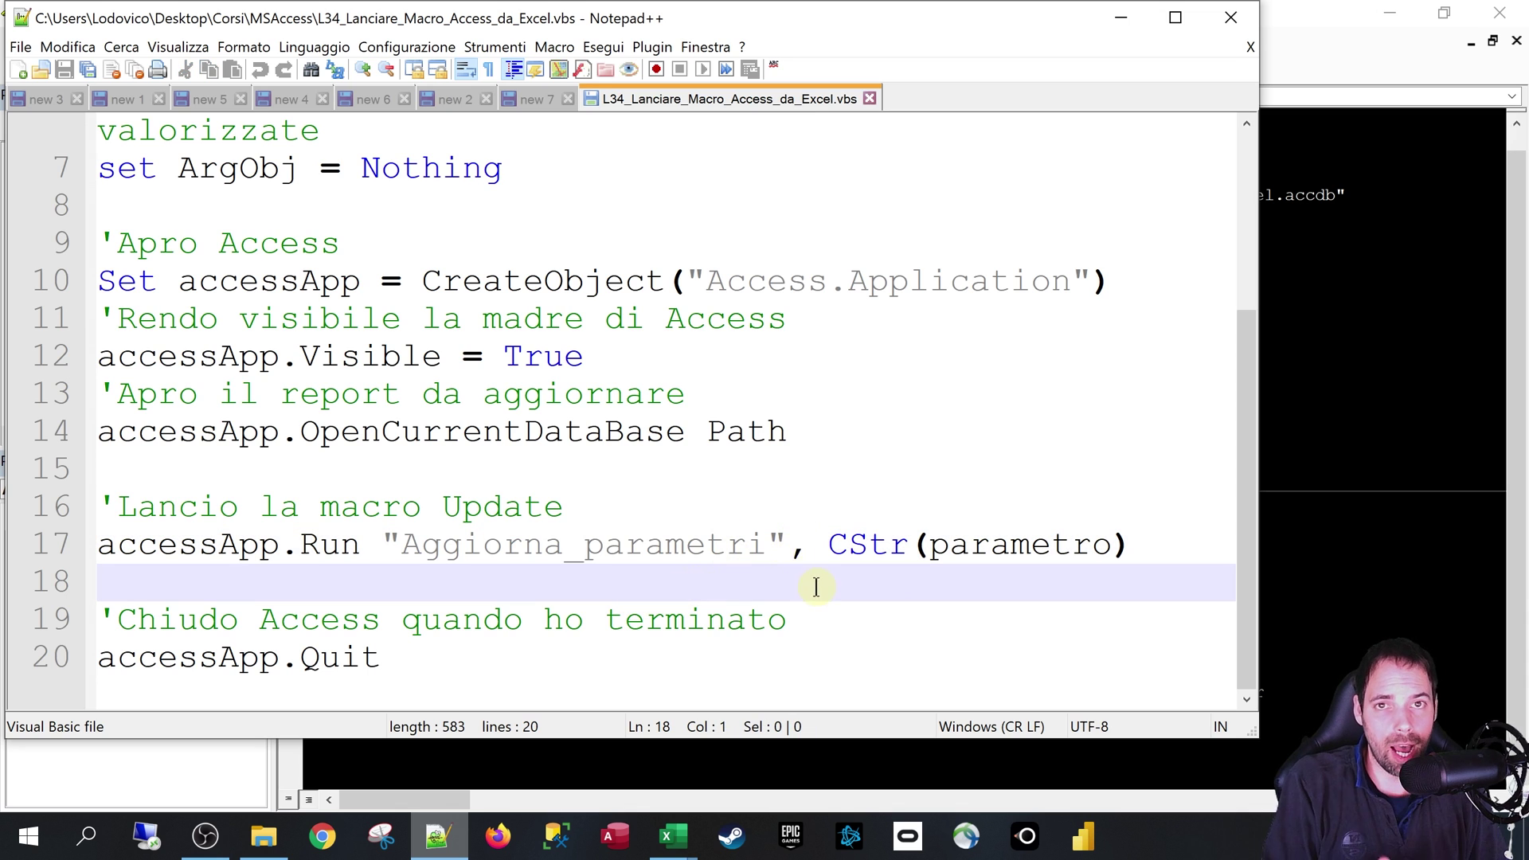
left_click(788, 548)
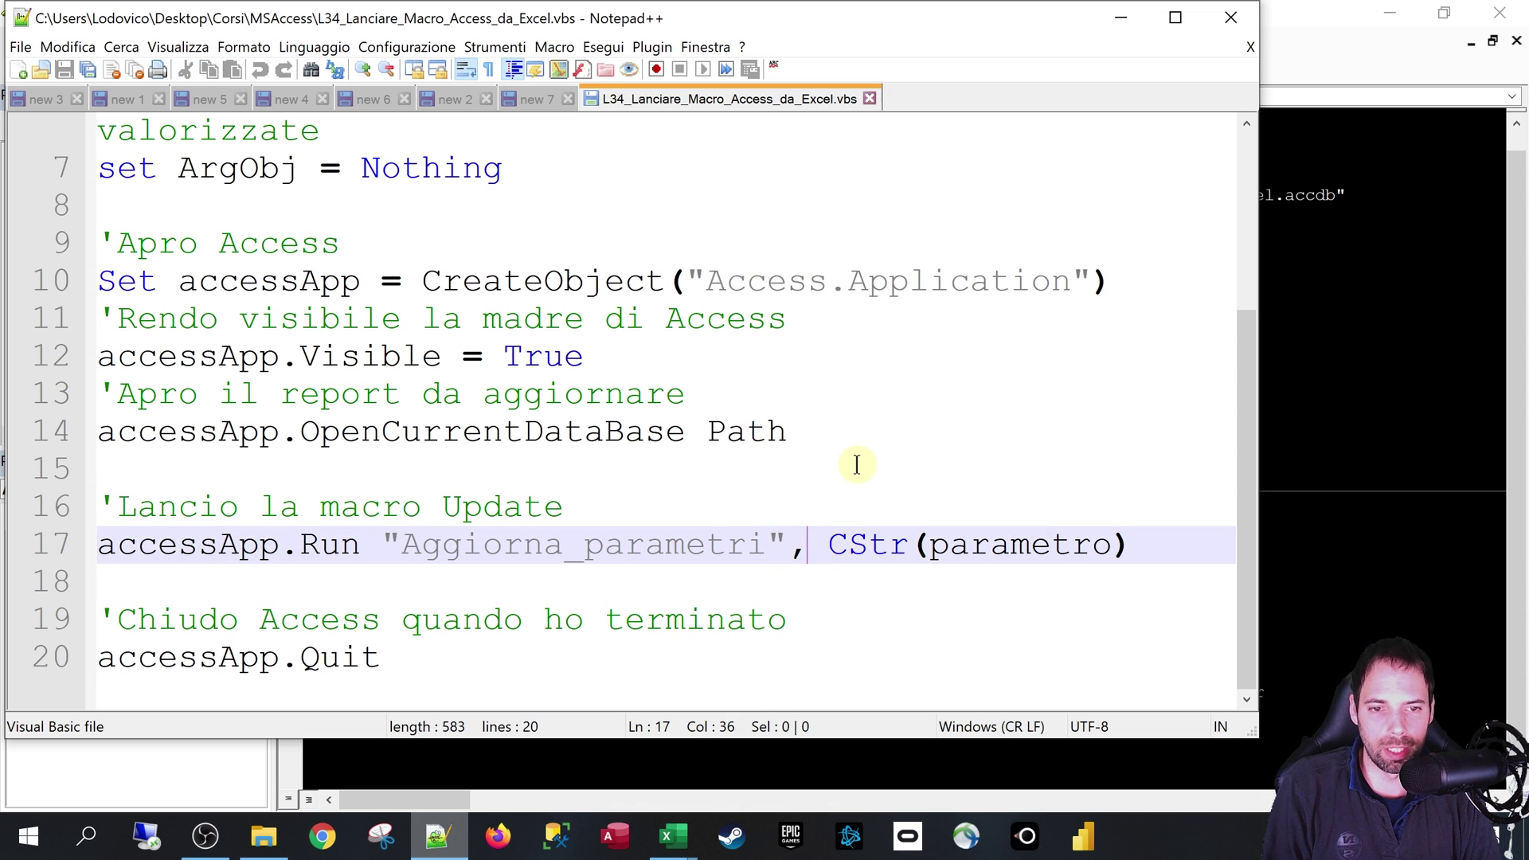
key("shift+Right")
key("shift+Right")
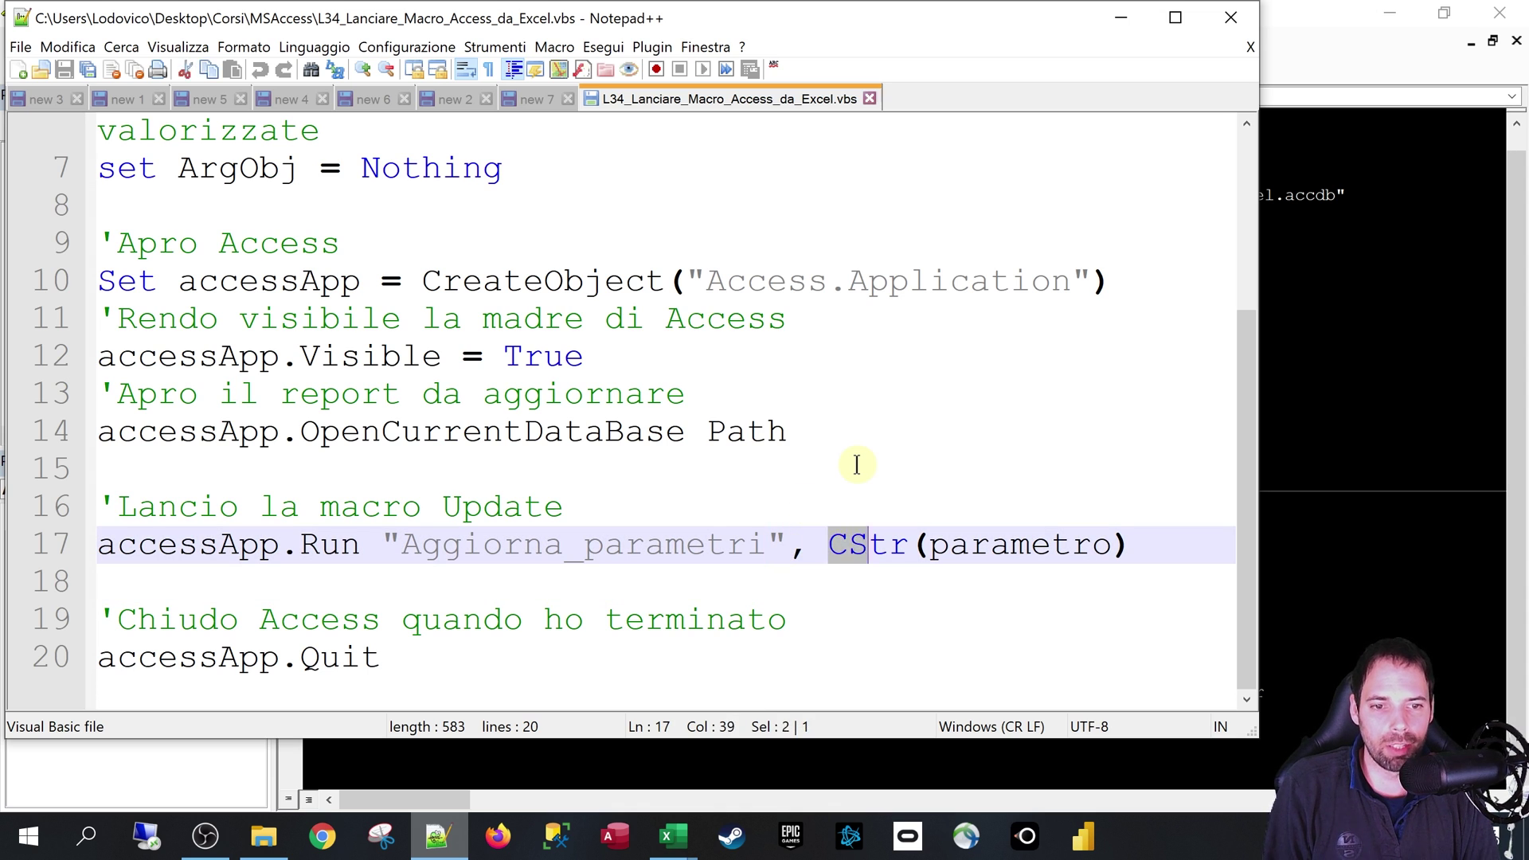
key("shift+Right")
key("shift+Right")
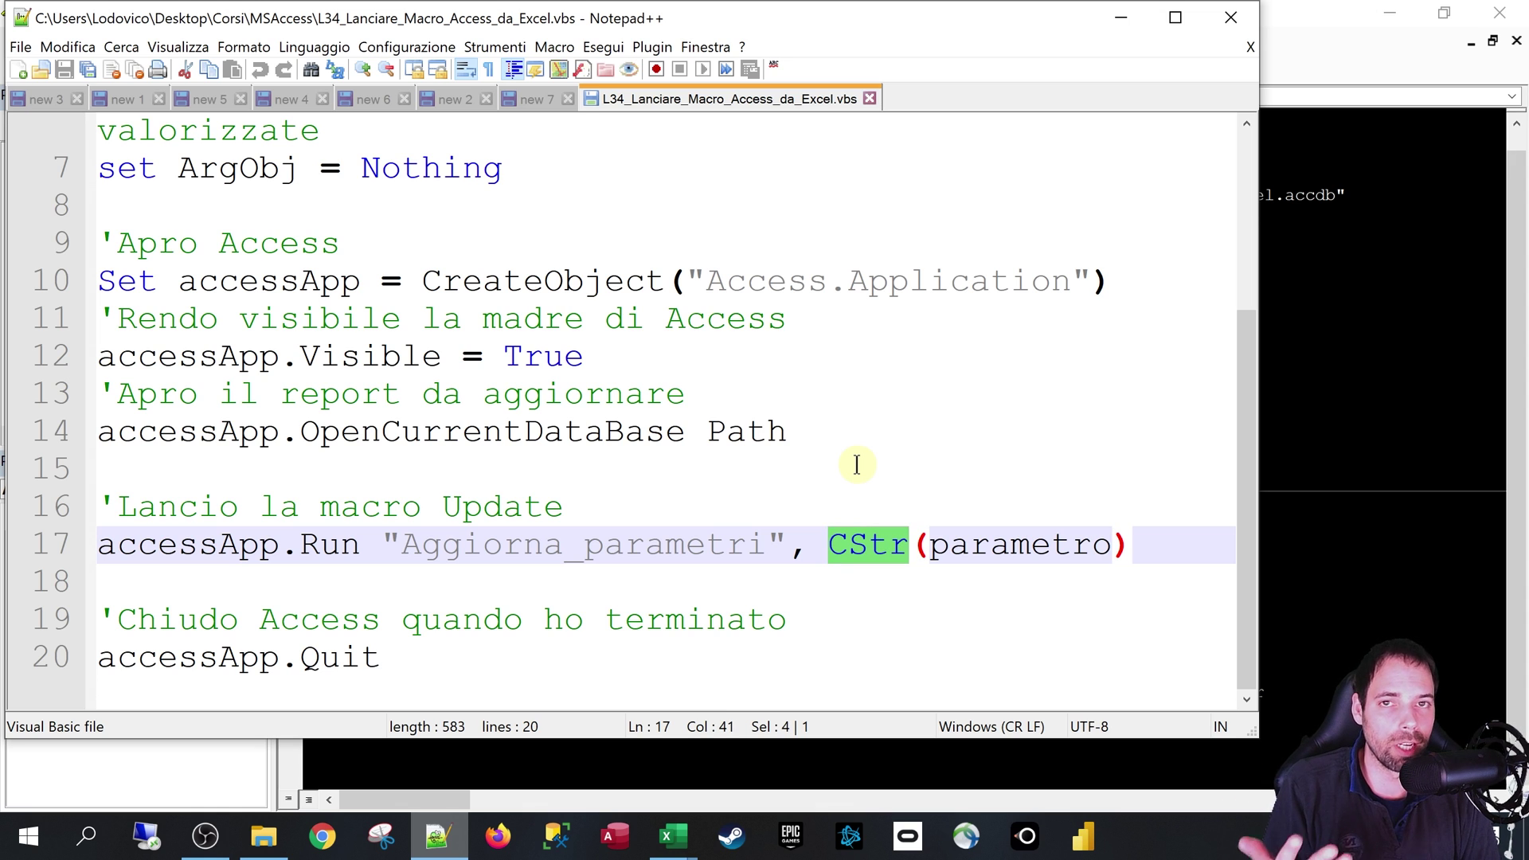
key("Right")
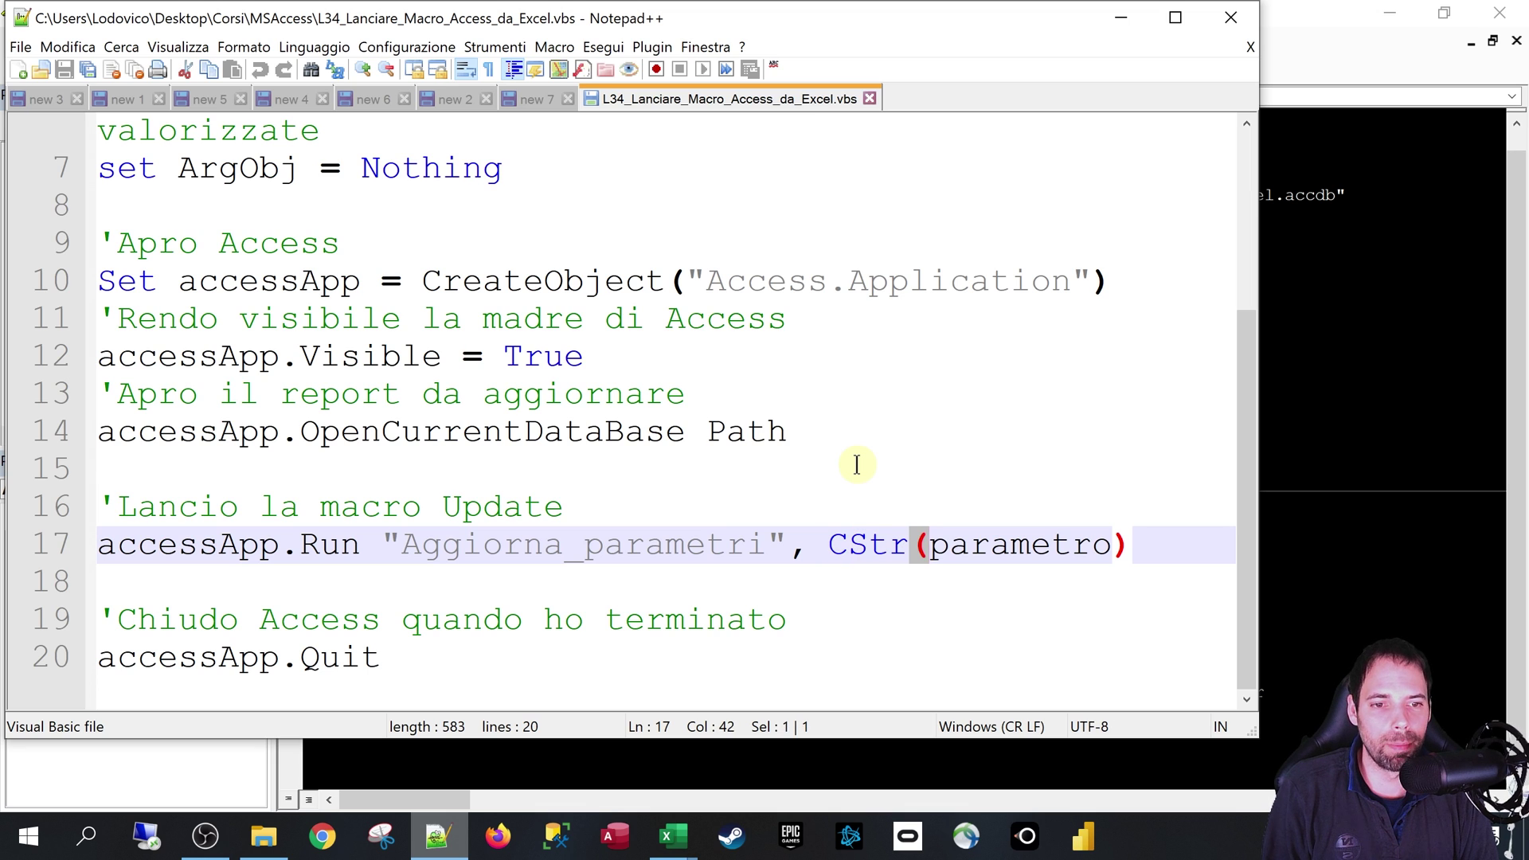
key("shift+Right")
key("shift+Right")
key("shift+Right")
key("shift+Right")
key("shift+Right")
key("shift+Right")
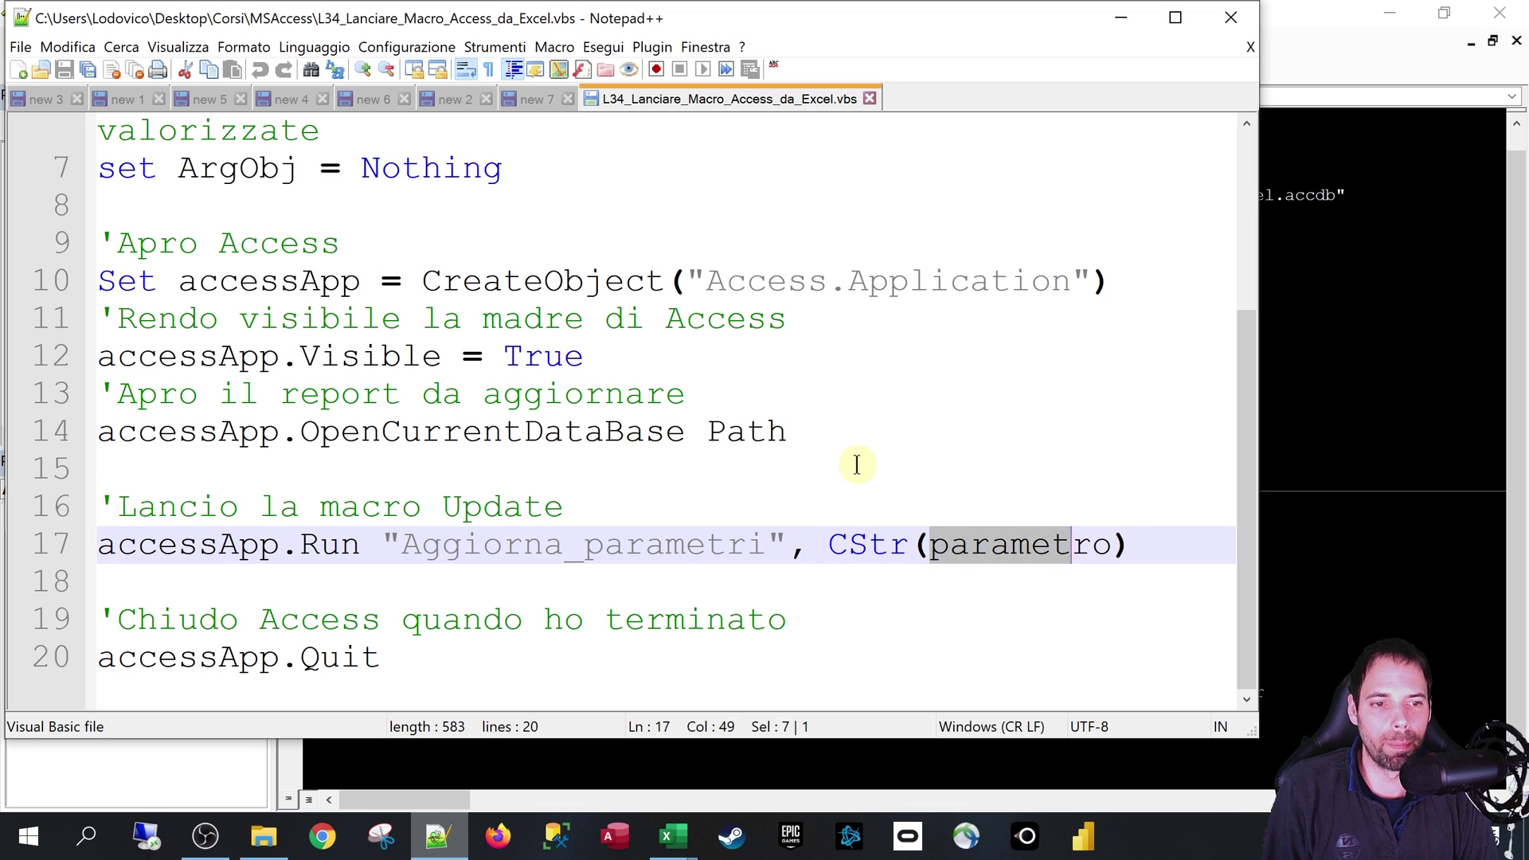
key("shift+Right")
key("shift+Right")
key("shift+Right")
Match the script's parametro, Argobj(1) and CStr(parametro) Run call with par and its message in VBA.
scroll(50, 360, "up", 3)
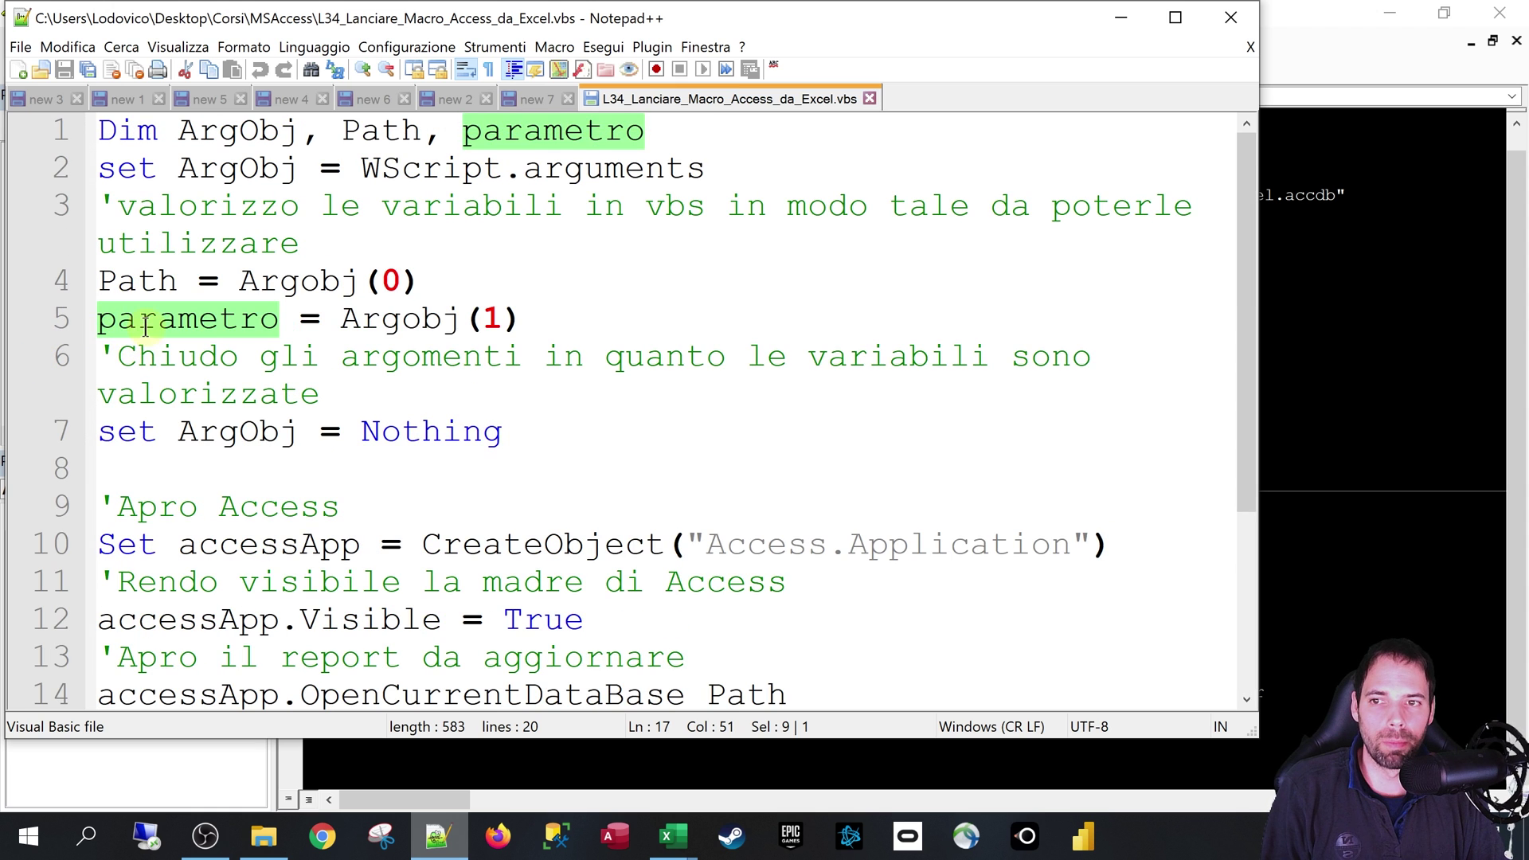
double_click(146, 322)
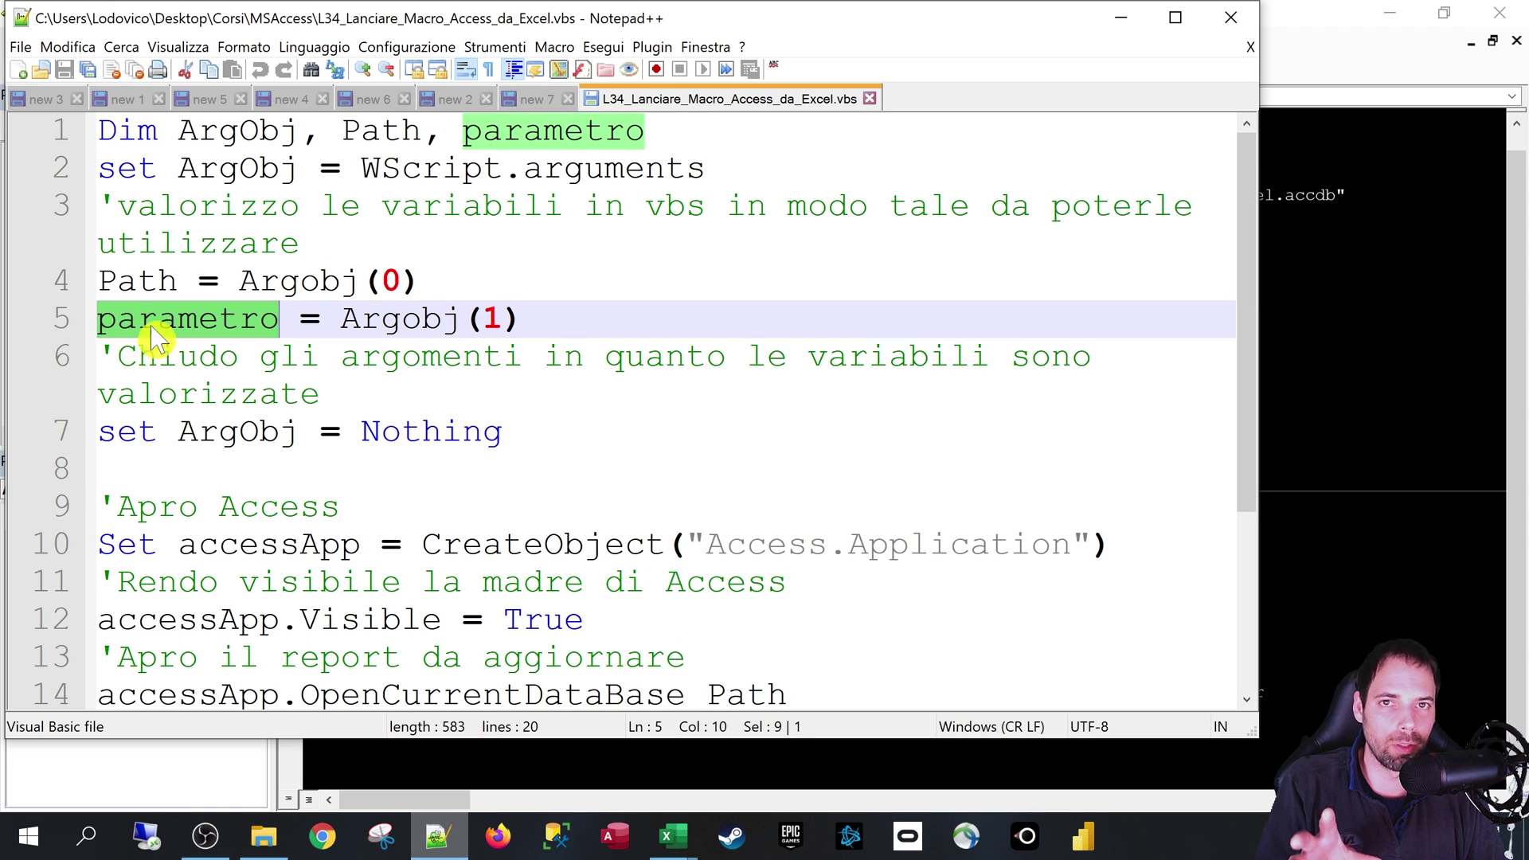
key("alt+Tab")
double_click(1244, 692)
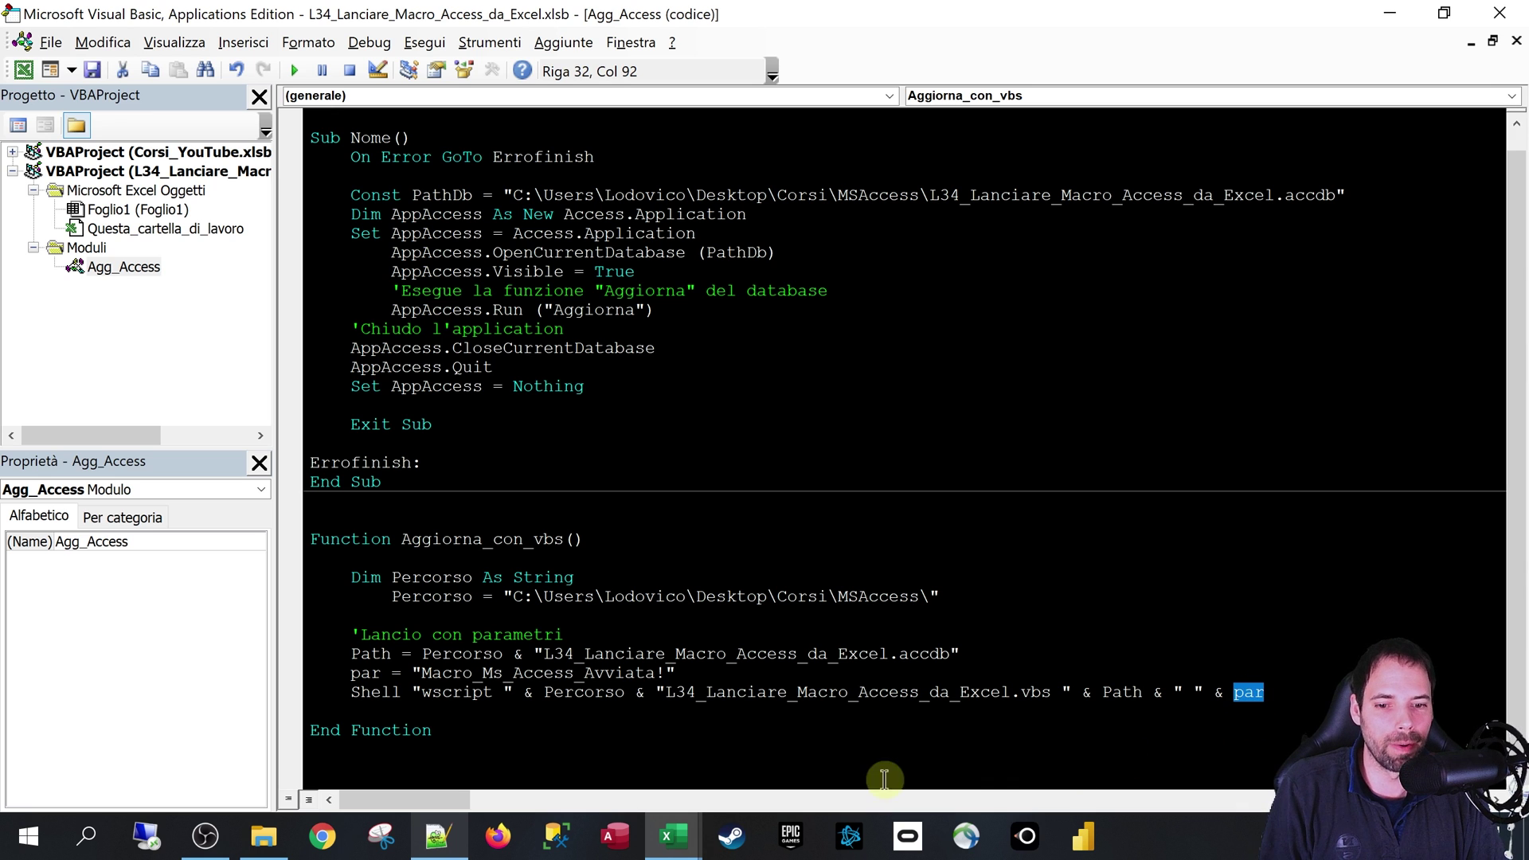
left_click(438, 837)
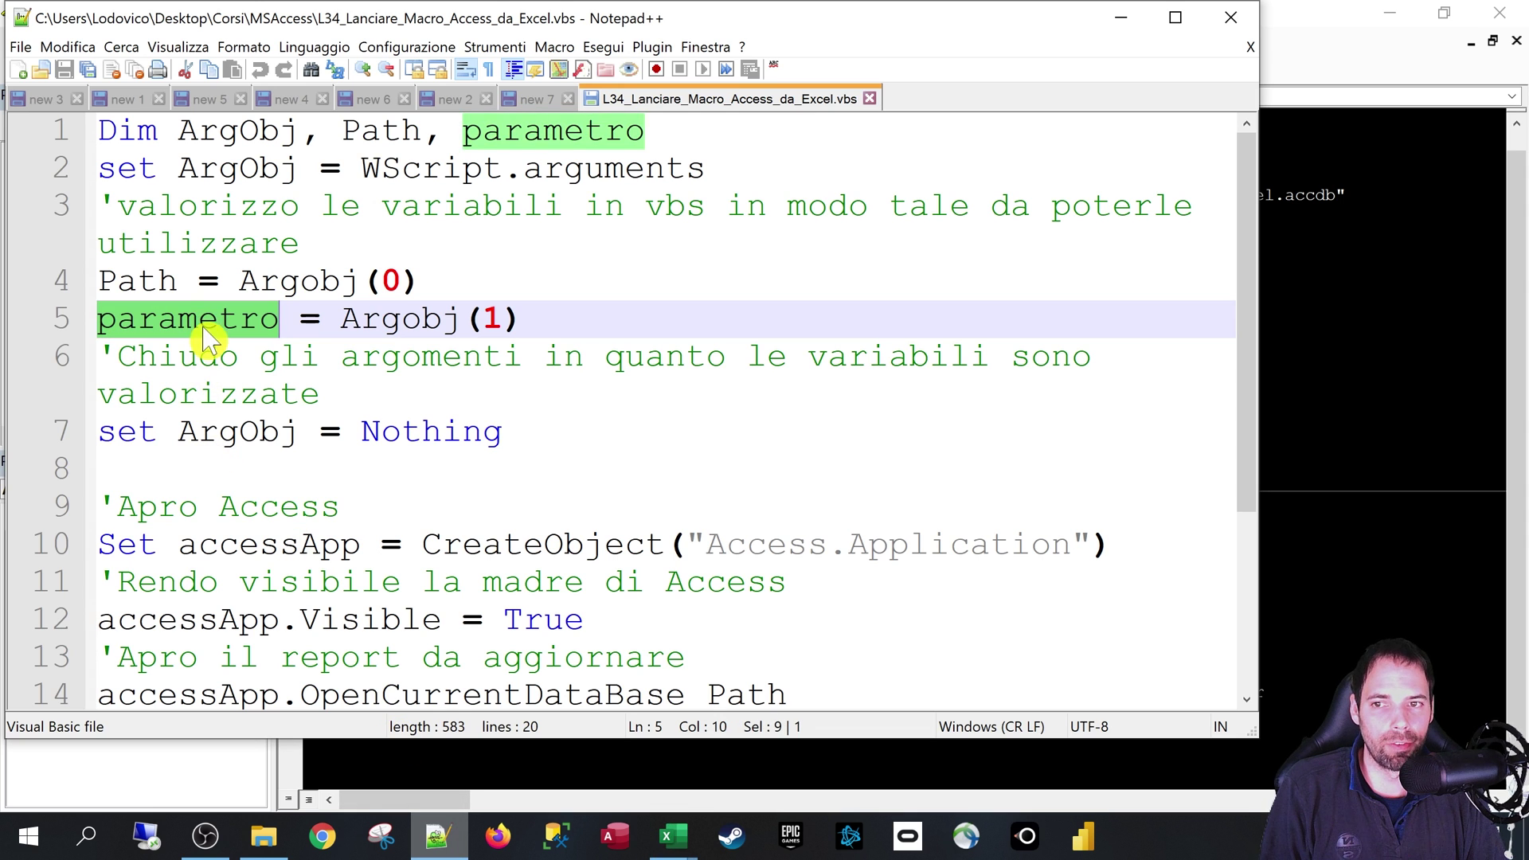
left_click_drag(529, 321, 342, 318)
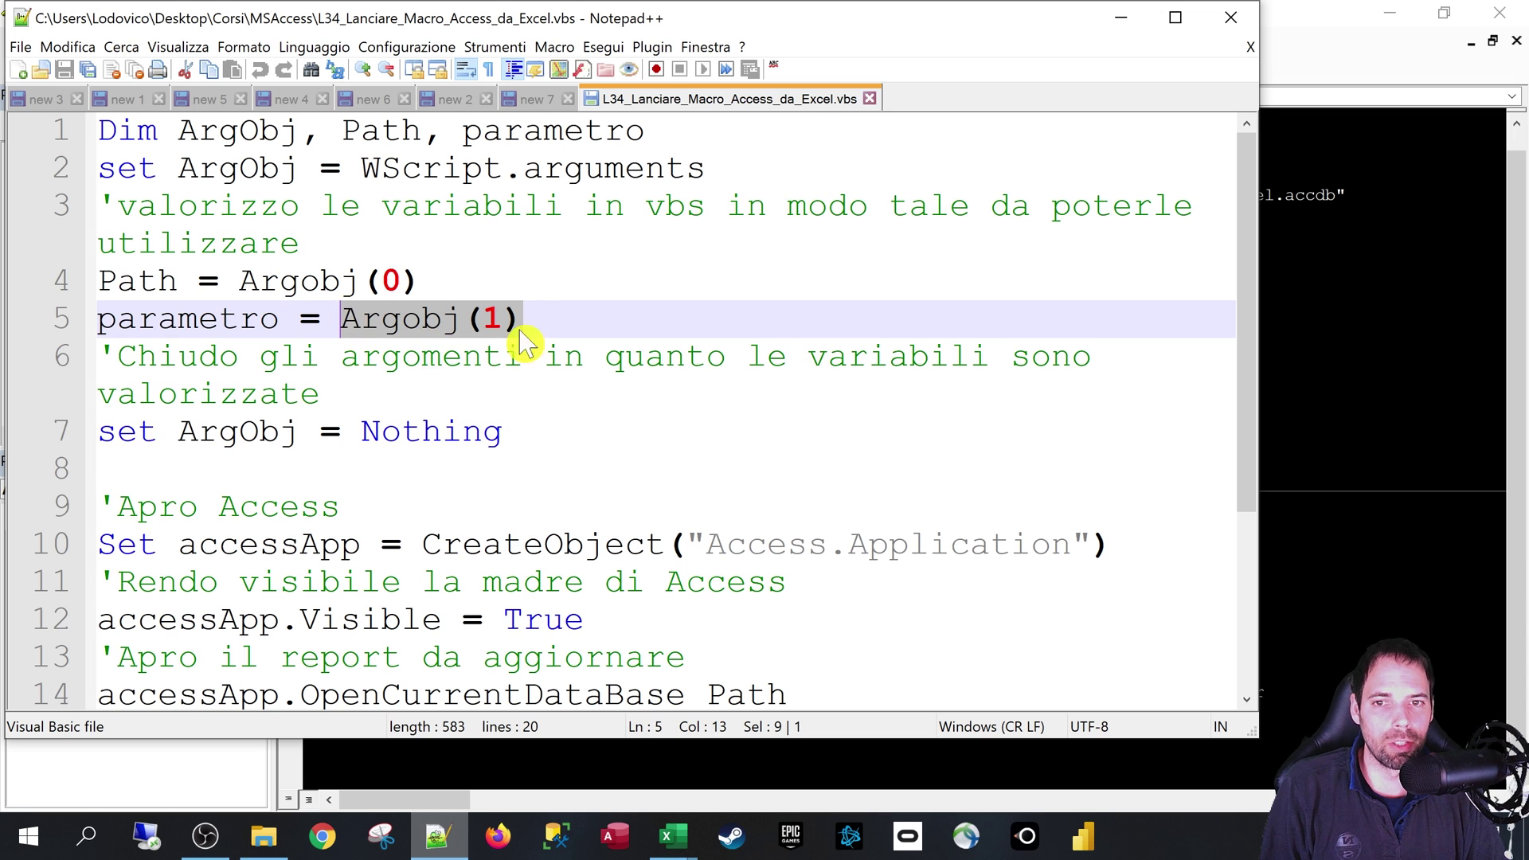
scroll(664, 378, "down", 3)
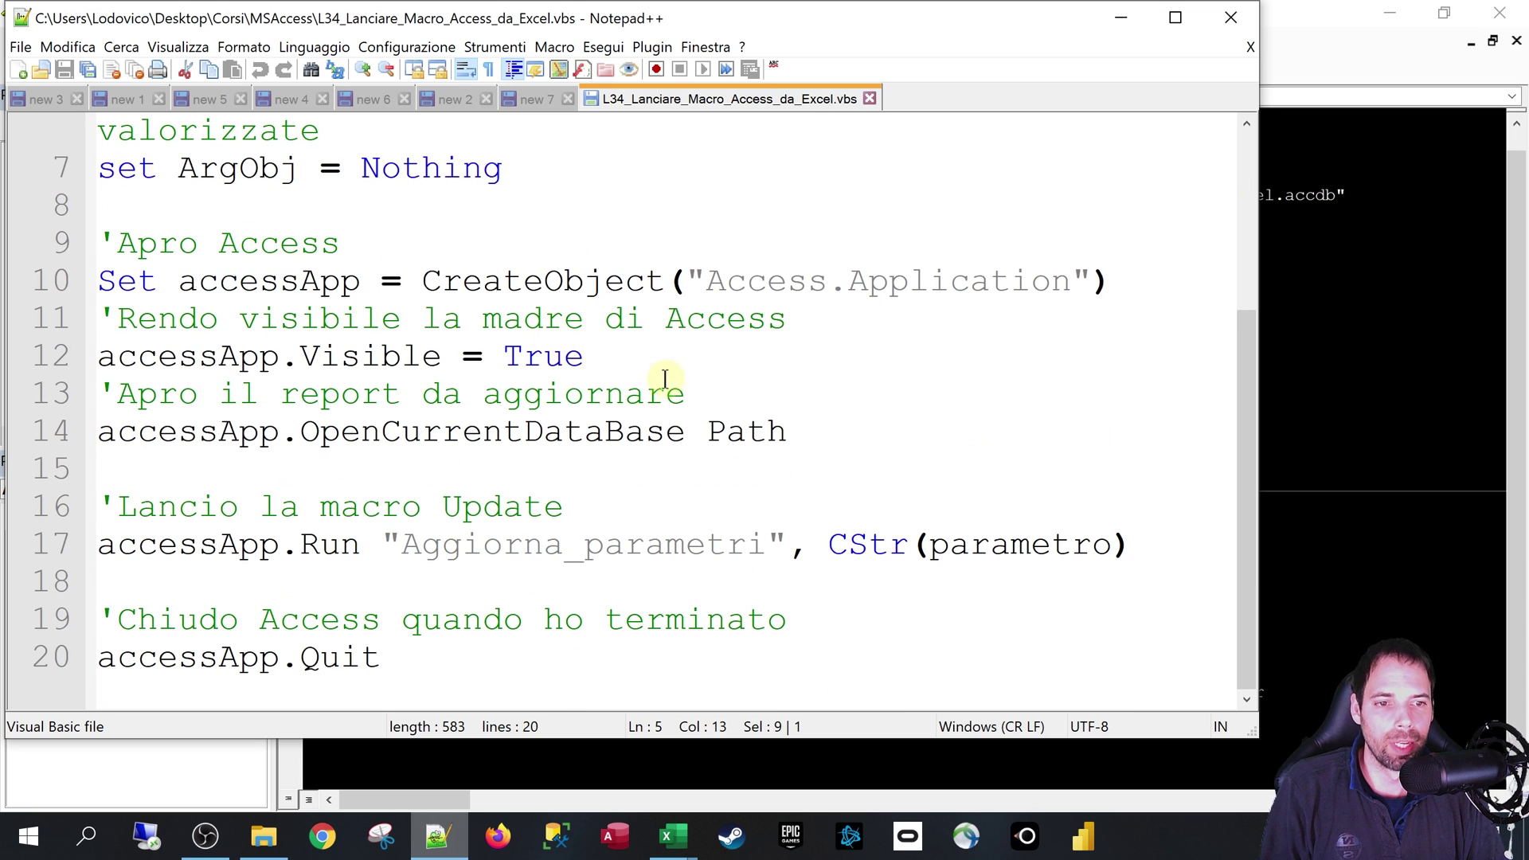
double_click(1021, 549)
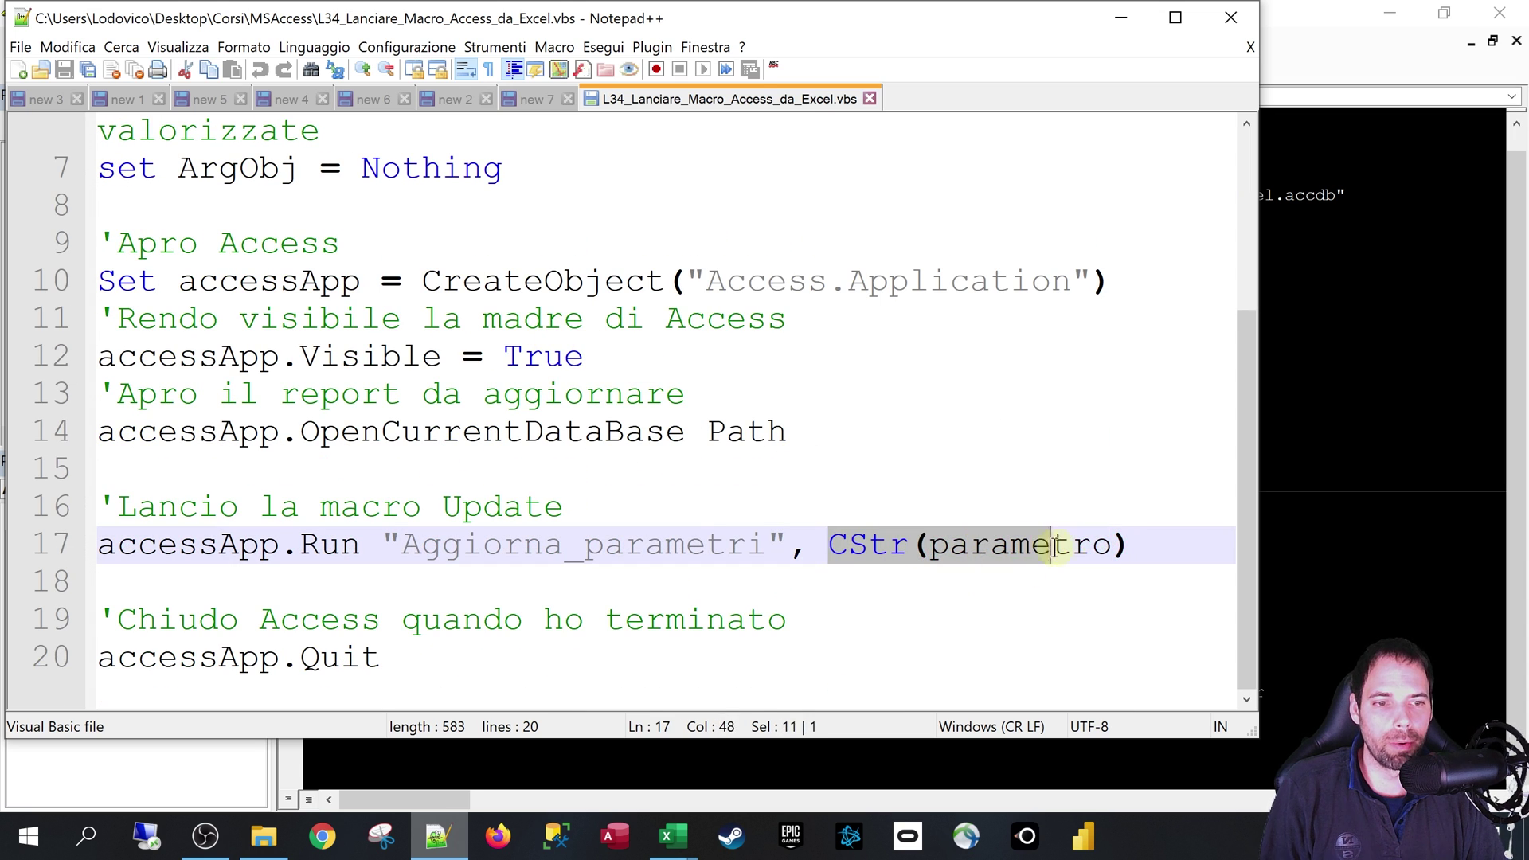
left_click_drag(831, 547, 1127, 547)
key("alt+Tab")
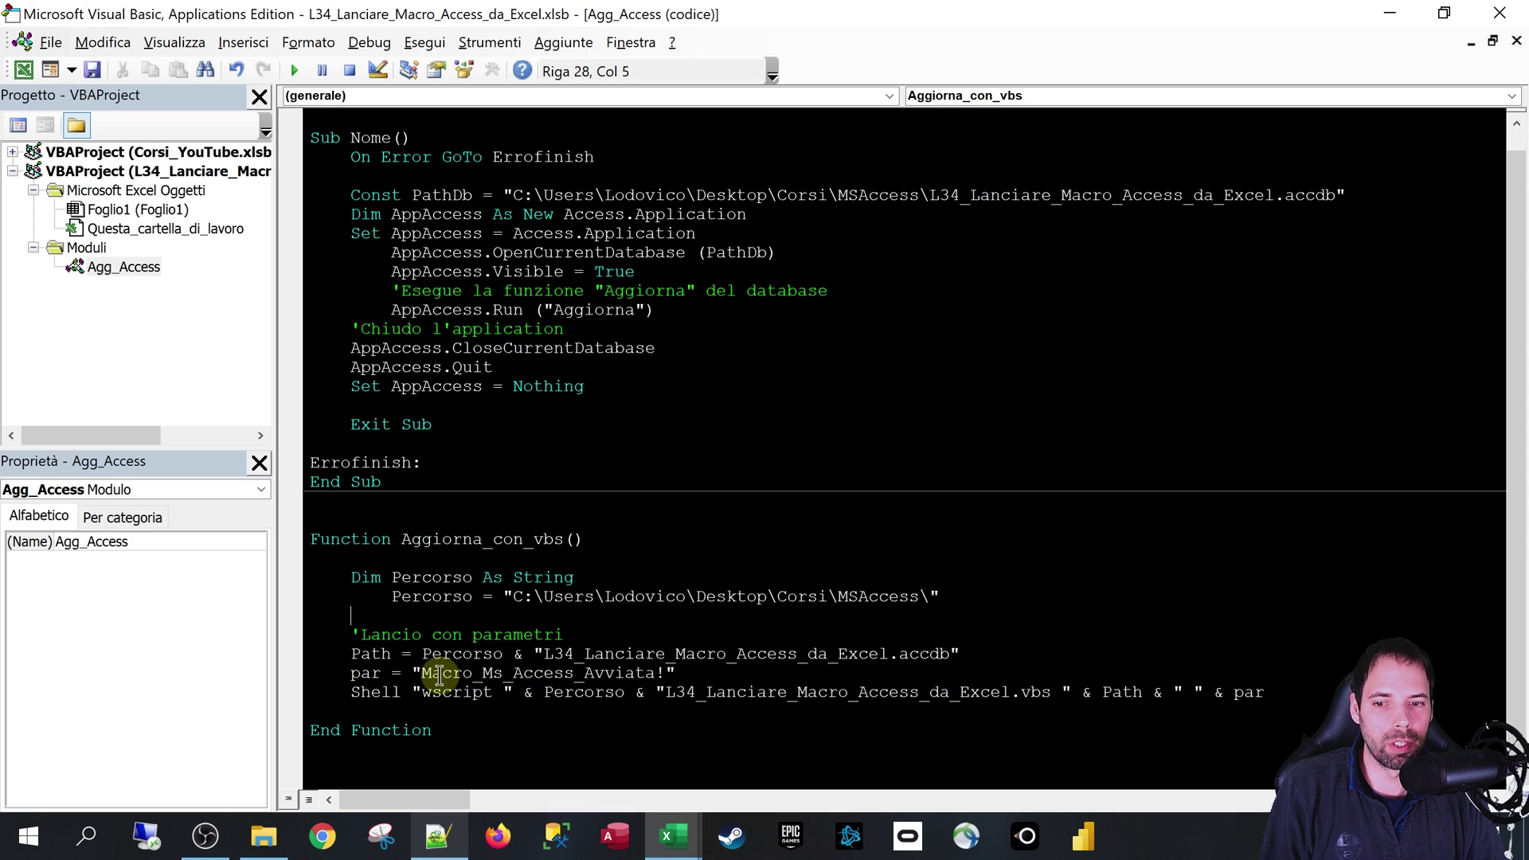
left_click_drag(424, 673, 642, 675)
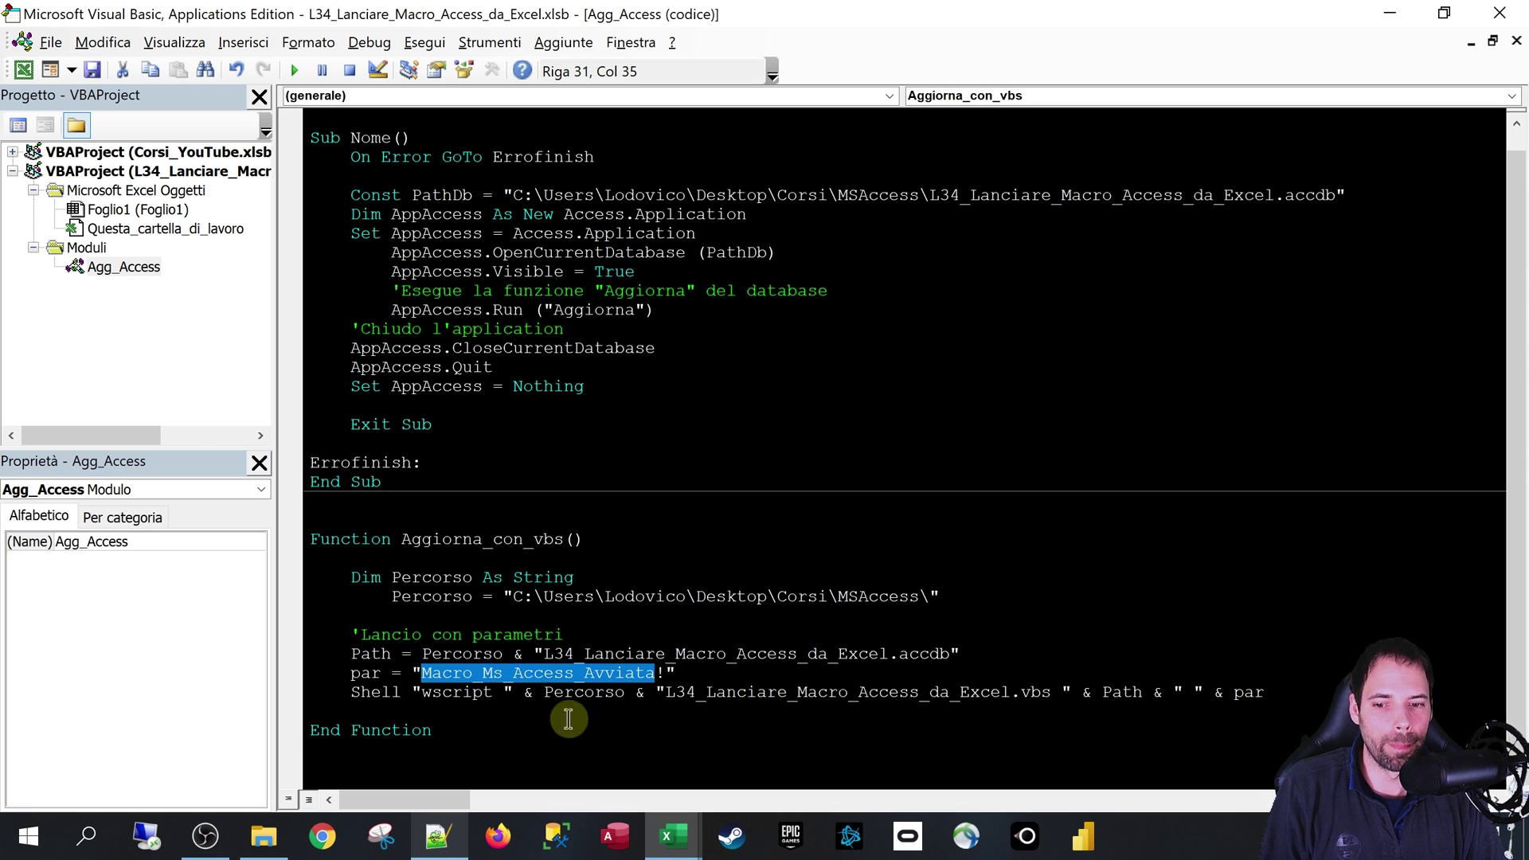
Check the script's Access Quit line, close the .vbs file and return to the VBA Shell line.
left_click(438, 836)
left_click(497, 581)
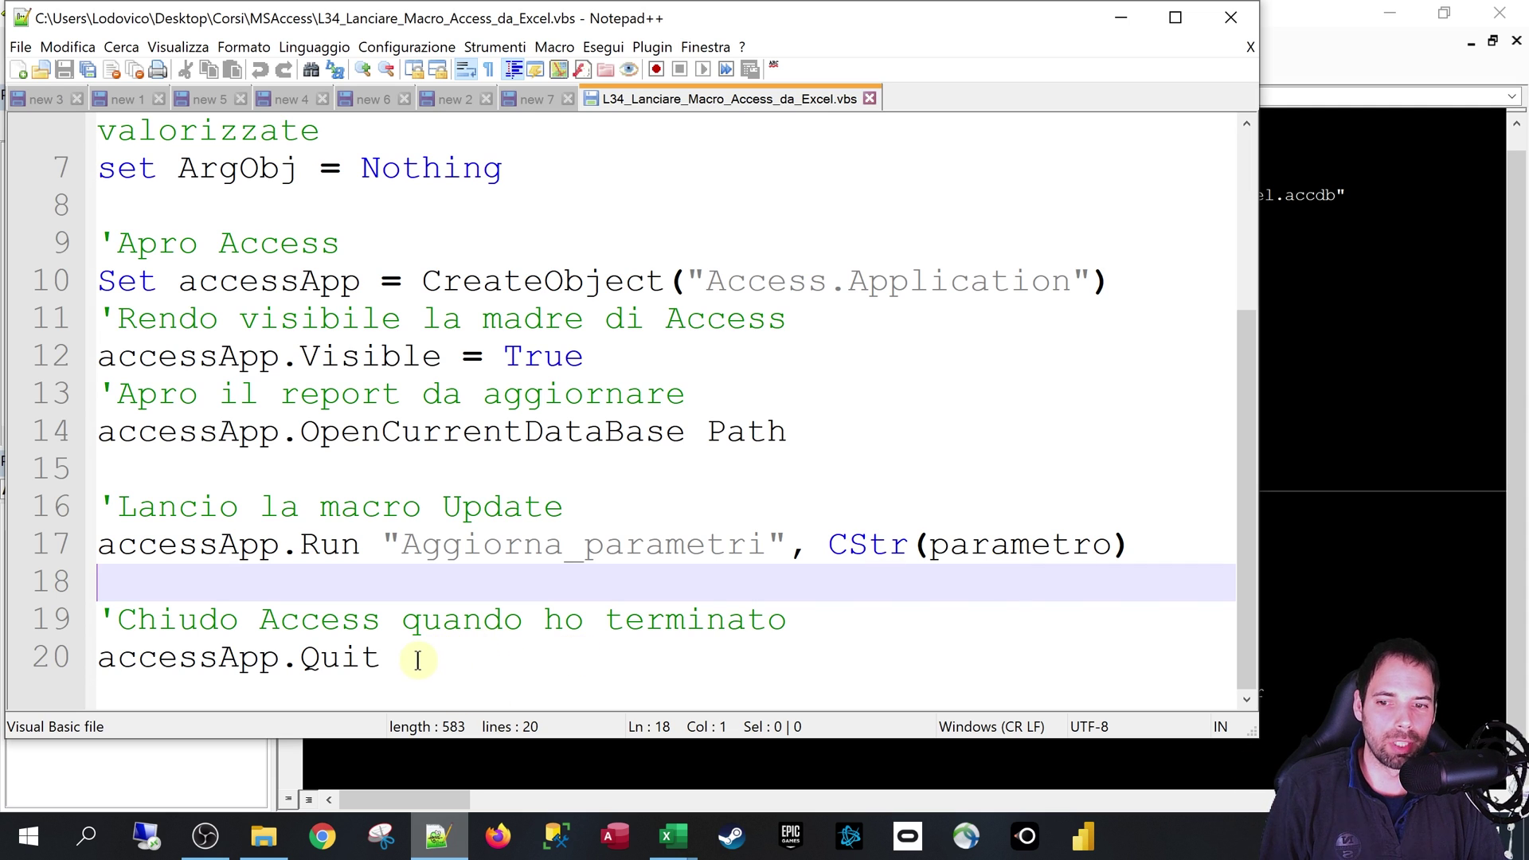
left_click_drag(418, 660, 96, 659)
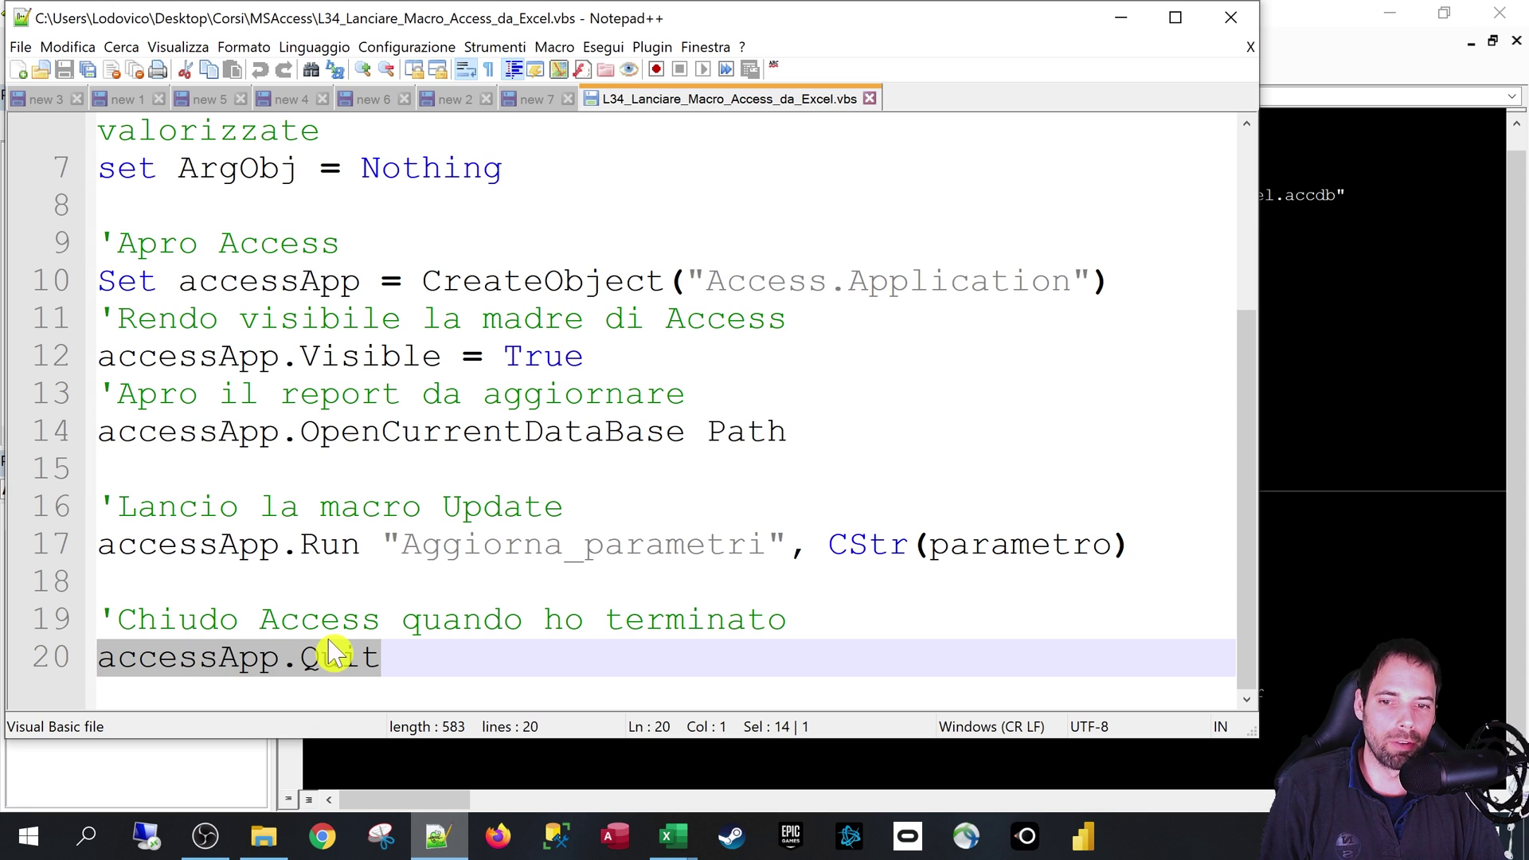
left_click(374, 668)
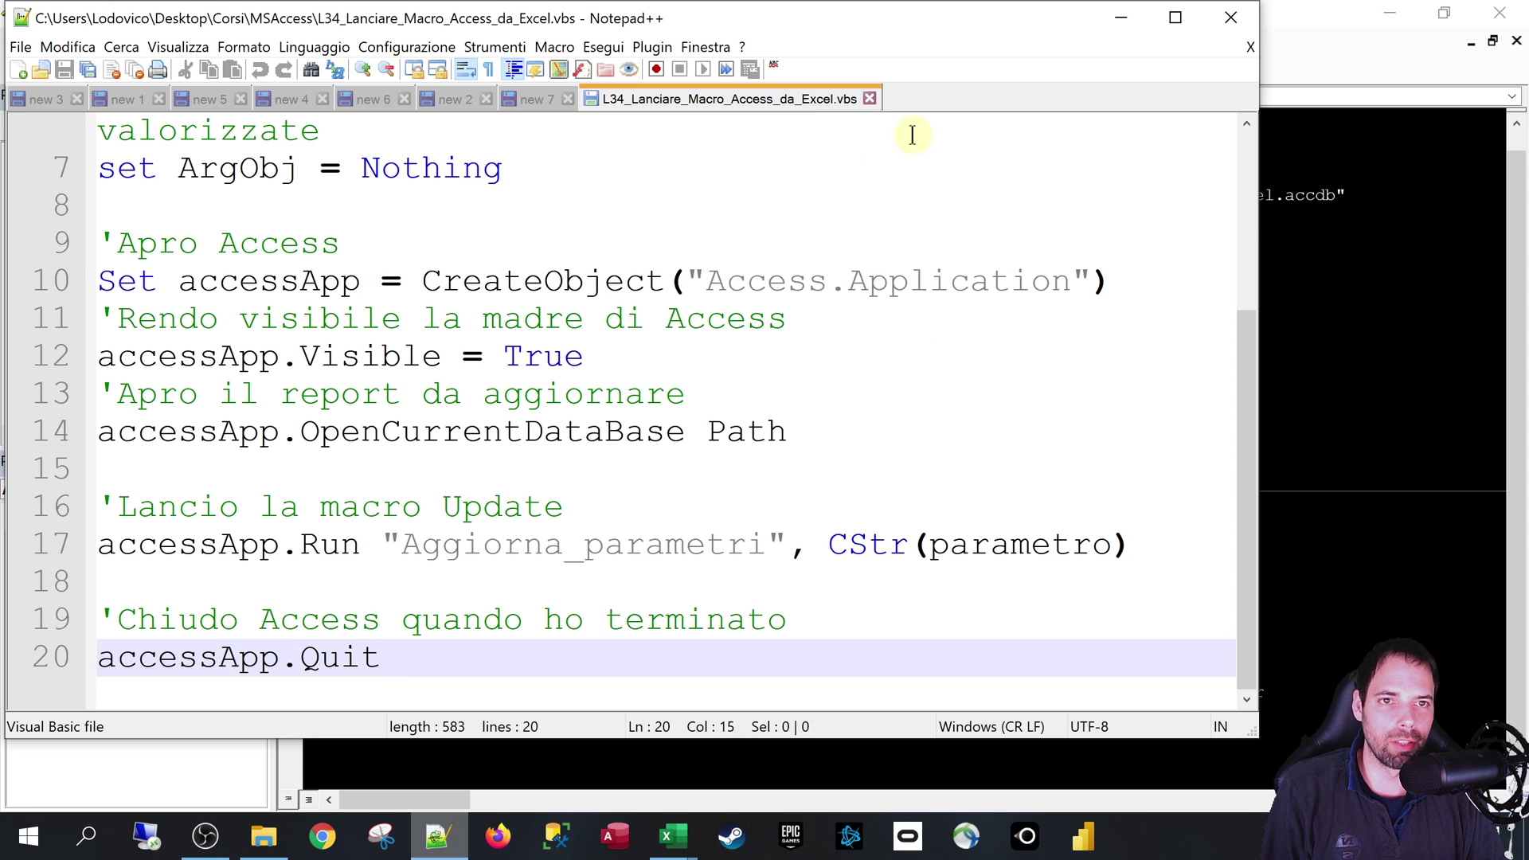
left_click(870, 98)
left_click(1380, 631)
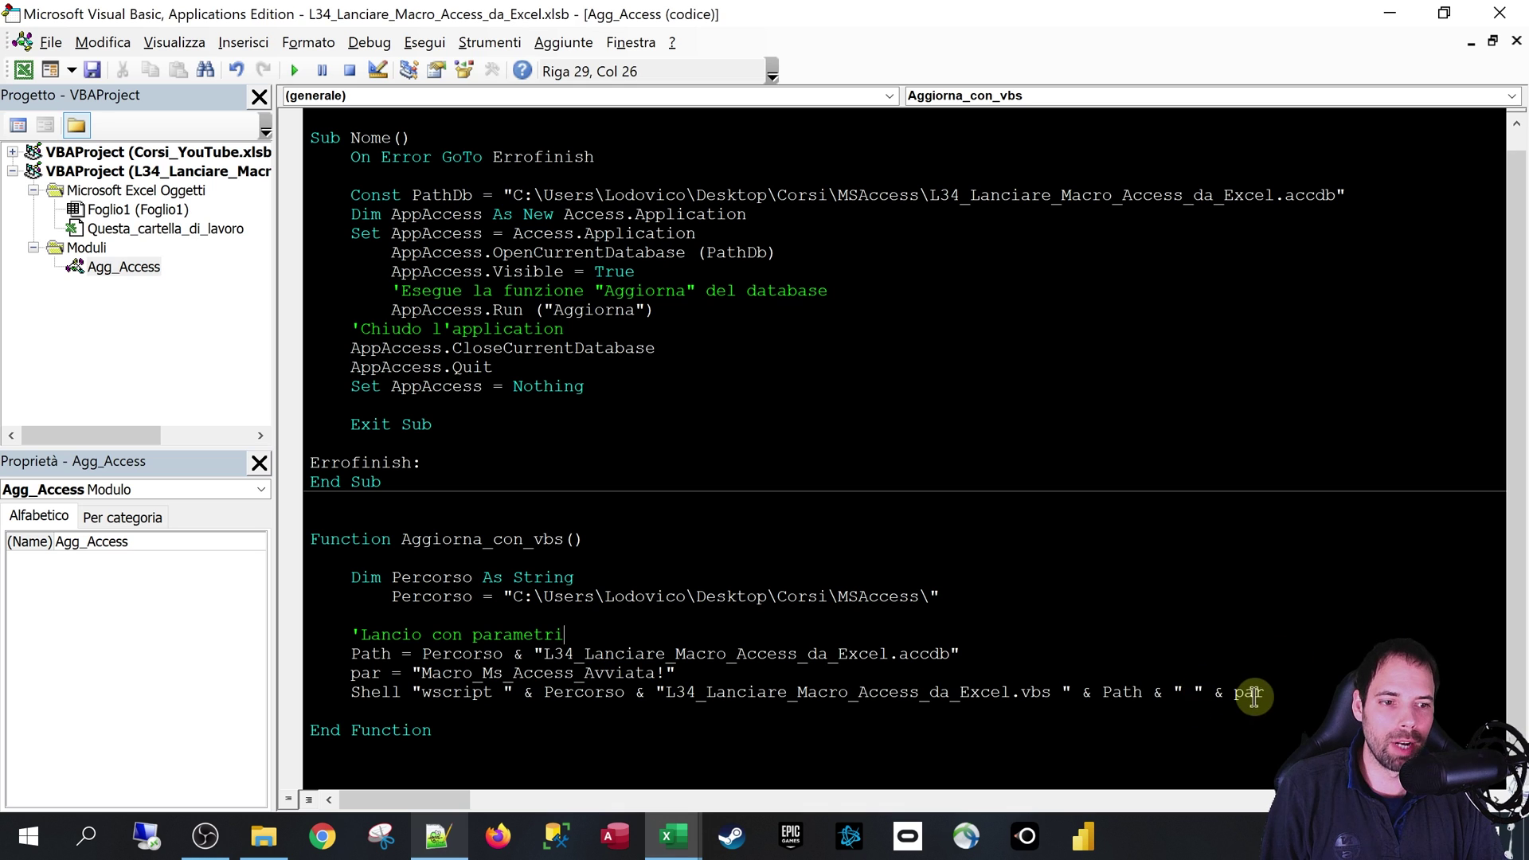
left_click(363, 698, "shift")
Add a MsgBox("asdfasdfsad") test line below the Shell call.
left_click(364, 704)
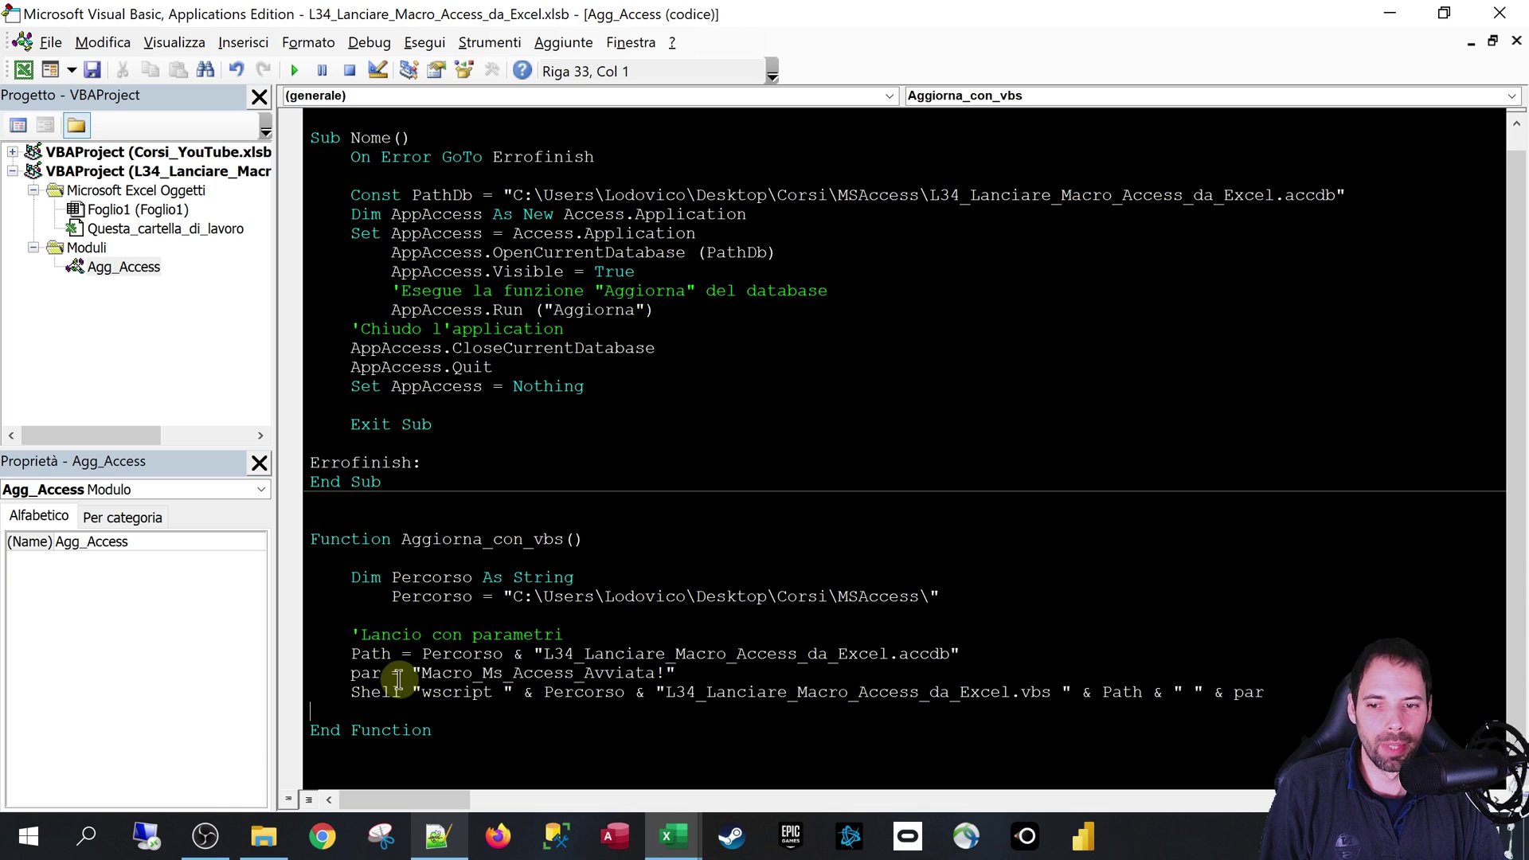
key("Return")
key("Return")
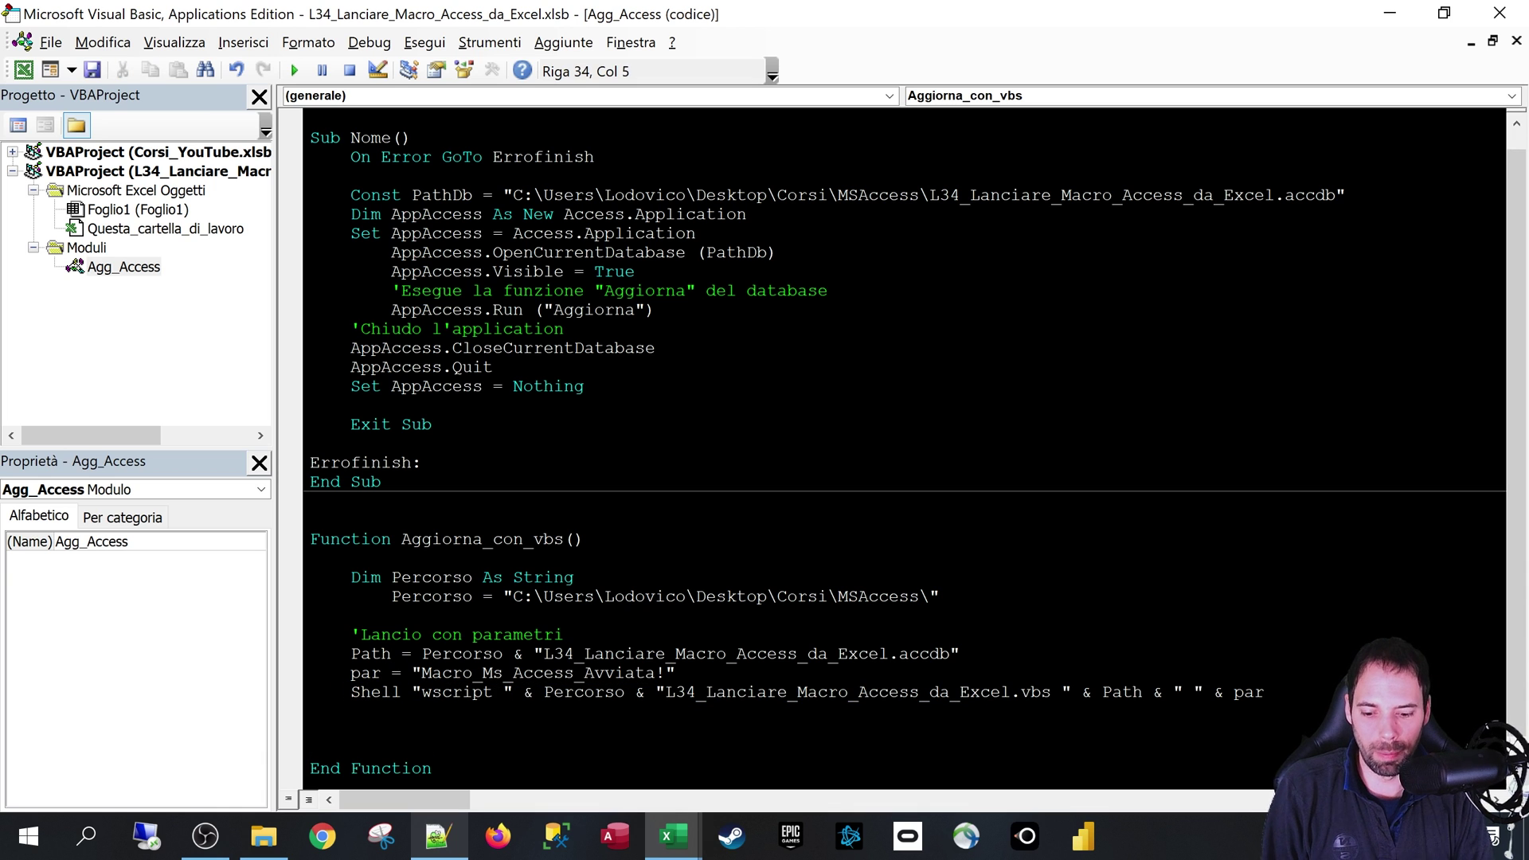
type("msgbox(\"\"")
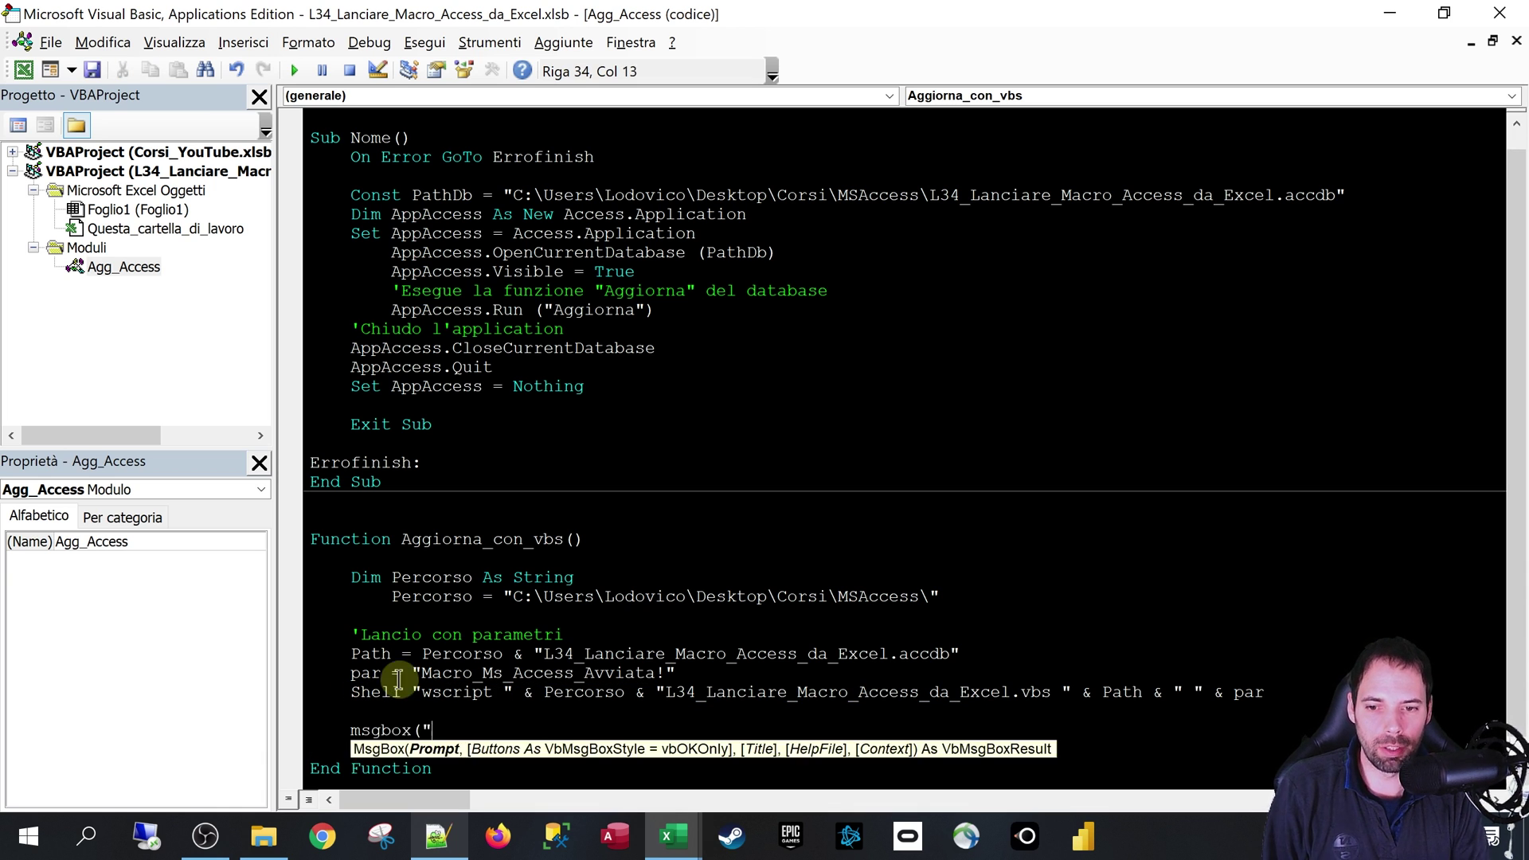
type(")")
key("Left")
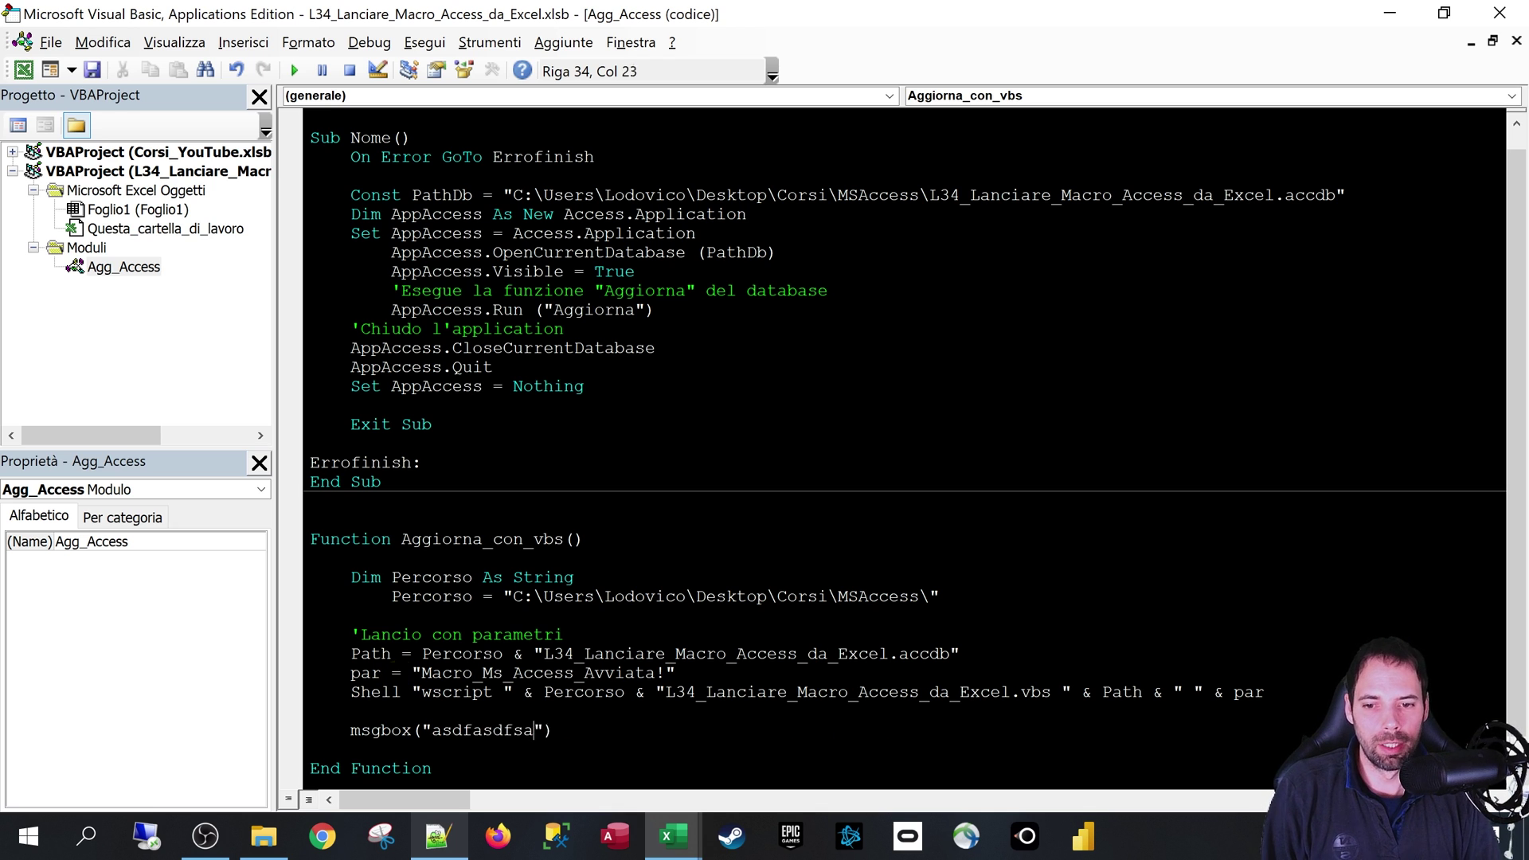
type("d")
left_click(525, 618)
Step through Aggiorna_con_vbs with F8 until Access shows the Macro_Ms_Access_Avviata! message.
key("F8")
key("F8")
key("F8")
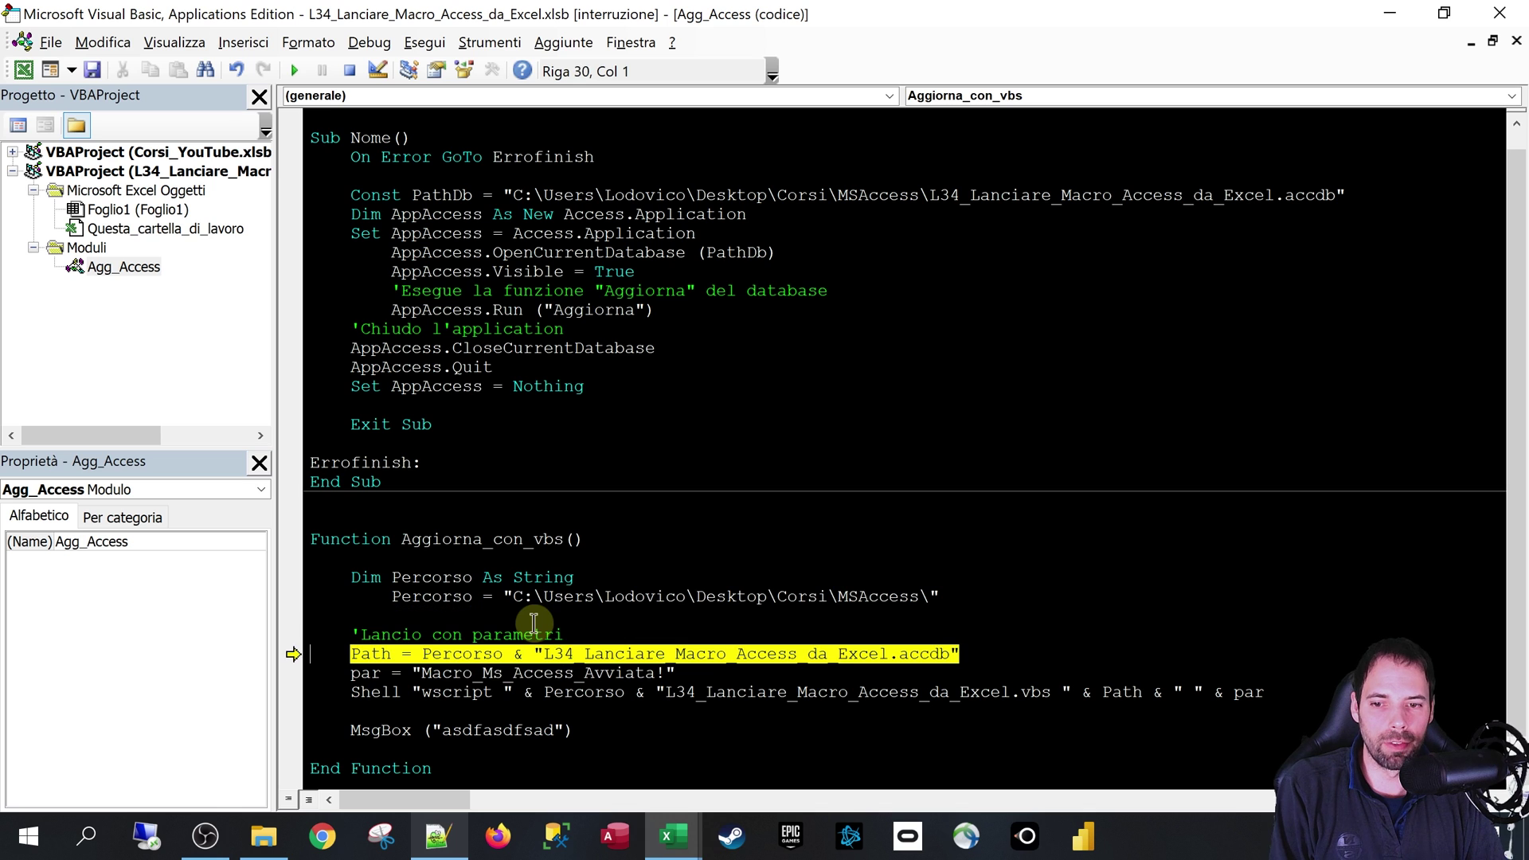
key("F8")
key("F8")
key("F8")
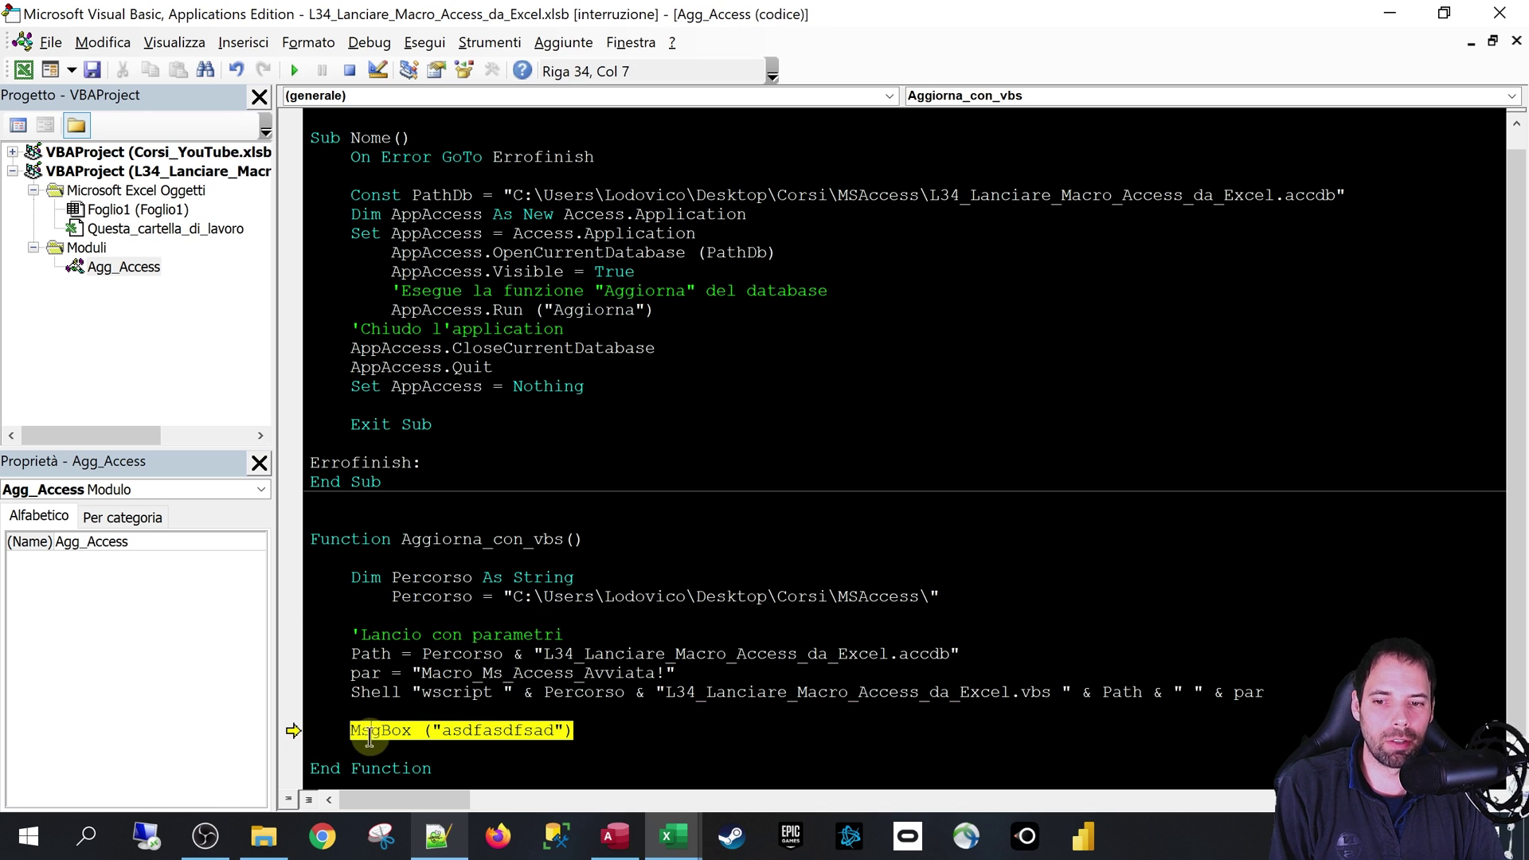
left_click(411, 731)
double_click(449, 730)
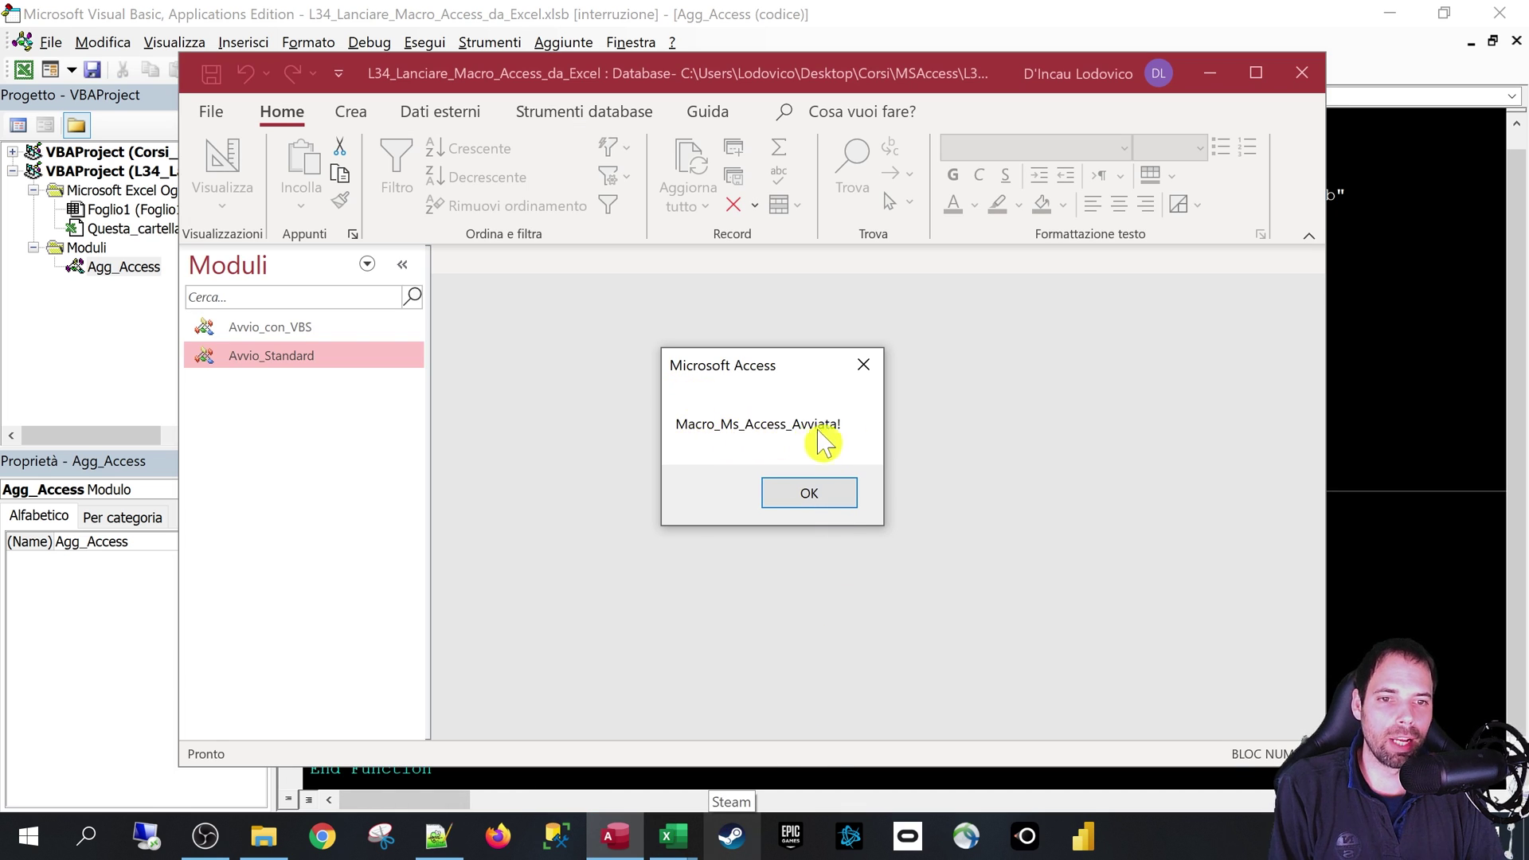
Compare the par text in VBA, then dismiss the Macro_Ms_Access_Avviata! message in Access.
left_click(1384, 542)
double_click(439, 673)
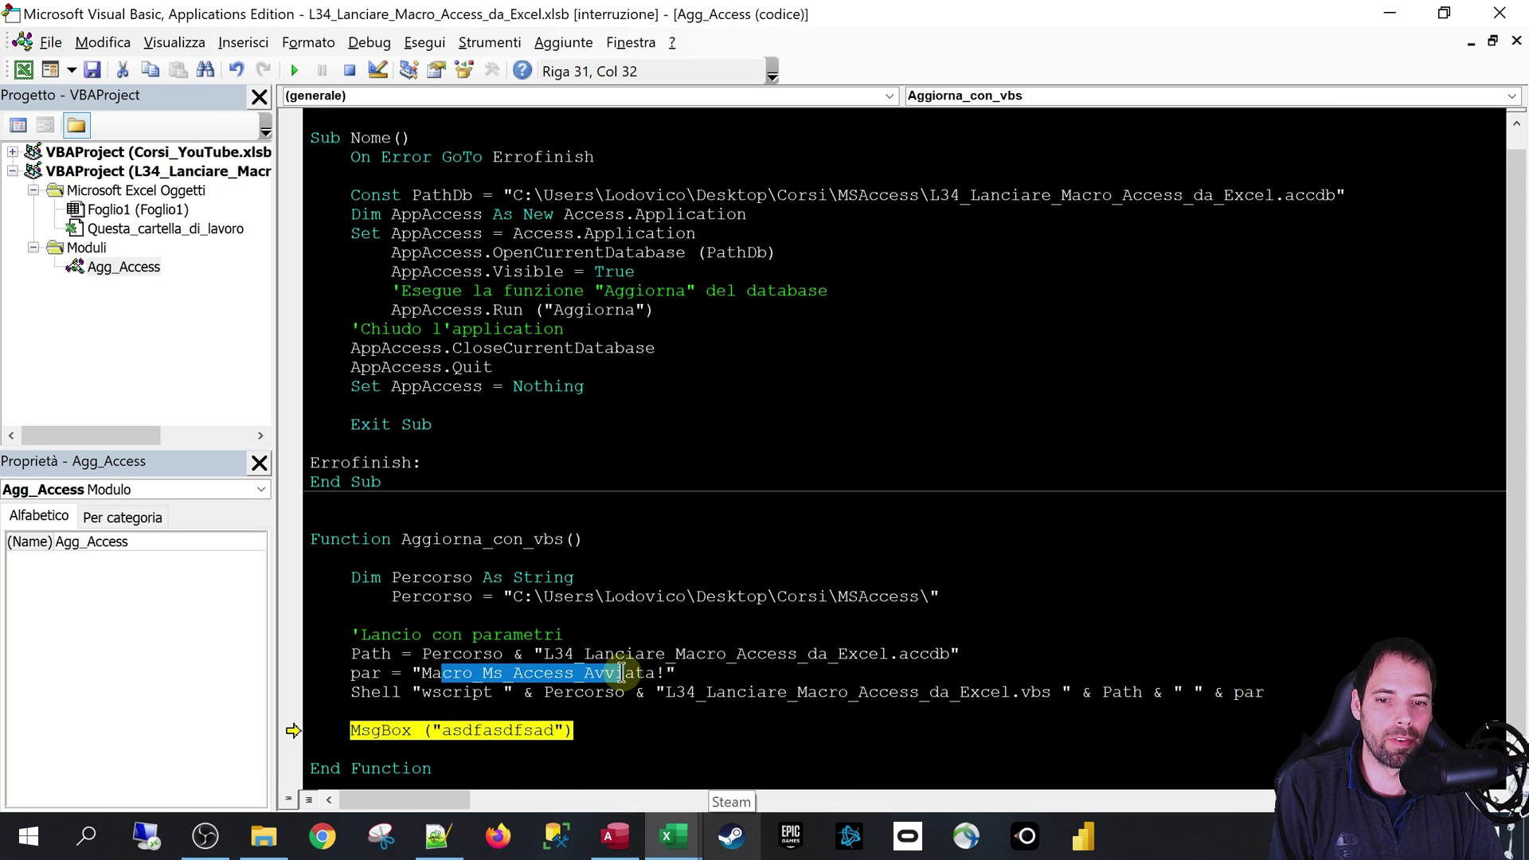
left_click(715, 692)
left_click(616, 838)
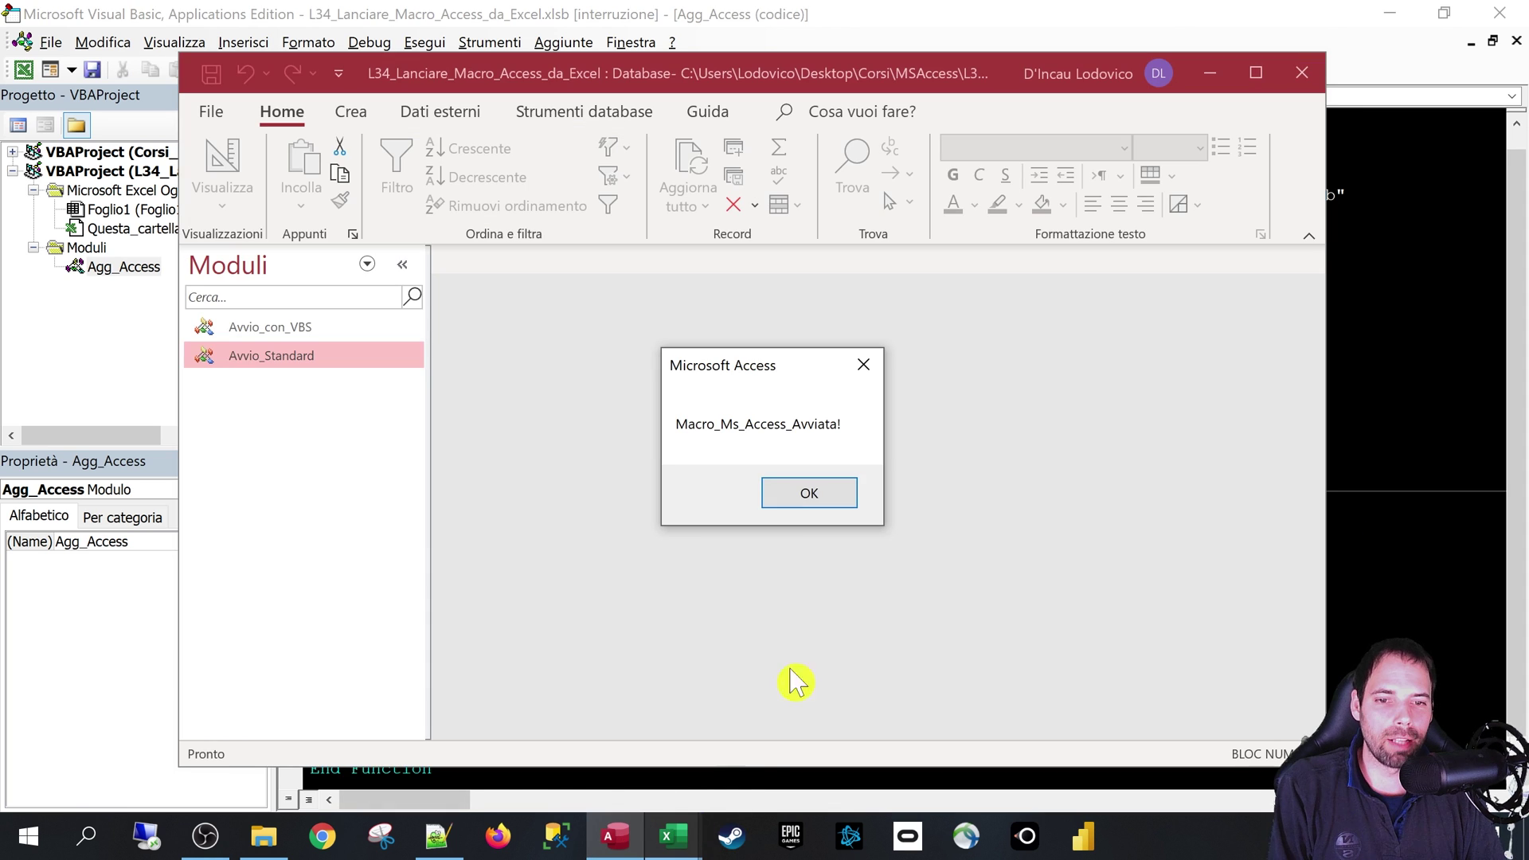
left_click(852, 493)
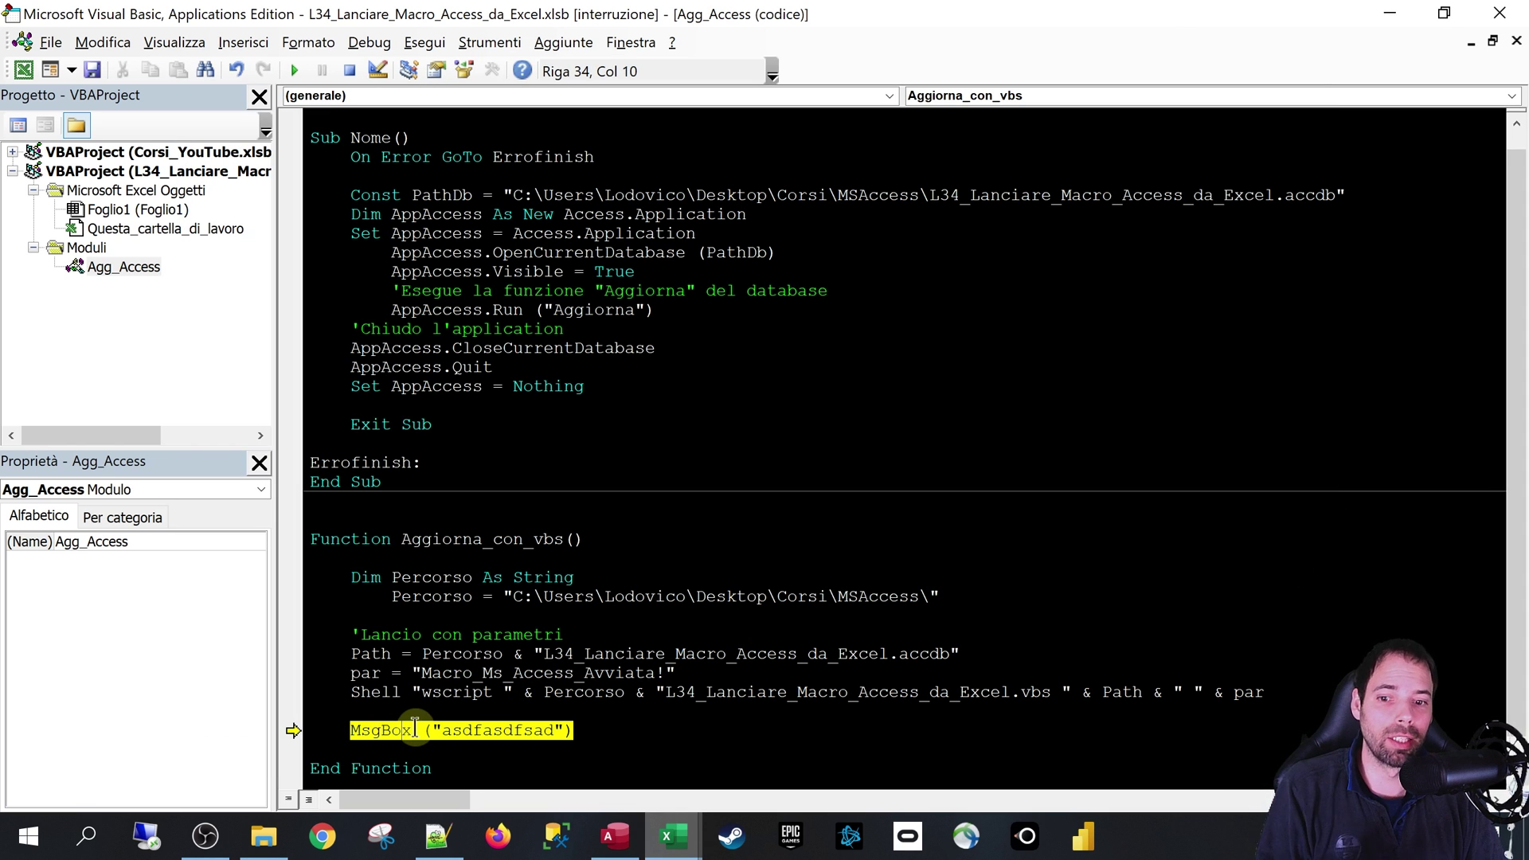
left_click(616, 836)
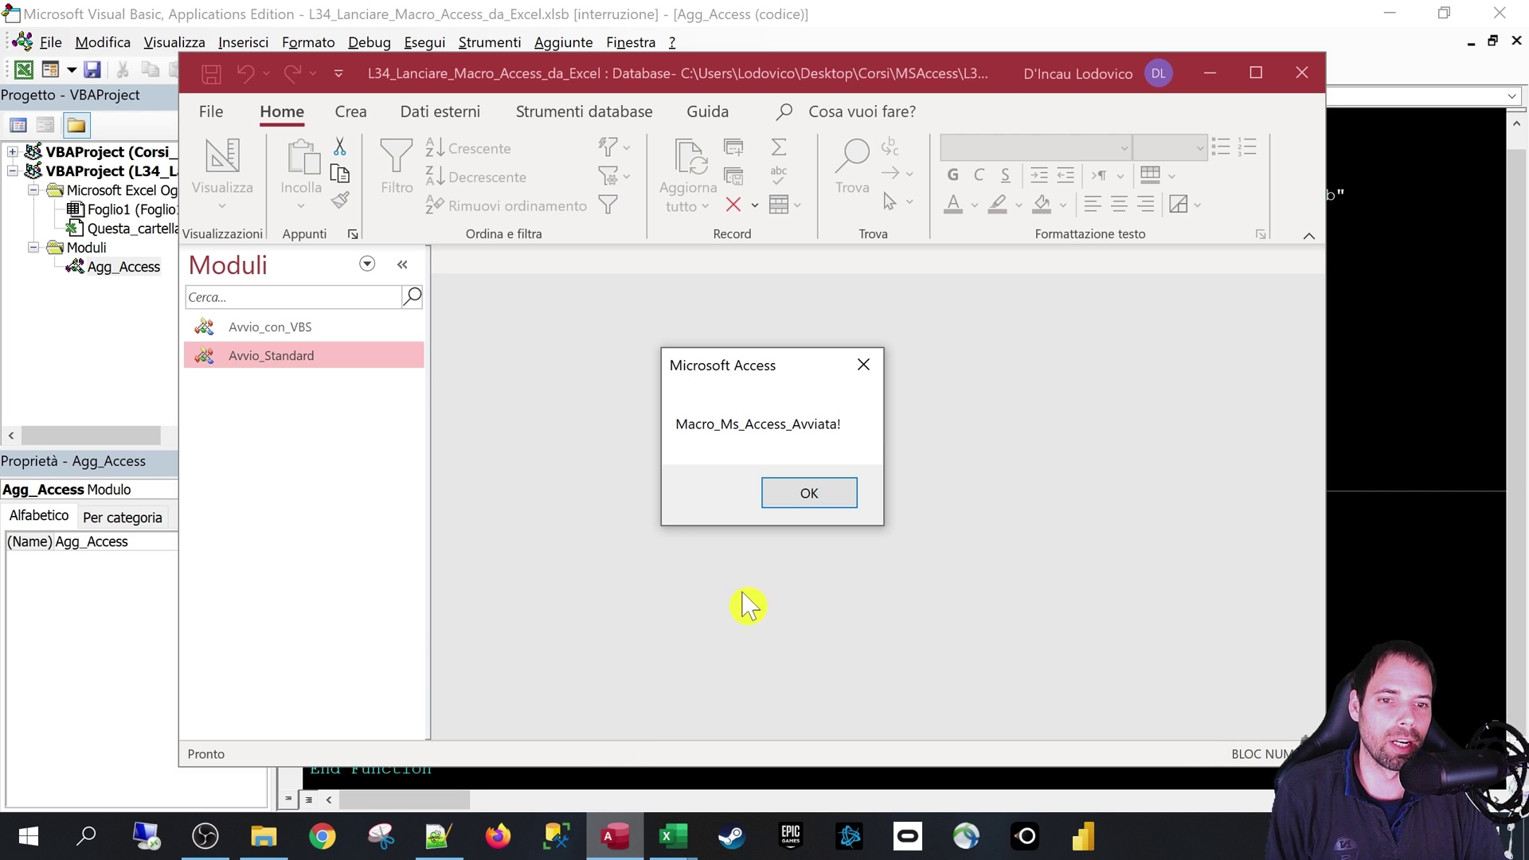
left_click(806, 495)
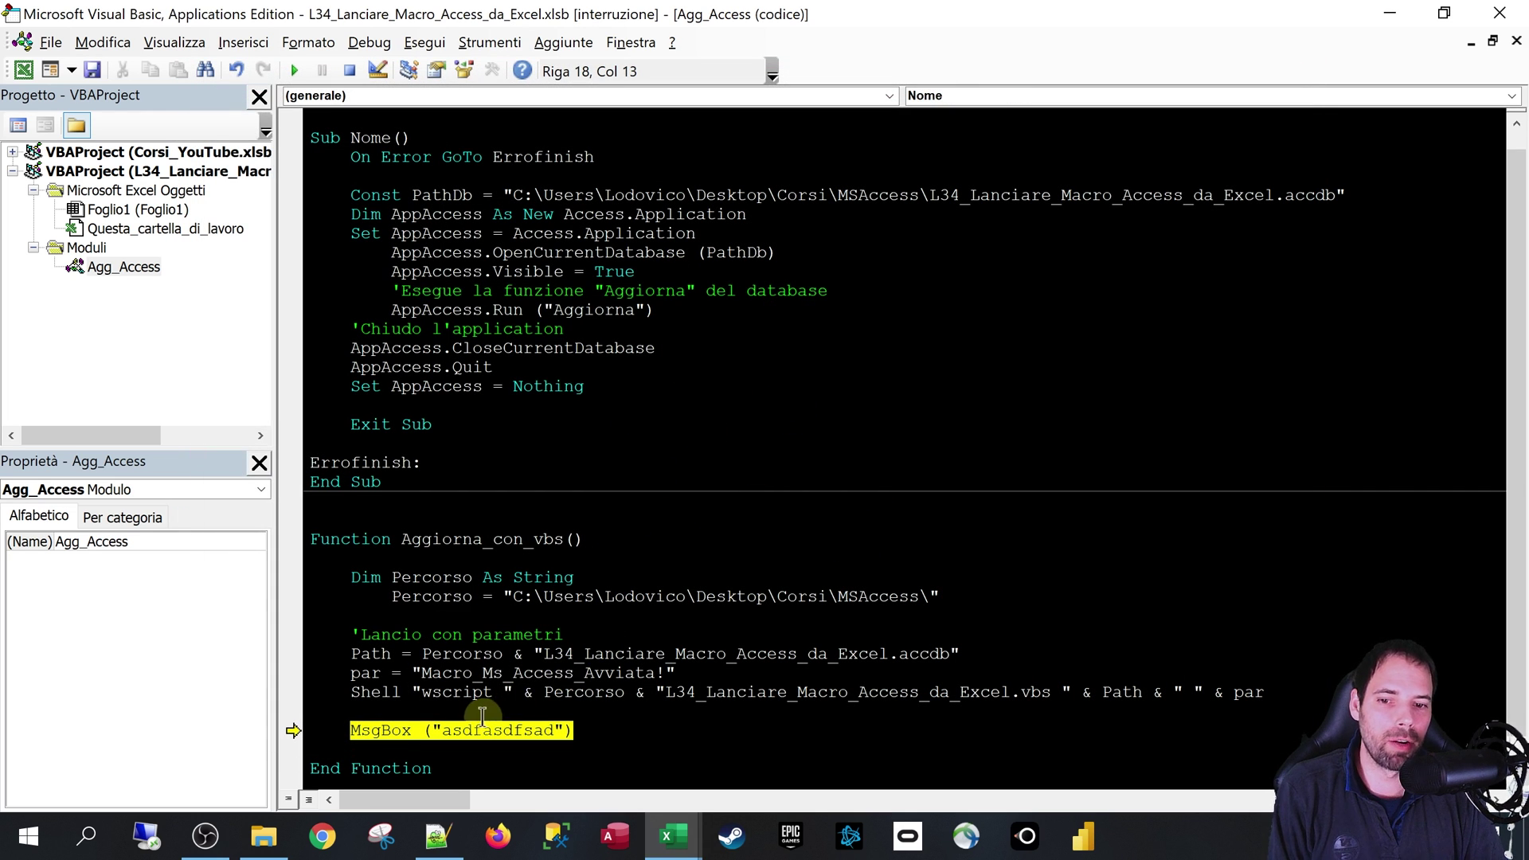
Reset the paused Aggiorna_con_vbs run to leave break mode.
left_click(492, 693)
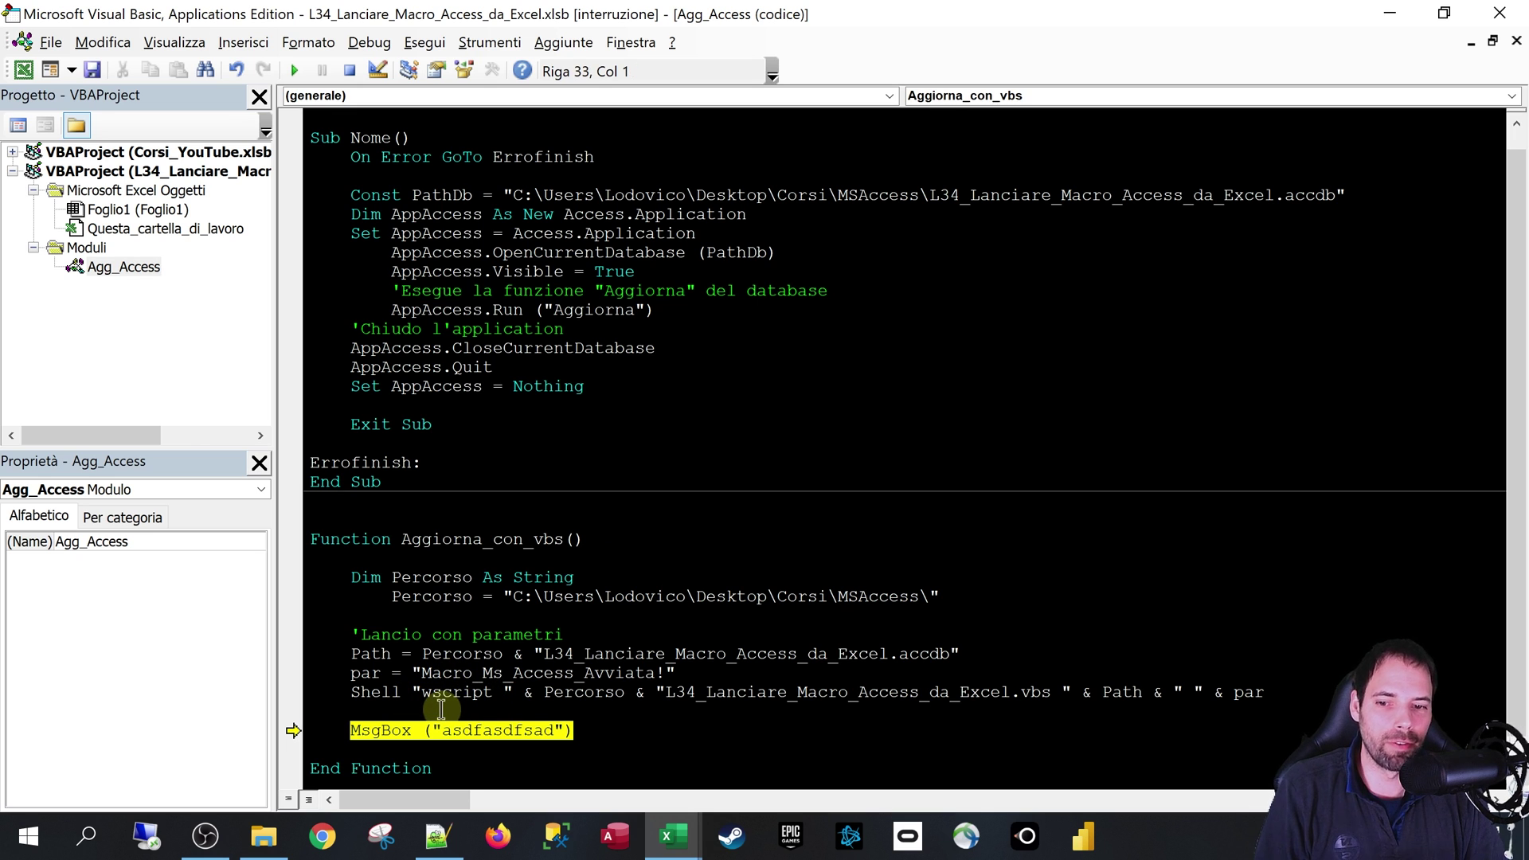
left_click(656, 726)
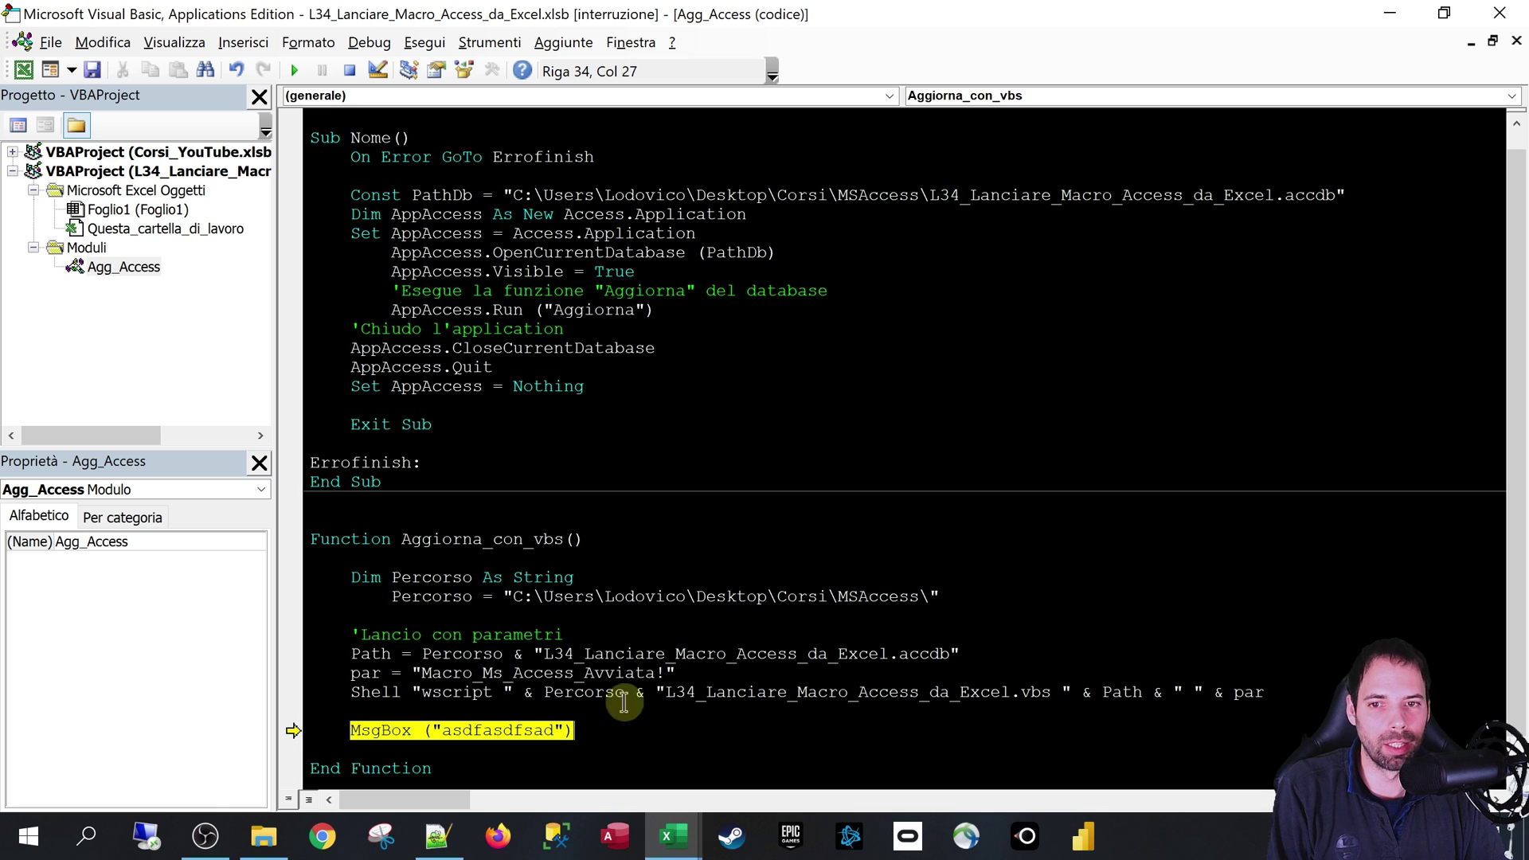
left_click(349, 71)
left_click(545, 692)
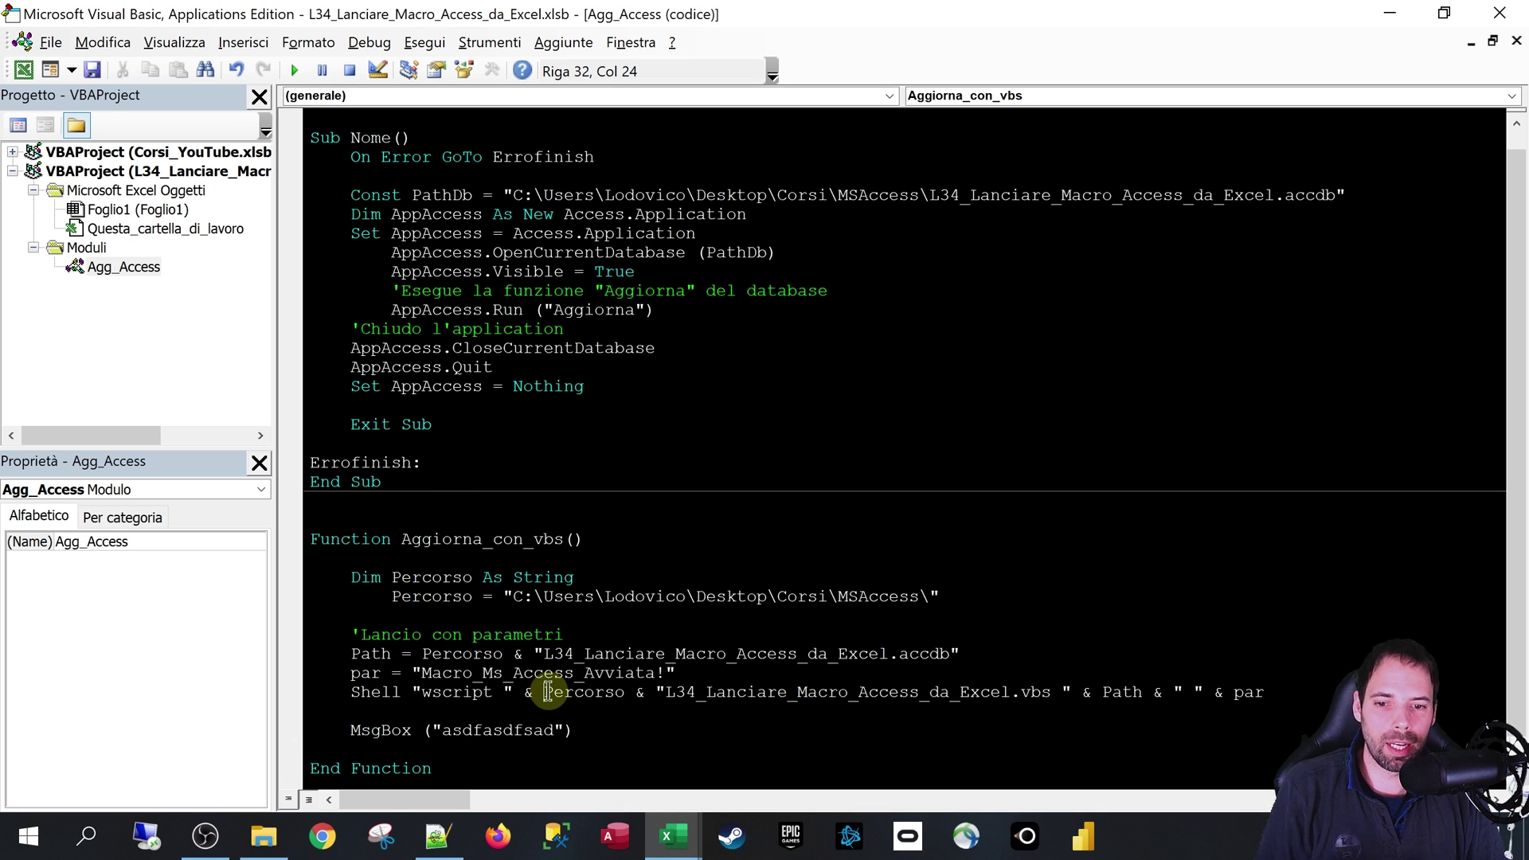
left_click(570, 631)
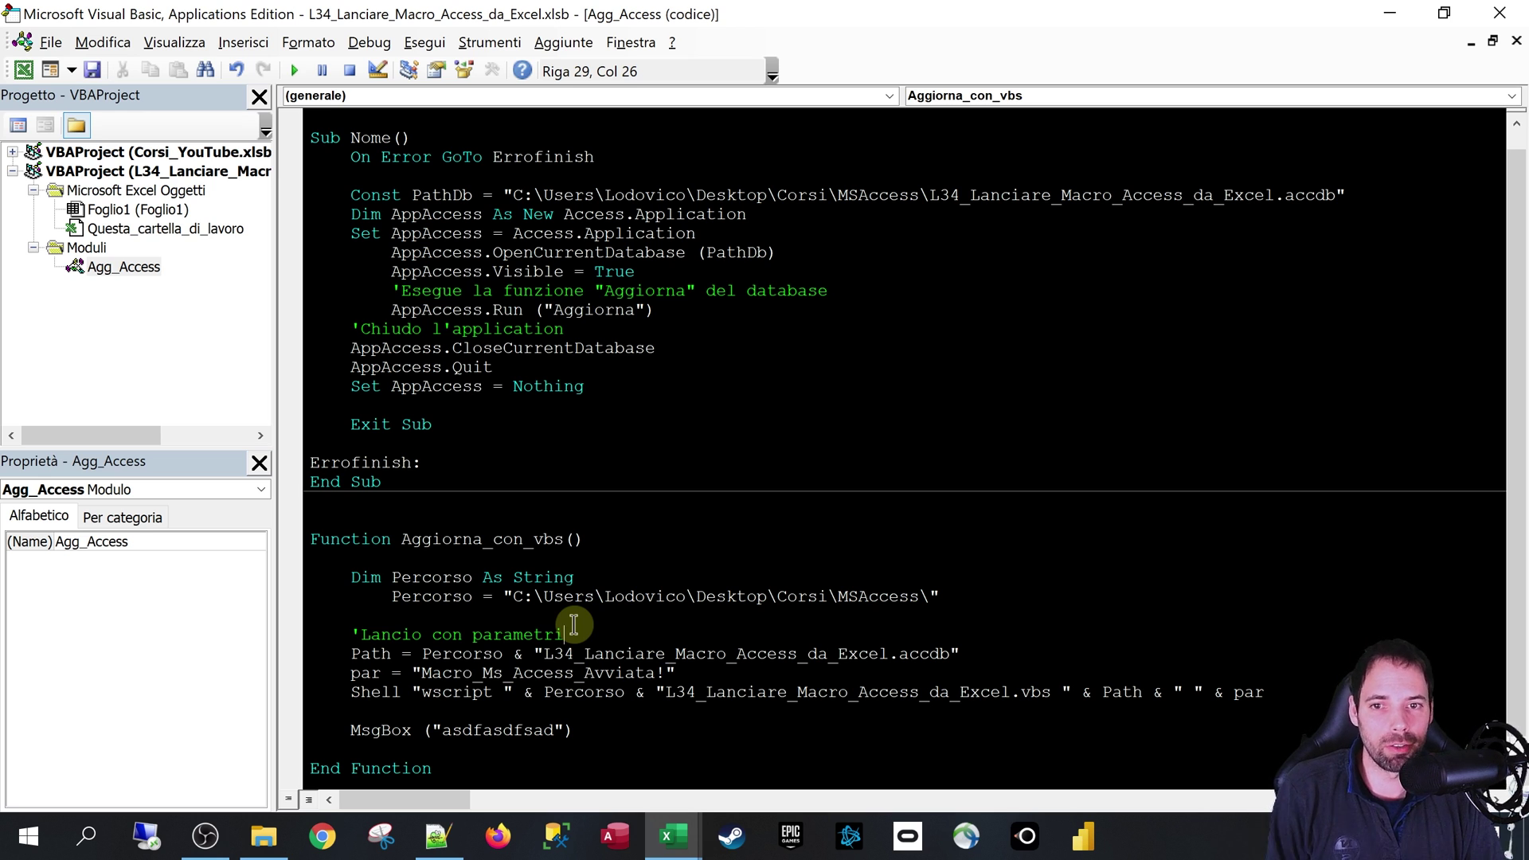
left_click_drag(460, 348, 615, 348)
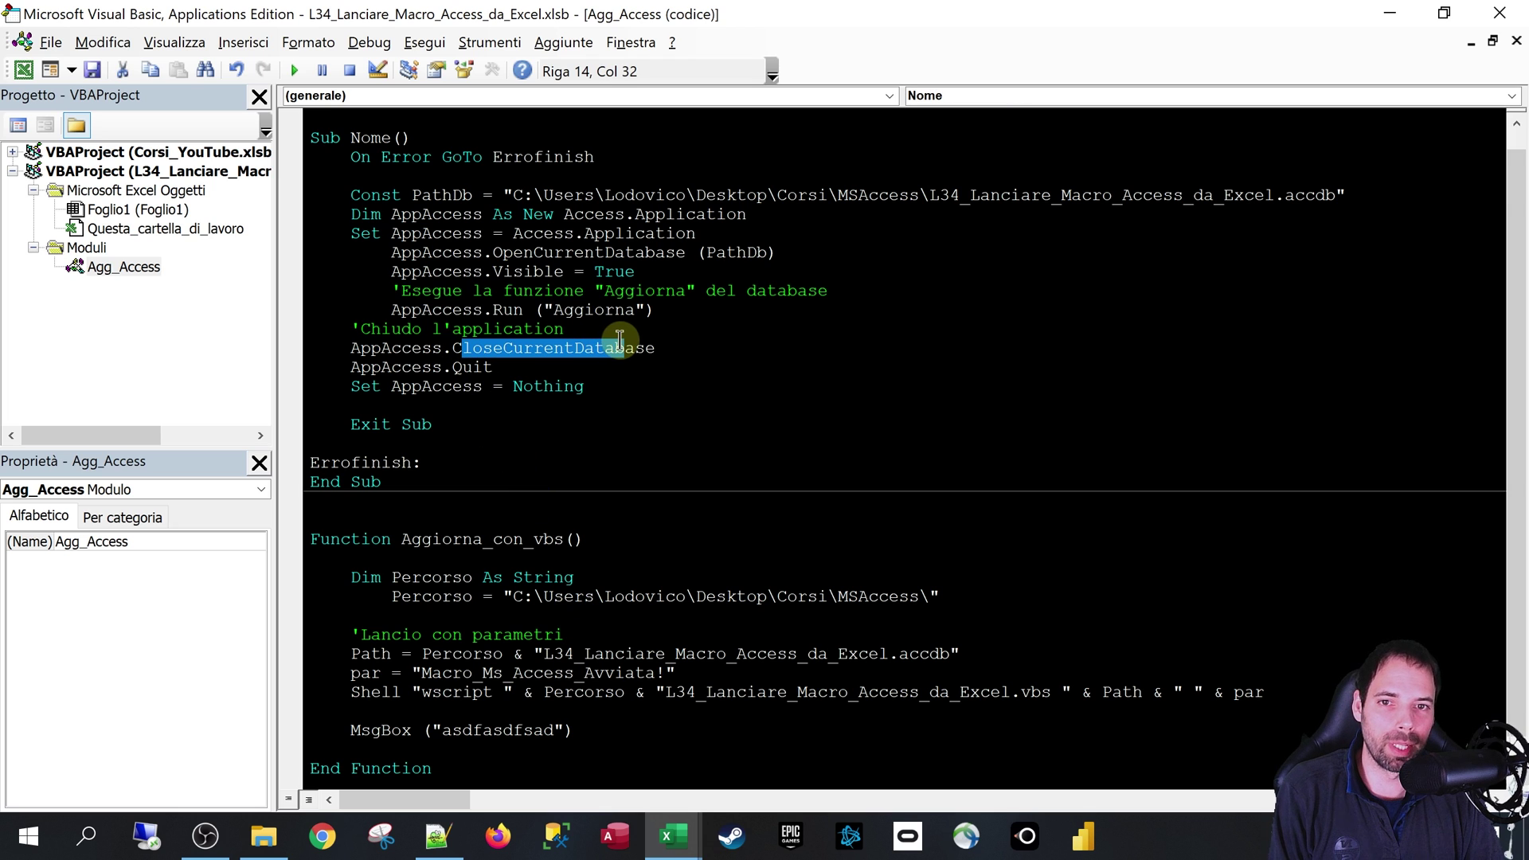
left_click_drag(532, 253, 593, 252)
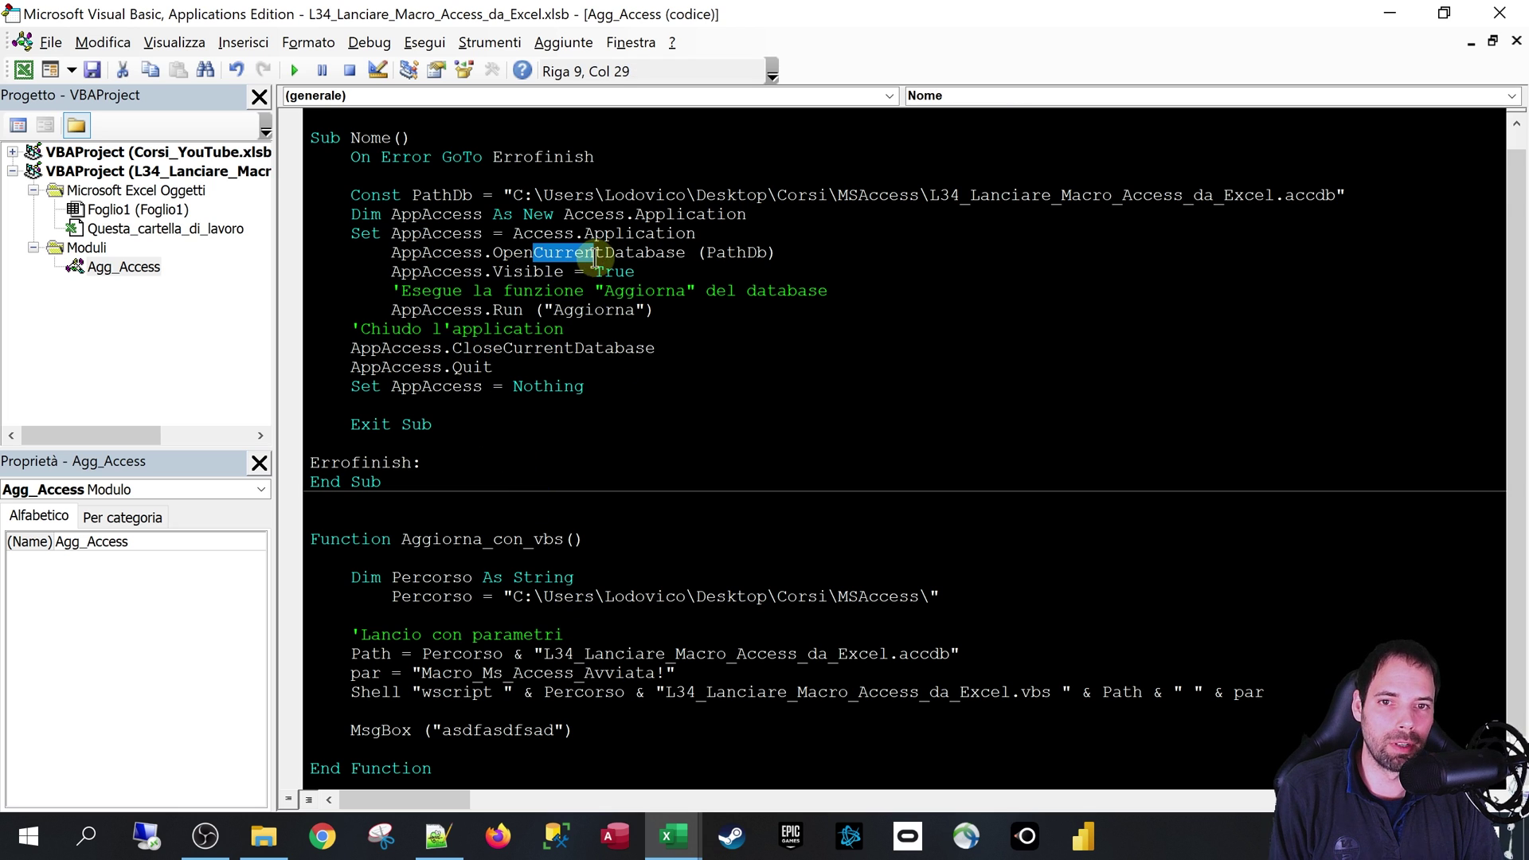
left_click(571, 413)
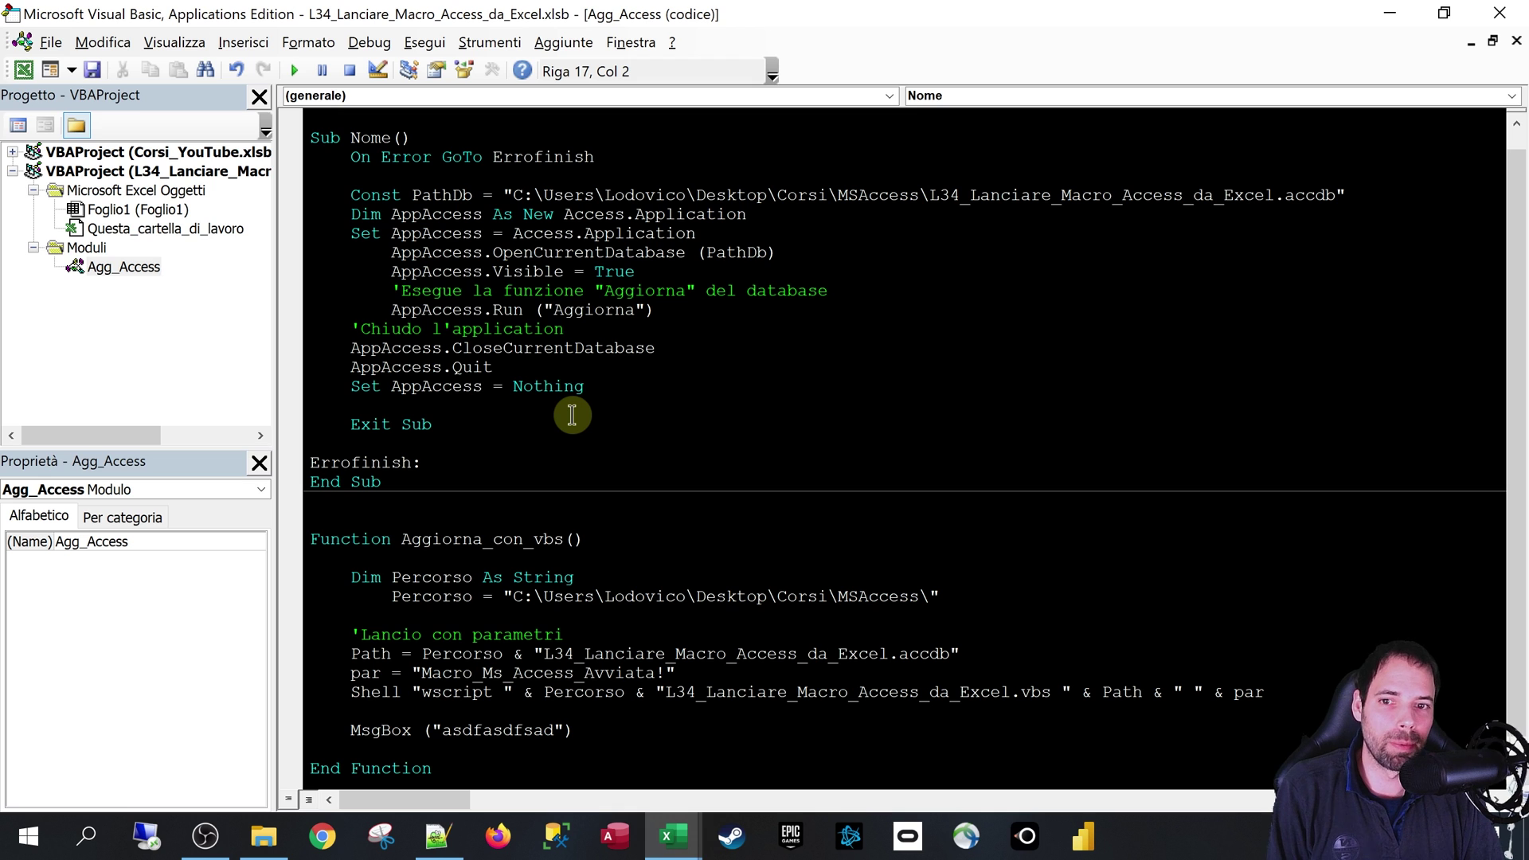
left_click(550, 430)
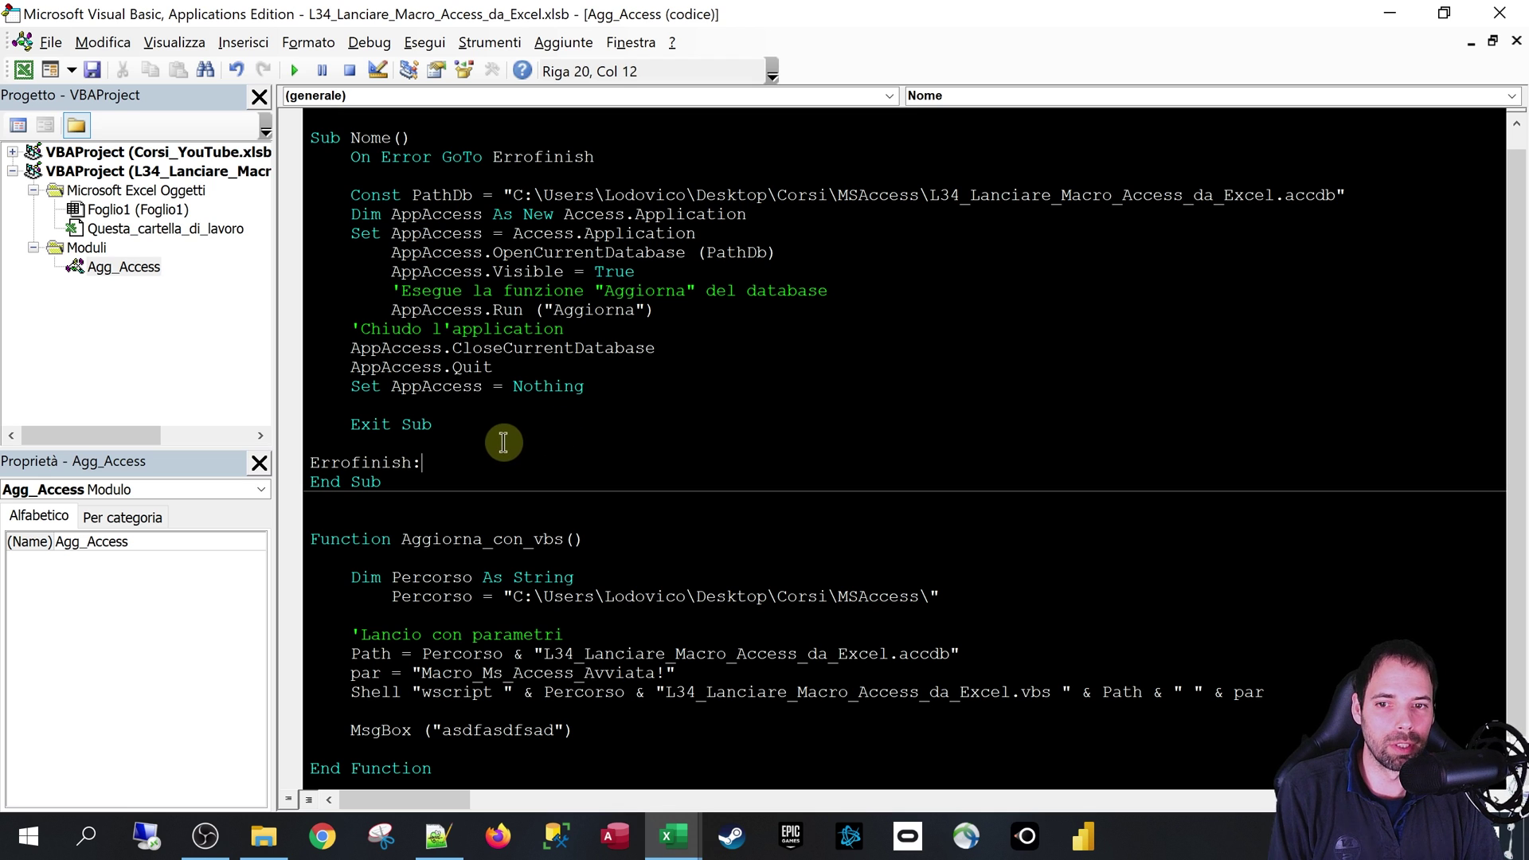